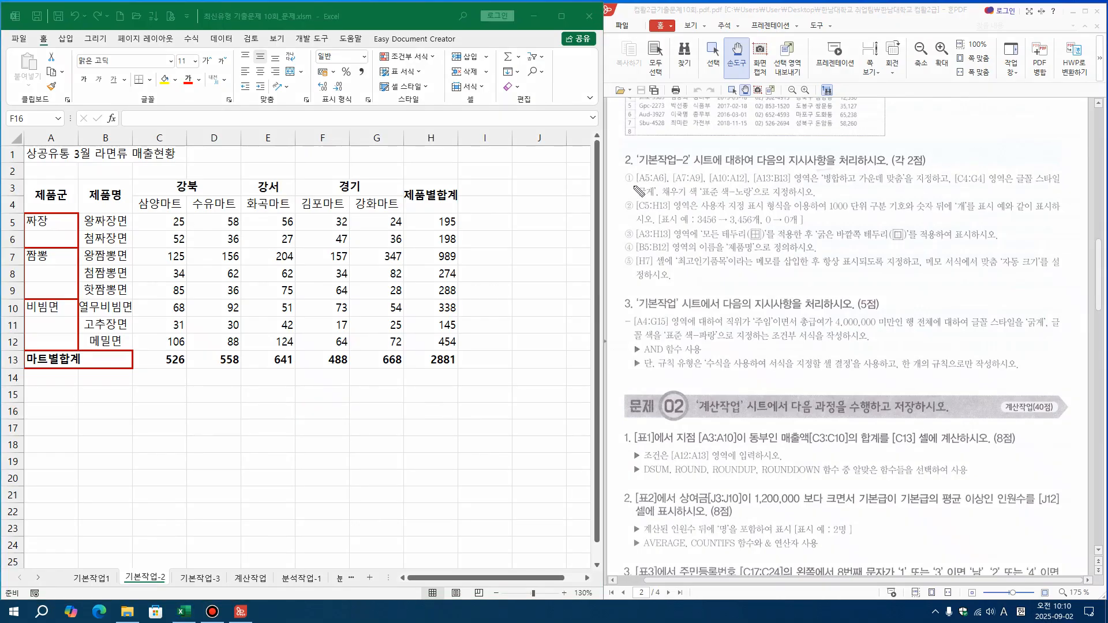
{"action": "left_click_drag", "start_coordinate": [631, 183], "coordinate": [790, 185]}
{"action": "mouse_move", "coordinate": [58, 222]}
{"action": "left_mouse_down"}
{"action": "mouse_move", "coordinate": [64, 230]}
{"action": "mouse_move", "coordinate": [71, 218]}
{"action": "left_mouse_up"}
{"action": "mouse_move", "coordinate": [59, 268]}
{"action": "left_mouse_down"}
{"action": "mouse_move", "coordinate": [64, 280]}
{"action": "mouse_move", "coordinate": [70, 269]}
{"action": "left_mouse_up"}
{"action": "mouse_move", "coordinate": [55, 317]}
{"action": "left_mouse_down"}
{"action": "mouse_move", "coordinate": [57, 331]}
{"action": "mouse_move", "coordinate": [62, 317]}
{"action": "left_mouse_up"}
{"action": "left_click_drag", "start_coordinate": [53, 359], "coordinate": [92, 358]}
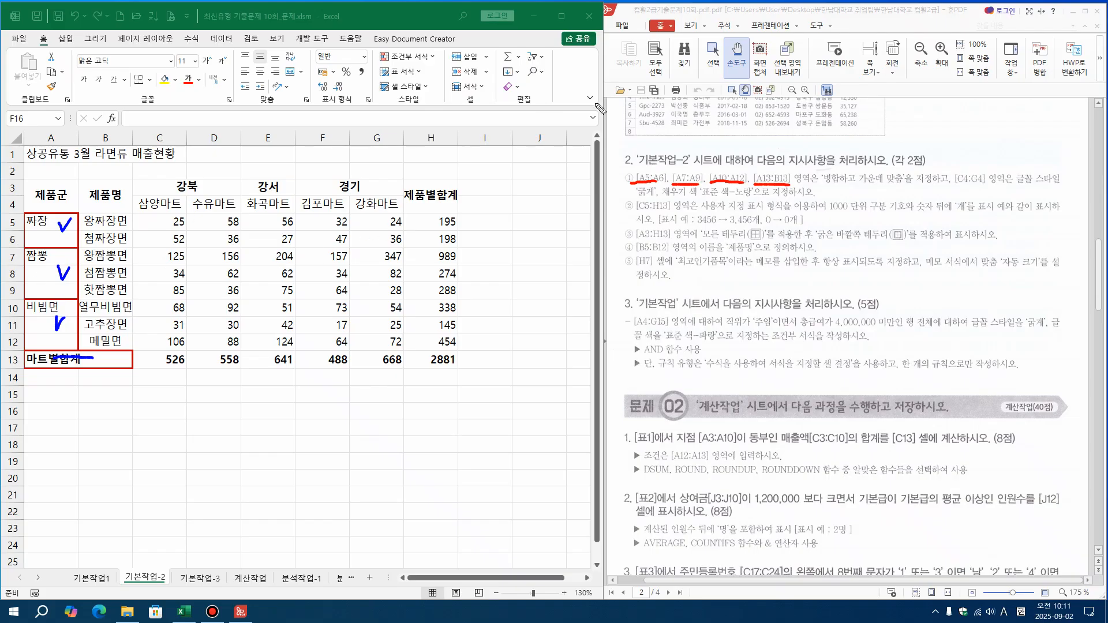
{"action": "left_click_drag", "start_coordinate": [822, 188], "coordinate": [907, 188]}
{"action": "mouse_move", "coordinate": [11, 170]}
{"action": "left_mouse_down"}
{"action": "mouse_move", "coordinate": [154, 453]}
{"action": "mouse_move", "coordinate": [186, 452]}
{"action": "left_mouse_up"}
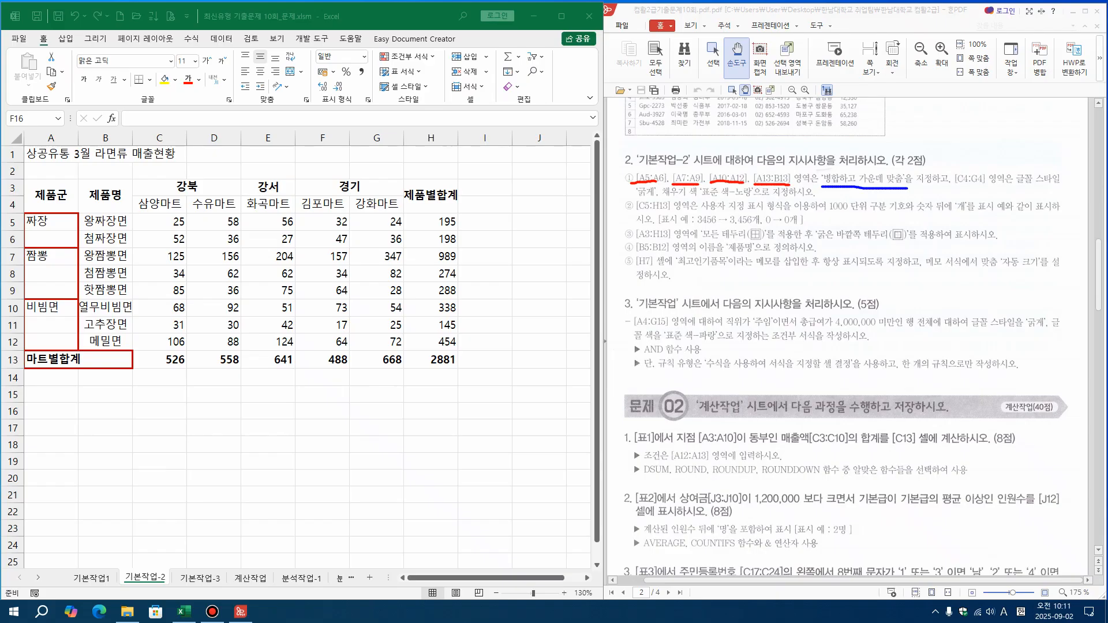
Merge and center each of the ranges A5:A6, A7:A9, A10:A12 and A13:B13 on sheet 기본작업-2
{"action": "left_click", "coordinate": [230, 16]}
{"action": "left_click_drag", "start_coordinate": [57, 222], "coordinate": [56, 238]}
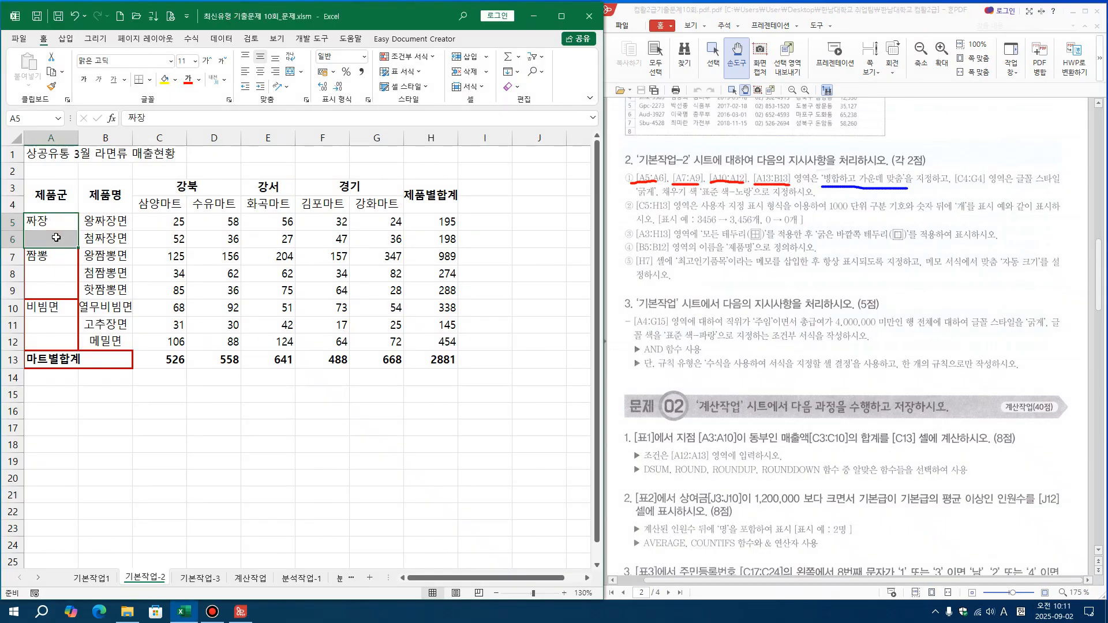
{"action": "left_click", "coordinate": [137, 241]}
{"action": "left_click_drag", "start_coordinate": [55, 223], "coordinate": [99, 360]}
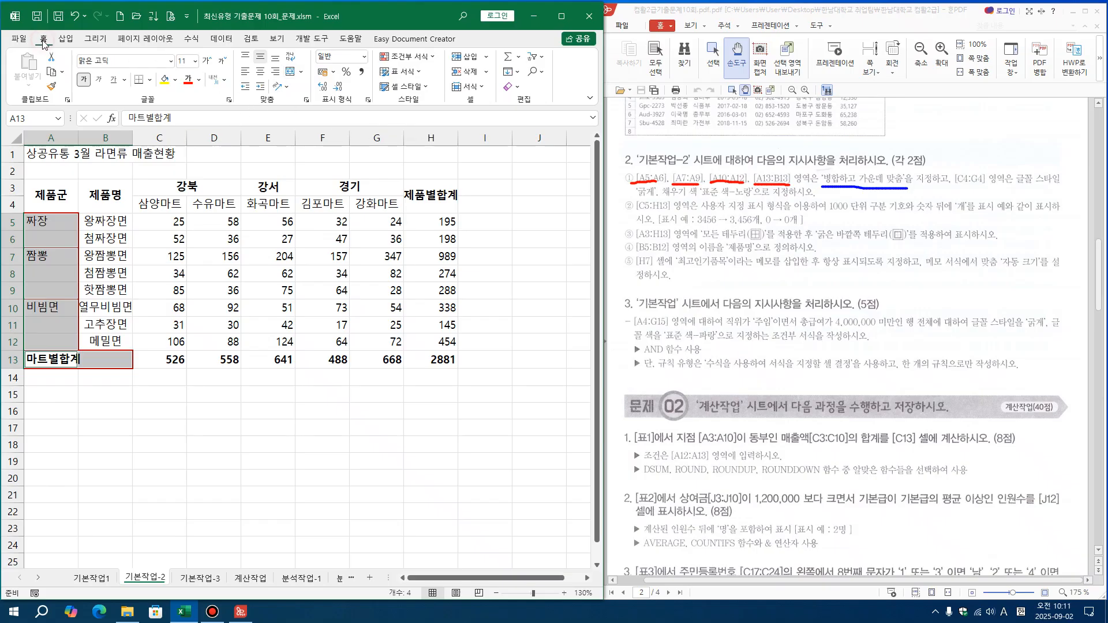
{"action": "left_click", "coordinate": [301, 72]}
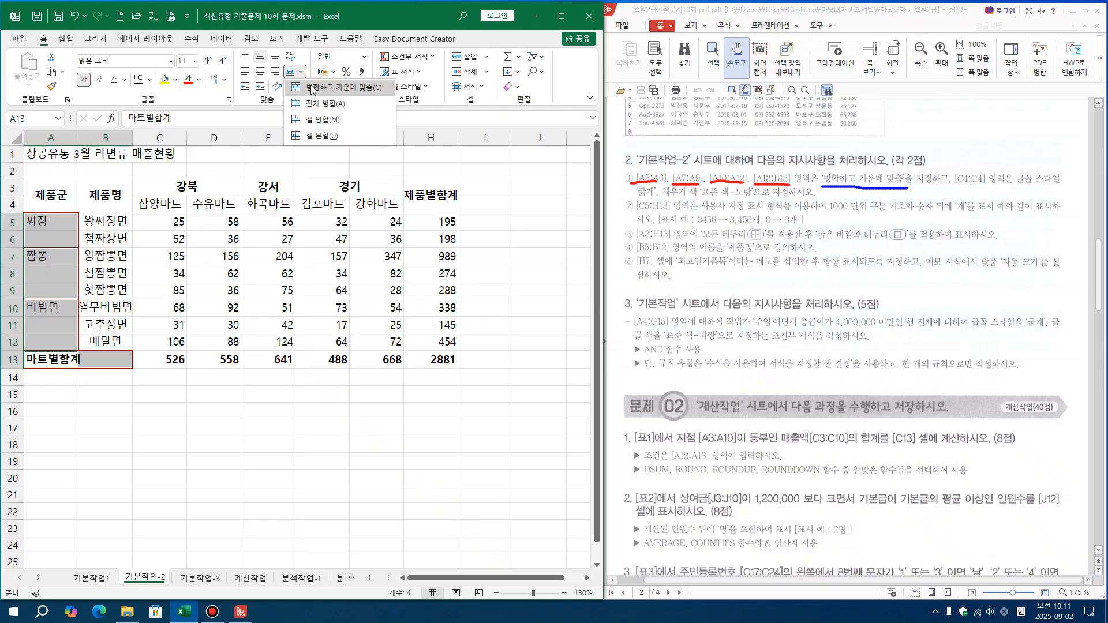
{"action": "left_click", "coordinate": [312, 87]}
{"action": "left_click", "coordinate": [273, 410]}
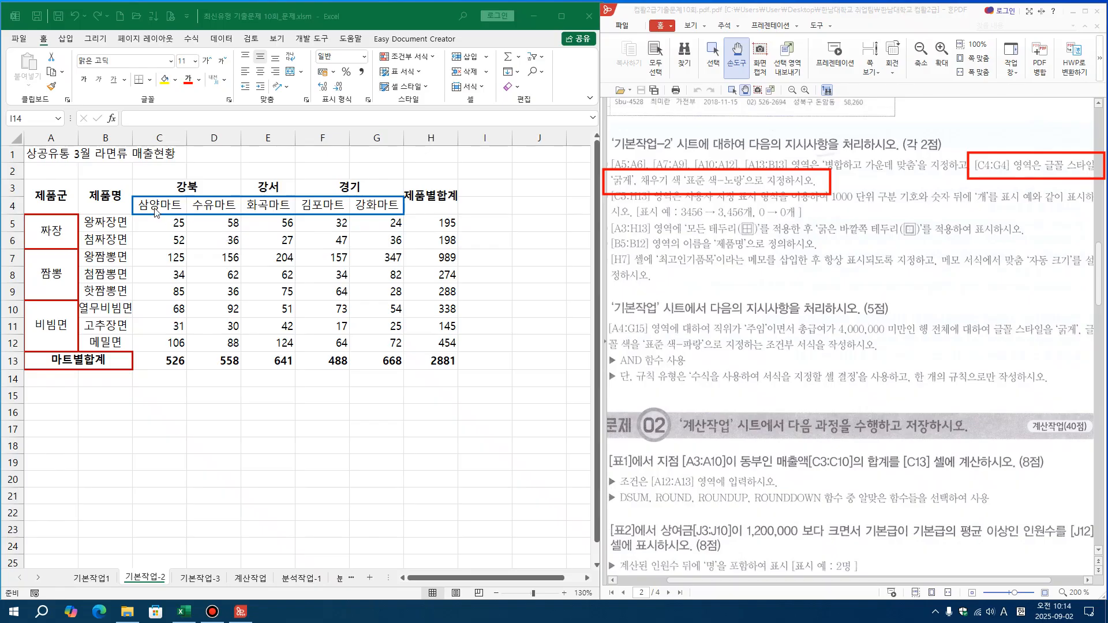
Fill the mart name cells C4:G4 with standard yellow and make their text bold
{"action": "left_click_drag", "start_coordinate": [151, 205], "coordinate": [386, 206]}
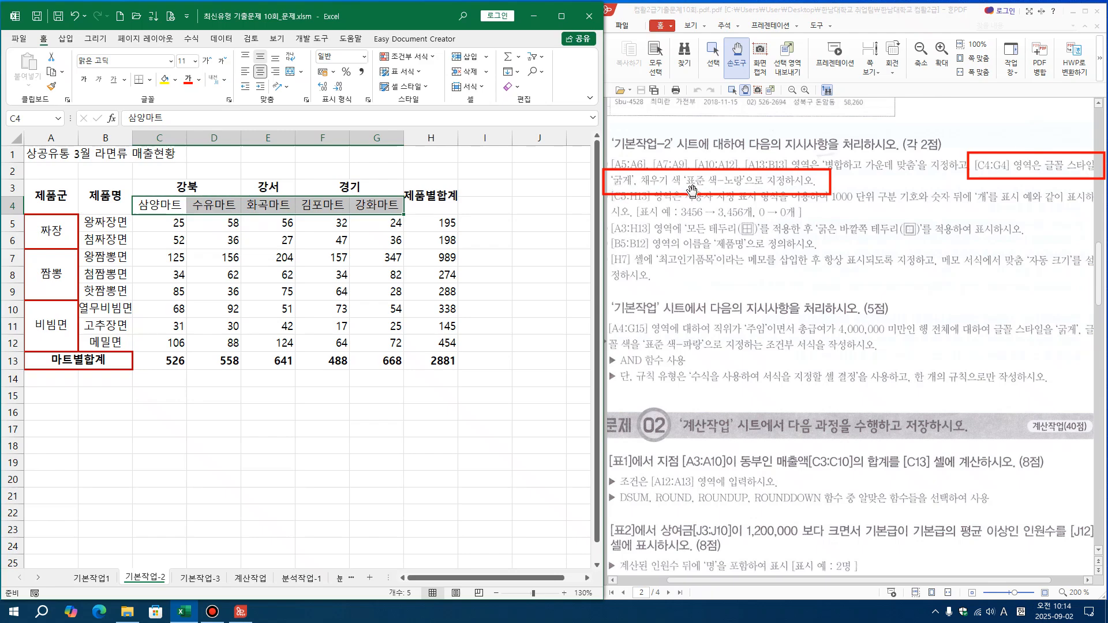
{"action": "left_click", "coordinate": [578, 223]}
{"action": "left_click_drag", "start_coordinate": [170, 206], "coordinate": [373, 204]}
{"action": "left_click", "coordinate": [176, 81]}
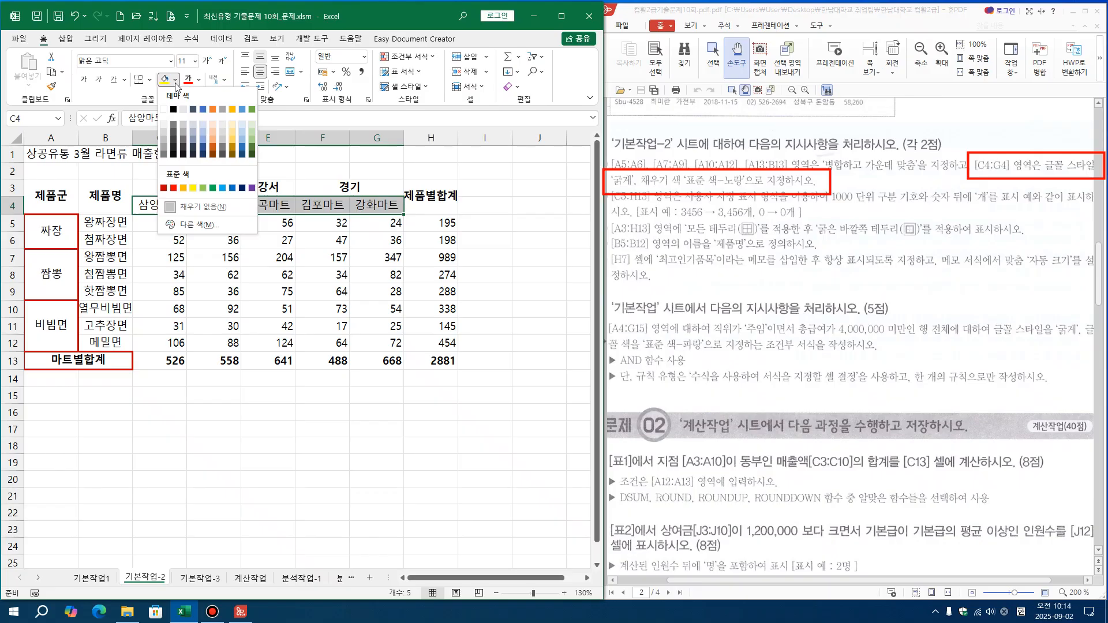
{"action": "left_click", "coordinate": [176, 81]}
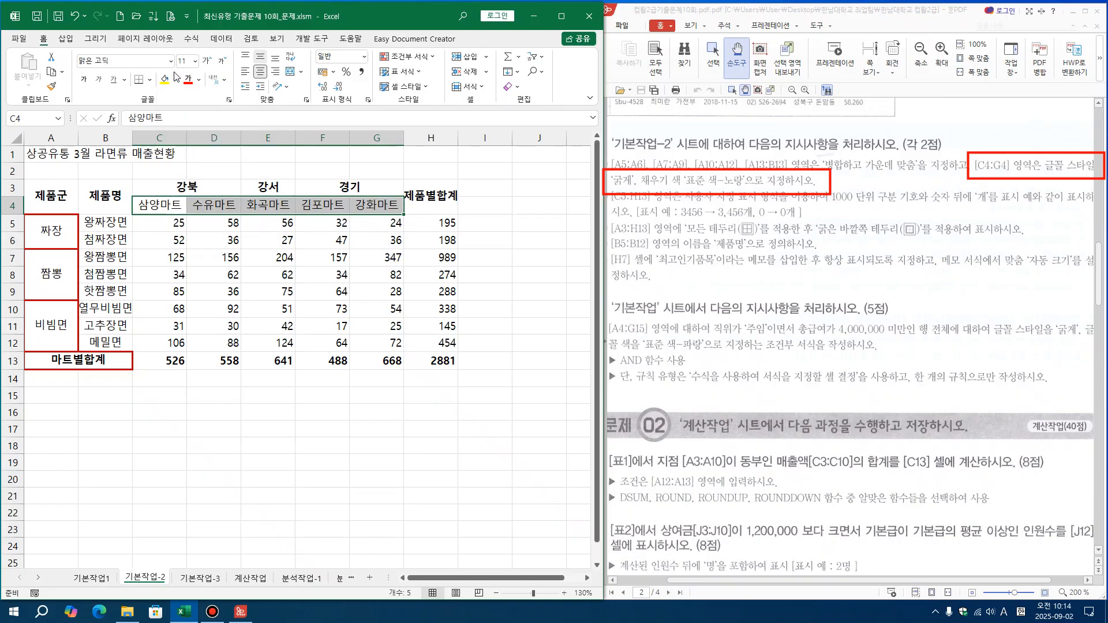
{"action": "left_click", "coordinate": [175, 82]}
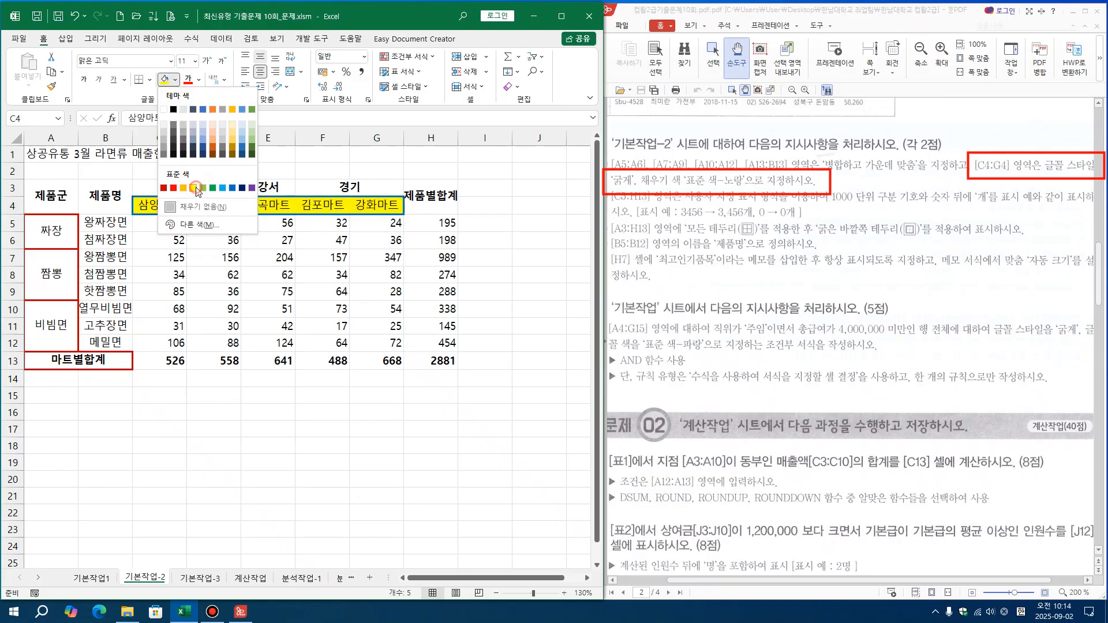
{"action": "left_click", "coordinate": [193, 188]}
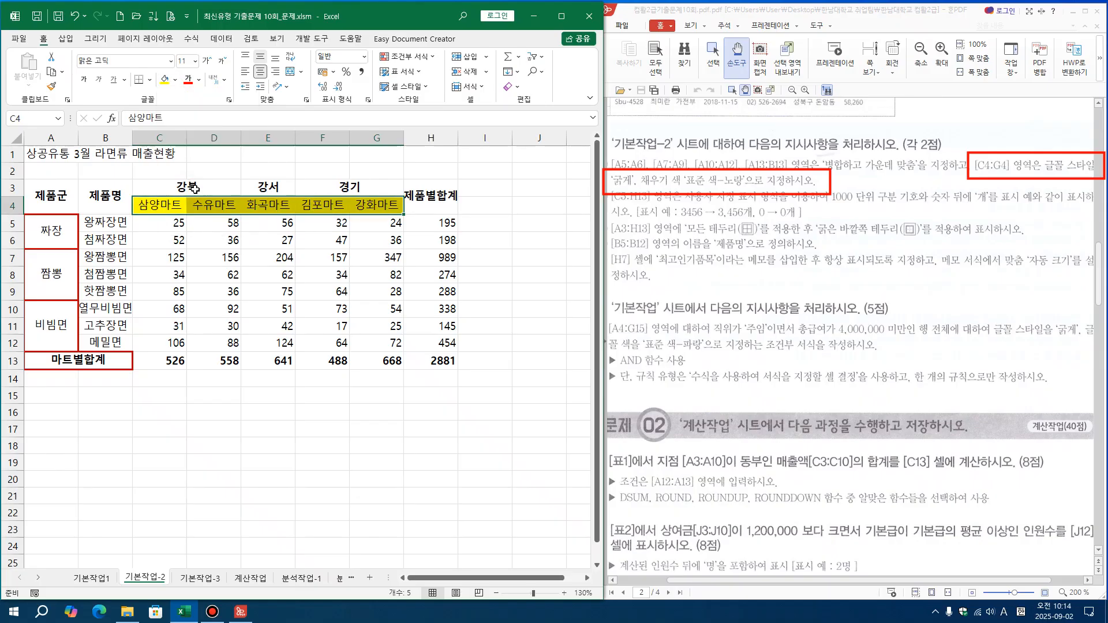
{"action": "left_click", "coordinate": [85, 86]}
{"action": "left_click", "coordinate": [466, 265]}
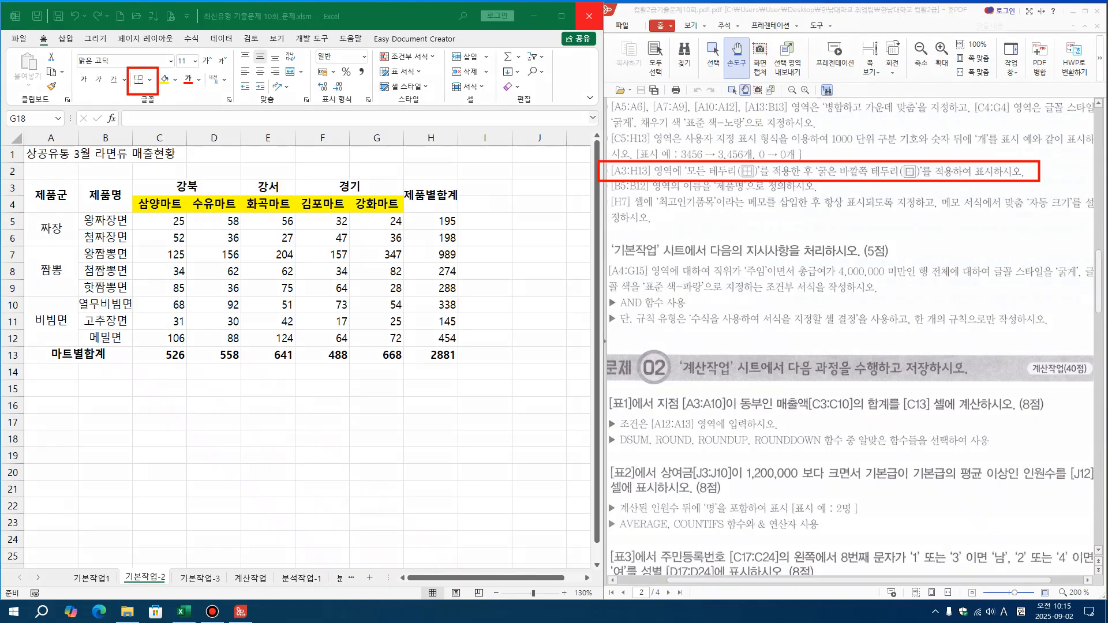
{"action": "left_click_drag", "start_coordinate": [725, 148], "coordinate": [750, 148]}
{"action": "left_click_drag", "start_coordinate": [920, 151], "coordinate": [939, 151]}
{"action": "mouse_move", "coordinate": [154, 106]}
{"action": "left_mouse_down"}
{"action": "mouse_move", "coordinate": [113, 87]}
{"action": "mouse_move", "coordinate": [176, 73]}
{"action": "mouse_move", "coordinate": [151, 109]}
{"action": "left_mouse_up"}
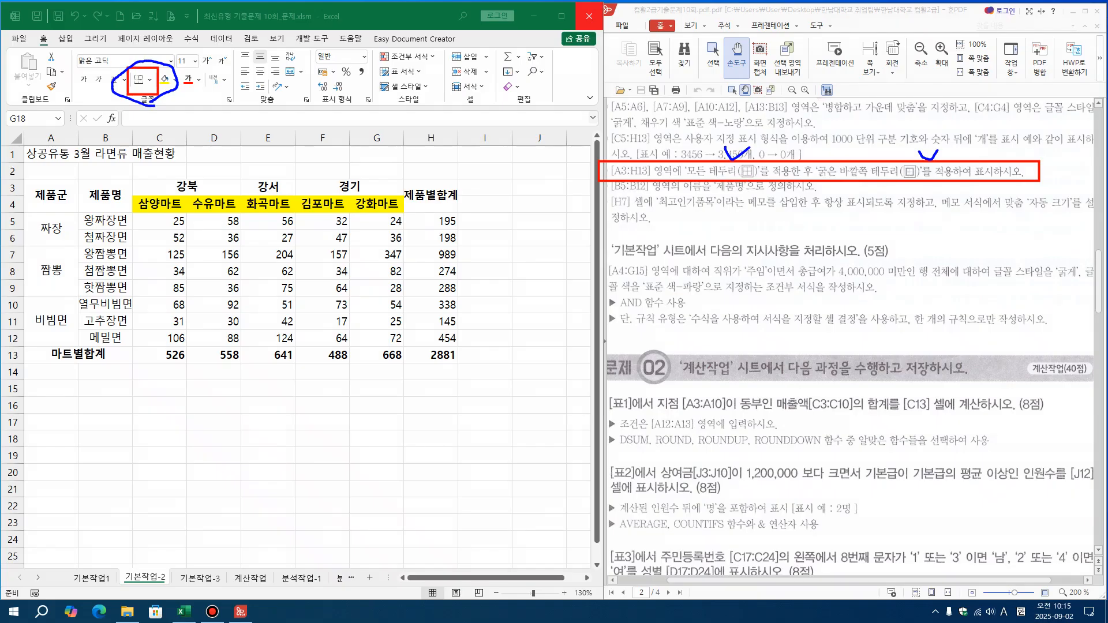
Apply all borders to the table range A3:H13, followed by a thick outside border
{"action": "left_click", "coordinate": [426, 355]}
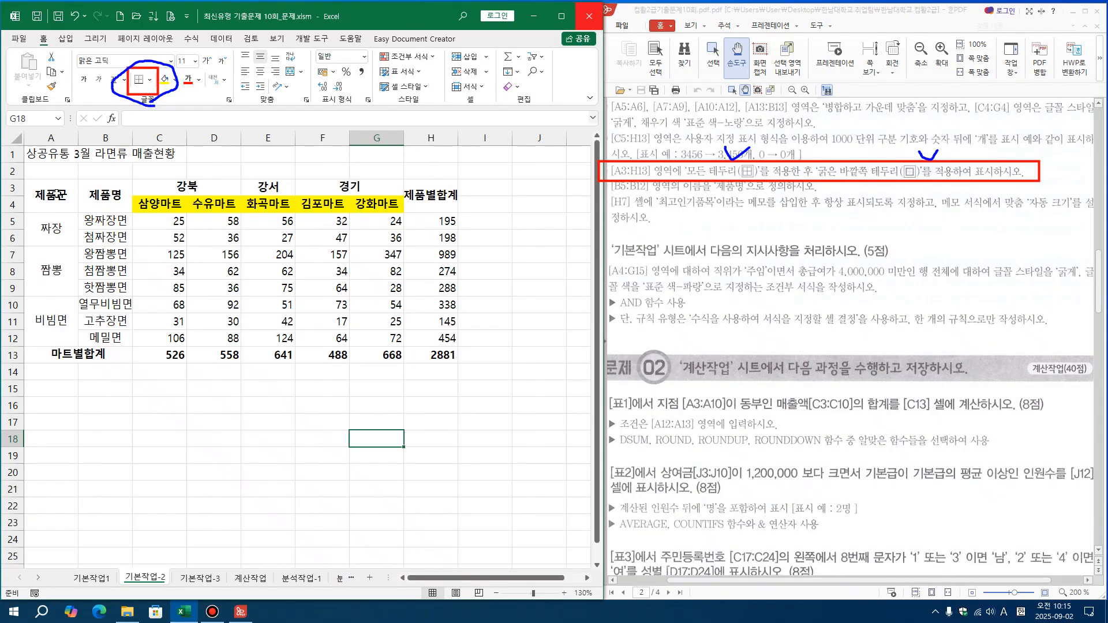
{"action": "left_click_drag", "start_coordinate": [55, 191], "coordinate": [421, 355]}
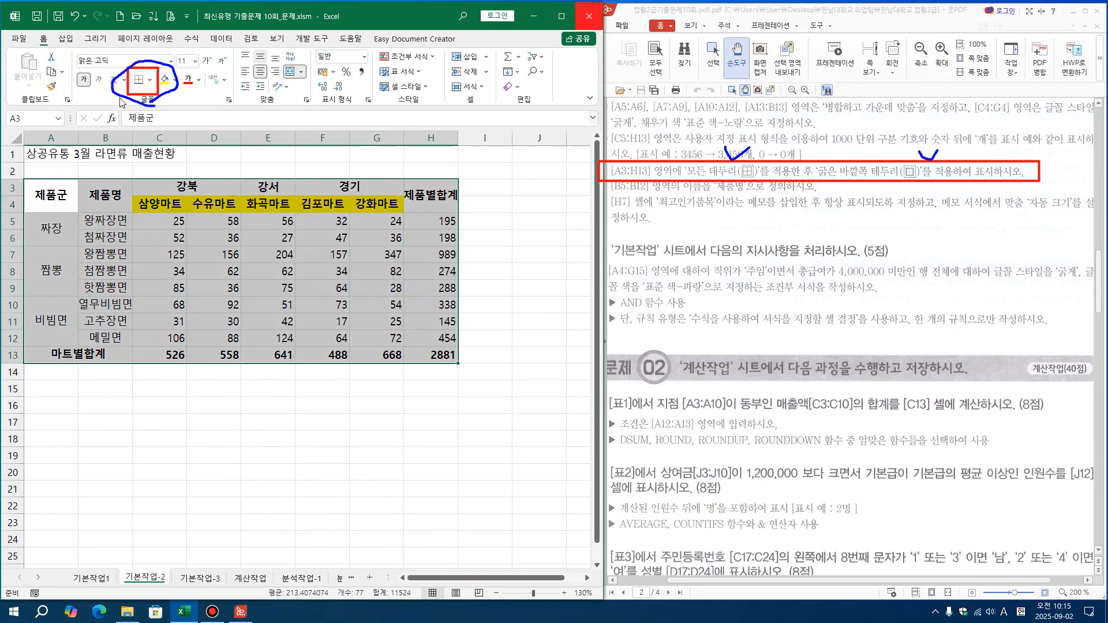
{"action": "left_click", "coordinate": [153, 80]}
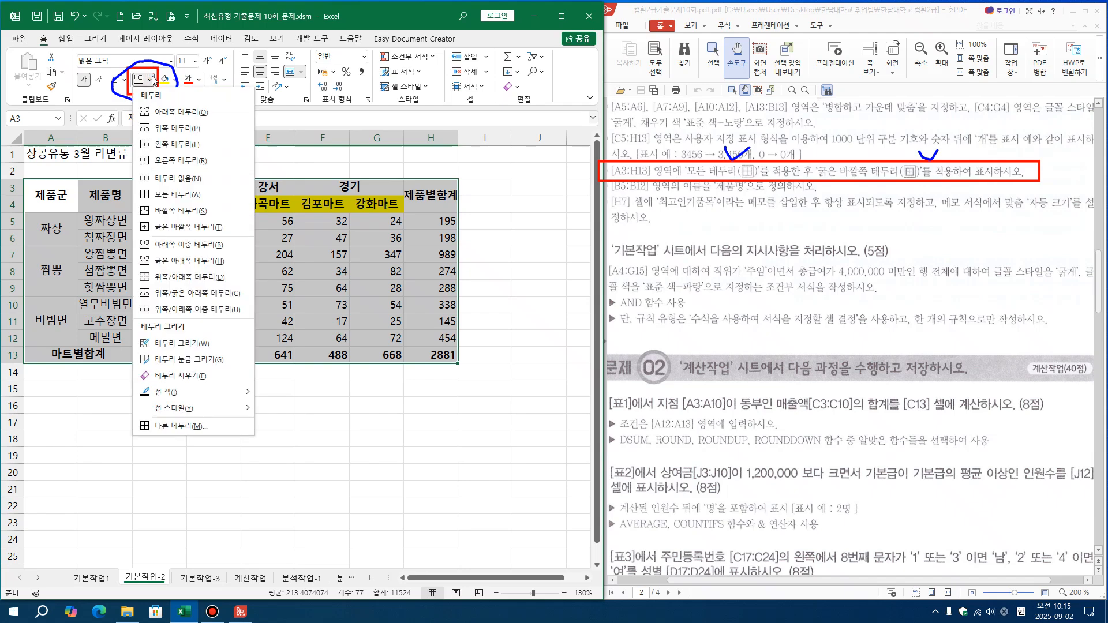
{"action": "left_click", "coordinate": [149, 194]}
{"action": "left_click", "coordinate": [149, 79]}
{"action": "left_click", "coordinate": [165, 227]}
{"action": "left_click", "coordinate": [488, 276]}
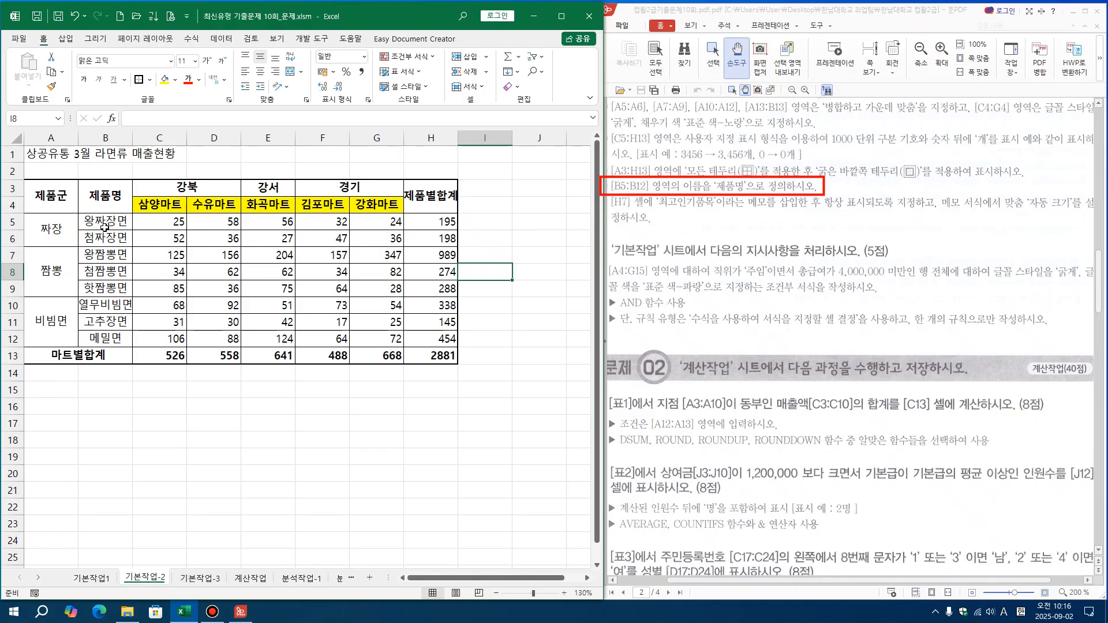
{"action": "left_click_drag", "start_coordinate": [106, 227], "coordinate": [117, 342]}
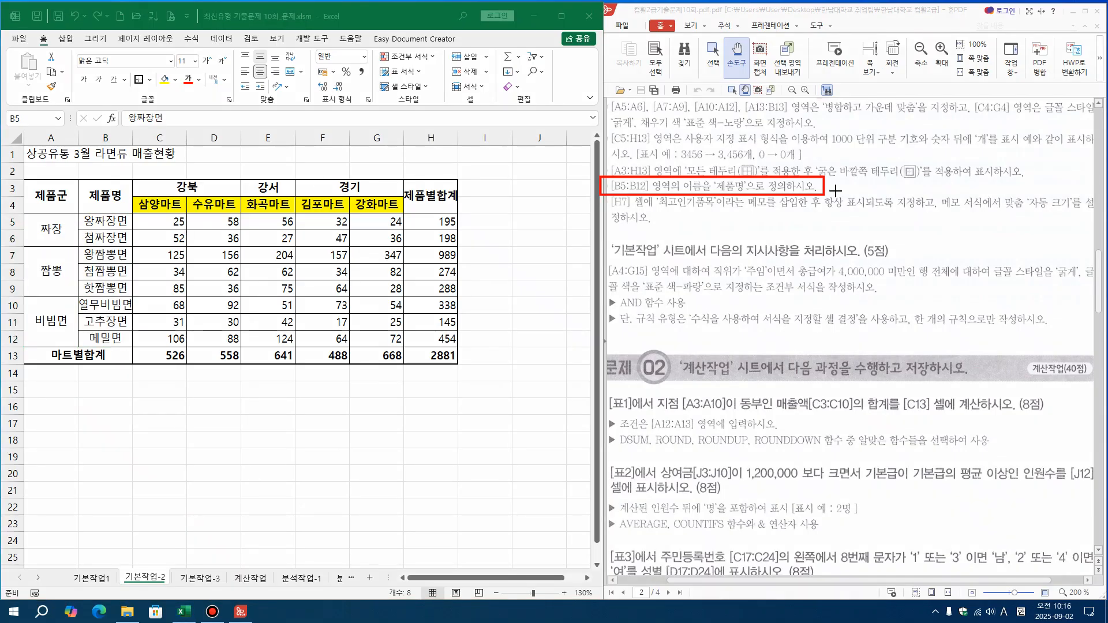
{"action": "mouse_move", "coordinate": [74, 208]}
{"action": "left_mouse_down"}
{"action": "mouse_move", "coordinate": [129, 314]}
{"action": "mouse_move", "coordinate": [131, 347]}
{"action": "left_mouse_up"}
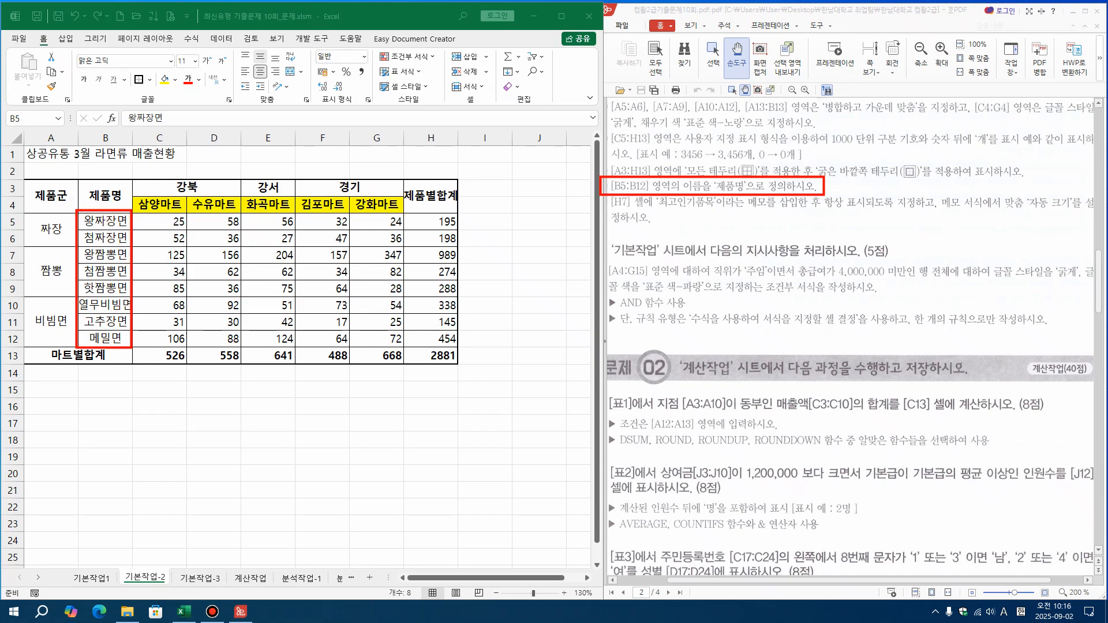
{"action": "left_click_drag", "start_coordinate": [121, 209], "coordinate": [32, 123]}
{"action": "left_click_drag", "start_coordinate": [180, 32], "coordinate": [207, 46]}
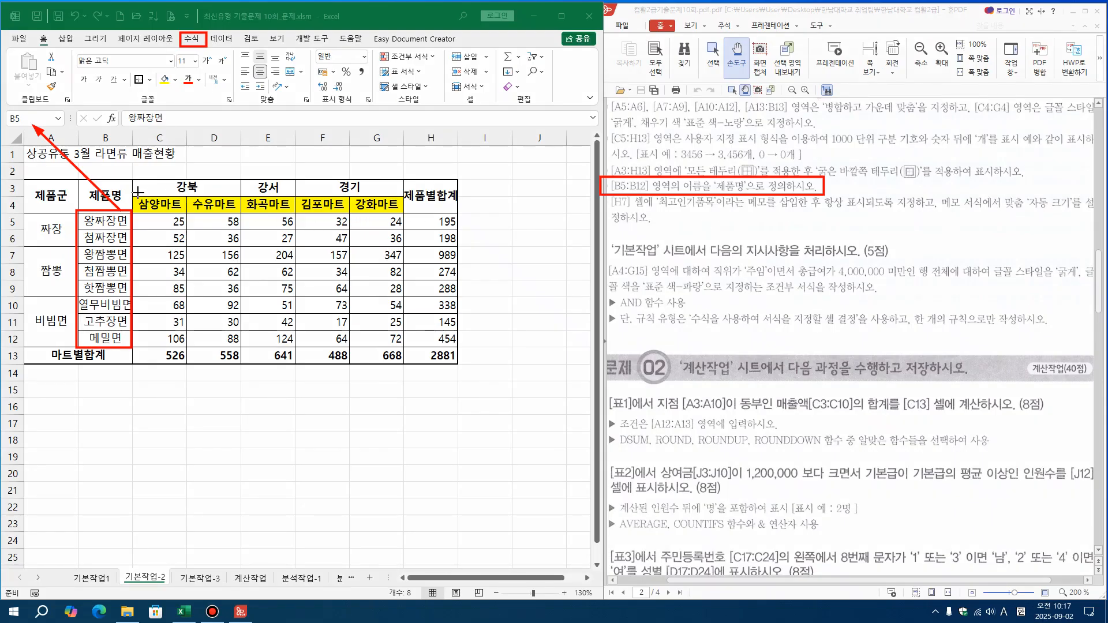
{"action": "left_click_drag", "start_coordinate": [26, 119], "coordinate": [232, 433]}
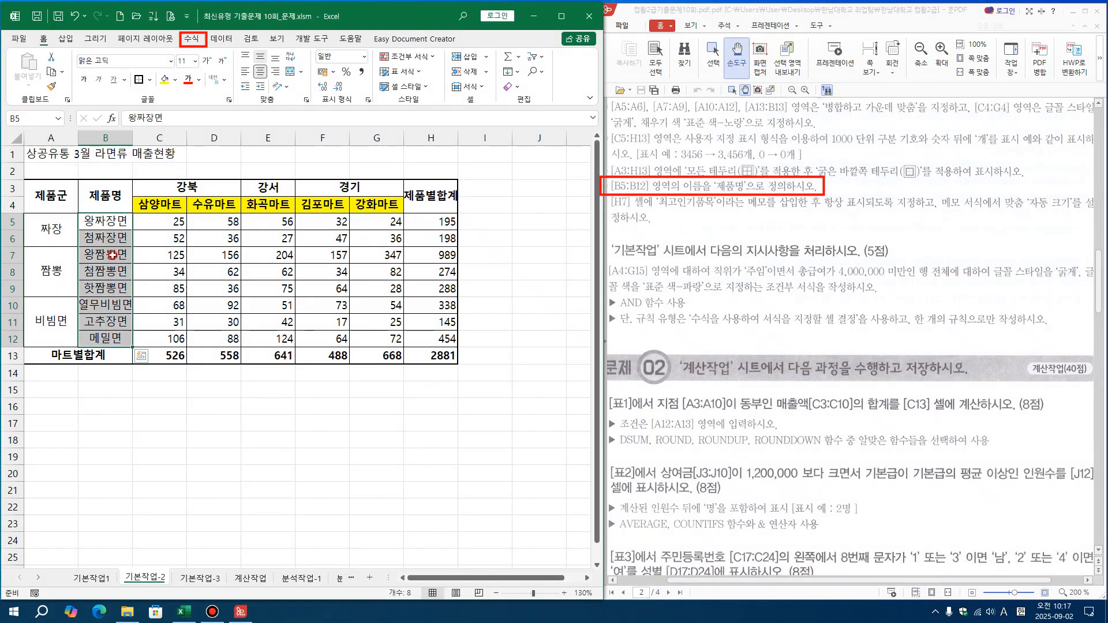
Define the name 제품명 for the range B5:B12, keeping its scope as the whole workbook
{"action": "left_click_drag", "start_coordinate": [104, 226], "coordinate": [88, 340]}
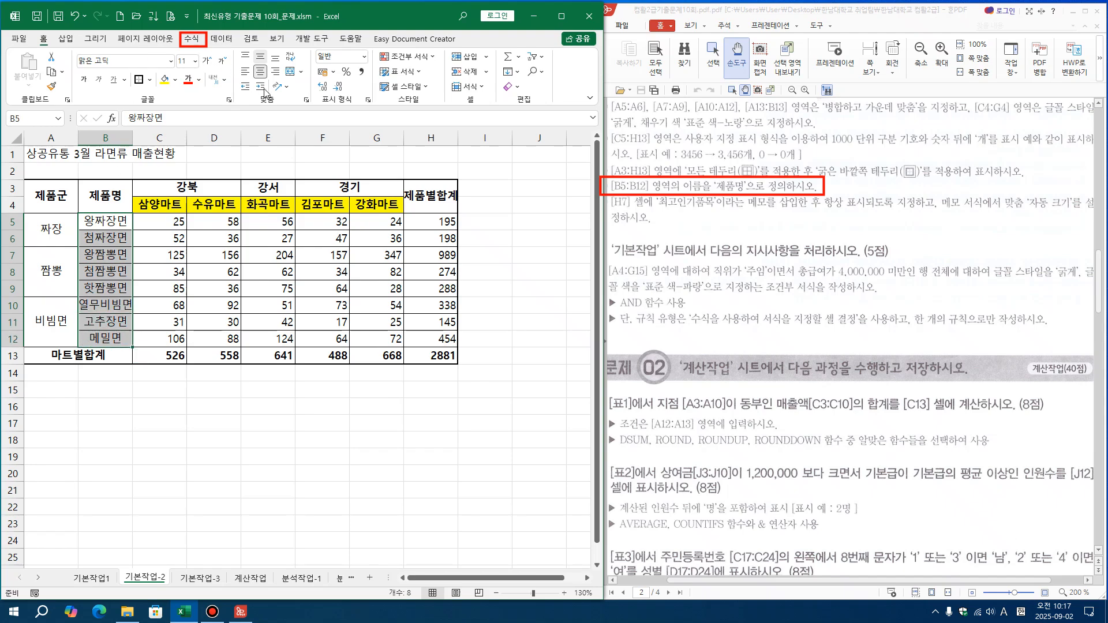
{"action": "left_click", "coordinate": [191, 38]}
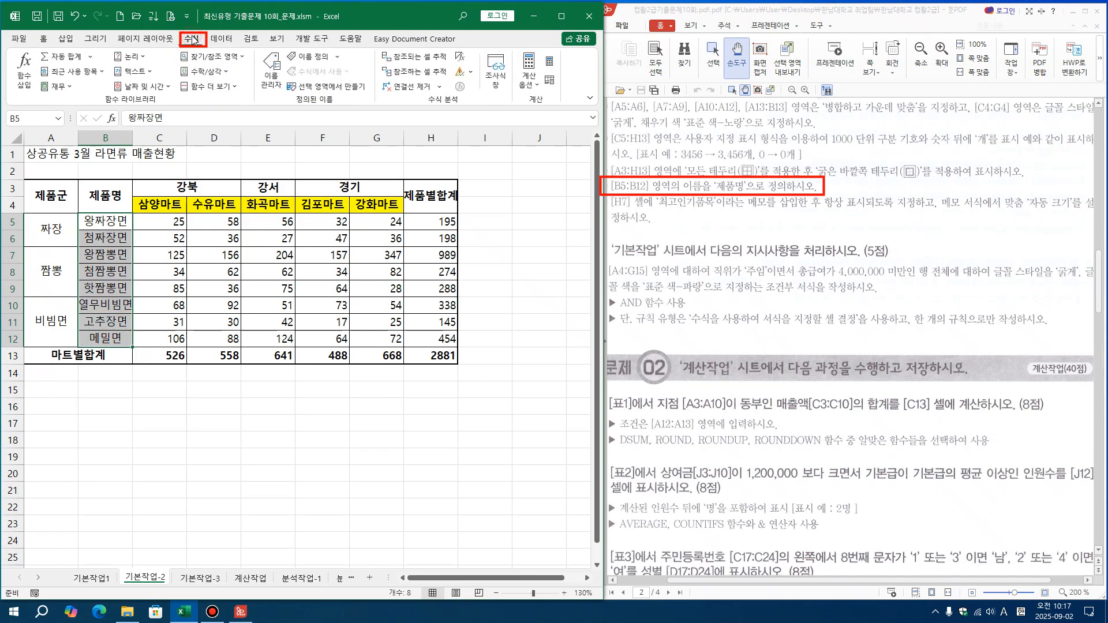
{"action": "left_click", "coordinate": [324, 56]}
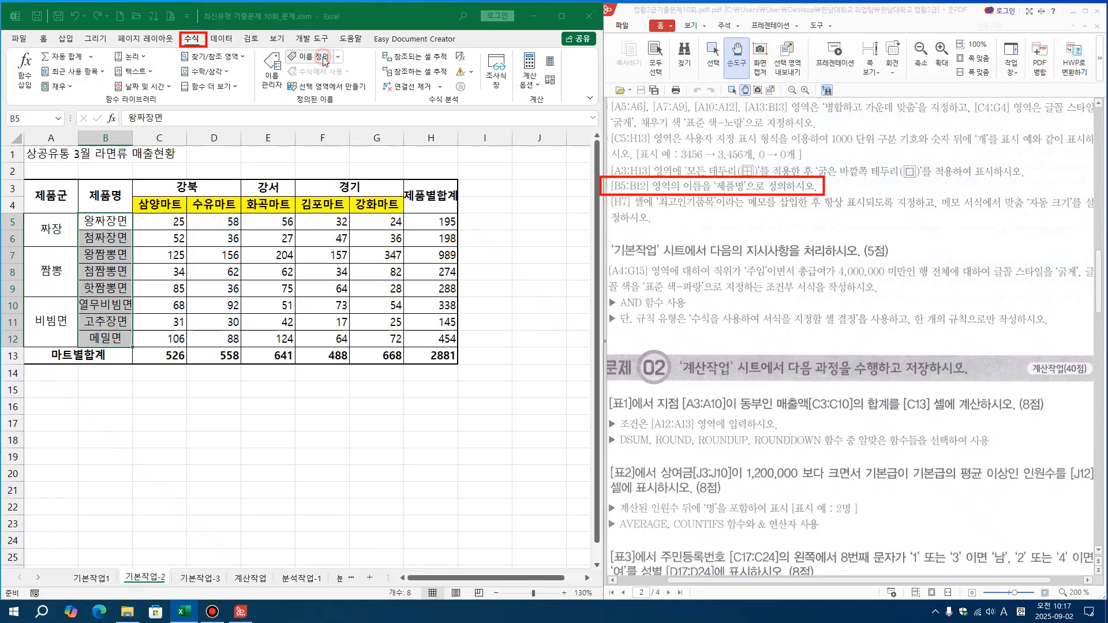
{"action": "left_click_drag", "start_coordinate": [400, 132], "coordinate": [230, 387]}
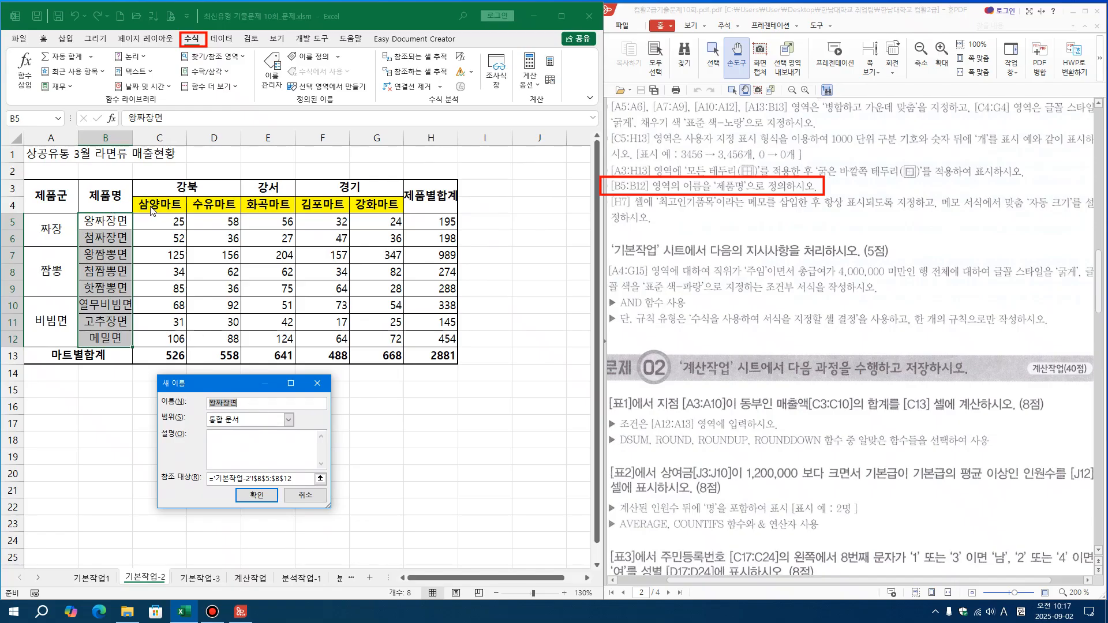
{"action": "key", "text": "BackSpace"}
{"action": "type", "text": "wp"}
{"action": "key", "text": "BackSpace"}
{"action": "key", "text": "BackSpace"}
{"action": "key", "text": "Hangul"}
{"action": "type", "text": "제품명"}
{"action": "left_click", "coordinate": [256, 496]}
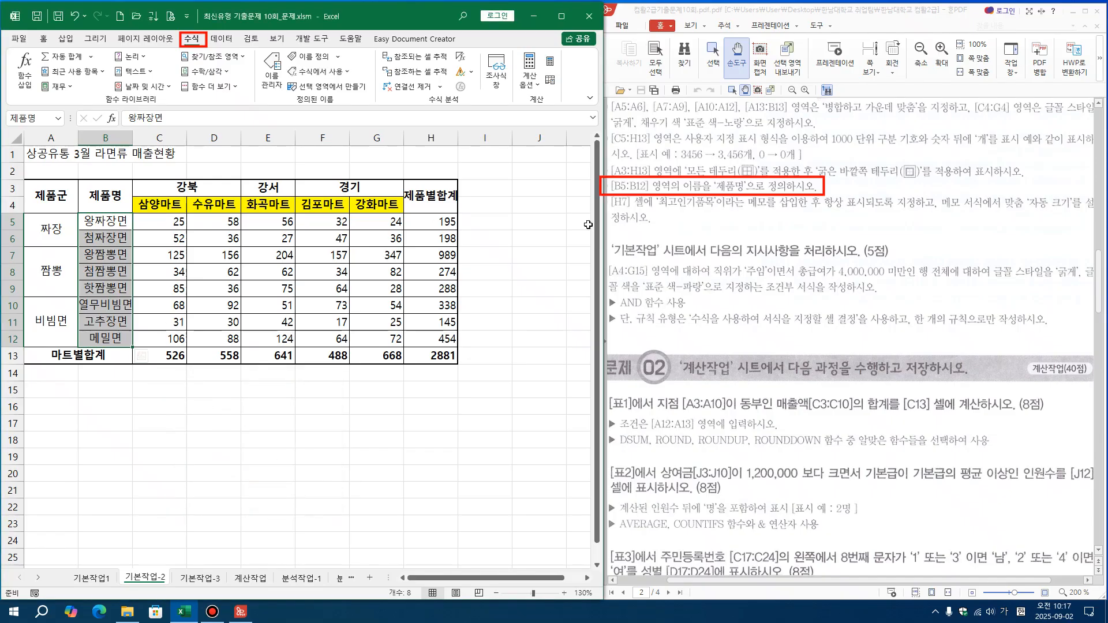
{"action": "key", "text": "ctrl+alt+d"}
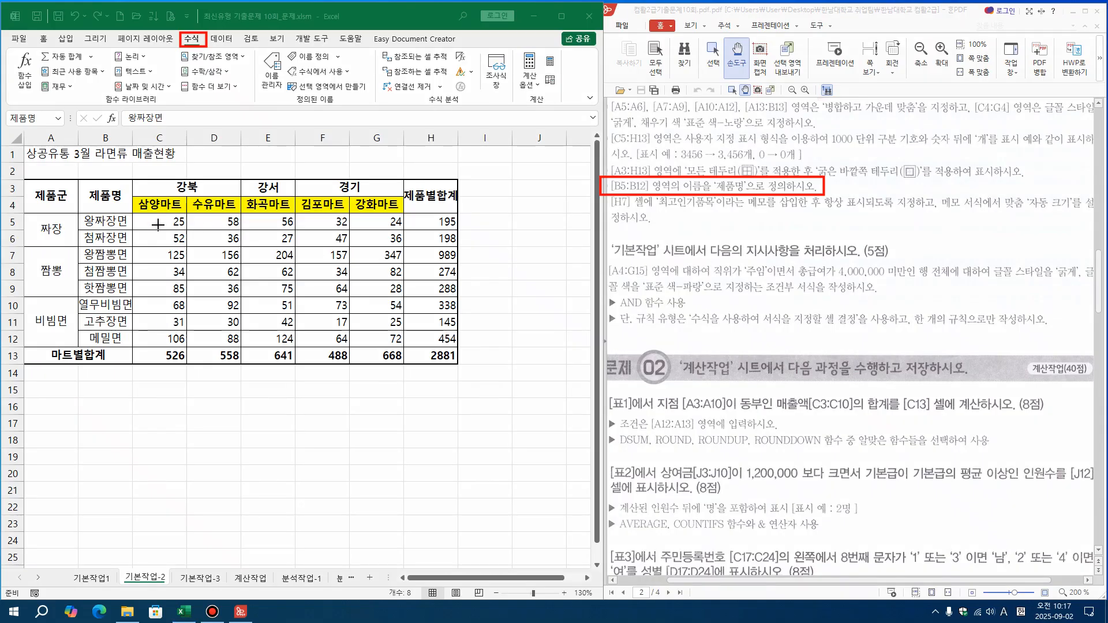
{"action": "left_click_drag", "start_coordinate": [84, 214], "coordinate": [41, 122]}
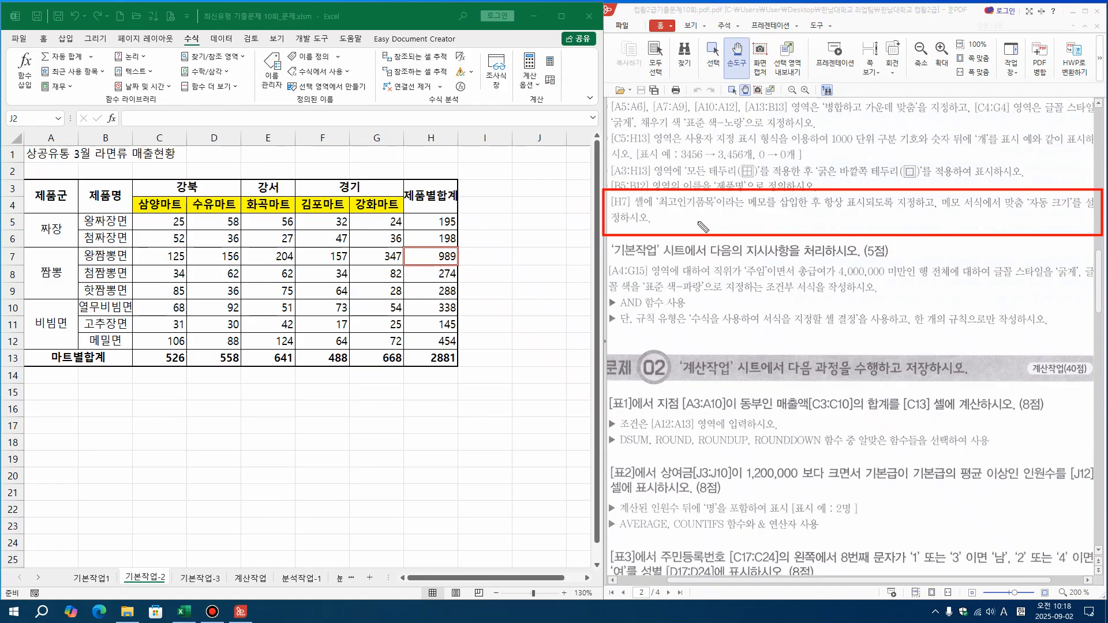
{"action": "left_click_drag", "start_coordinate": [652, 213], "coordinate": [761, 211]}
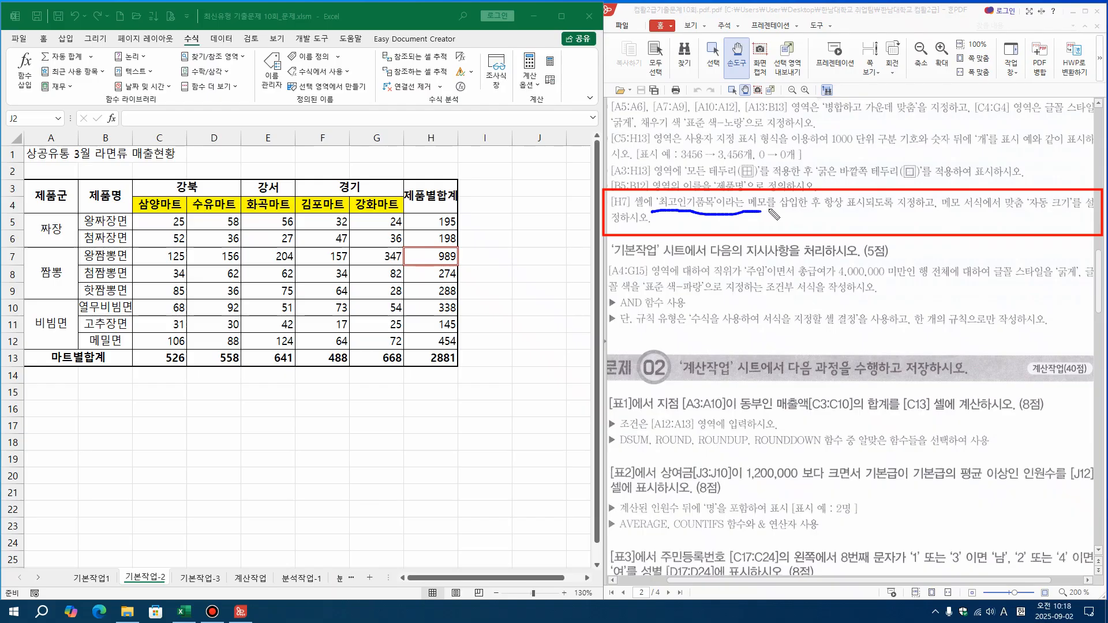
{"action": "mouse_move", "coordinate": [825, 213]}
{"action": "left_mouse_down"}
{"action": "mouse_move", "coordinate": [866, 213]}
{"action": "mouse_move", "coordinate": [859, 231]}
{"action": "mouse_move", "coordinate": [867, 215]}
{"action": "left_mouse_up"}
{"action": "mouse_move", "coordinate": [1025, 213]}
{"action": "left_mouse_down"}
{"action": "mouse_move", "coordinate": [1066, 217]}
{"action": "mouse_move", "coordinate": [1051, 195]}
{"action": "mouse_move", "coordinate": [1062, 175]}
{"action": "left_mouse_up"}
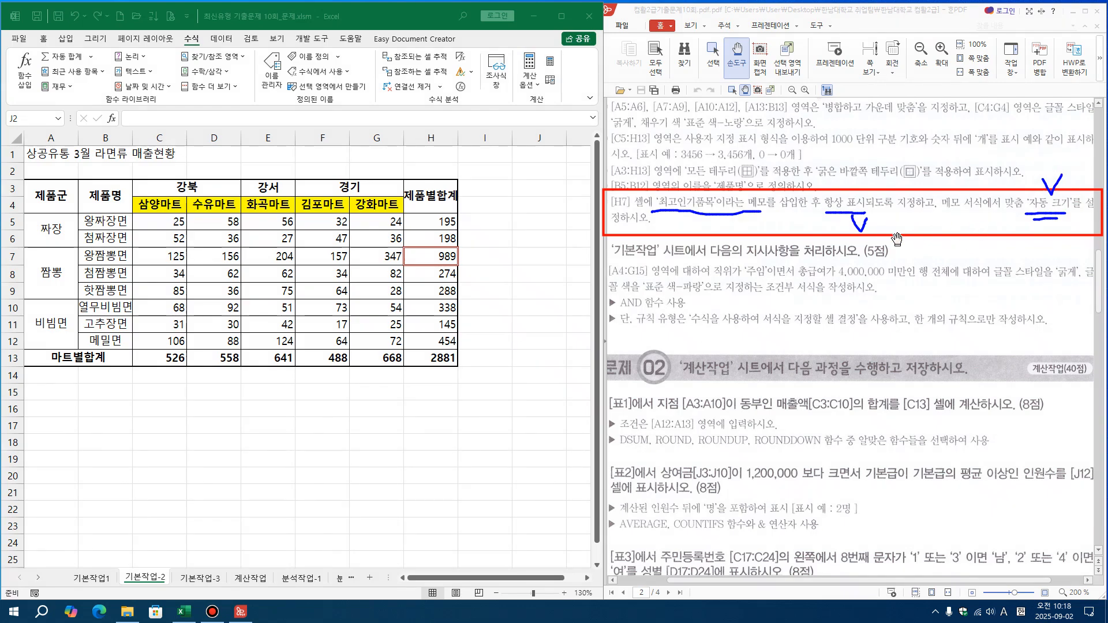
Insert a memo reading 최고인기품목 in cell H7 on sheet 기본작업-2
{"action": "left_click", "coordinate": [430, 258]}
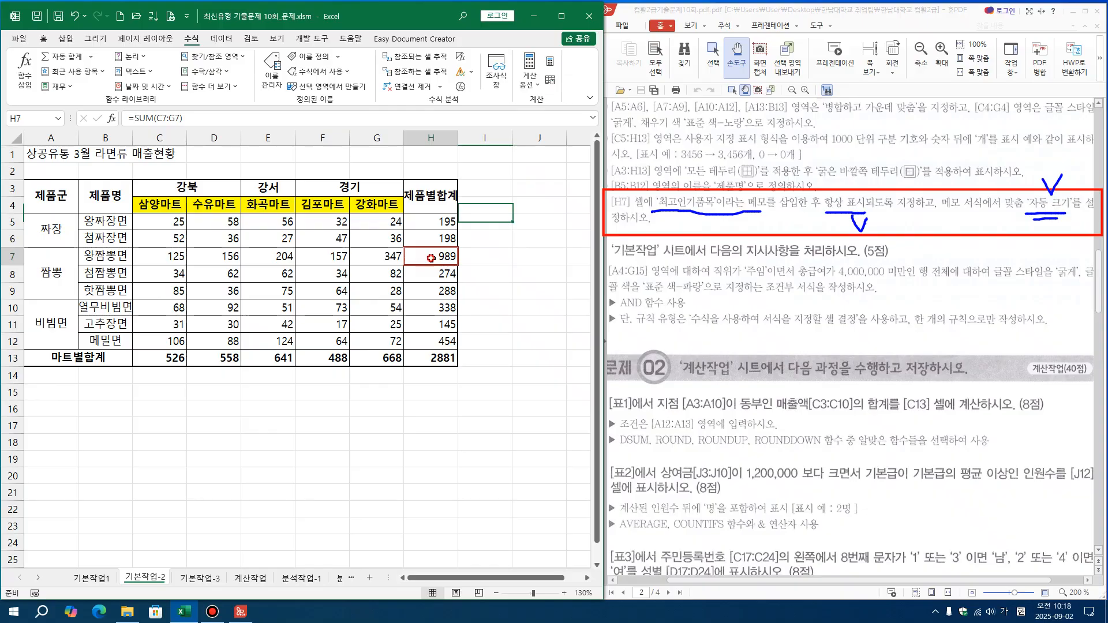
{"action": "left_click", "coordinate": [530, 352]}
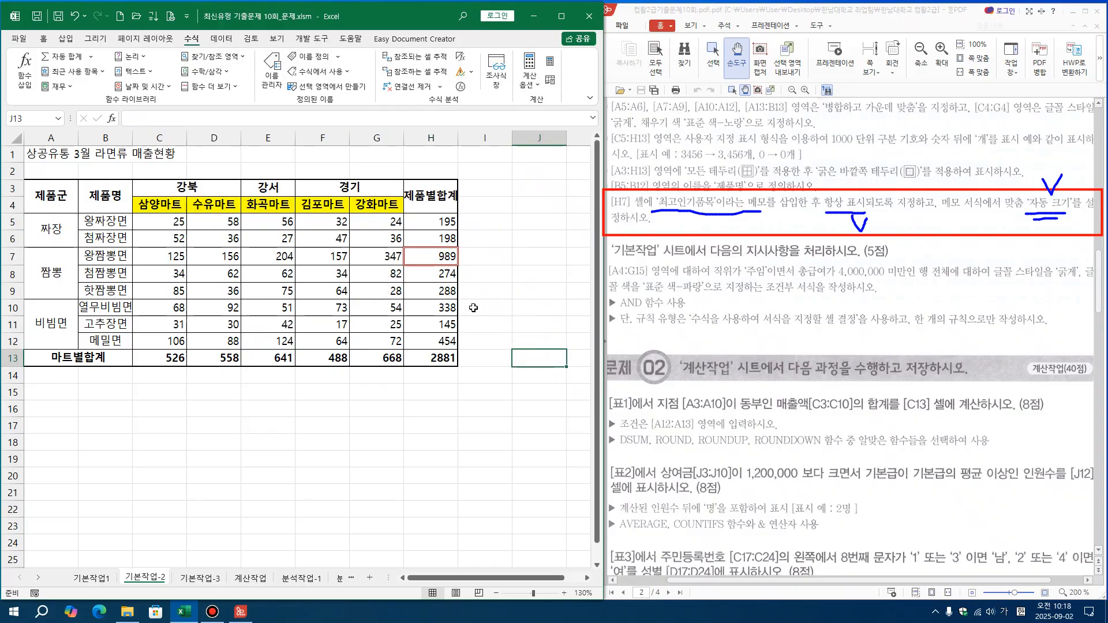
{"action": "left_click", "coordinate": [426, 259]}
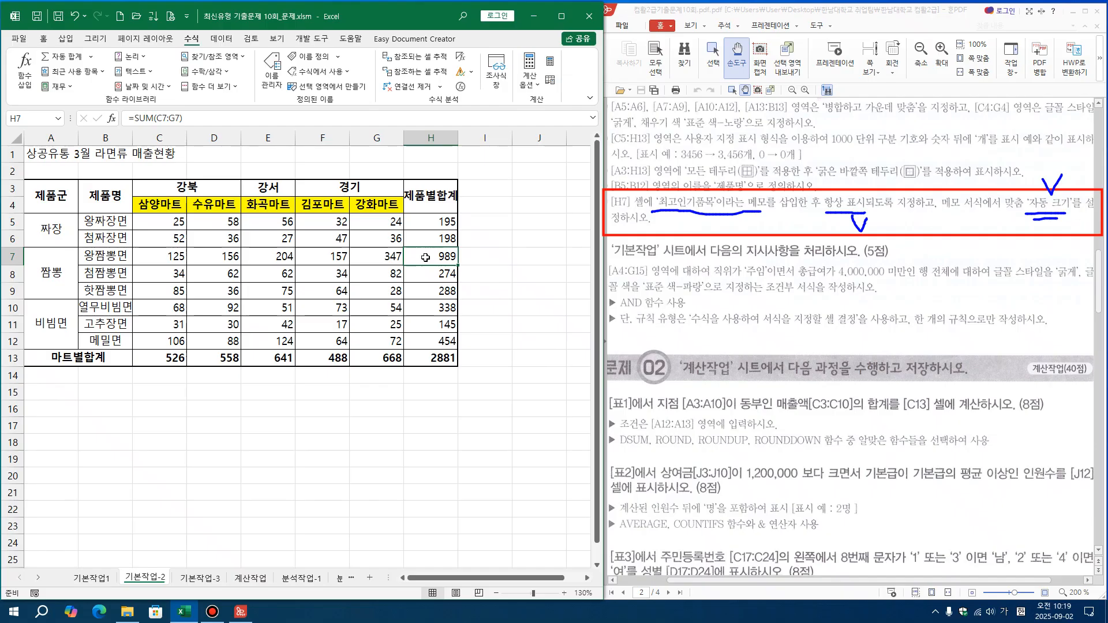
{"action": "left_click", "coordinate": [251, 41]}
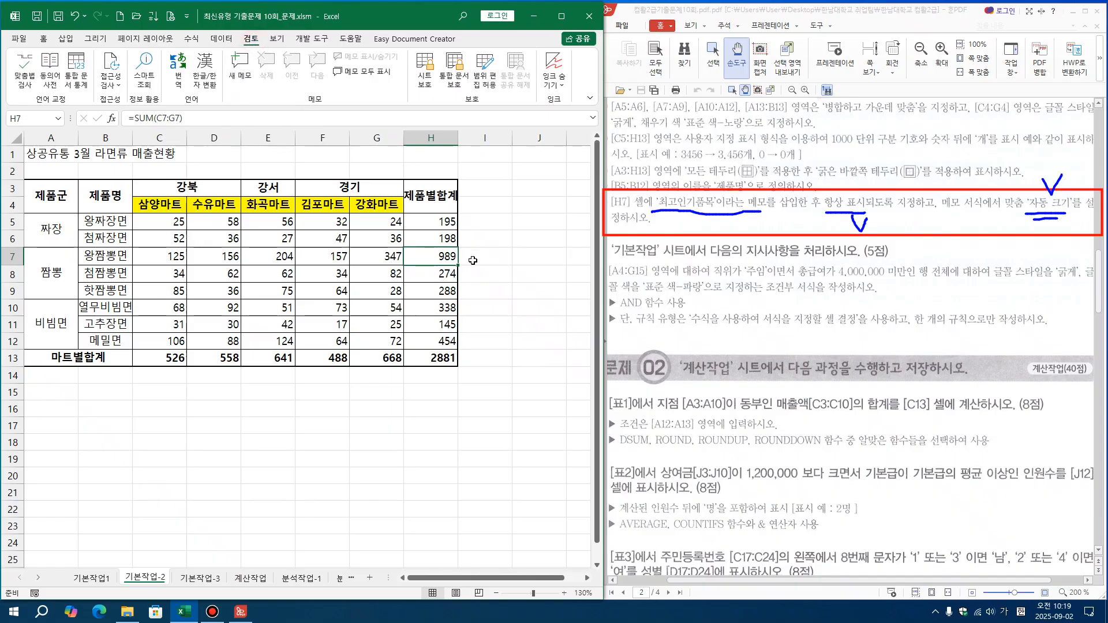
{"action": "right_click", "coordinate": [426, 256]}
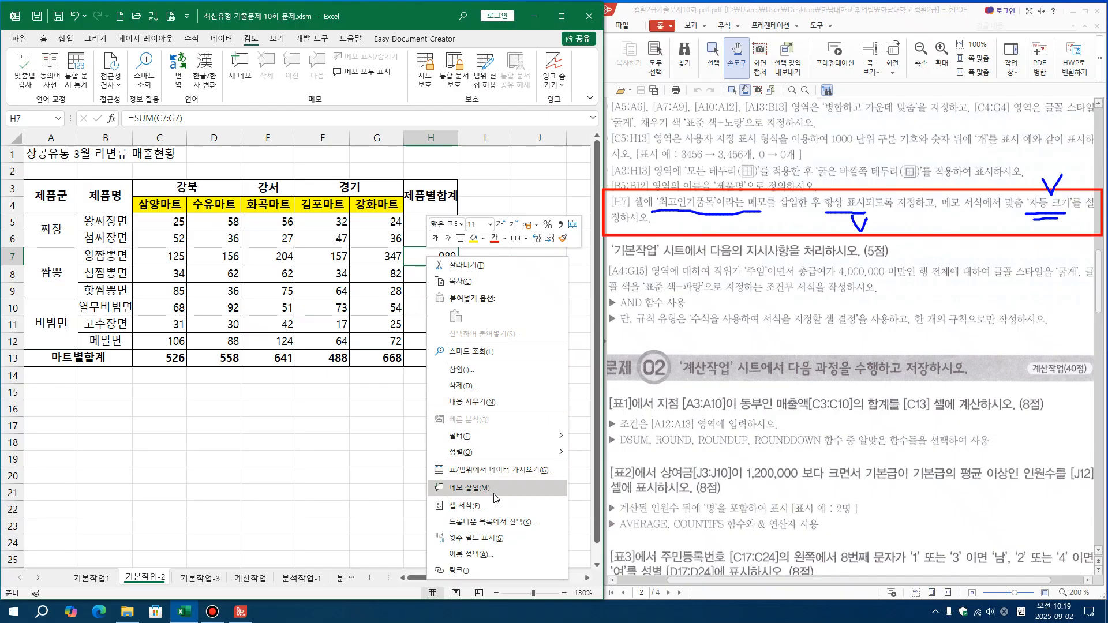
{"action": "left_click", "coordinate": [469, 488]}
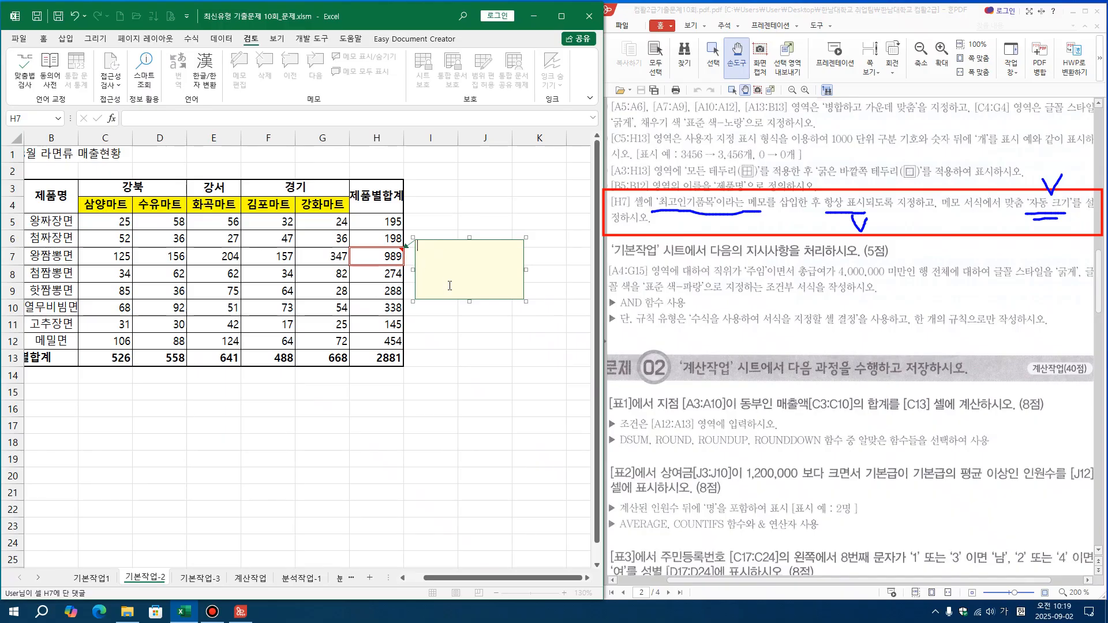
{"action": "type", "text": "최고인기품모"}
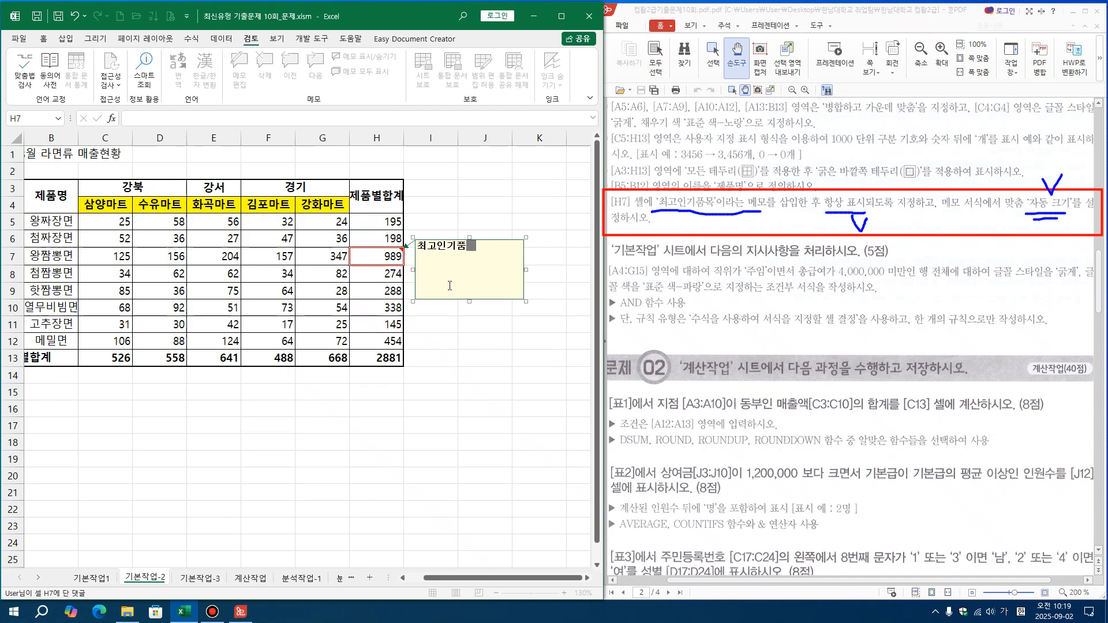
{"action": "left_click", "coordinate": [493, 383]}
{"action": "left_click", "coordinate": [478, 364]}
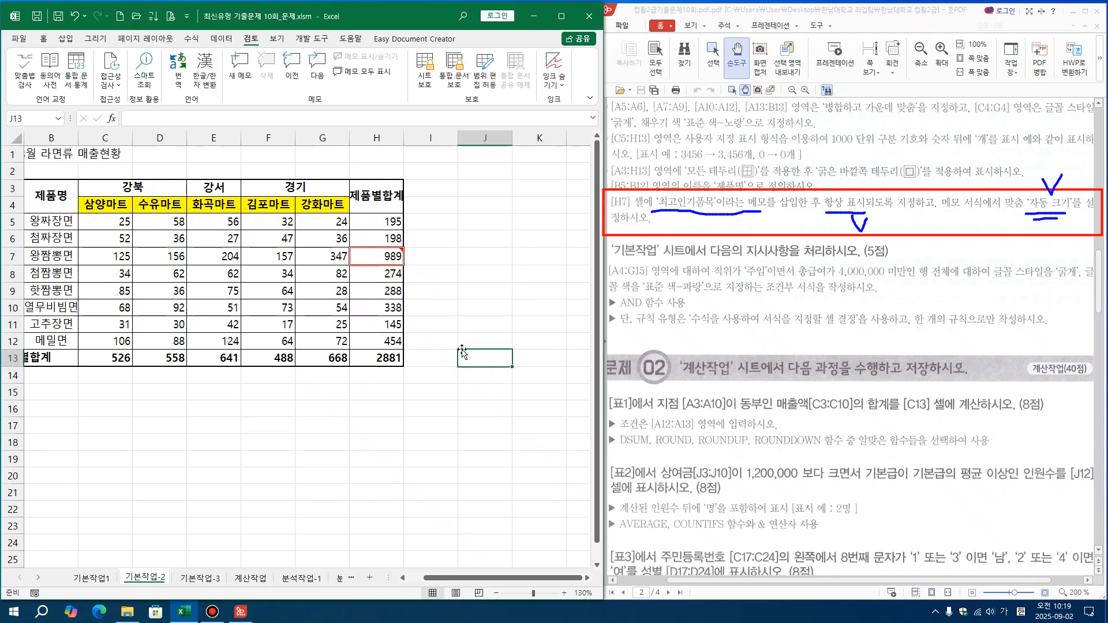
Set the memo on cell H7 to be always shown
{"action": "mouse_move", "coordinate": [379, 252]}
{"action": "left_click", "coordinate": [375, 258]}
{"action": "right_click", "coordinate": [375, 256]}
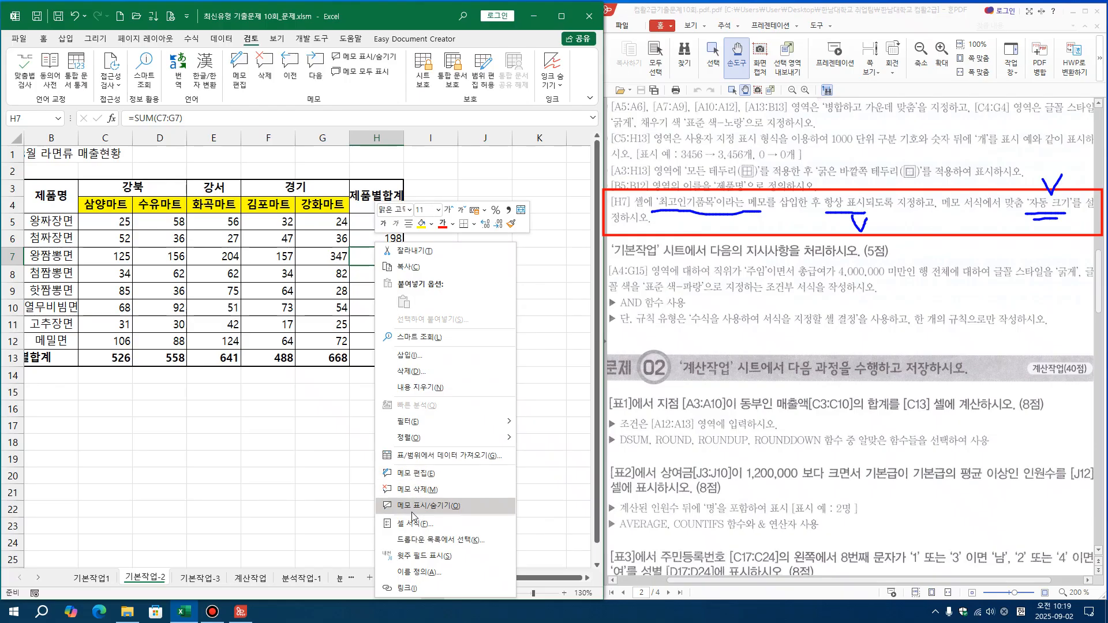
{"action": "left_click", "coordinate": [413, 508]}
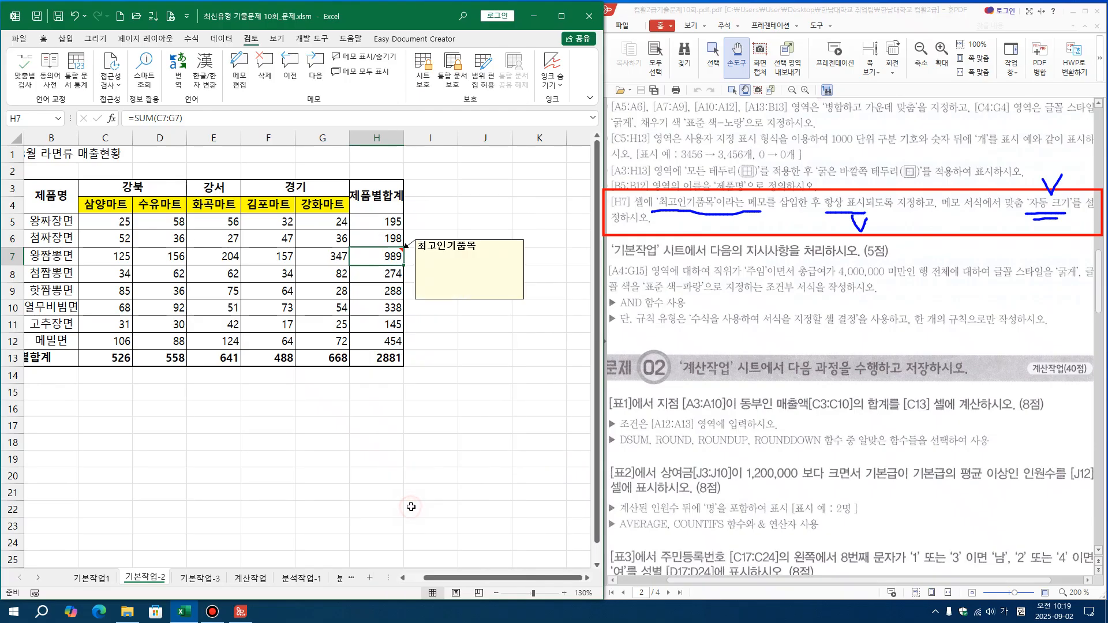
{"action": "left_click", "coordinate": [442, 377]}
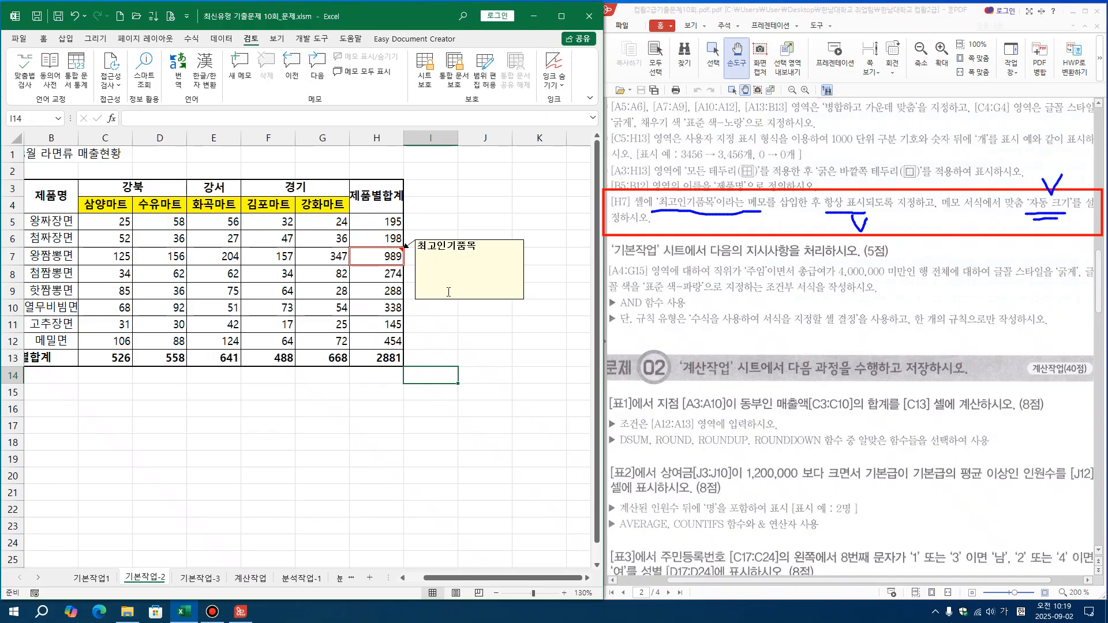
{"action": "left_click", "coordinate": [488, 267]}
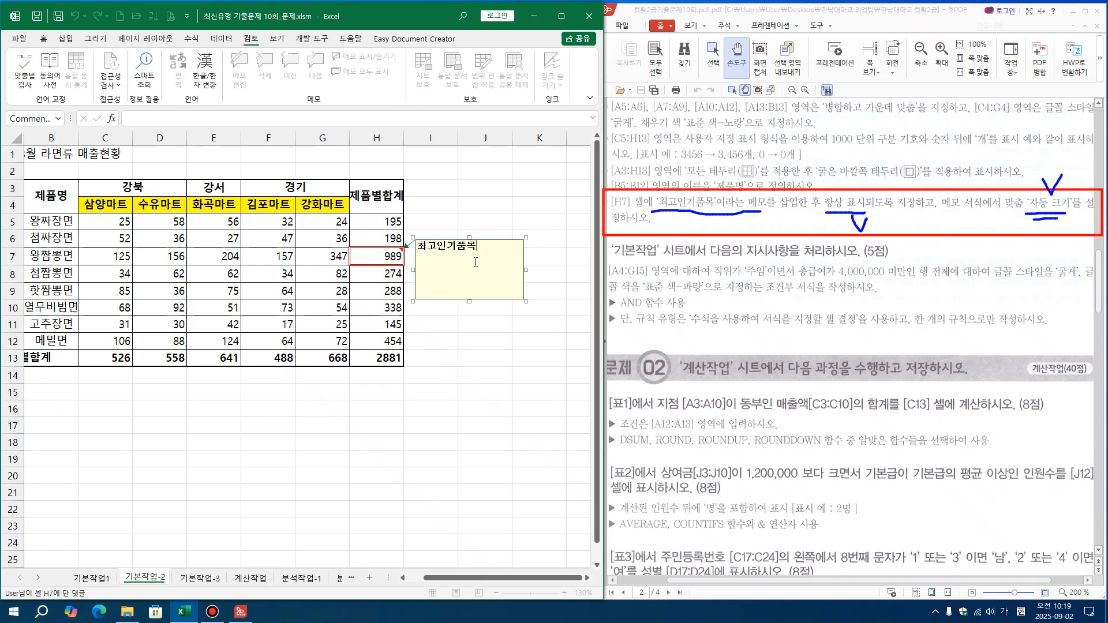
{"action": "right_click", "coordinate": [477, 261]}
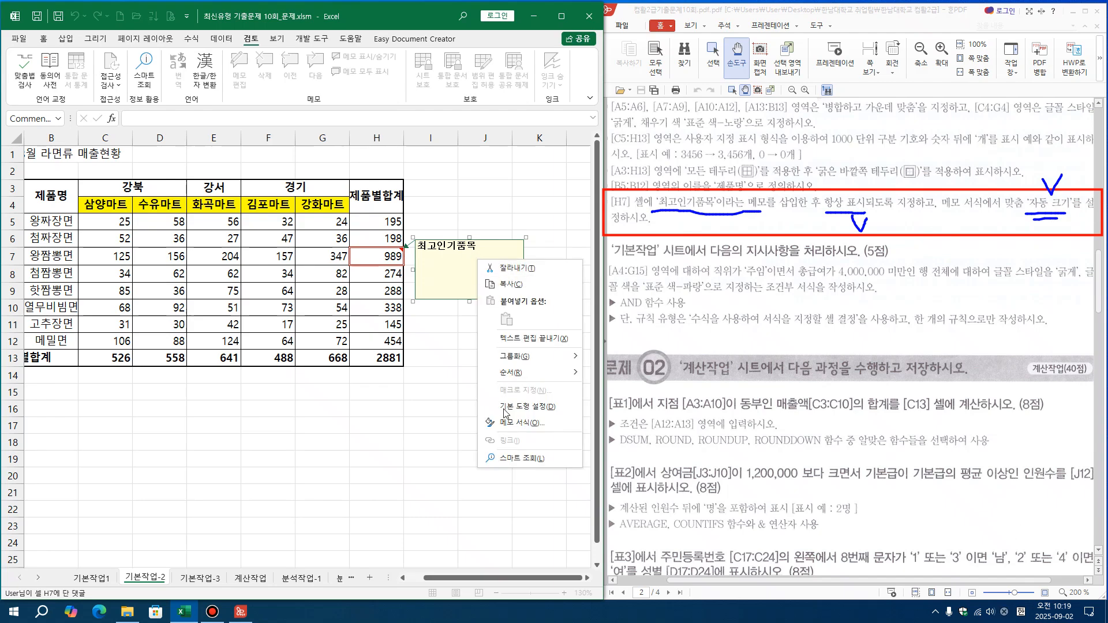
{"action": "left_click", "coordinate": [516, 423]}
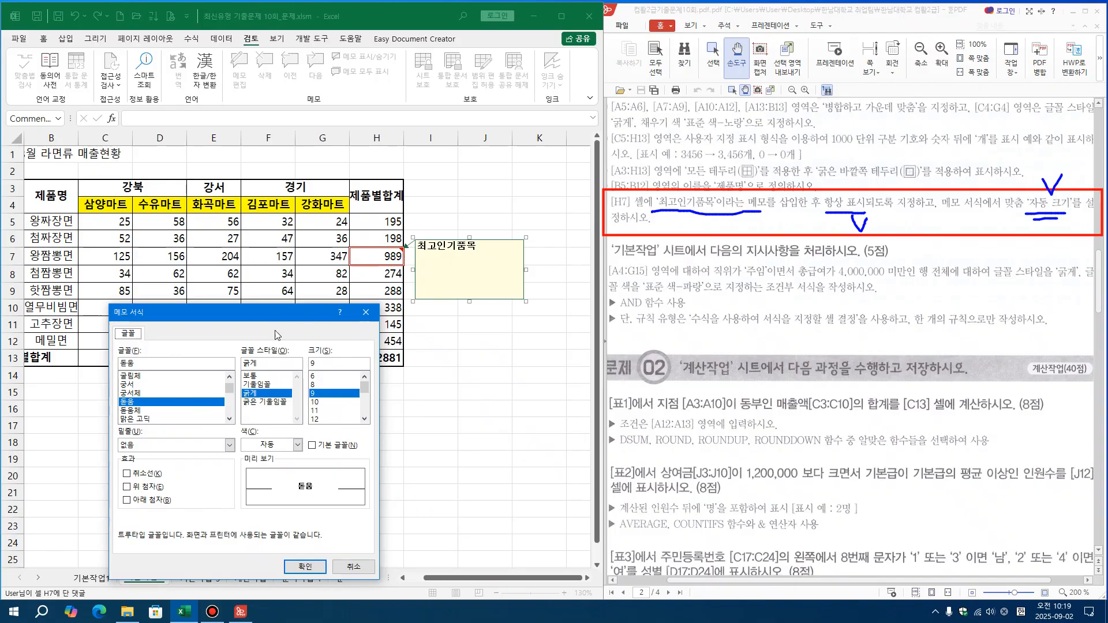
{"action": "left_click", "coordinate": [365, 313]}
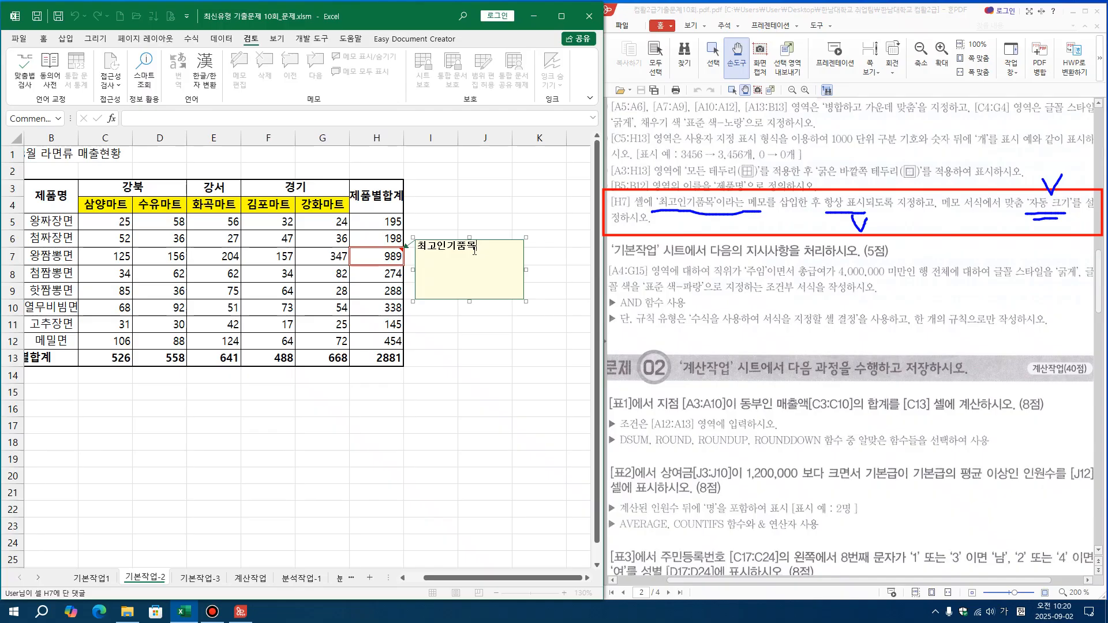
Turn on automatic size (자동 크기) in the alignment settings of the memo on cell H7
{"action": "left_click", "coordinate": [526, 243]}
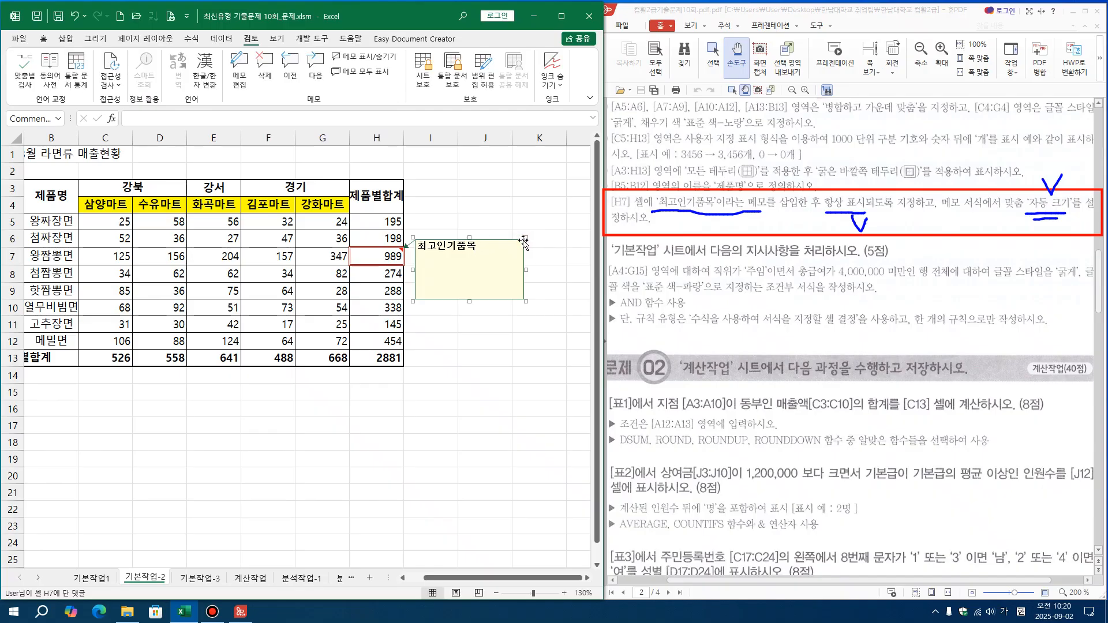
{"action": "right_click", "coordinate": [524, 242]}
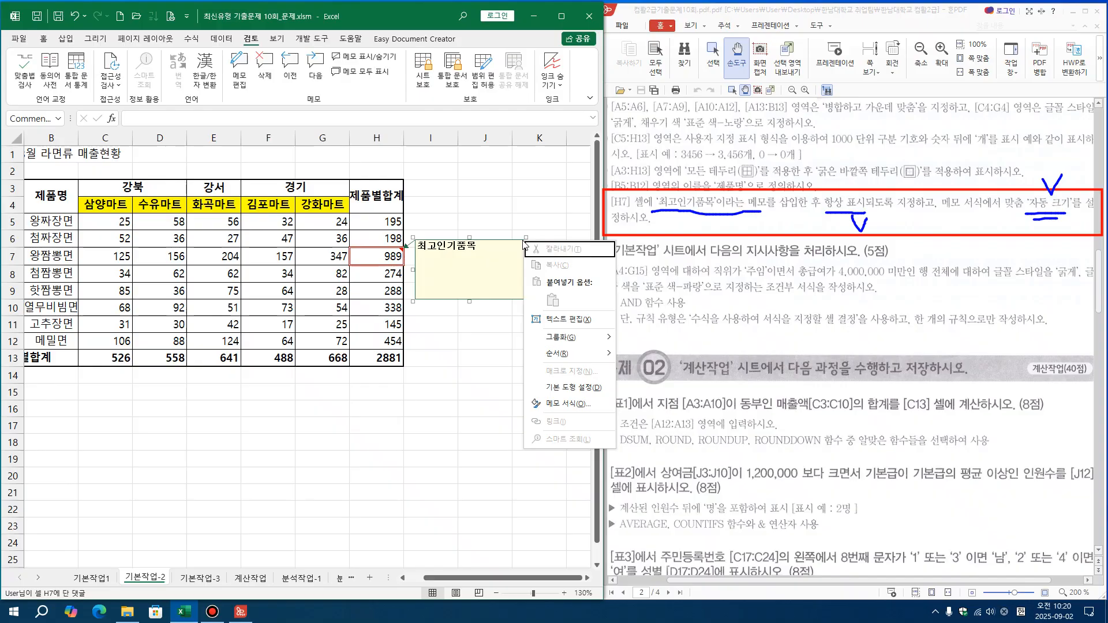
{"action": "left_click", "coordinate": [538, 404]}
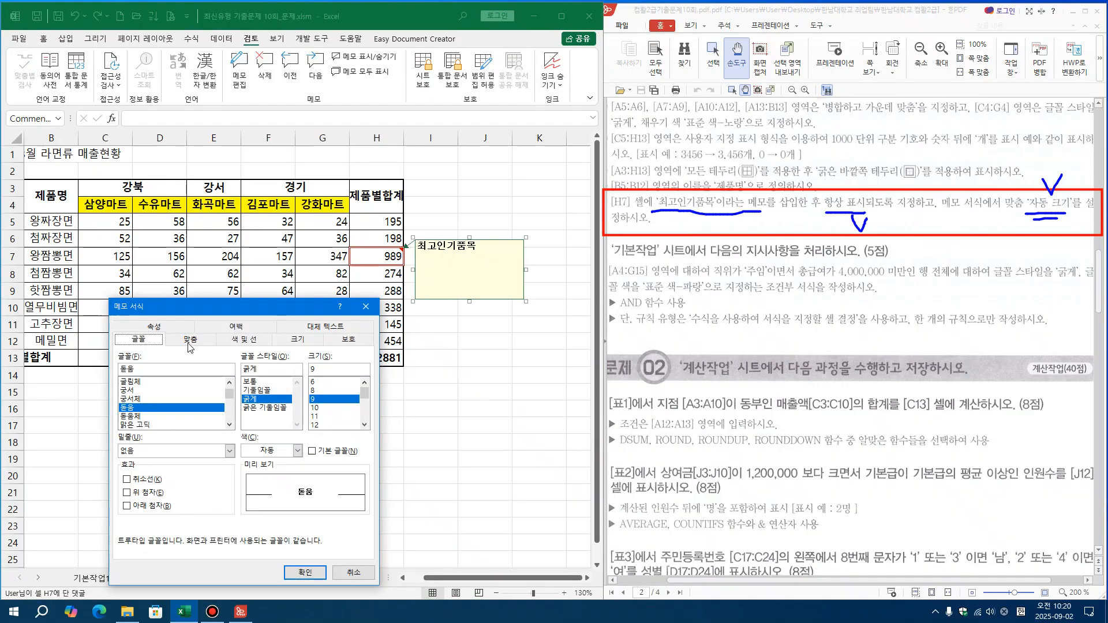
{"action": "left_click", "coordinate": [191, 346]}
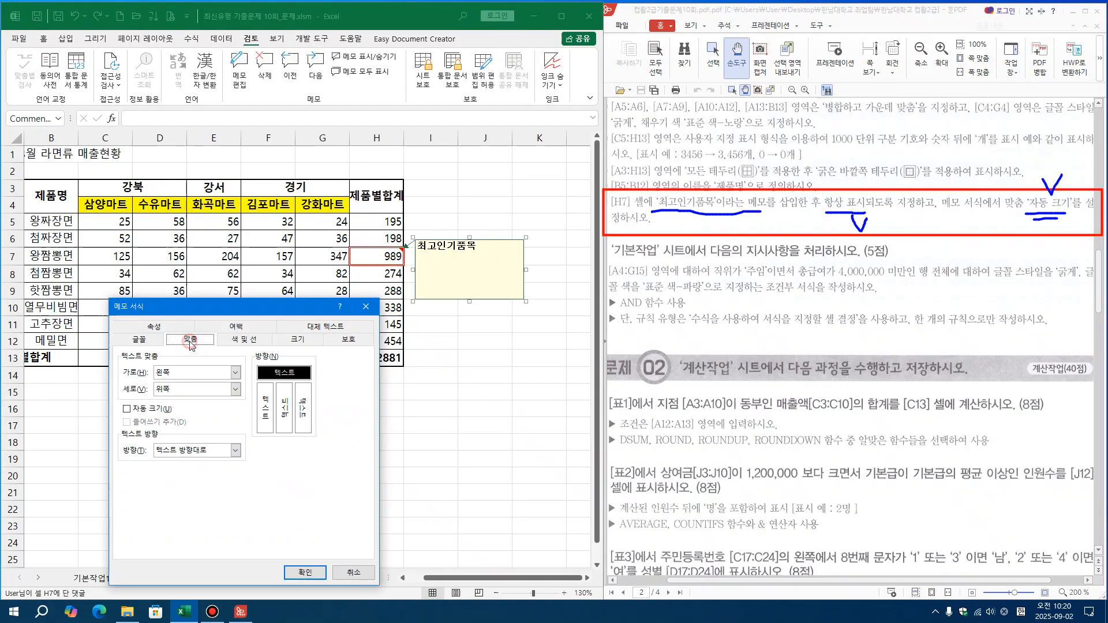
{"action": "left_click", "coordinate": [128, 410]}
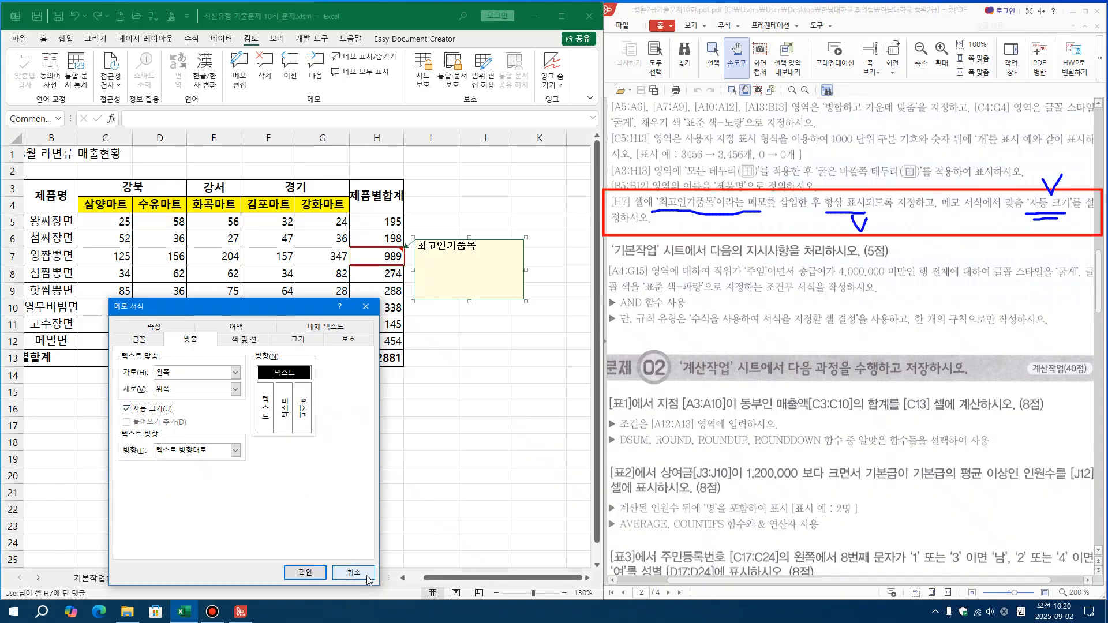
{"action": "left_click", "coordinate": [305, 573]}
{"action": "left_click", "coordinate": [462, 443]}
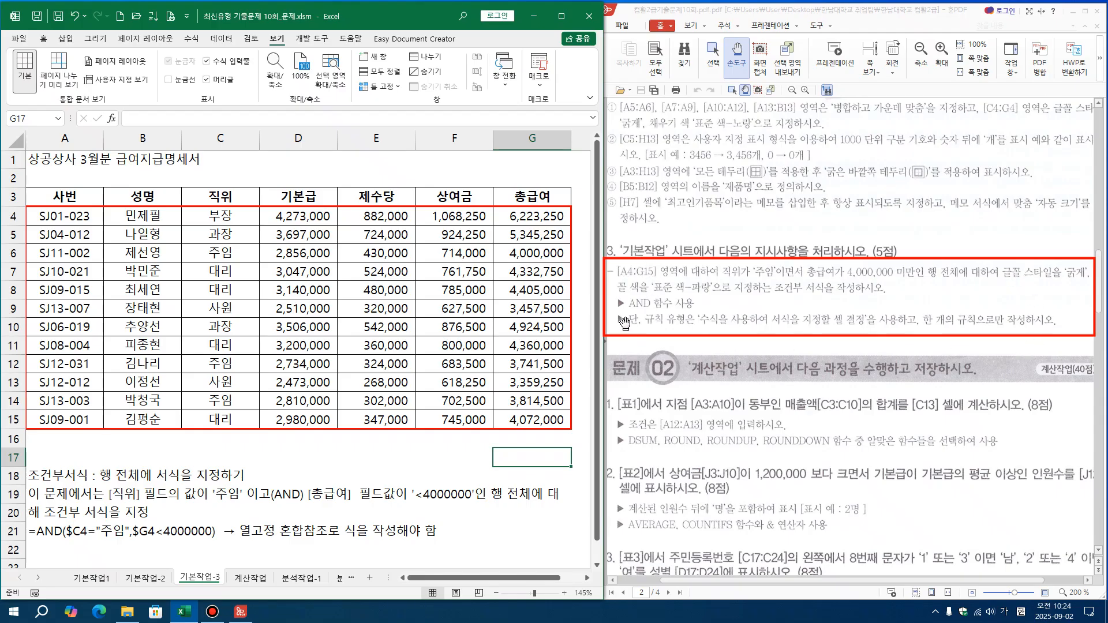
{"action": "left_click_drag", "start_coordinate": [69, 226], "coordinate": [527, 427]}
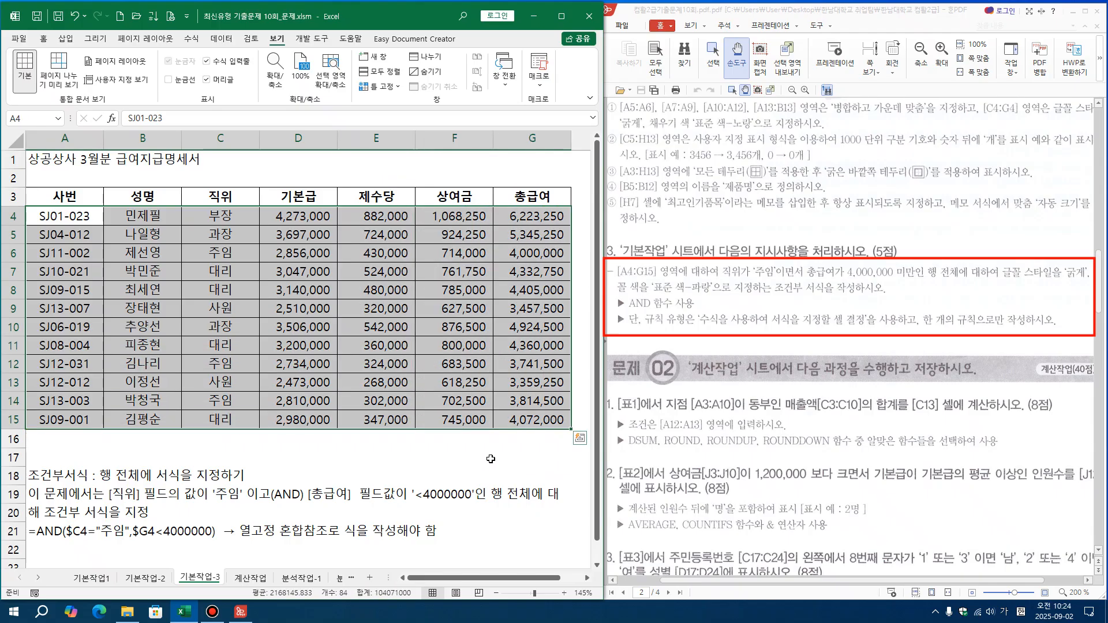
{"action": "left_click", "coordinate": [486, 458]}
{"action": "left_click", "coordinate": [241, 455]}
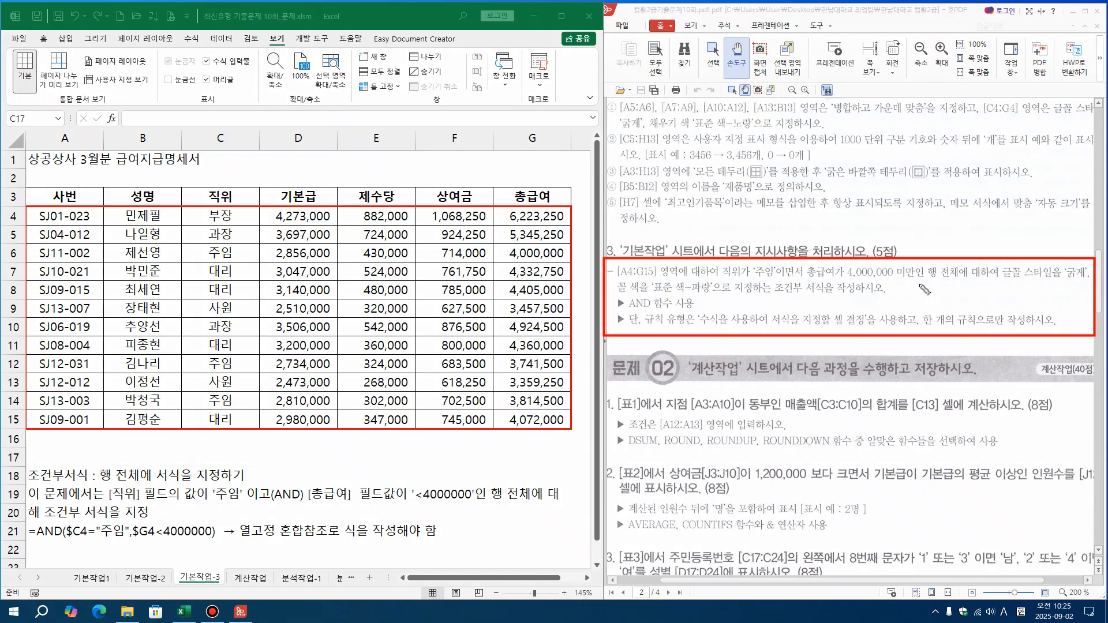
{"action": "left_click_drag", "start_coordinate": [927, 283], "coordinate": [965, 283]}
{"action": "mouse_move", "coordinate": [1077, 283]}
{"action": "left_mouse_down"}
{"action": "mouse_move", "coordinate": [1074, 266]}
{"action": "mouse_move", "coordinate": [1078, 296]}
{"action": "mouse_move", "coordinate": [1056, 287]}
{"action": "left_mouse_up"}
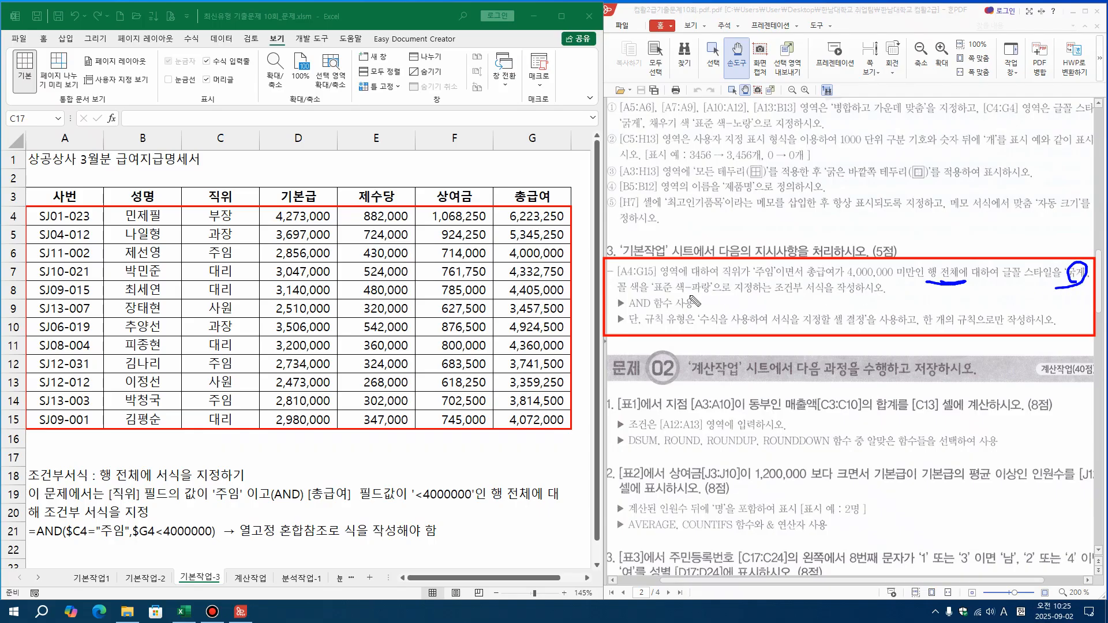
{"action": "mouse_move", "coordinate": [707, 294]}
{"action": "left_mouse_down"}
{"action": "mouse_move", "coordinate": [698, 277]}
{"action": "mouse_move", "coordinate": [707, 298]}
{"action": "mouse_move", "coordinate": [818, 299]}
{"action": "left_mouse_up"}
{"action": "mouse_move", "coordinate": [635, 312]}
{"action": "left_mouse_down"}
{"action": "mouse_move", "coordinate": [659, 306]}
{"action": "mouse_move", "coordinate": [628, 299]}
{"action": "mouse_move", "coordinate": [632, 313]}
{"action": "mouse_move", "coordinate": [670, 329]}
{"action": "mouse_move", "coordinate": [820, 333]}
{"action": "mouse_move", "coordinate": [869, 332]}
{"action": "mouse_move", "coordinate": [869, 307]}
{"action": "mouse_move", "coordinate": [692, 308]}
{"action": "mouse_move", "coordinate": [696, 330]}
{"action": "left_mouse_up"}
{"action": "left_click_drag", "start_coordinate": [932, 331], "coordinate": [978, 330]}
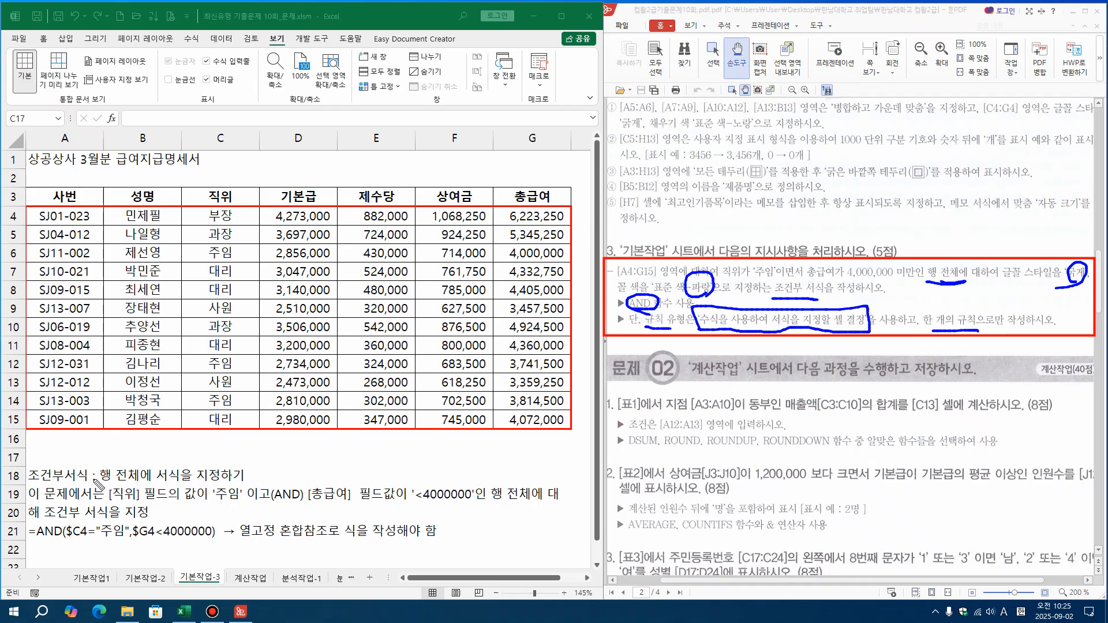
{"action": "left_click_drag", "start_coordinate": [99, 480], "coordinate": [218, 480]}
{"action": "mouse_move", "coordinate": [231, 227]}
{"action": "left_mouse_down"}
{"action": "mouse_move", "coordinate": [203, 220]}
{"action": "mouse_move", "coordinate": [233, 208]}
{"action": "mouse_move", "coordinate": [203, 364]}
{"action": "mouse_move", "coordinate": [206, 430]}
{"action": "mouse_move", "coordinate": [196, 411]}
{"action": "mouse_move", "coordinate": [205, 423]}
{"action": "left_mouse_up"}
{"action": "left_click", "coordinate": [203, 237]}
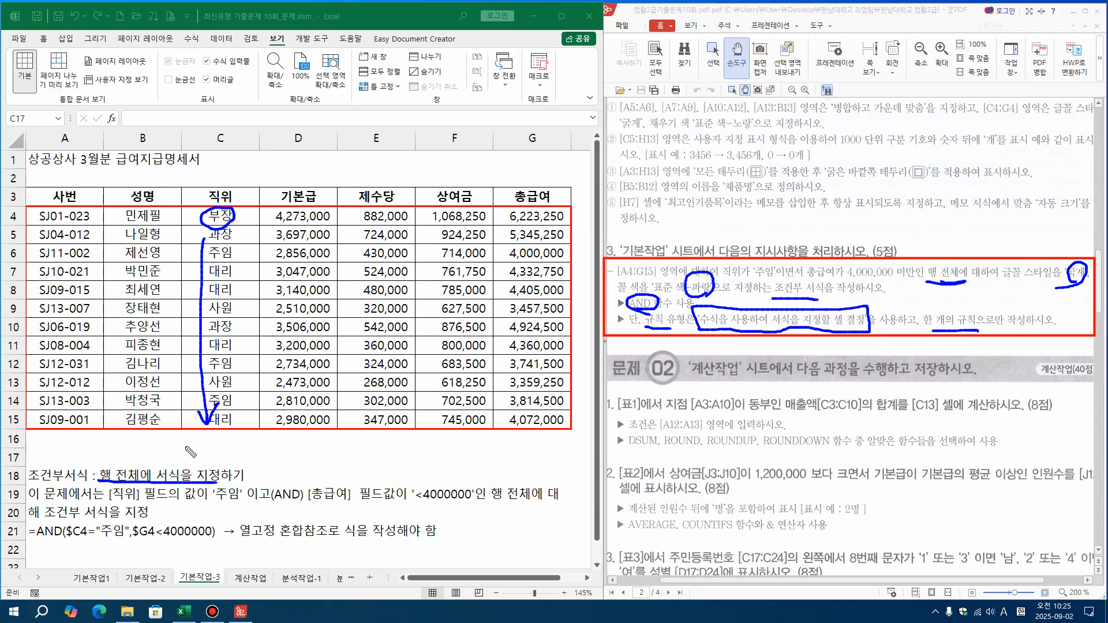
{"action": "left_click_drag", "start_coordinate": [214, 502], "coordinate": [234, 504]}
{"action": "left_click_drag", "start_coordinate": [285, 474], "coordinate": [264, 510]}
{"action": "left_click_drag", "start_coordinate": [306, 477], "coordinate": [298, 511]}
{"action": "mouse_move", "coordinate": [542, 215]}
{"action": "left_mouse_down"}
{"action": "mouse_move", "coordinate": [496, 256]}
{"action": "mouse_move", "coordinate": [488, 413]}
{"action": "mouse_move", "coordinate": [507, 398]}
{"action": "left_mouse_up"}
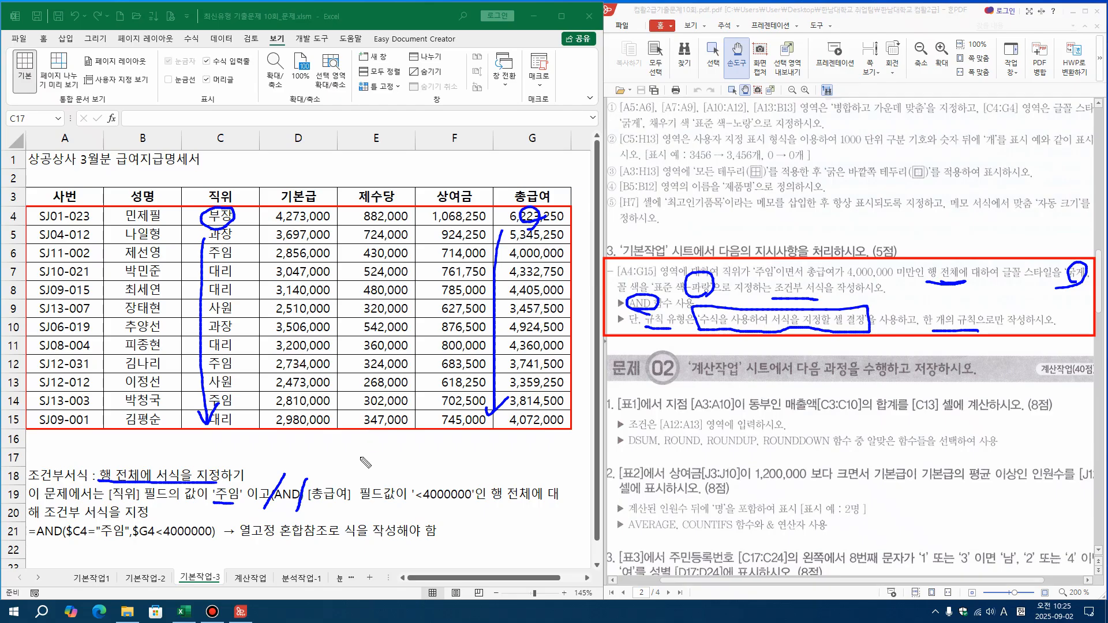
{"action": "left_click_drag", "start_coordinate": [324, 504], "coordinate": [472, 508]}
{"action": "mouse_move", "coordinate": [530, 515]}
{"action": "left_mouse_down"}
{"action": "mouse_move", "coordinate": [495, 483]}
{"action": "mouse_move", "coordinate": [529, 519]}
{"action": "left_mouse_up"}
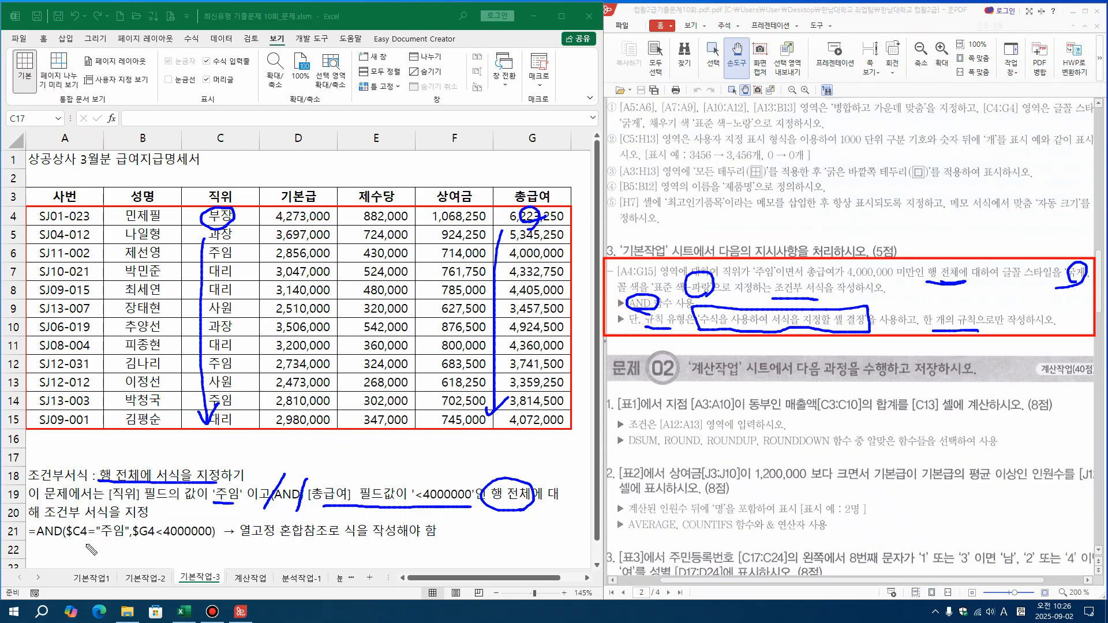
{"action": "left_click_drag", "start_coordinate": [87, 173], "coordinate": [65, 222]}
{"action": "left_click_drag", "start_coordinate": [55, 183], "coordinate": [80, 219]}
{"action": "mouse_move", "coordinate": [156, 172]}
{"action": "left_mouse_down"}
{"action": "mouse_move", "coordinate": [131, 229]}
{"action": "mouse_move", "coordinate": [166, 221]}
{"action": "left_mouse_up"}
{"action": "left_click_drag", "start_coordinate": [321, 169], "coordinate": [299, 231]}
{"action": "left_click_drag", "start_coordinate": [293, 177], "coordinate": [326, 221]}
{"action": "left_click_drag", "start_coordinate": [388, 177], "coordinate": [370, 229]}
{"action": "left_click_drag", "start_coordinate": [361, 187], "coordinate": [391, 231]}
{"action": "left_click_drag", "start_coordinate": [468, 174], "coordinate": [465, 221]}
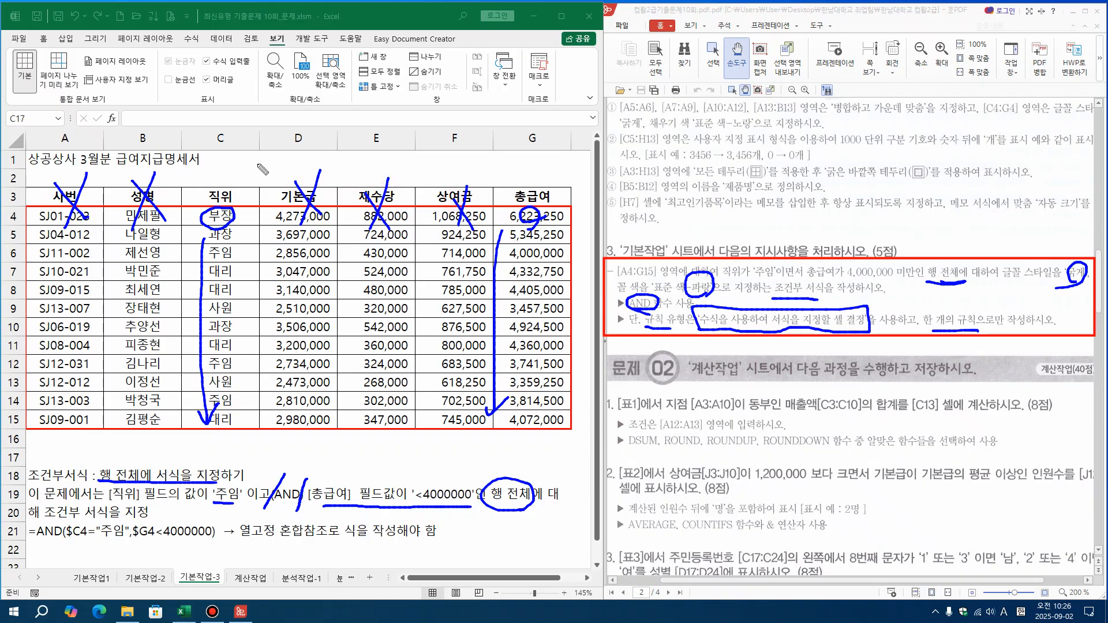
{"action": "left_click_drag", "start_coordinate": [213, 119], "coordinate": [233, 106]}
{"action": "left_click_drag", "start_coordinate": [509, 113], "coordinate": [544, 108]}
{"action": "mouse_move", "coordinate": [222, 163]}
{"action": "left_mouse_down"}
{"action": "mouse_move", "coordinate": [209, 171]}
{"action": "mouse_move", "coordinate": [221, 190]}
{"action": "mouse_move", "coordinate": [252, 180]}
{"action": "left_mouse_up"}
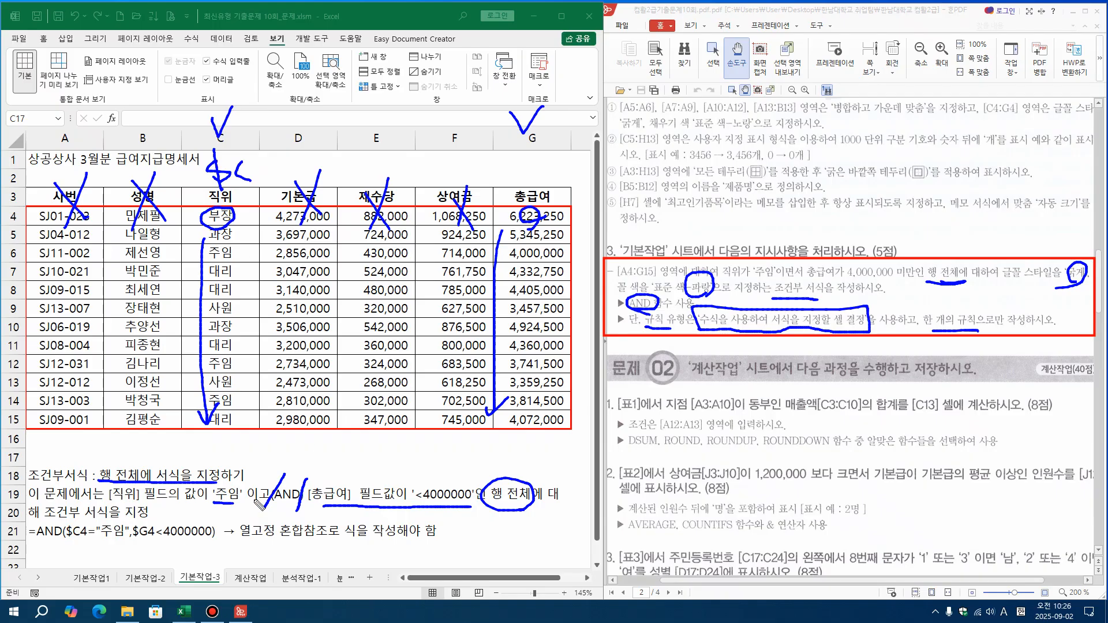
{"action": "left_click_drag", "start_coordinate": [245, 541], "coordinate": [396, 546]}
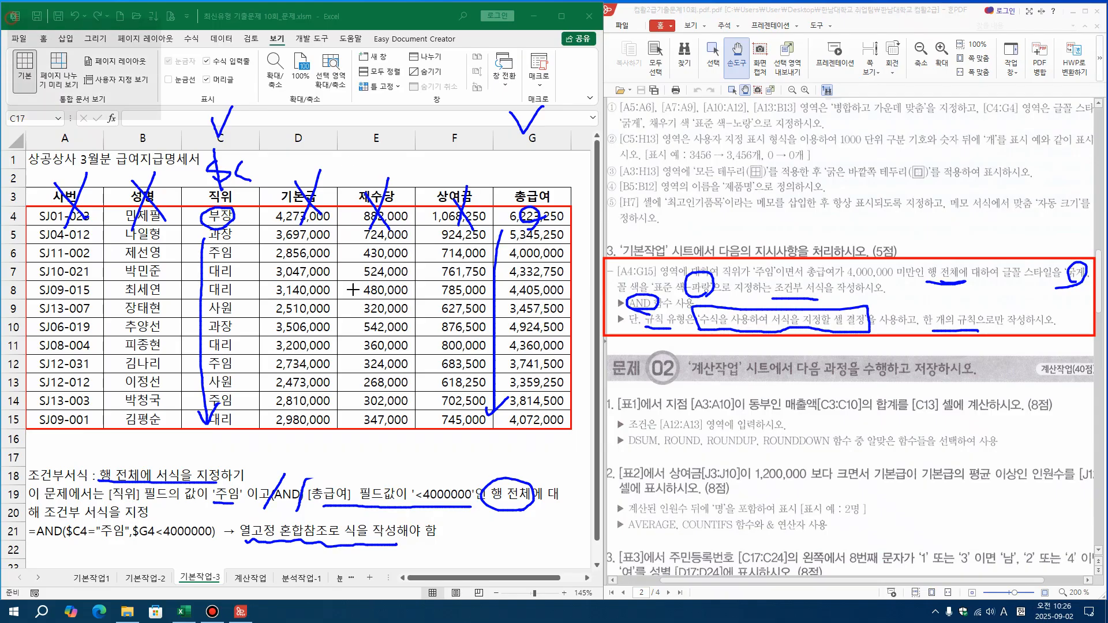
{"action": "key", "text": "Escape"}
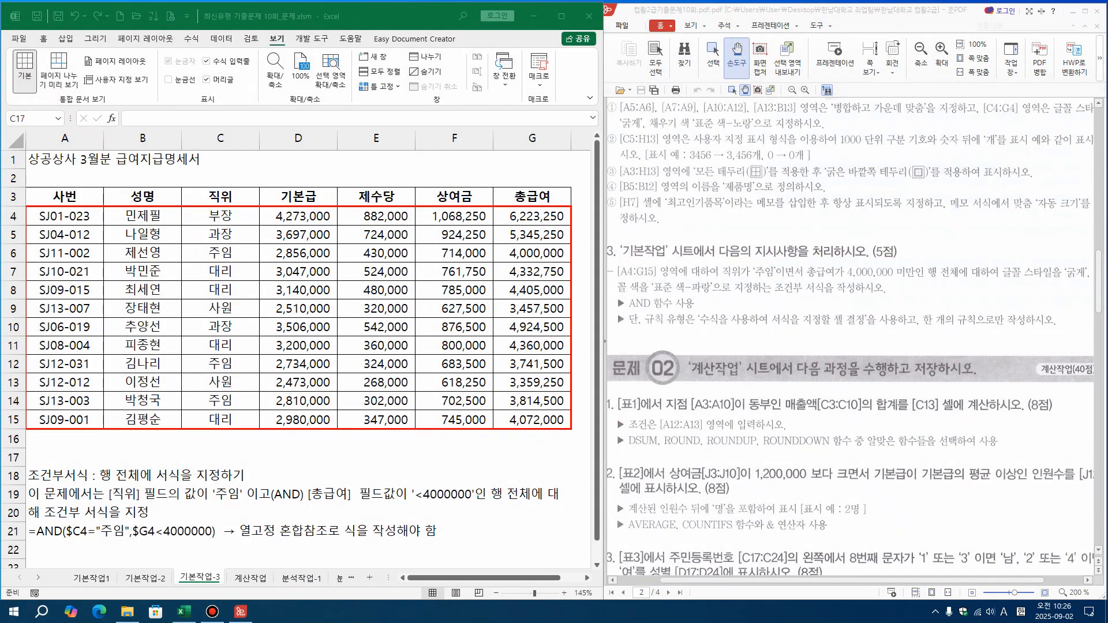
Colour the formula =AND($C4="주임",$G4<4000000) red within the note text in cell A18 on sheet 기본작업-3
{"action": "left_click", "coordinate": [39, 532]}
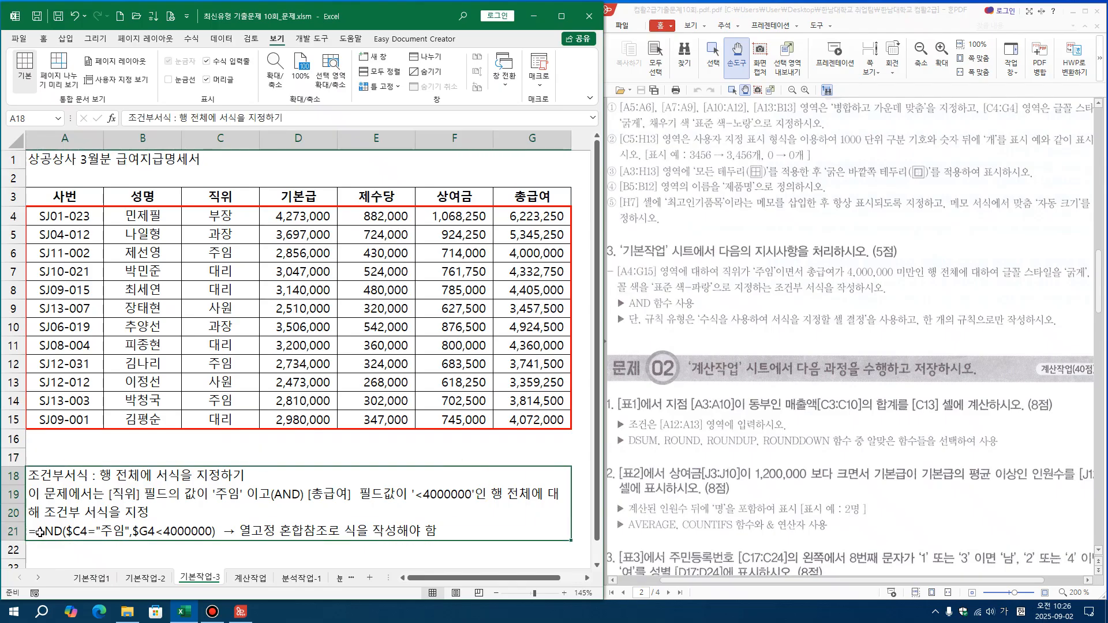
{"action": "double_click", "coordinate": [40, 532]}
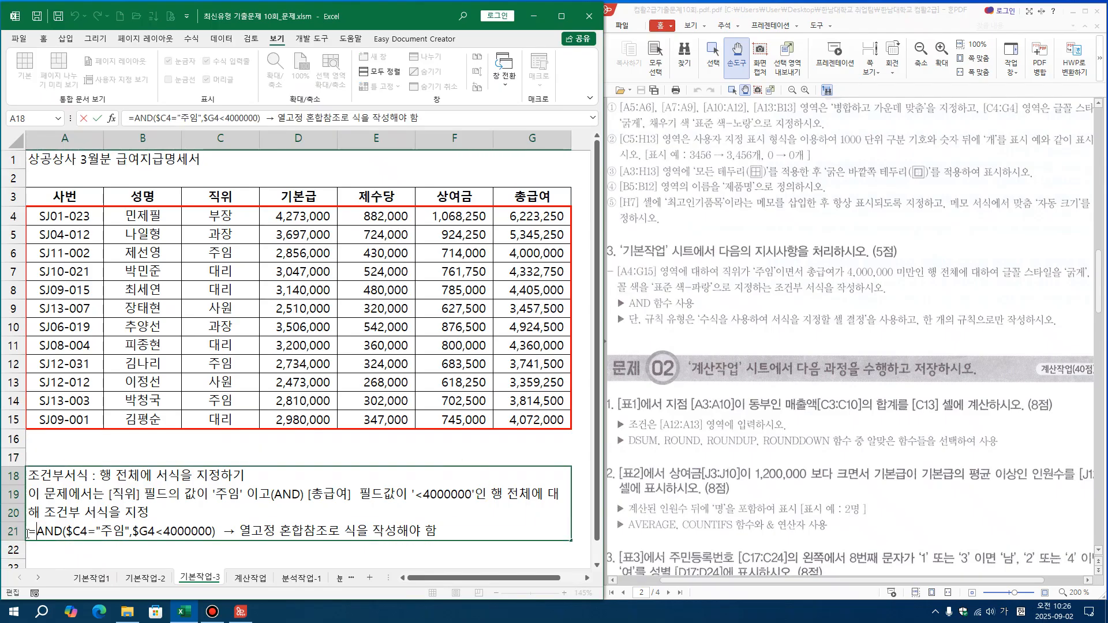
{"action": "left_click_drag", "start_coordinate": [29, 532], "coordinate": [92, 530]}
{"action": "key", "text": "Left"}
{"action": "left_click_drag", "start_coordinate": [101, 532], "coordinate": [155, 532]}
{"action": "left_click", "coordinate": [37, 531]}
{"action": "left_click", "coordinate": [168, 535]}
{"action": "left_click_drag", "start_coordinate": [219, 534], "coordinate": [28, 535]}
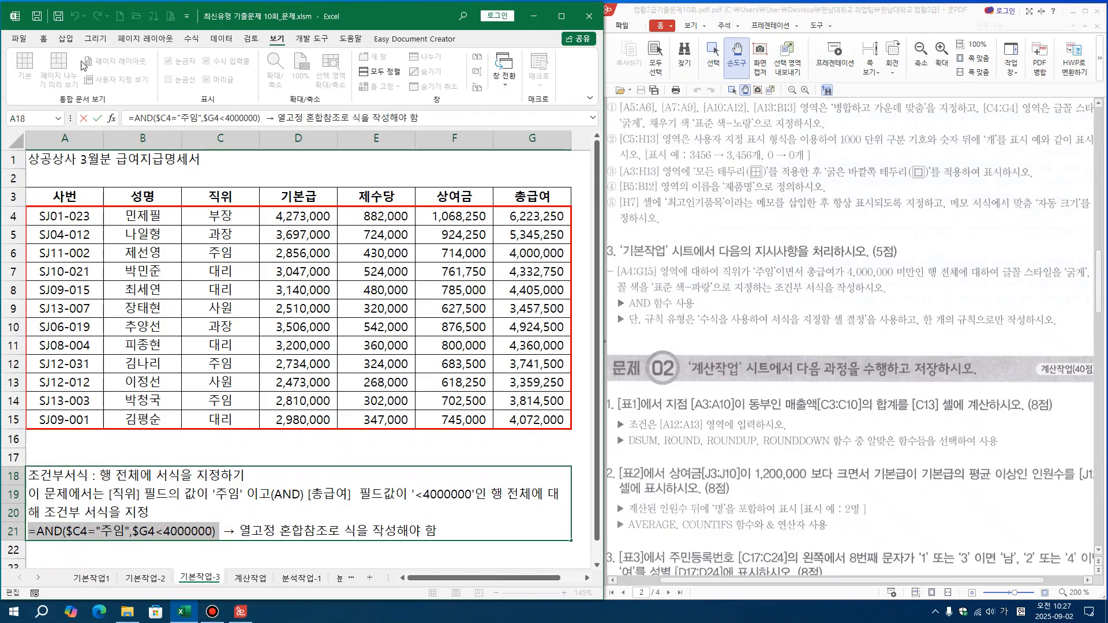
{"action": "left_click", "coordinate": [44, 42]}
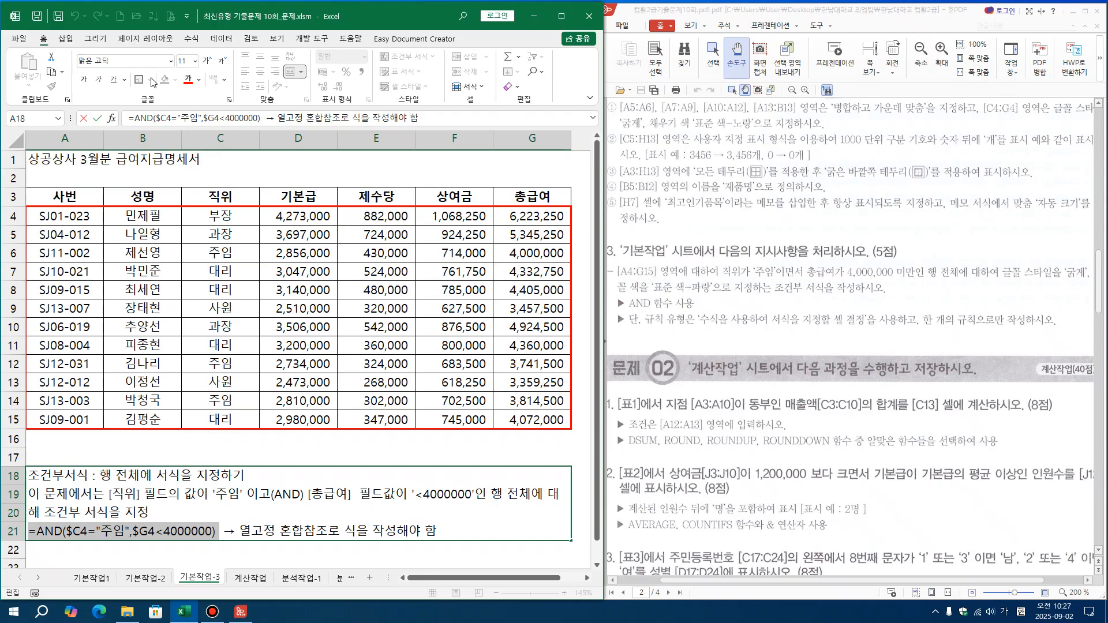
{"action": "left_click", "coordinate": [189, 79]}
{"action": "left_click", "coordinate": [262, 556]}
{"action": "left_click", "coordinate": [282, 265]}
Start a new conditional formatting rule for A4:G15 that uses a formula to determine which cells to format
{"action": "left_click_drag", "start_coordinate": [56, 216], "coordinate": [522, 417]}
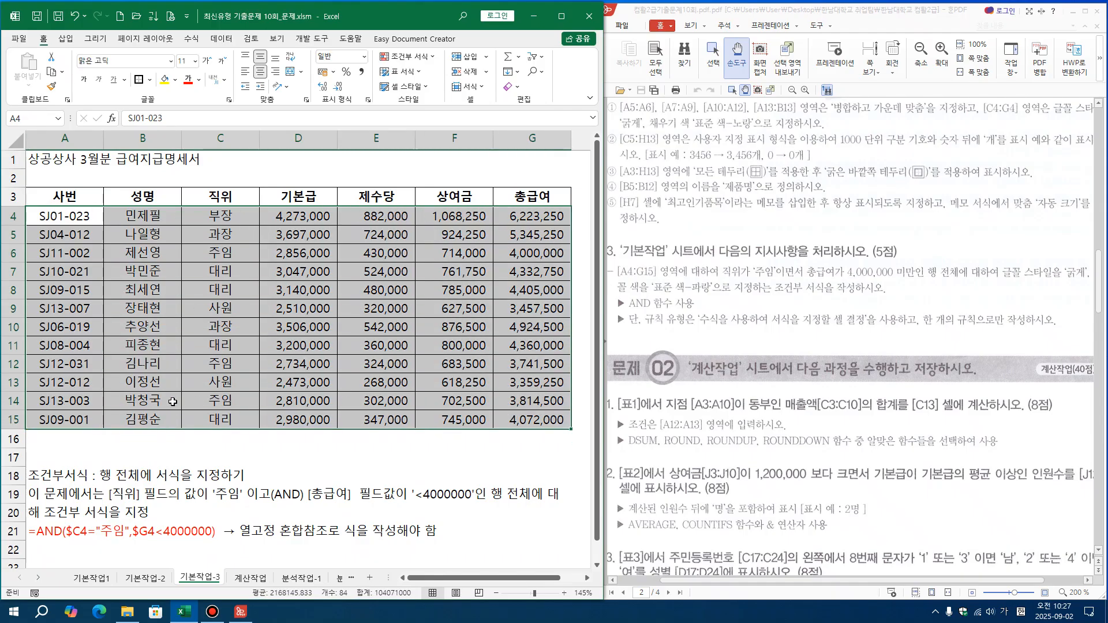
{"action": "left_click", "coordinate": [39, 41]}
{"action": "left_click", "coordinate": [433, 58]}
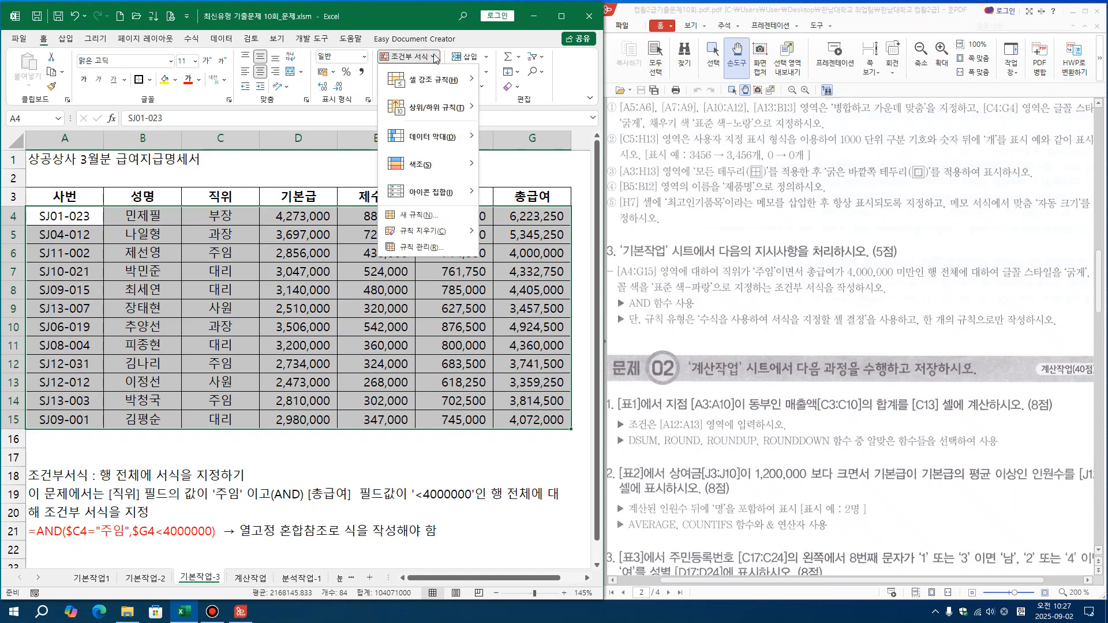
{"action": "left_click", "coordinate": [436, 216]}
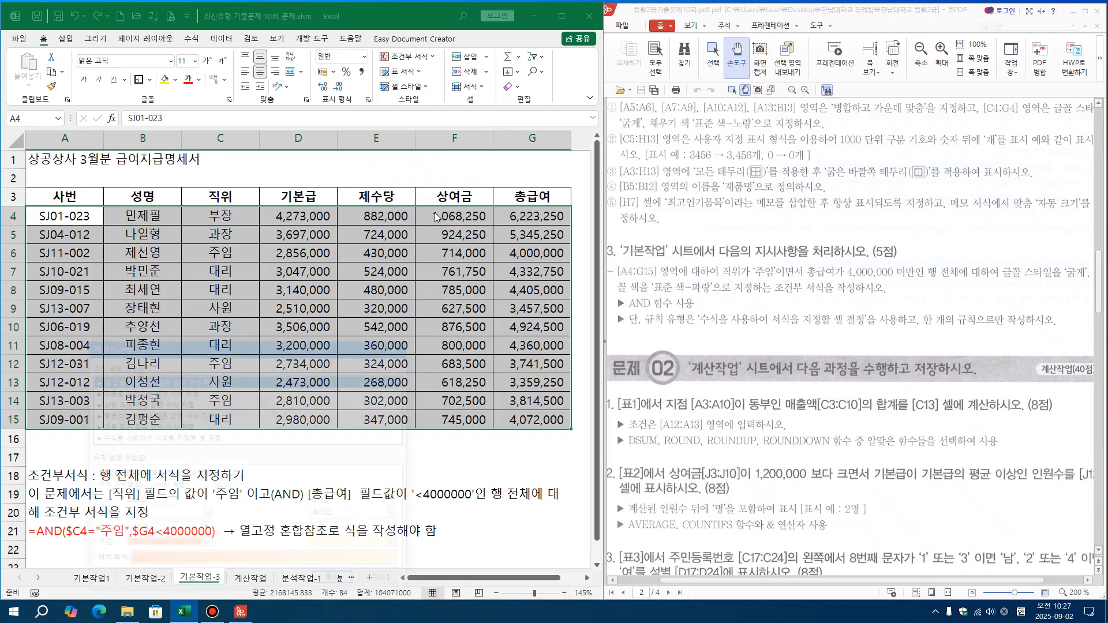
{"action": "left_click_drag", "start_coordinate": [318, 346], "coordinate": [843, 352]}
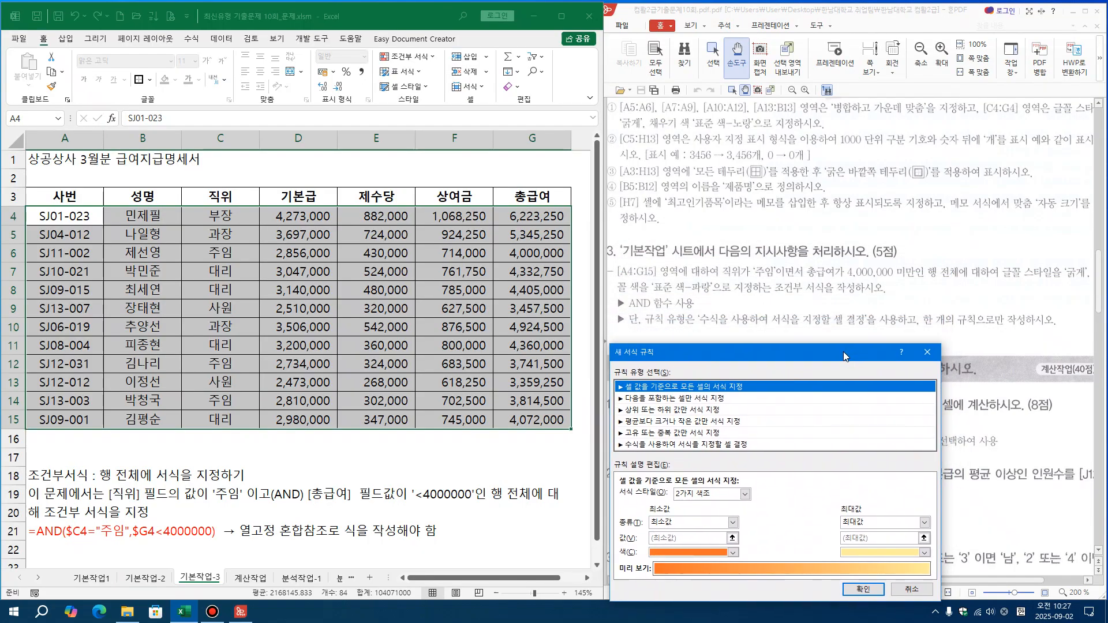
{"action": "left_click", "coordinate": [693, 451]}
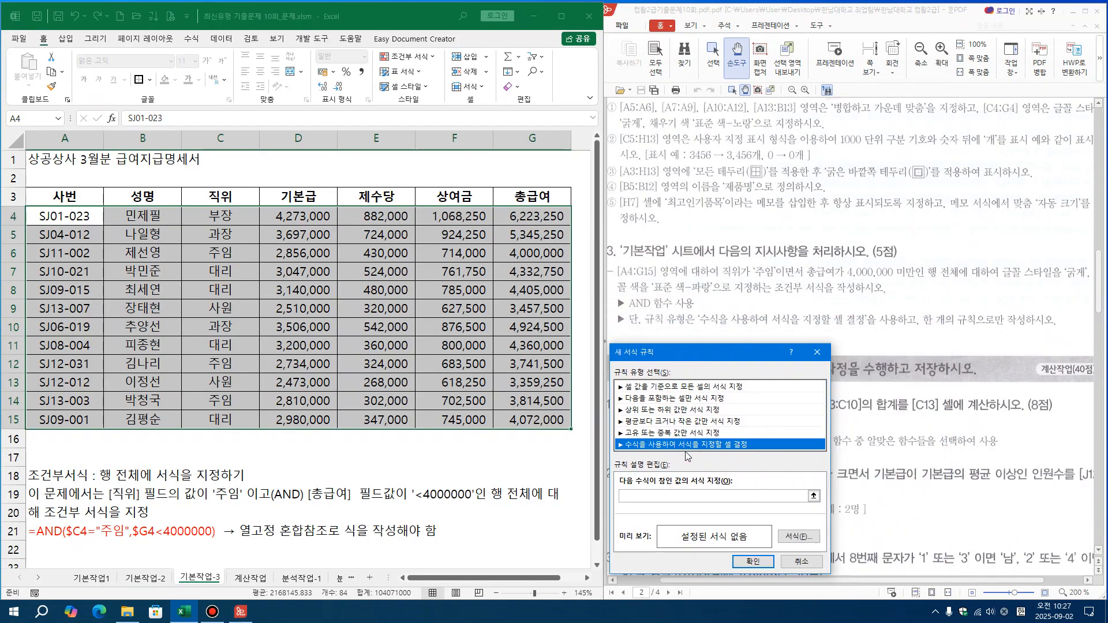
{"action": "left_click", "coordinate": [646, 501]}
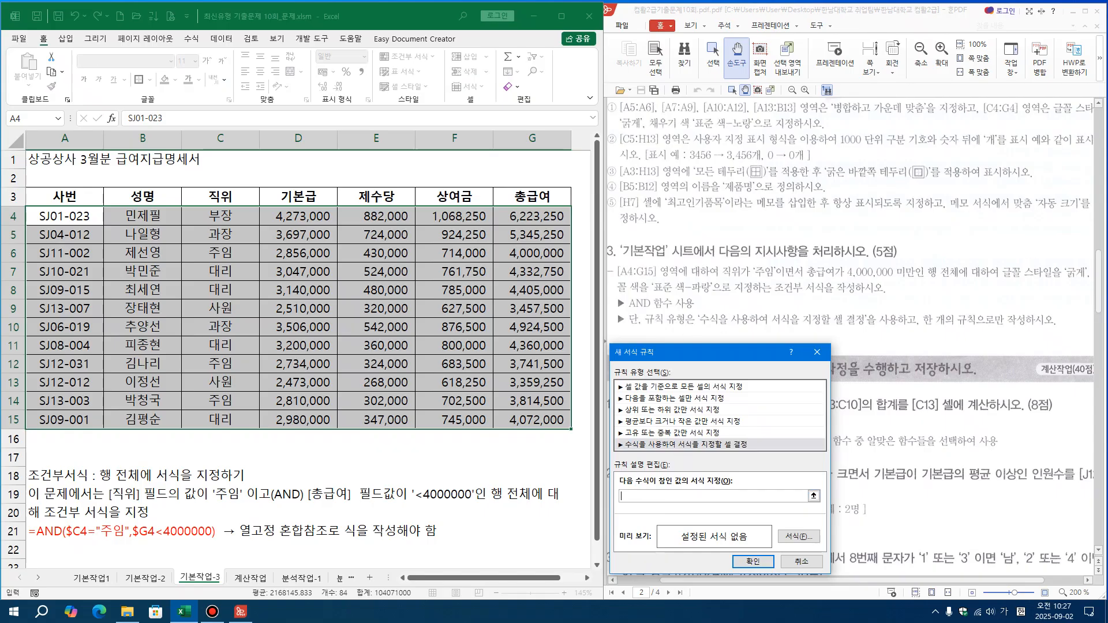
{"action": "key", "text": "ctrl+2"}
{"action": "left_click_drag", "start_coordinate": [623, 329], "coordinate": [923, 330]}
{"action": "left_click_drag", "start_coordinate": [691, 333], "coordinate": [636, 491]}
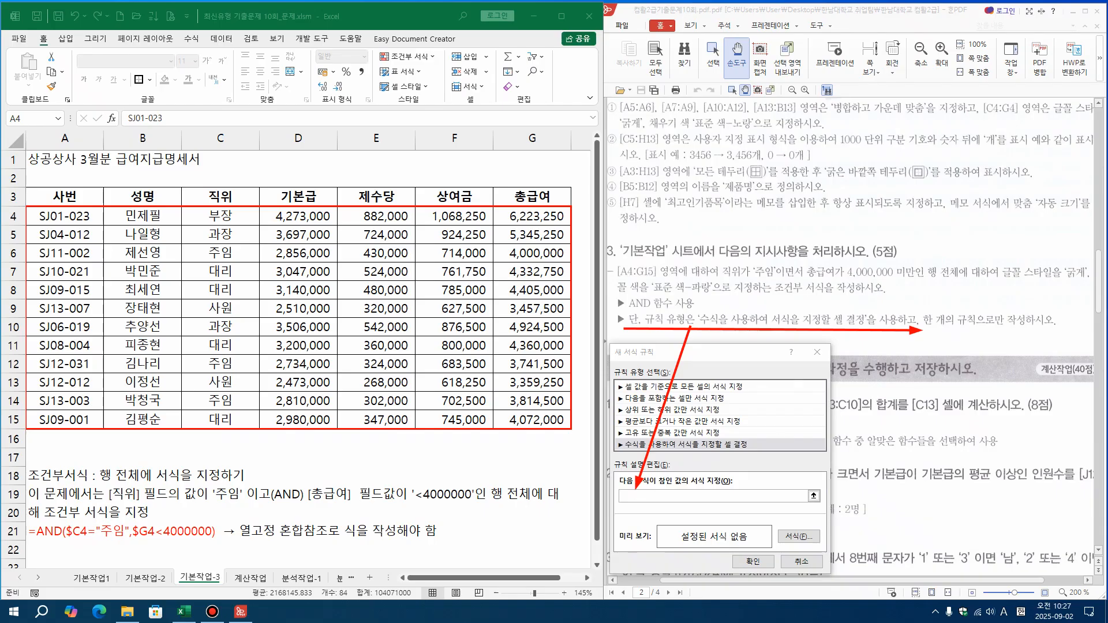
Enter =AND($C4="주임",$G4<4000000) as the rule's formula, keeping only the columns of both references absolute
{"action": "left_click", "coordinate": [744, 498]}
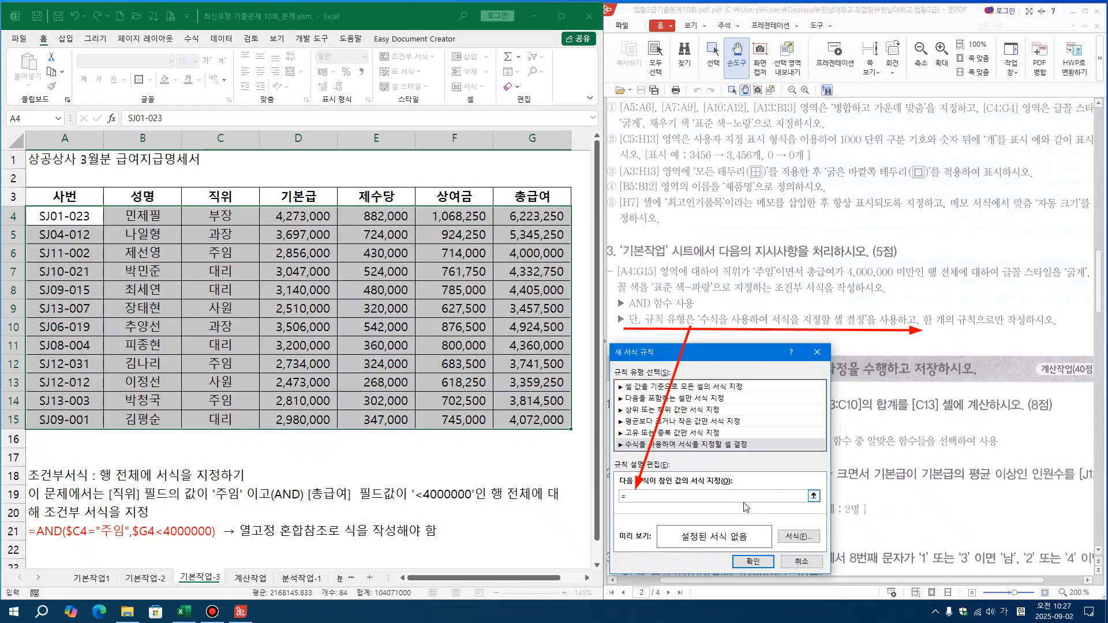
{"action": "type", "text": "=AND"}
{"action": "key", "text": "Tab"}
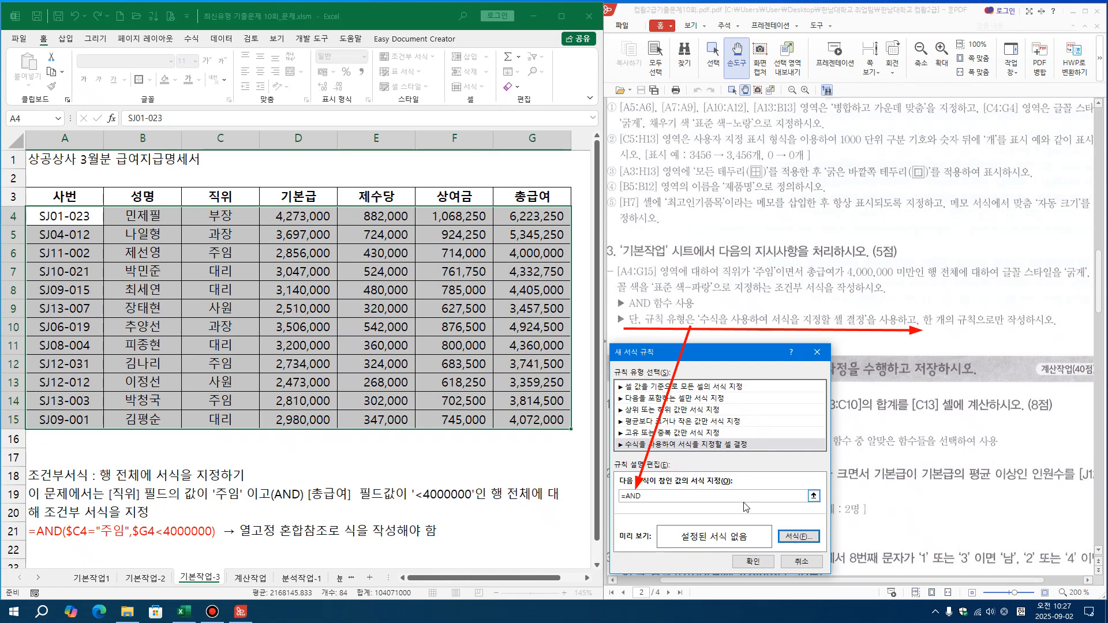
{"action": "left_click", "coordinate": [688, 494]}
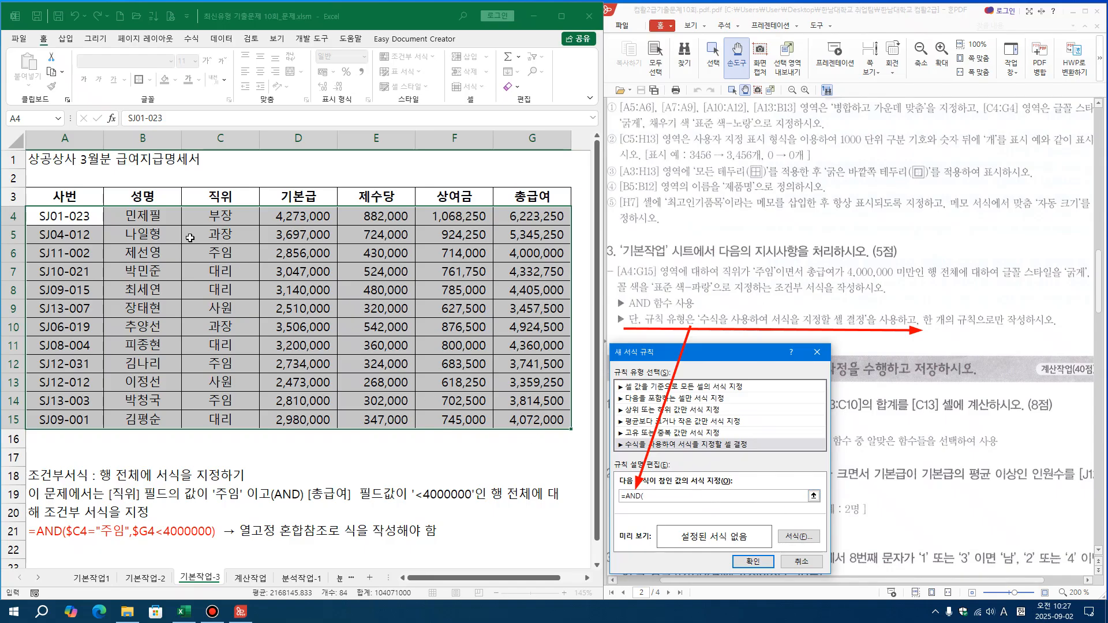
{"action": "left_click", "coordinate": [218, 217]}
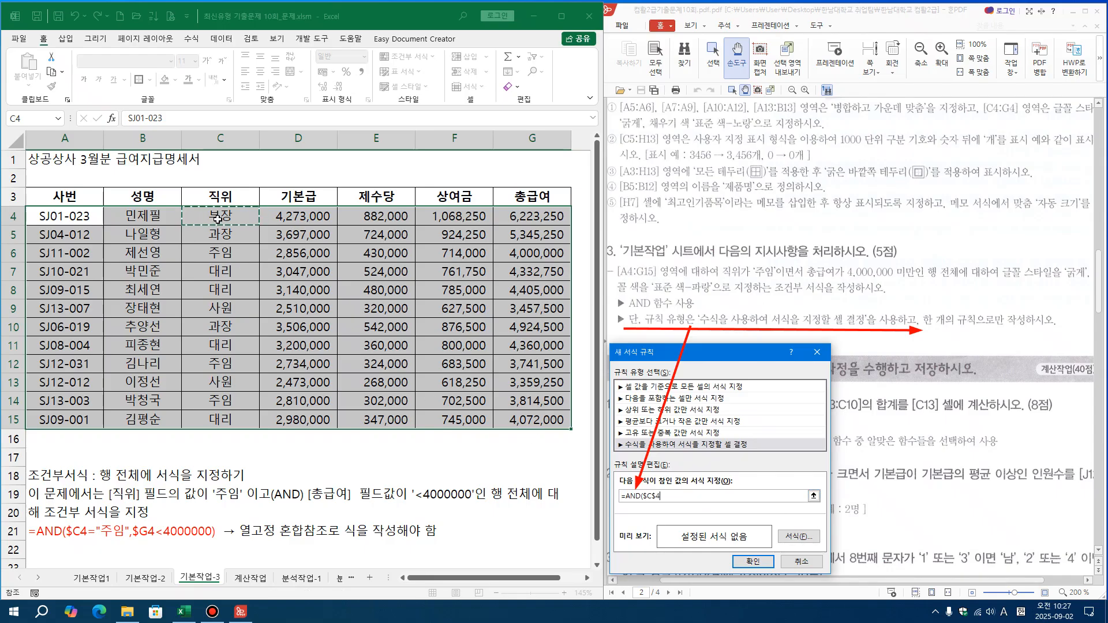
{"action": "key", "text": "F4"}
{"action": "key", "text": "F4"}
{"action": "left_click", "coordinate": [656, 496]}
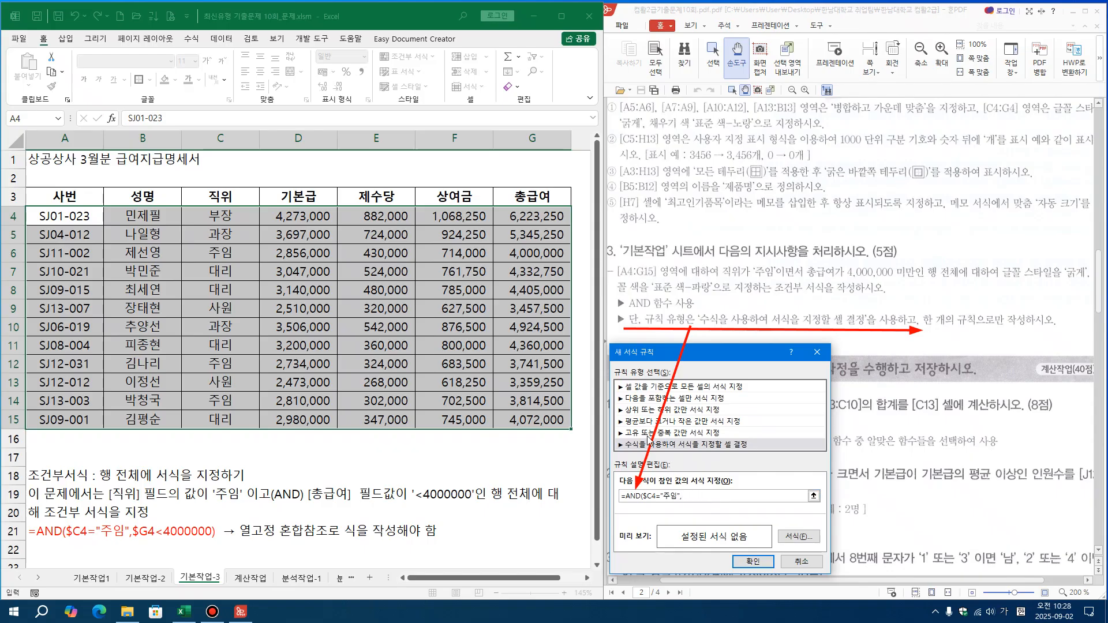
{"action": "left_click", "coordinate": [508, 217]}
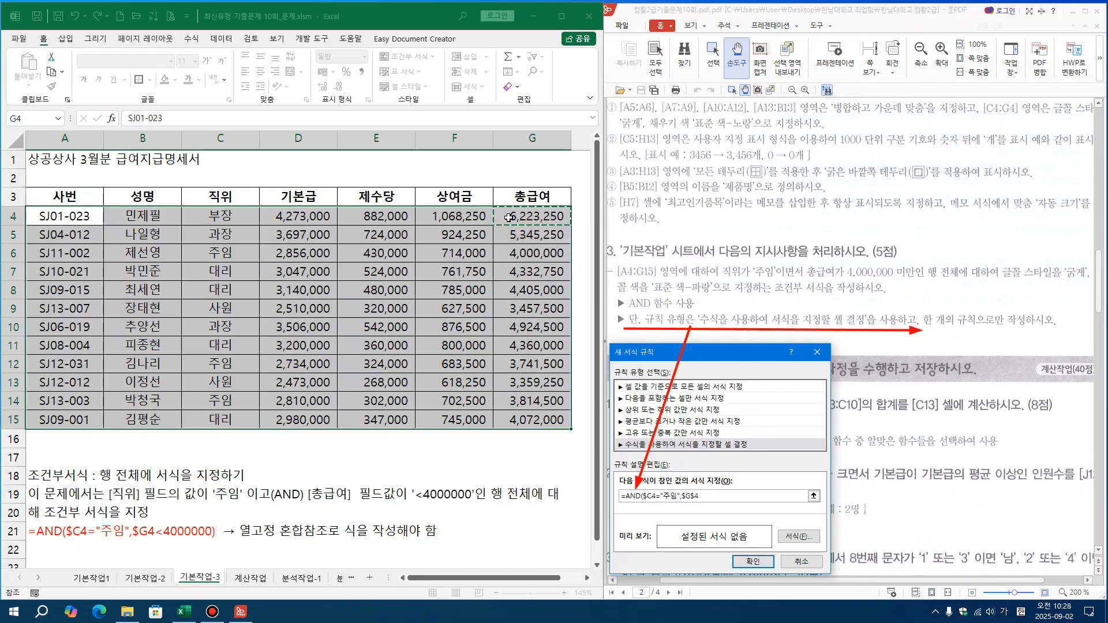
{"action": "key", "text": "F4"}
{"action": "key", "text": "F4"}
{"action": "type", "text": "<4000000"}
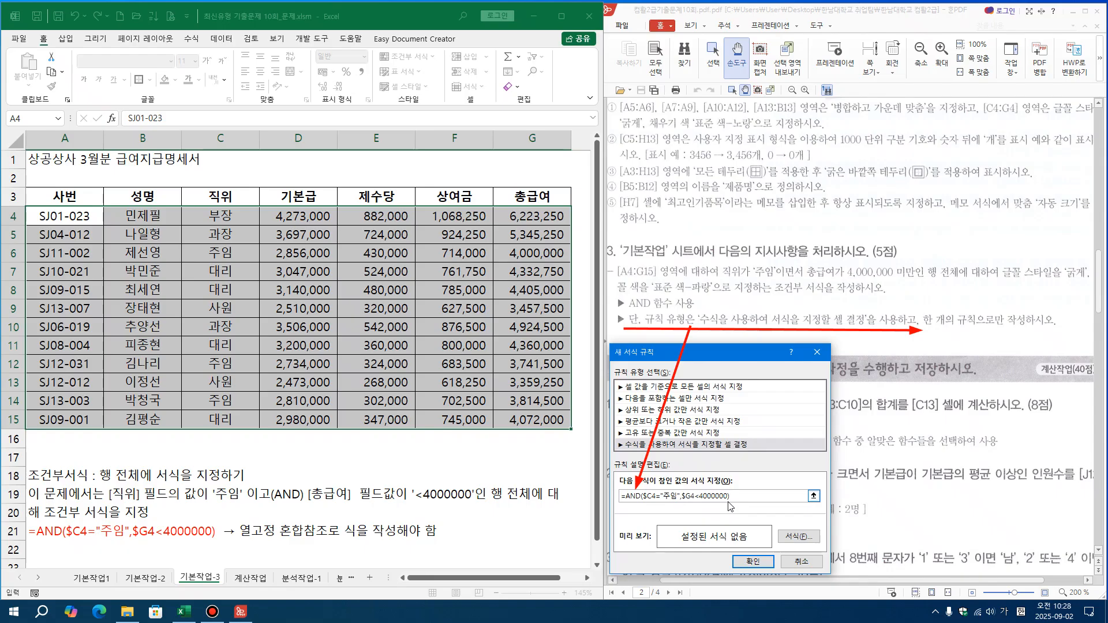
Set the rule's font to bold (굵게) in standard blue and apply the rule to A4:G15
{"action": "left_click", "coordinate": [797, 535]}
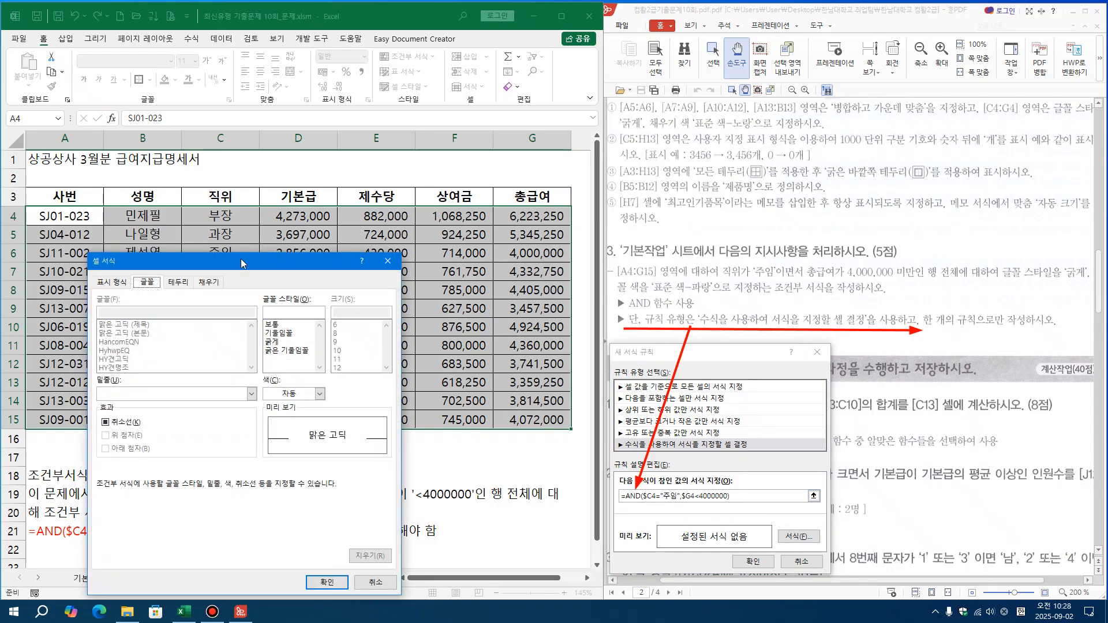
{"action": "left_click_drag", "start_coordinate": [242, 263], "coordinate": [425, 257]}
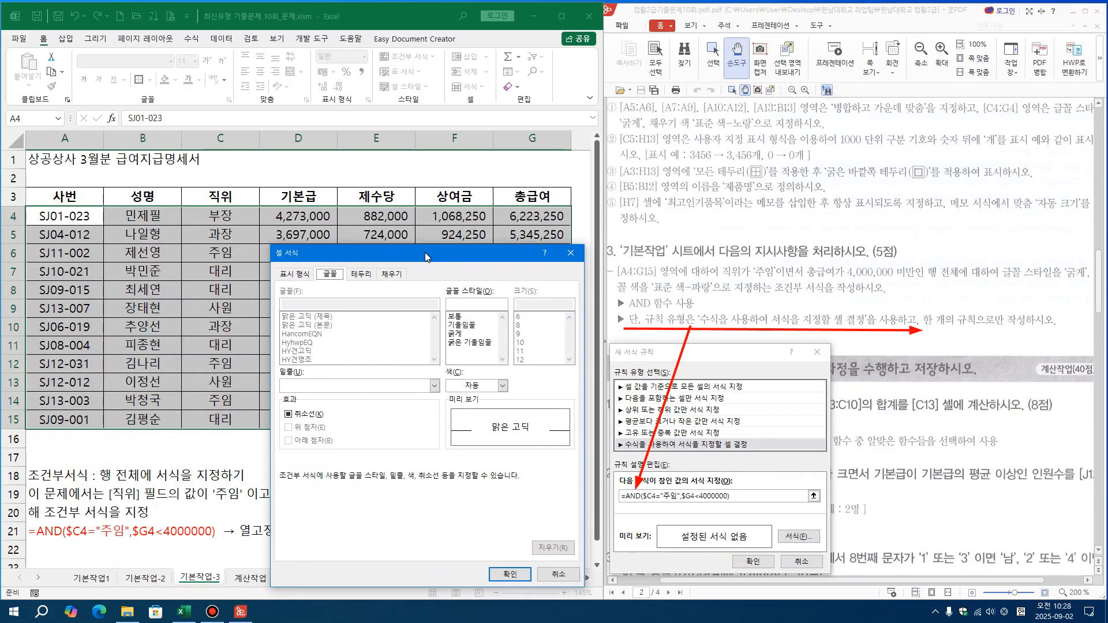
{"action": "left_click", "coordinate": [452, 334]}
{"action": "left_click", "coordinate": [503, 386]}
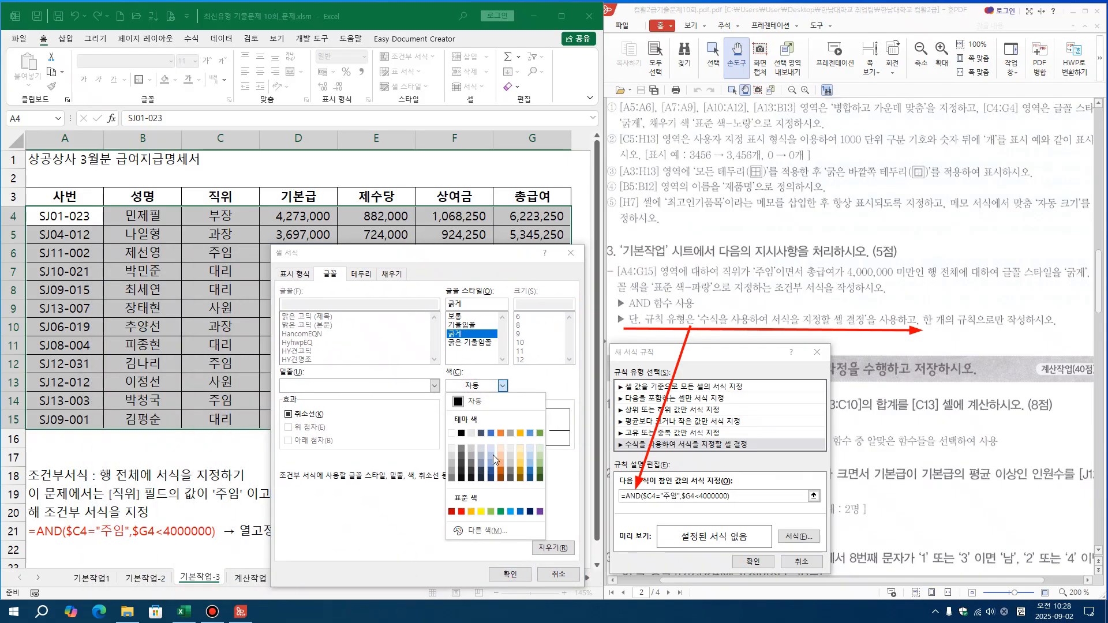
{"action": "left_click", "coordinate": [520, 512]}
{"action": "left_click", "coordinate": [510, 575]}
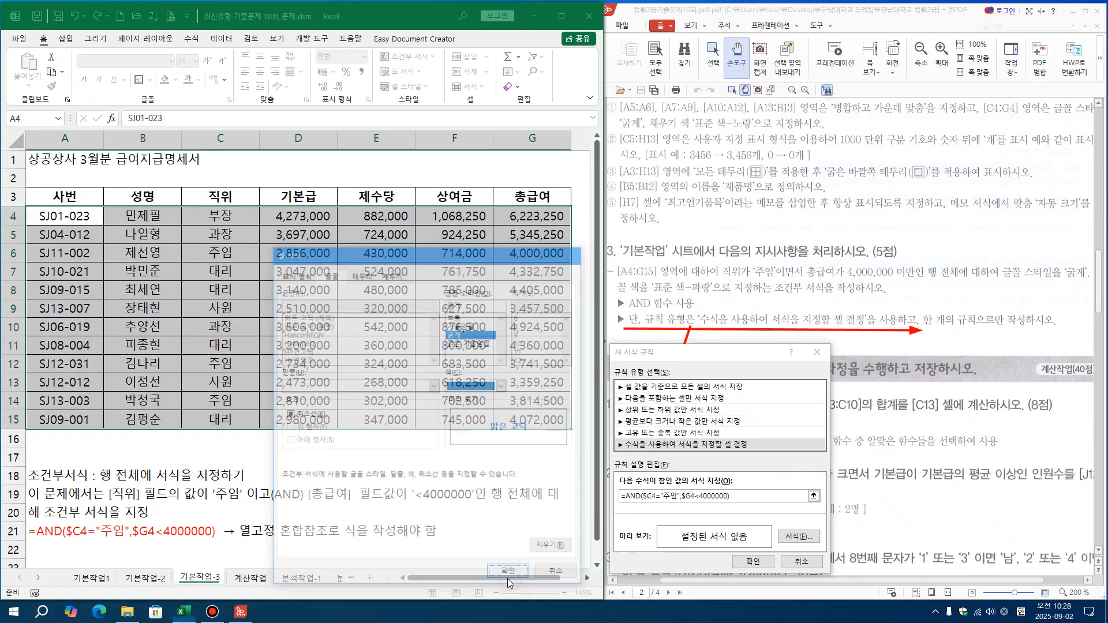
{"action": "key", "text": "ctrl+alt+d"}
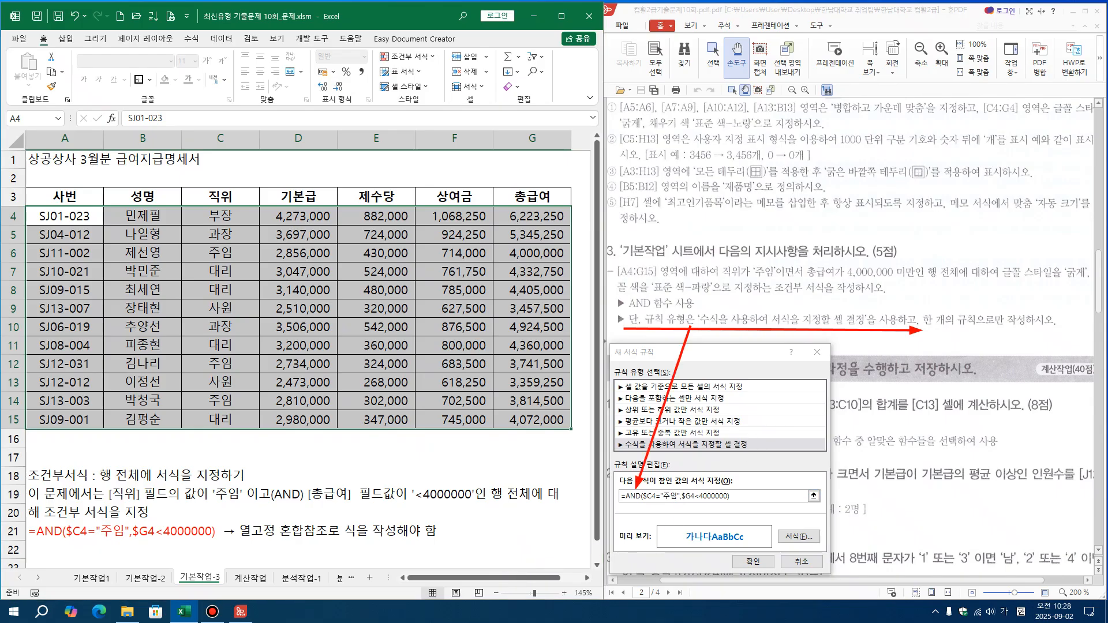
{"action": "left_click_drag", "start_coordinate": [609, 486], "coordinate": [742, 508]}
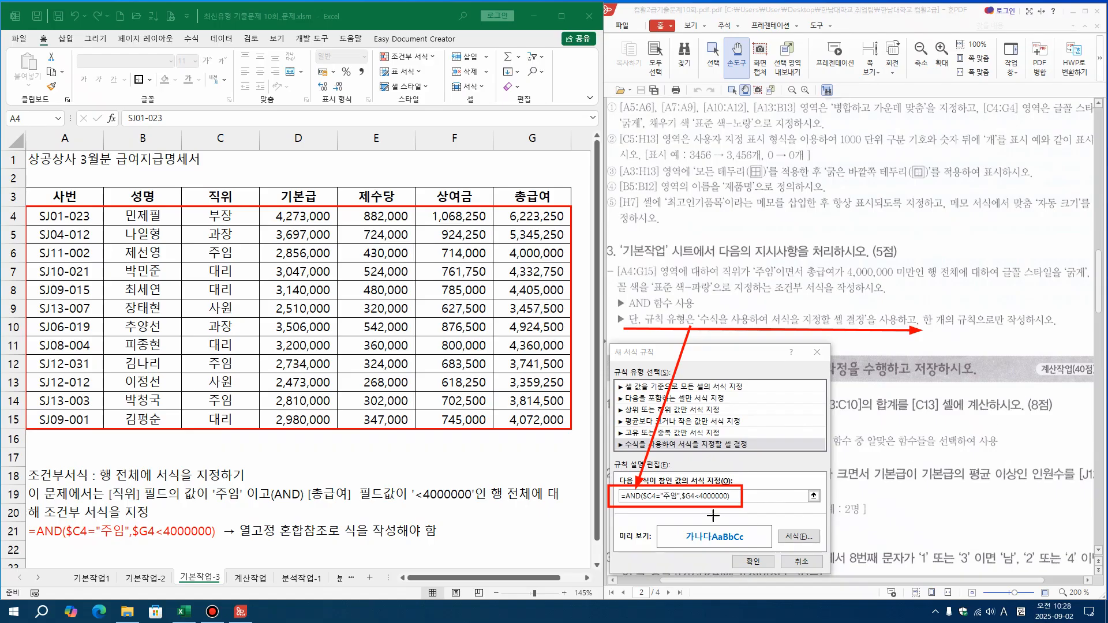
{"action": "left_click_drag", "start_coordinate": [700, 508], "coordinate": [711, 530]}
{"action": "left_click", "coordinate": [752, 561]}
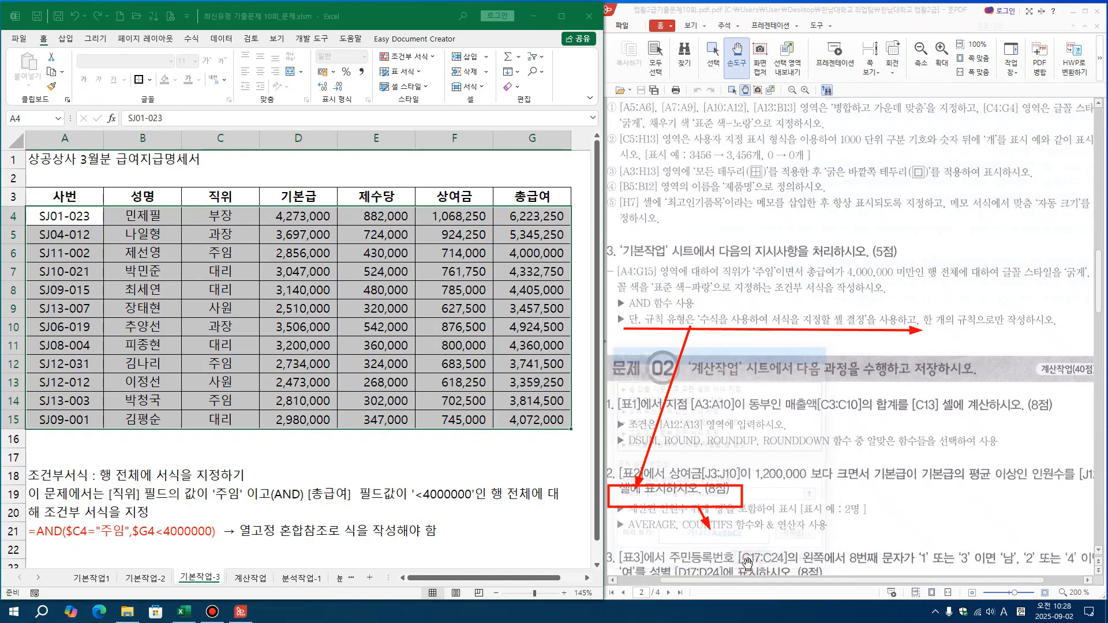
{"action": "left_click", "coordinate": [433, 458]}
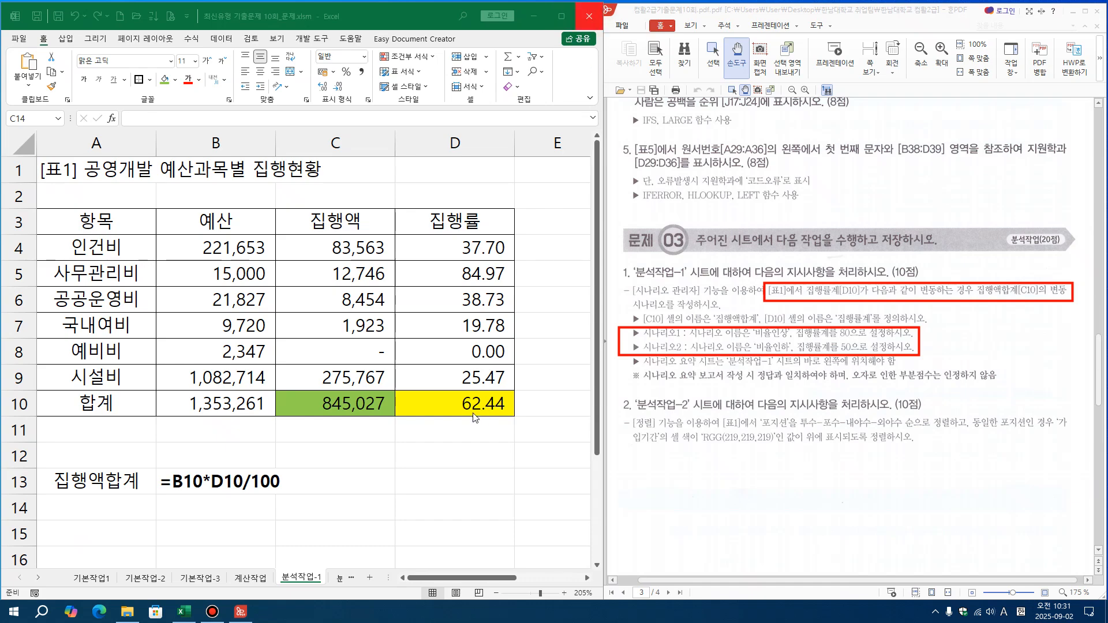
Inspect the contents of total cells D10 and C10 on sheet 분석작업-1 to see how they relate
{"action": "left_click", "coordinate": [444, 492]}
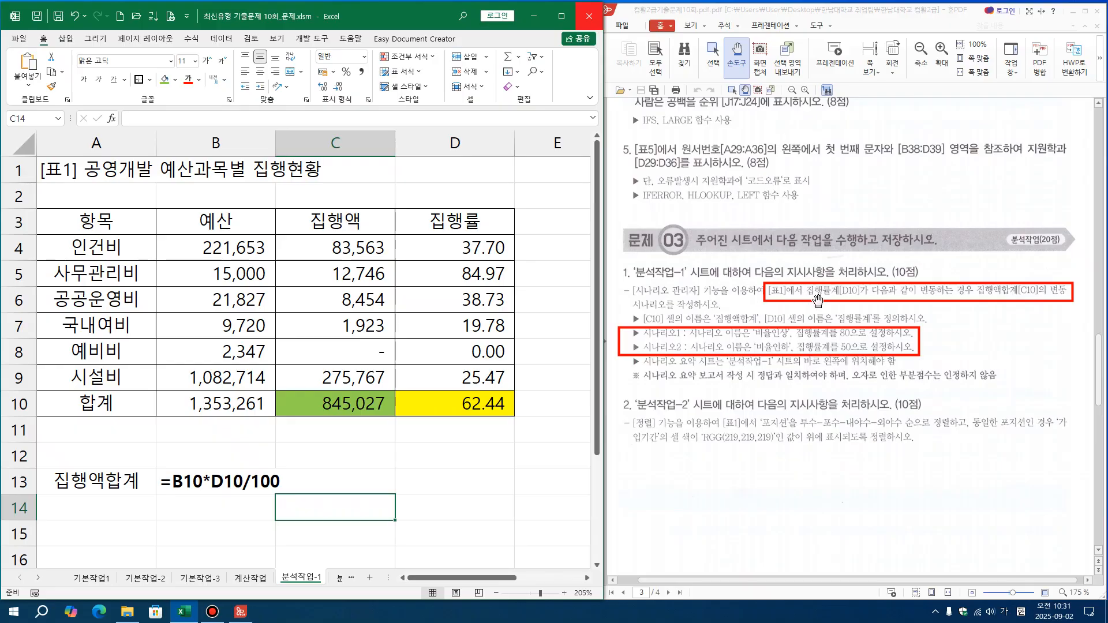
{"action": "left_click", "coordinate": [461, 408]}
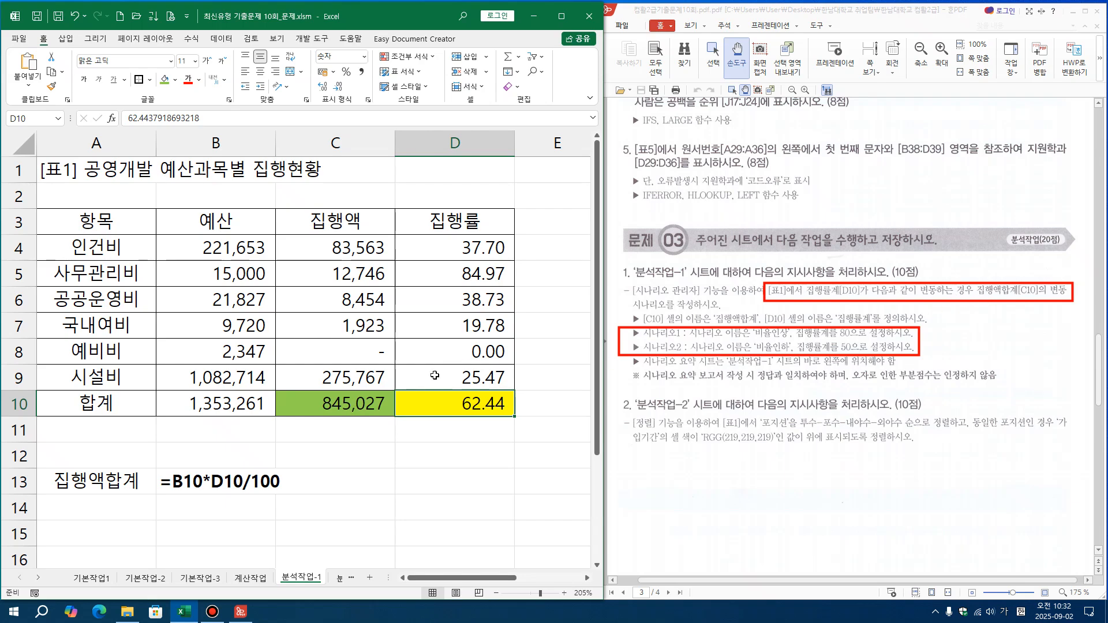
{"action": "left_click", "coordinate": [372, 396]}
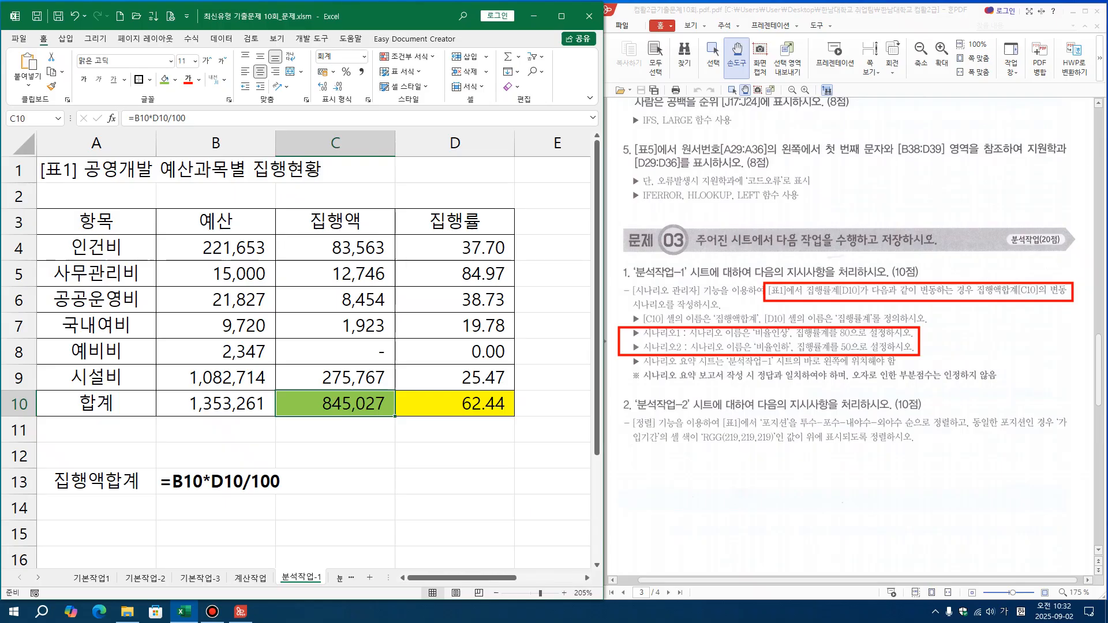
{"action": "key", "text": "ctrl+alt+d"}
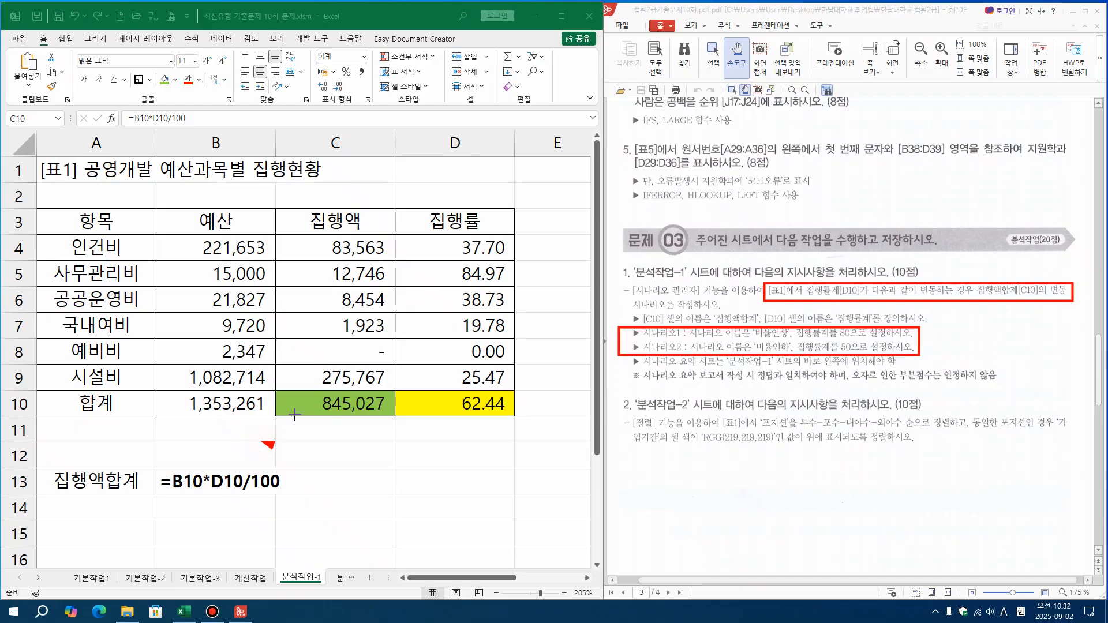
{"action": "left_click_drag", "start_coordinate": [298, 420], "coordinate": [243, 467]}
{"action": "left_click_drag", "start_coordinate": [182, 495], "coordinate": [230, 493]}
{"action": "mouse_move", "coordinate": [228, 415]}
{"action": "left_mouse_down"}
{"action": "mouse_move", "coordinate": [248, 432]}
{"action": "mouse_move", "coordinate": [452, 434]}
{"action": "mouse_move", "coordinate": [453, 412]}
{"action": "left_mouse_up"}
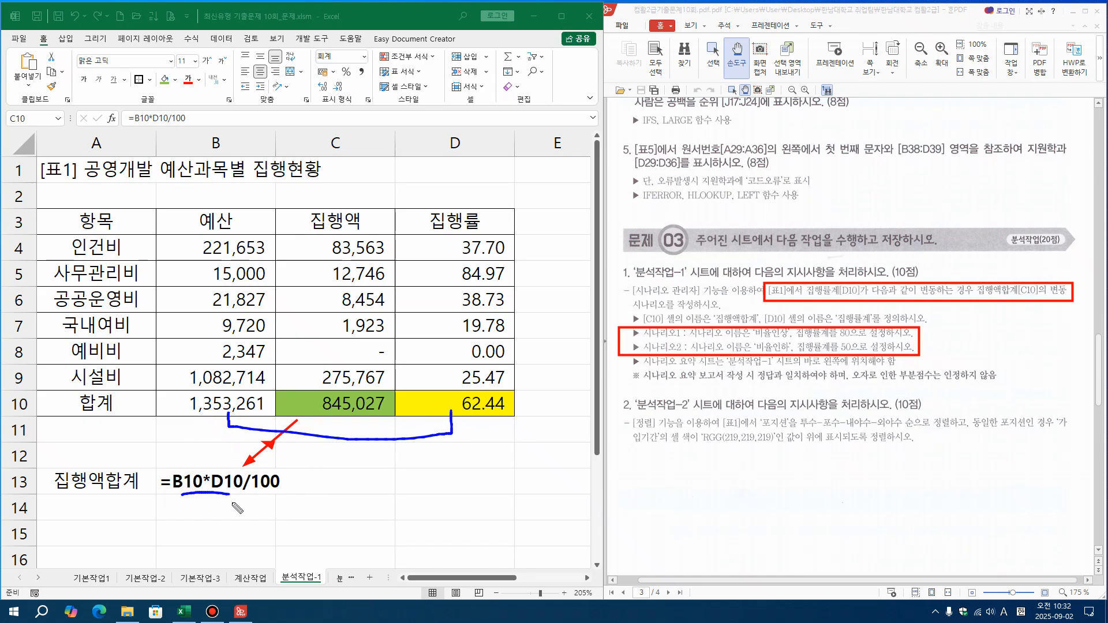
{"action": "mouse_move", "coordinate": [207, 496]}
{"action": "left_mouse_down"}
{"action": "mouse_move", "coordinate": [203, 518]}
{"action": "mouse_move", "coordinate": [186, 500]}
{"action": "mouse_move", "coordinate": [199, 518]}
{"action": "mouse_move", "coordinate": [301, 510]}
{"action": "mouse_move", "coordinate": [282, 510]}
{"action": "left_mouse_up"}
{"action": "mouse_move", "coordinate": [198, 530]}
{"action": "left_mouse_down"}
{"action": "mouse_move", "coordinate": [198, 540]}
{"action": "mouse_move", "coordinate": [271, 545]}
{"action": "mouse_move", "coordinate": [273, 531]}
{"action": "mouse_move", "coordinate": [302, 557]}
{"action": "mouse_move", "coordinate": [289, 540]}
{"action": "mouse_move", "coordinate": [312, 548]}
{"action": "mouse_move", "coordinate": [338, 412]}
{"action": "left_mouse_up"}
{"action": "left_click_drag", "start_coordinate": [338, 412], "coordinate": [361, 420]}
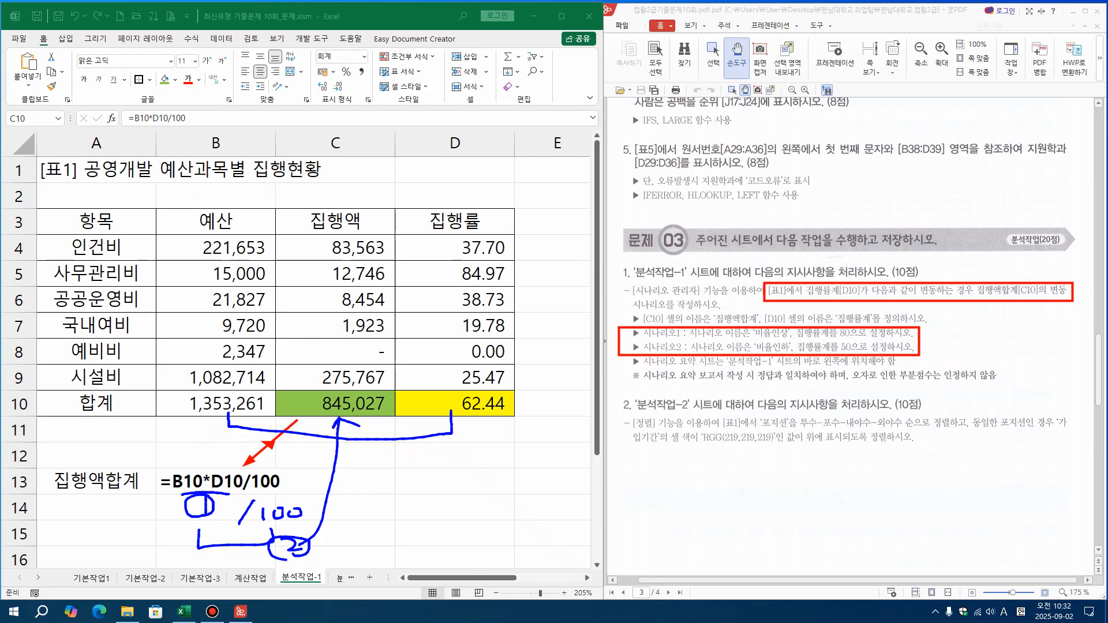
{"action": "mouse_move", "coordinate": [3, 367]}
{"action": "left_mouse_down"}
{"action": "mouse_move", "coordinate": [568, 598]}
{"action": "mouse_move", "coordinate": [635, 602]}
{"action": "left_mouse_up"}
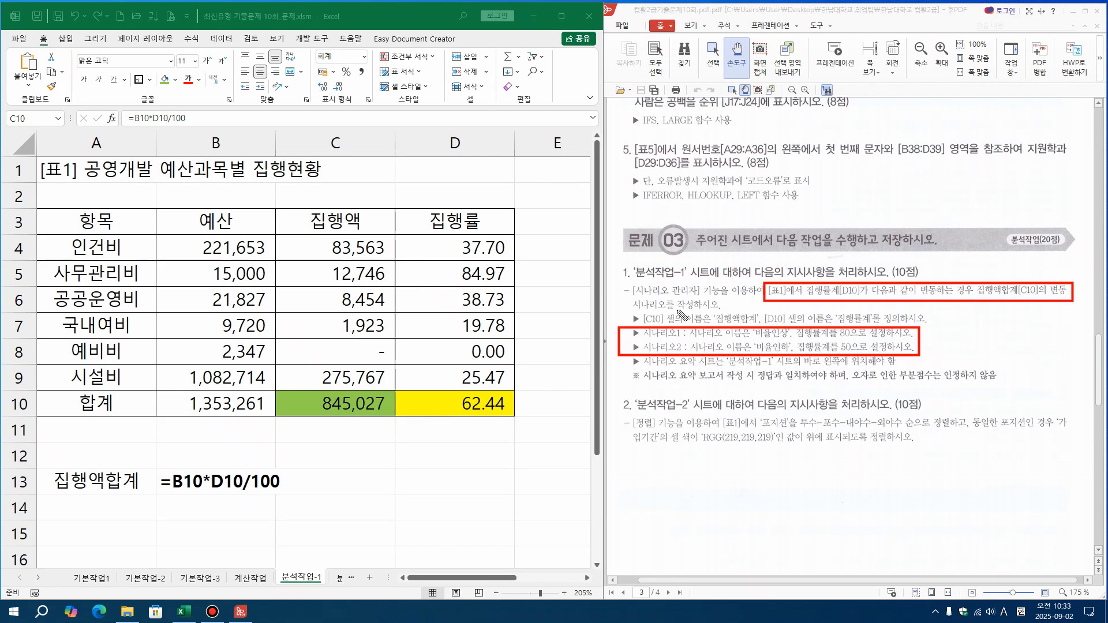
{"action": "left_click_drag", "start_coordinate": [719, 310], "coordinate": [750, 310]}
{"action": "left_click_drag", "start_coordinate": [322, 423], "coordinate": [369, 420]}
{"action": "left_click_drag", "start_coordinate": [436, 423], "coordinate": [504, 421]}
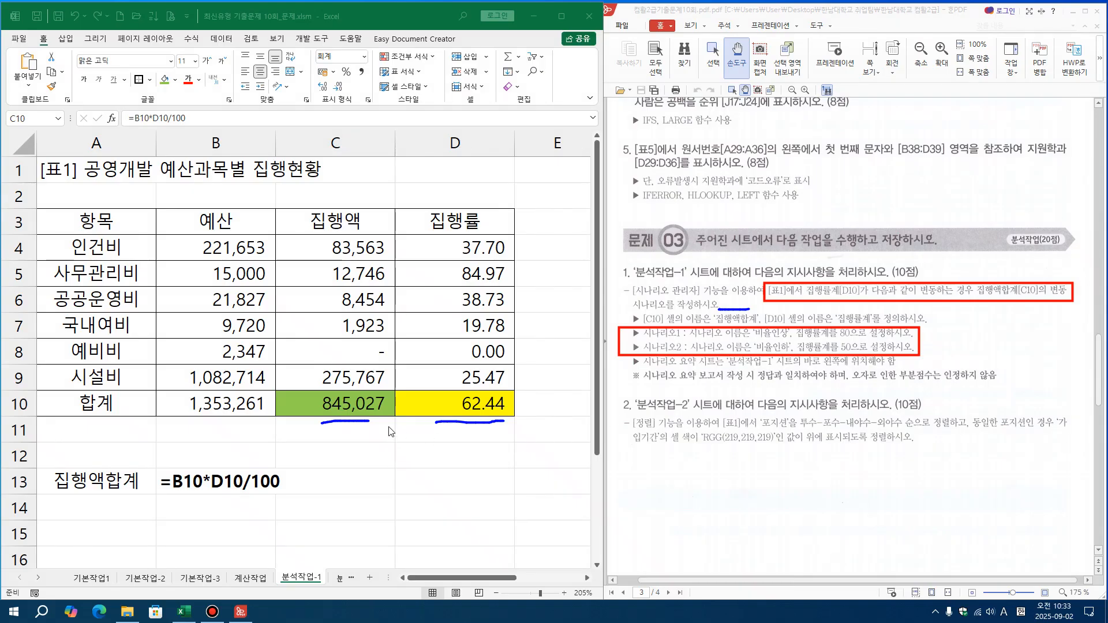
Define the name 집행액합계 for cell C10 on sheet 분석작업-1
{"action": "left_click", "coordinate": [347, 439]}
{"action": "left_click", "coordinate": [345, 407]}
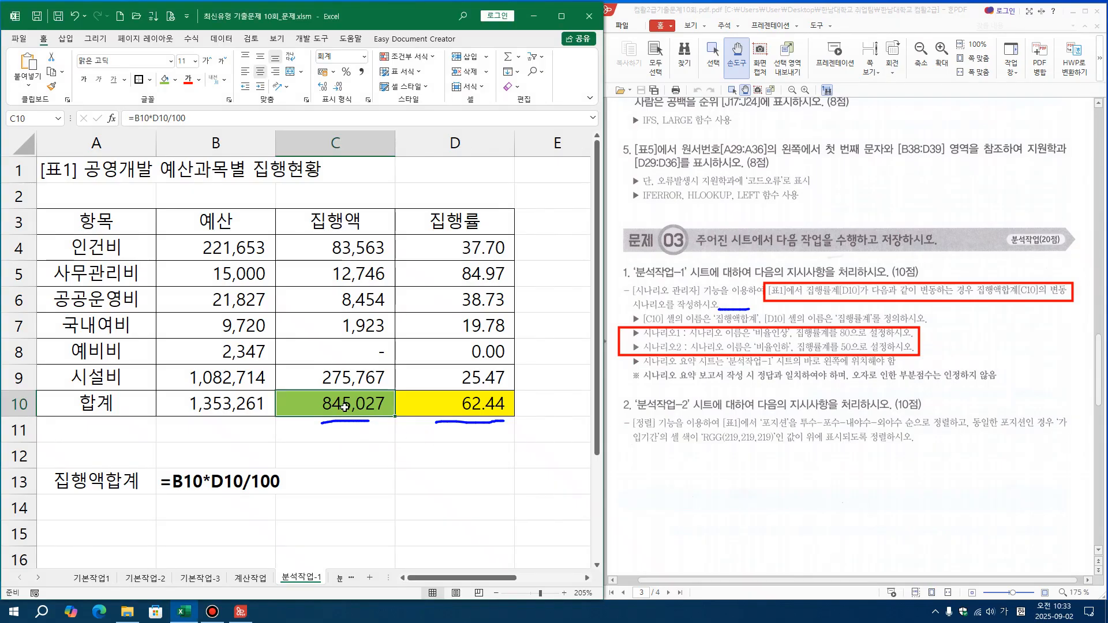
{"action": "left_click", "coordinate": [191, 38]}
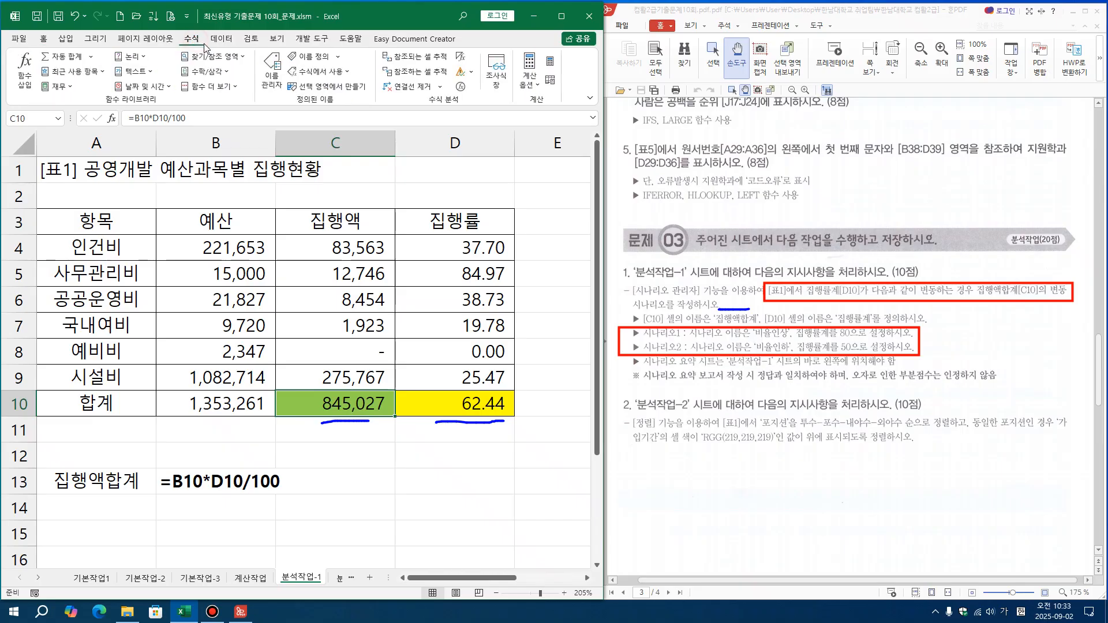
{"action": "left_click", "coordinate": [309, 59]}
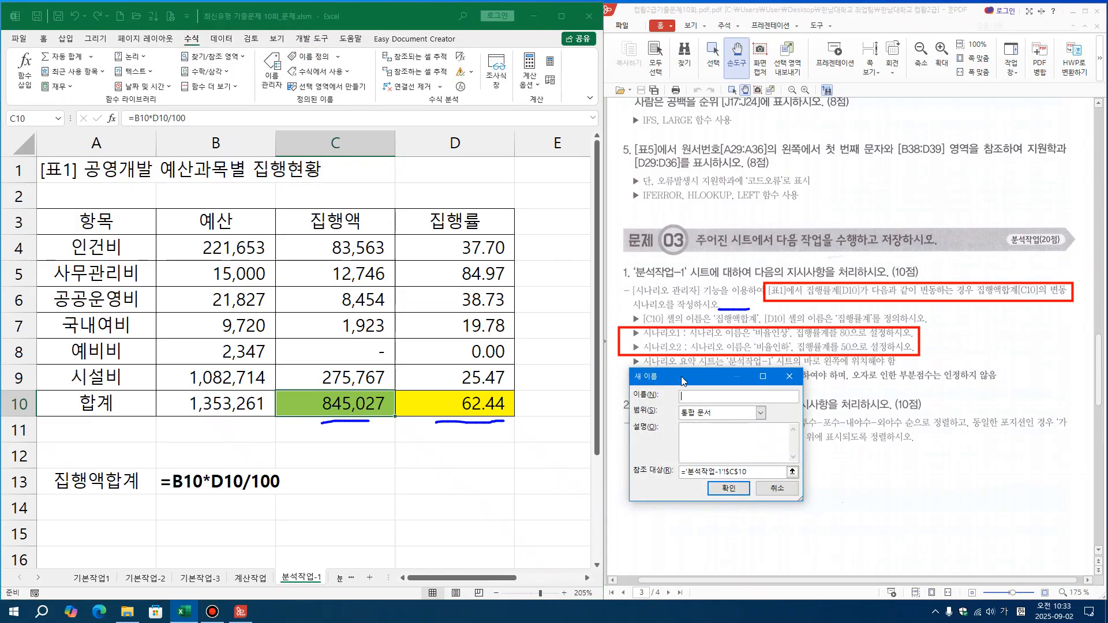
{"action": "left_click_drag", "start_coordinate": [680, 384], "coordinate": [465, 437]}
{"action": "left_click", "coordinate": [484, 457]}
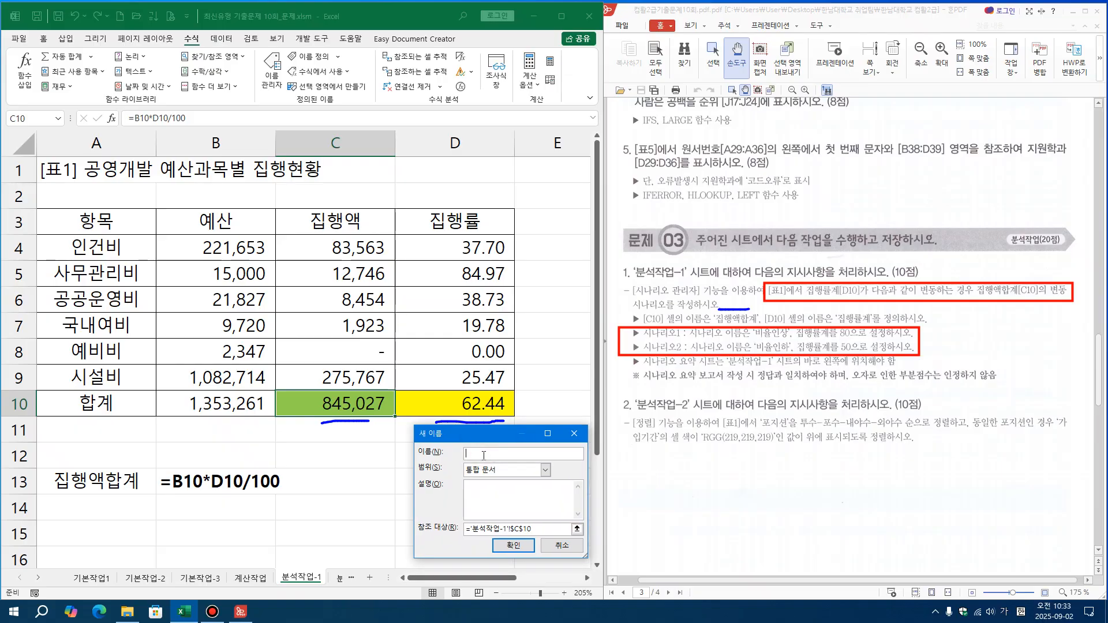
{"action": "type", "text": "집행액합계"}
{"action": "left_click", "coordinate": [503, 544]}
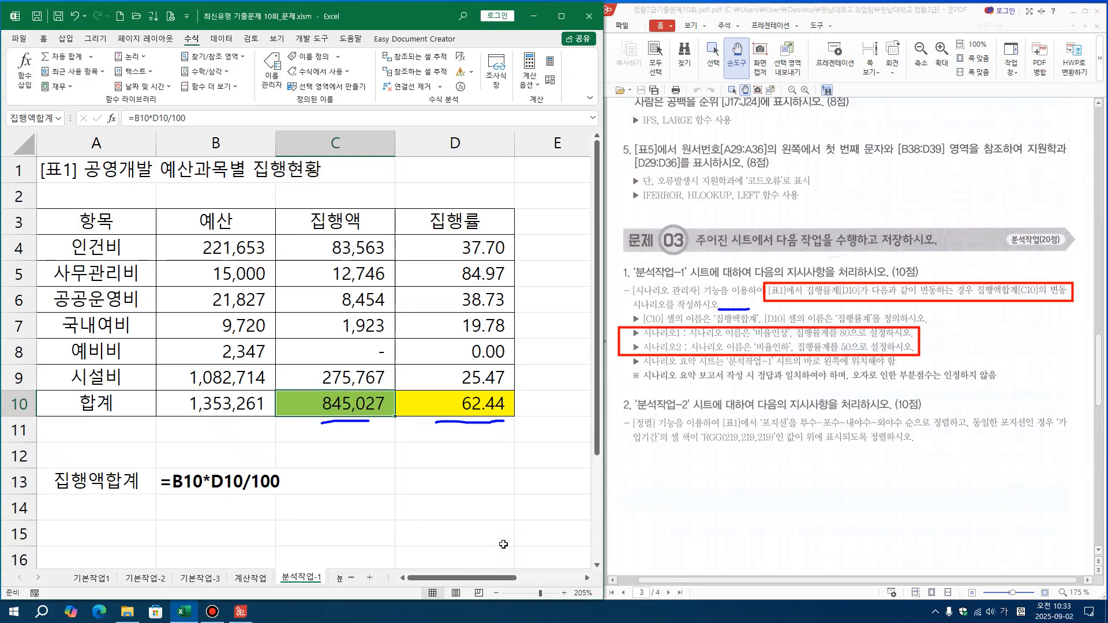
Define the name 집행률계 for cell D10 with workbook scope
{"action": "left_click", "coordinate": [486, 408]}
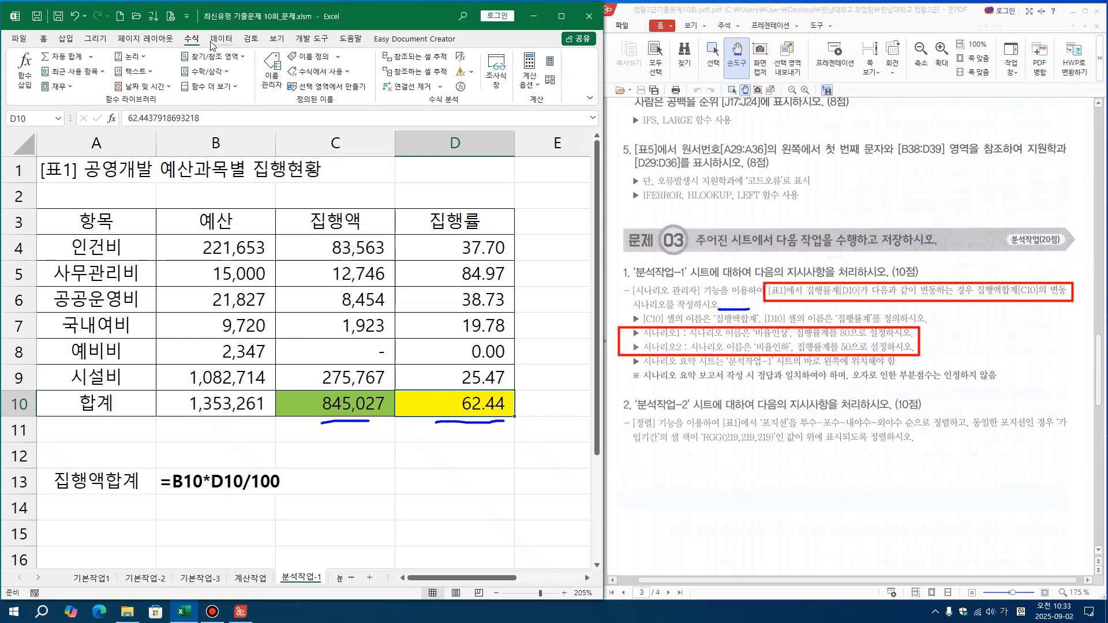
{"action": "left_click", "coordinate": [312, 57]}
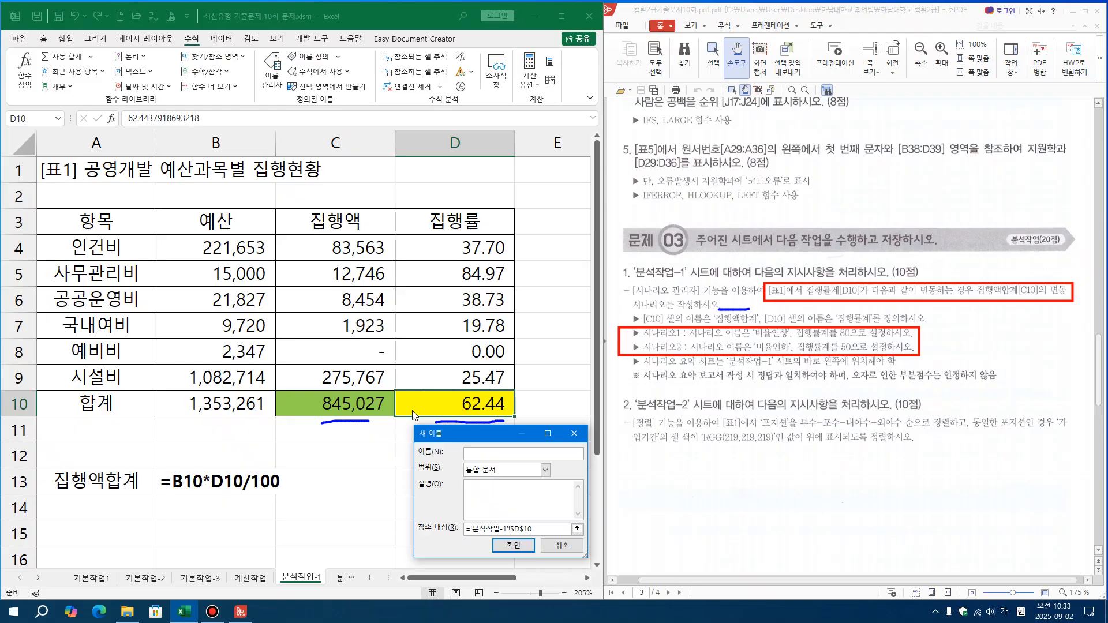
{"action": "type", "text": "집행률계"}
{"action": "left_click", "coordinate": [514, 545]}
{"action": "left_click", "coordinate": [489, 487]}
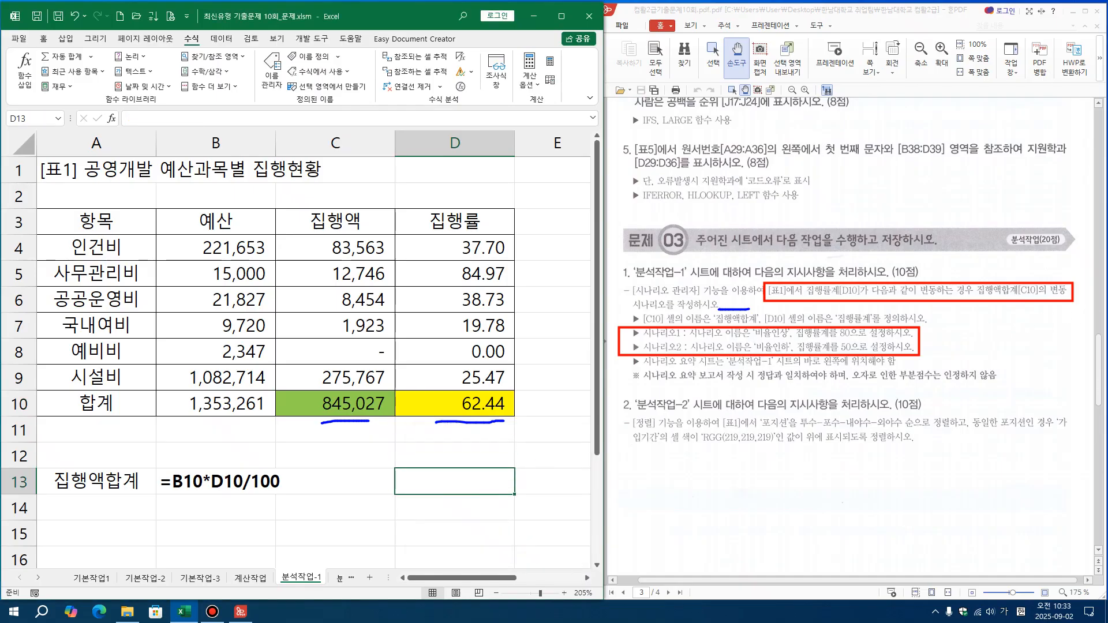
Annotate the two scenario requirements in the instructions, handwrite 80 and 50 beside D10, and circle the 분석작업-1 sheet name
{"action": "mouse_move", "coordinate": [199, 334]}
{"action": "left_mouse_down"}
{"action": "mouse_move", "coordinate": [390, 431]}
{"action": "mouse_move", "coordinate": [512, 471]}
{"action": "left_mouse_up"}
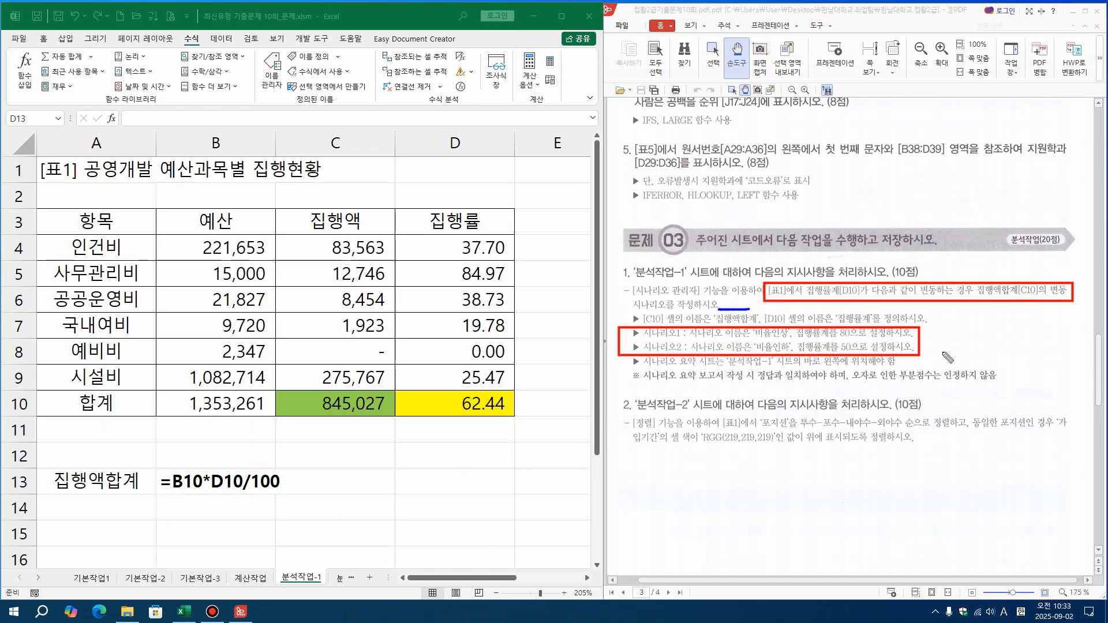
{"action": "left_click_drag", "start_coordinate": [752, 334], "coordinate": [844, 340]}
{"action": "mouse_move", "coordinate": [497, 416]}
{"action": "left_mouse_down"}
{"action": "mouse_move", "coordinate": [501, 437]}
{"action": "mouse_move", "coordinate": [575, 432]}
{"action": "mouse_move", "coordinate": [583, 442]}
{"action": "left_mouse_up"}
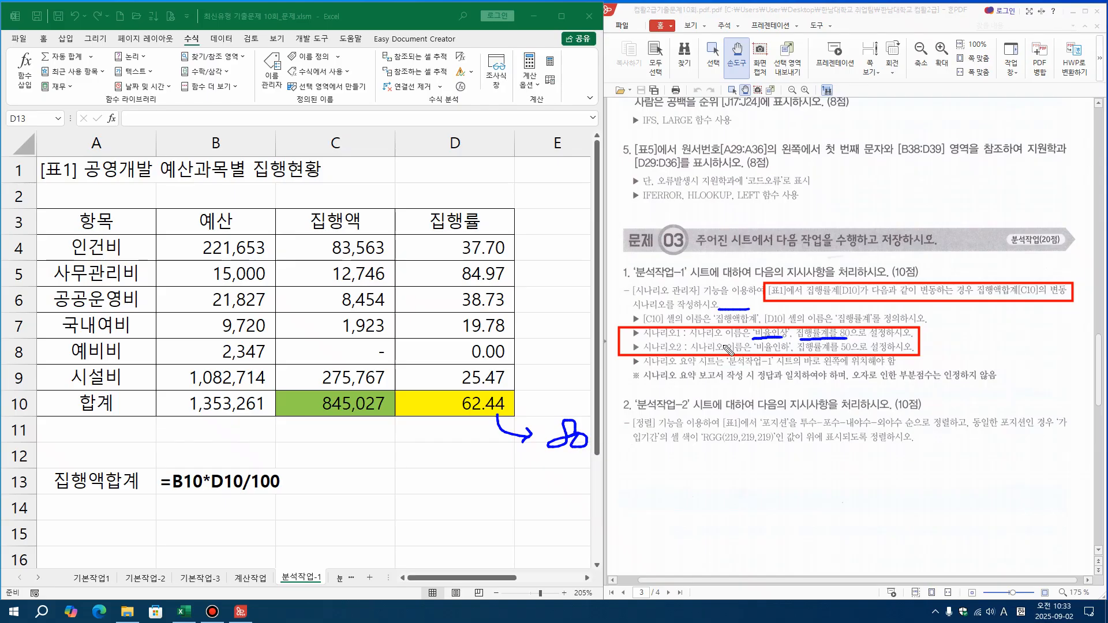
{"action": "left_click_drag", "start_coordinate": [754, 353], "coordinate": [850, 353]}
{"action": "mouse_move", "coordinate": [491, 420]}
{"action": "left_mouse_down"}
{"action": "mouse_move", "coordinate": [502, 479]}
{"action": "mouse_move", "coordinate": [487, 485]}
{"action": "mouse_move", "coordinate": [523, 497]}
{"action": "mouse_move", "coordinate": [538, 474]}
{"action": "mouse_move", "coordinate": [547, 479]}
{"action": "left_mouse_up"}
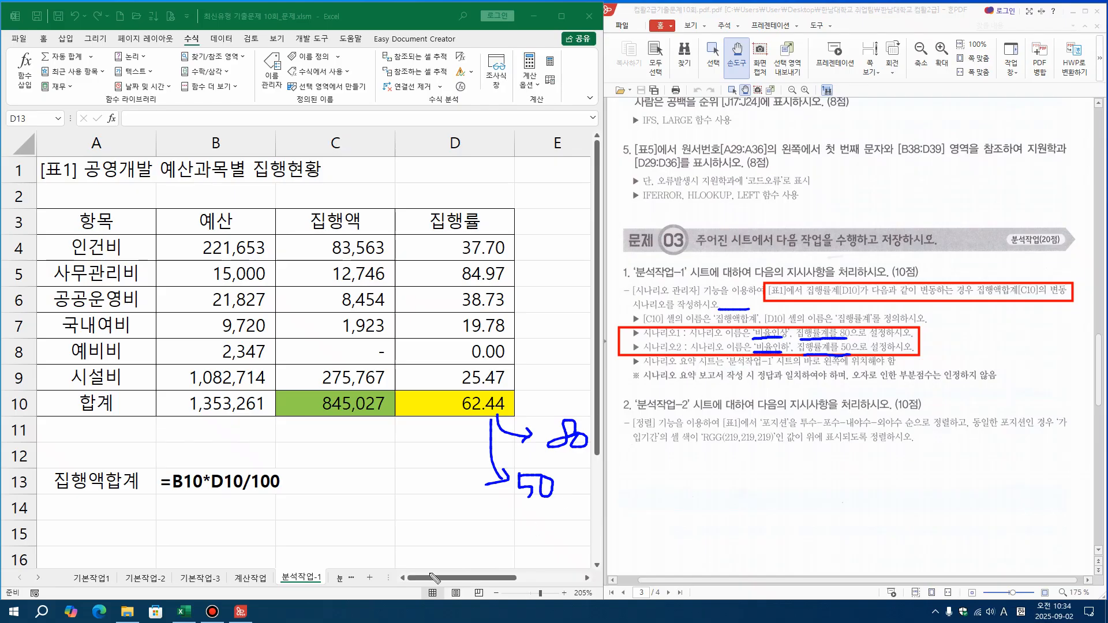
{"action": "mouse_move", "coordinate": [334, 593]}
{"action": "left_mouse_down"}
{"action": "mouse_move", "coordinate": [287, 577]}
{"action": "mouse_move", "coordinate": [328, 580]}
{"action": "mouse_move", "coordinate": [303, 599]}
{"action": "mouse_move", "coordinate": [269, 600]}
{"action": "mouse_move", "coordinate": [273, 573]}
{"action": "mouse_move", "coordinate": [263, 584]}
{"action": "mouse_move", "coordinate": [283, 584]}
{"action": "left_mouse_up"}
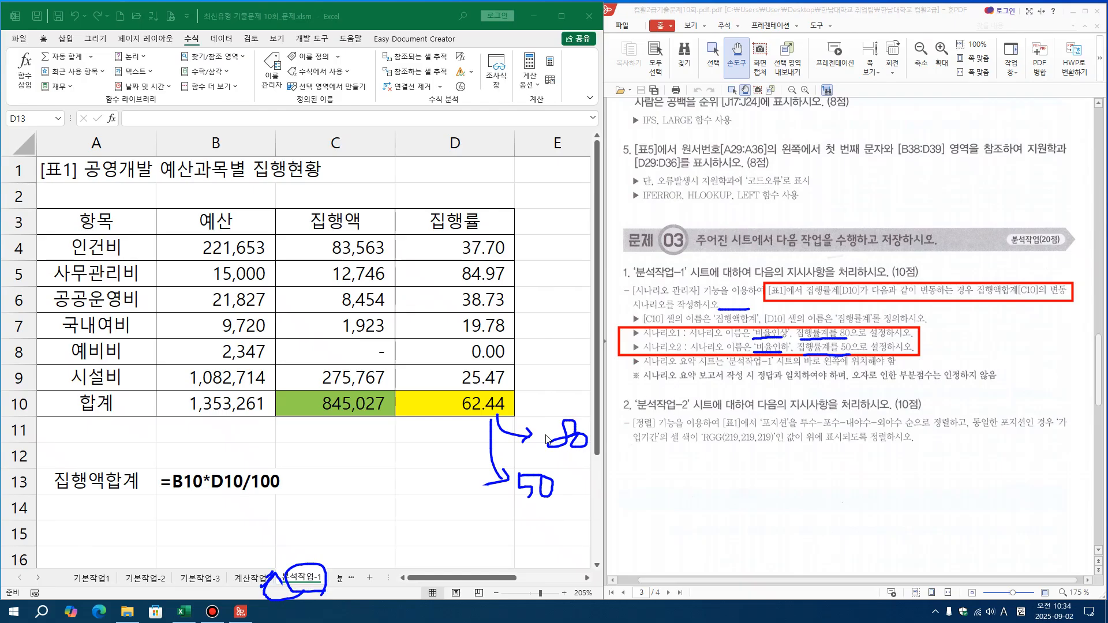
Add a scenario named 비율인상 with D10 (집행률계) as the changing cell and a value of 80
{"action": "left_click", "coordinate": [466, 397]}
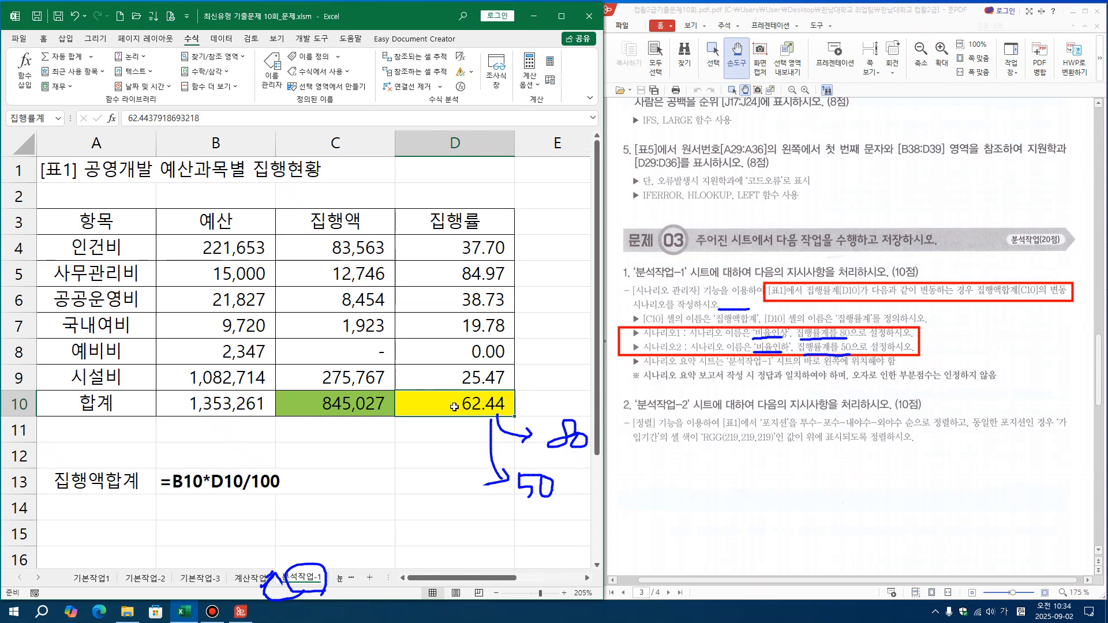
{"action": "left_click", "coordinate": [221, 38]}
{"action": "left_click", "coordinate": [412, 83]}
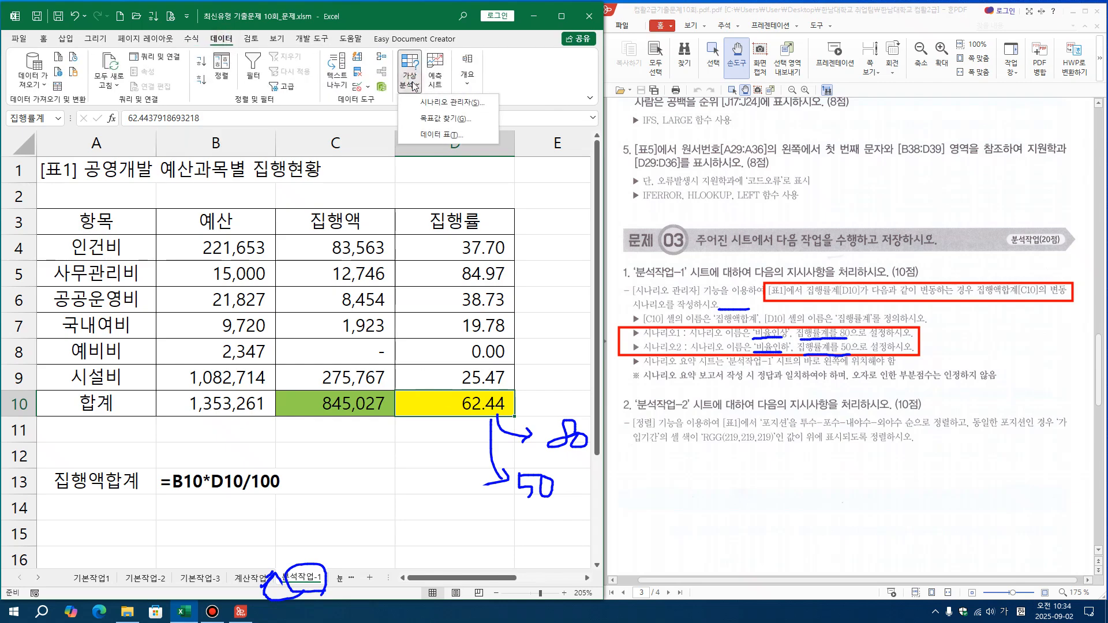
{"action": "left_click", "coordinate": [433, 102]}
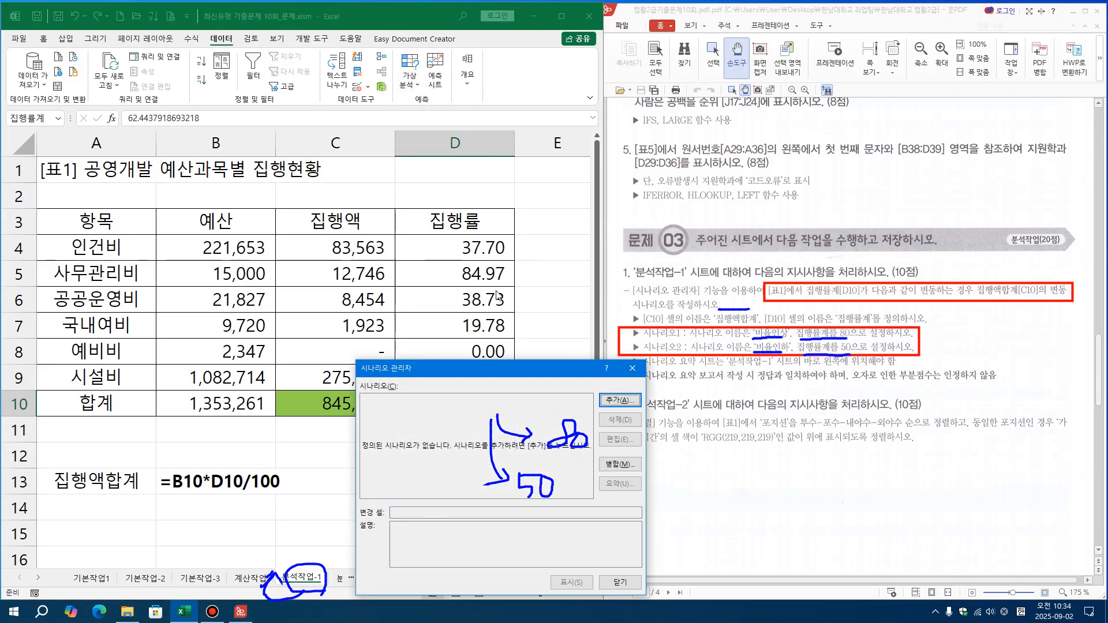
{"action": "left_click_drag", "start_coordinate": [456, 368], "coordinate": [170, 127]}
{"action": "left_click", "coordinate": [332, 159]}
{"action": "left_click_drag", "start_coordinate": [236, 132], "coordinate": [500, 181]}
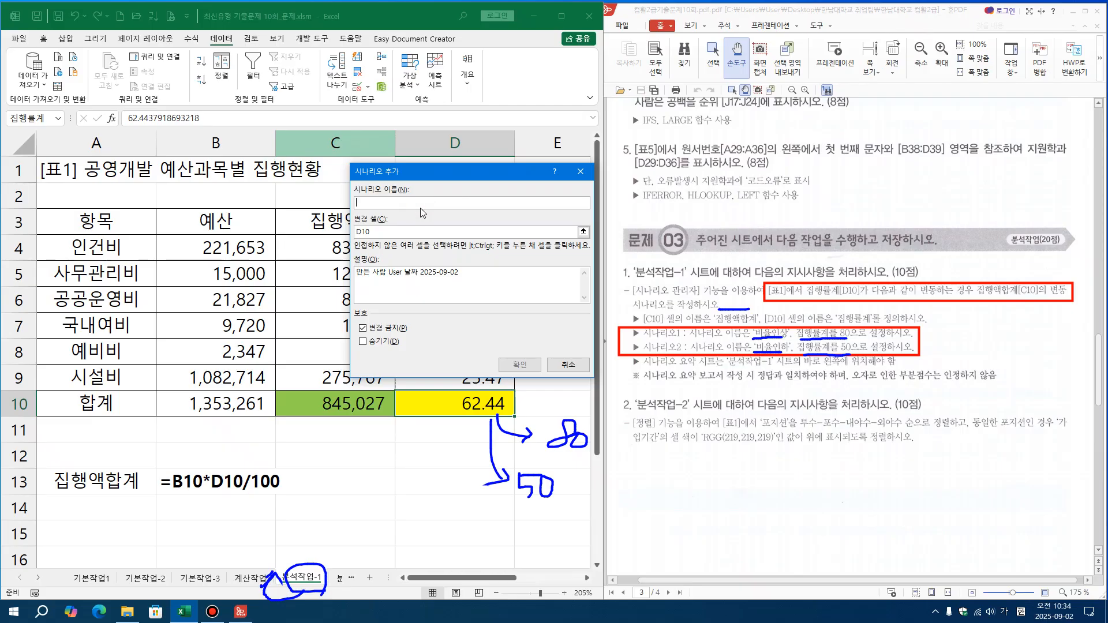
{"action": "type", "text": "ㅂ"}
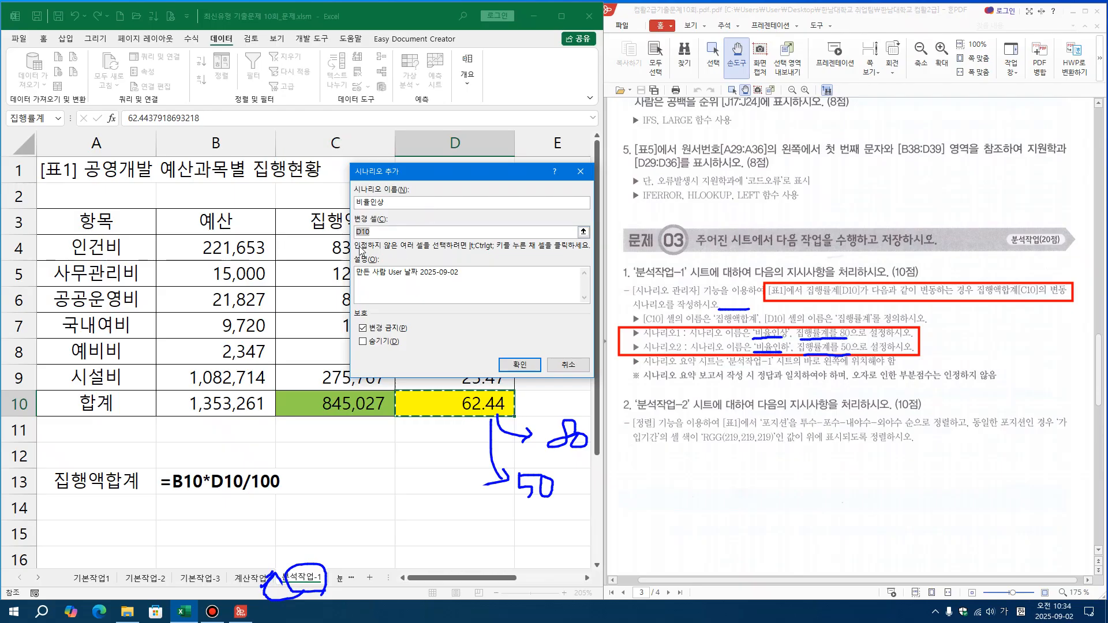
{"action": "left_click", "coordinate": [449, 398]}
{"action": "left_click", "coordinate": [519, 365]}
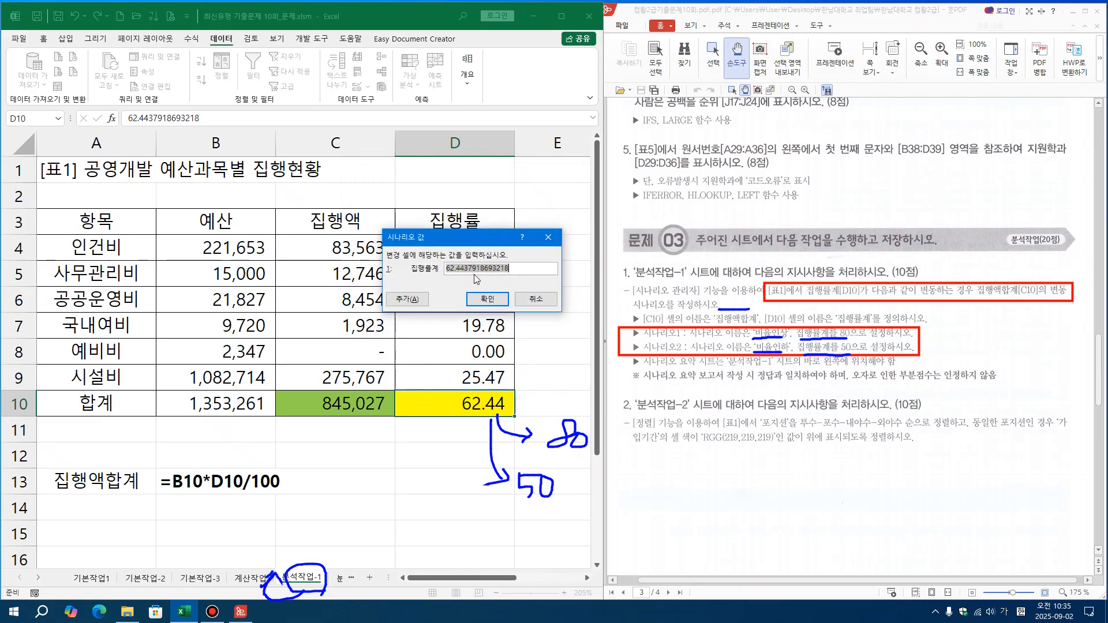
{"action": "key", "text": "BackSpace"}
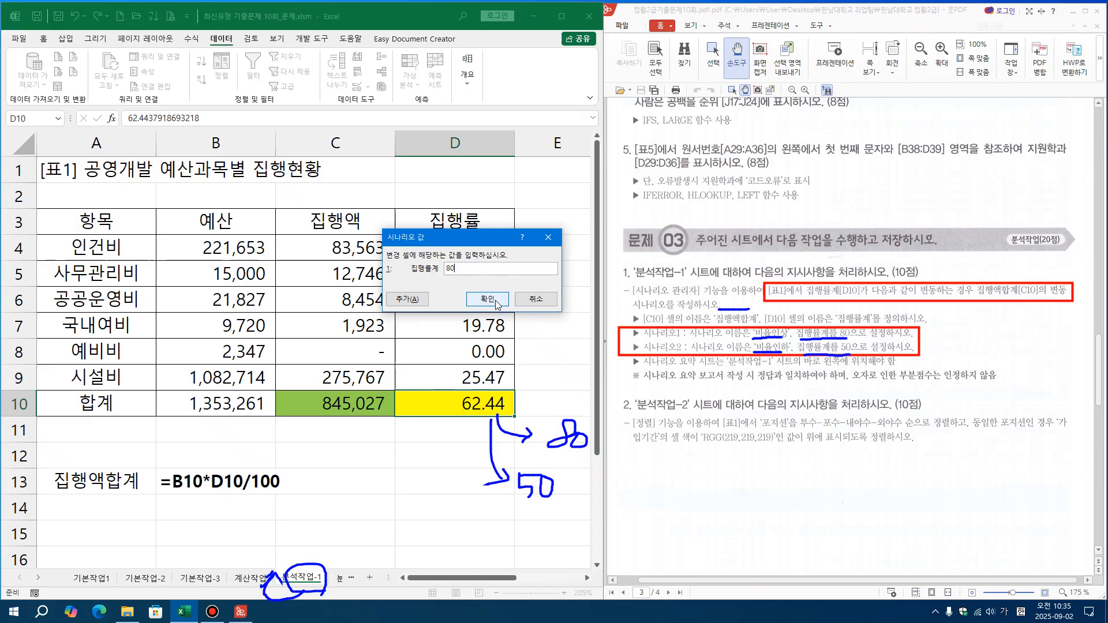
Add a second scenario named 비율인하 that sets changing cell D10 (집행률계) to 50
{"action": "left_click", "coordinate": [403, 300]}
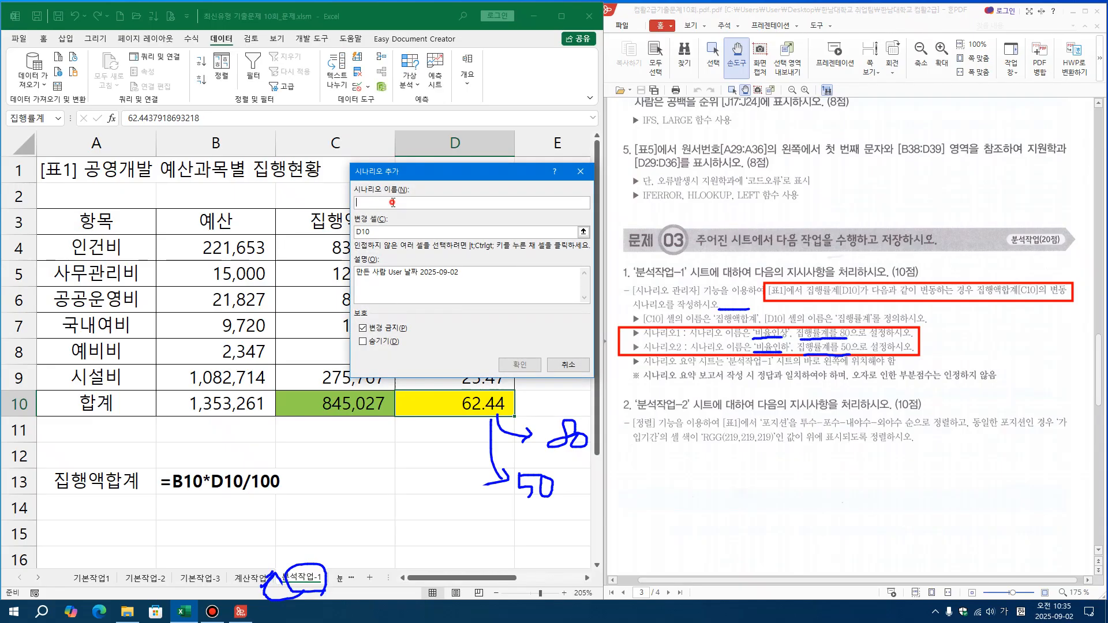
{"action": "type", "text": "비율인하"}
{"action": "key", "text": "Tab"}
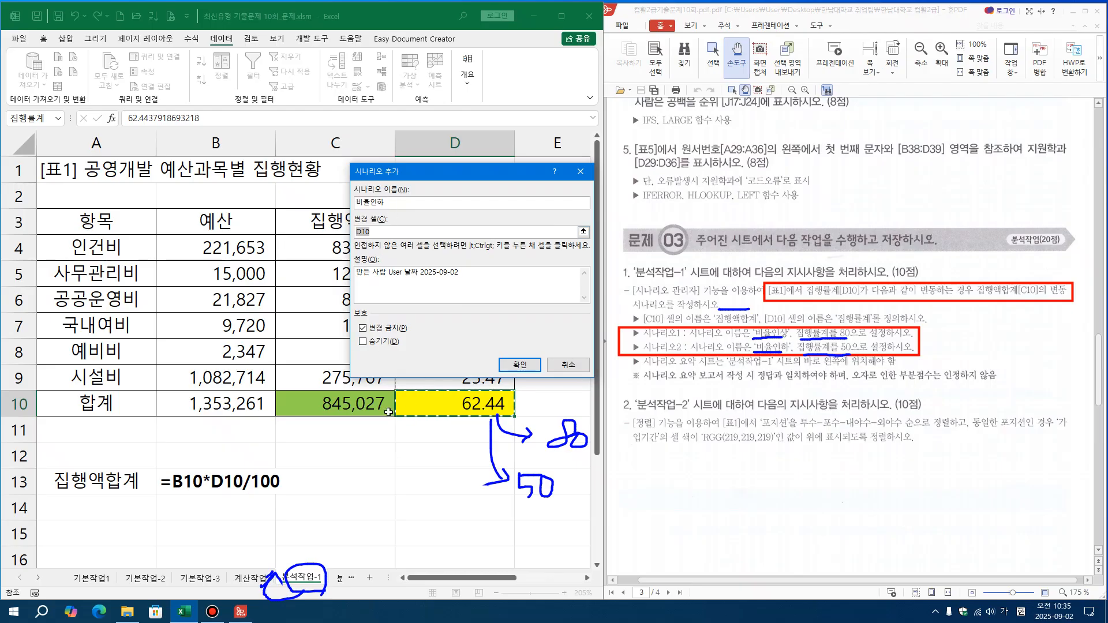
{"action": "left_click", "coordinate": [429, 403]}
{"action": "left_click", "coordinate": [522, 367]}
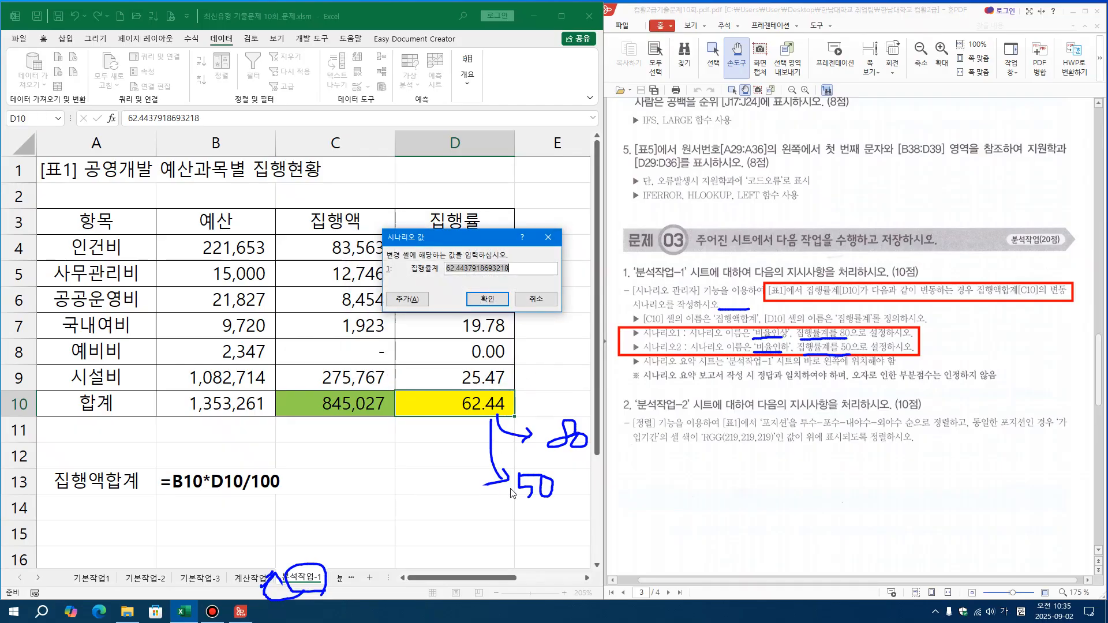
{"action": "type", "text": "50"}
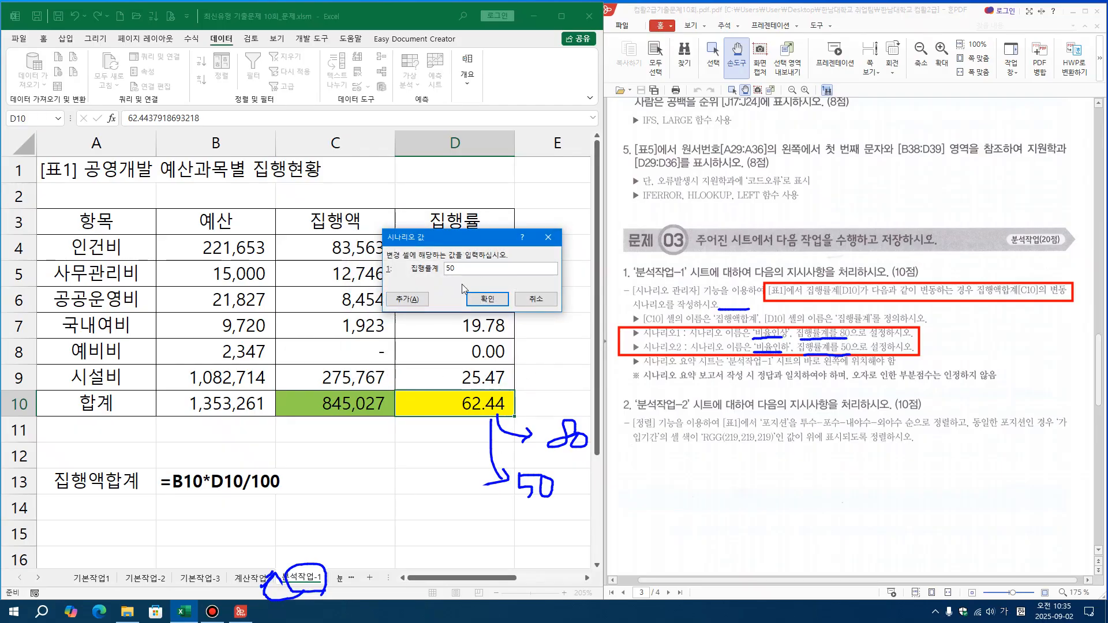
{"action": "left_click", "coordinate": [488, 300]}
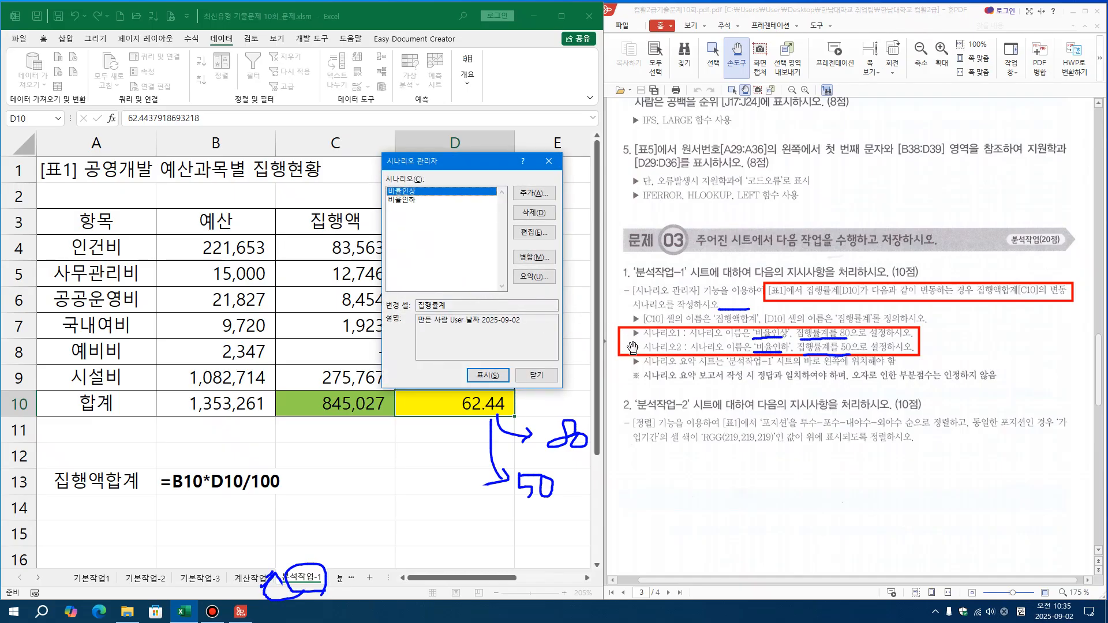
Generate a scenario summary (시나리오 요약) report with C10 as the result cell
{"action": "left_click", "coordinate": [525, 279]}
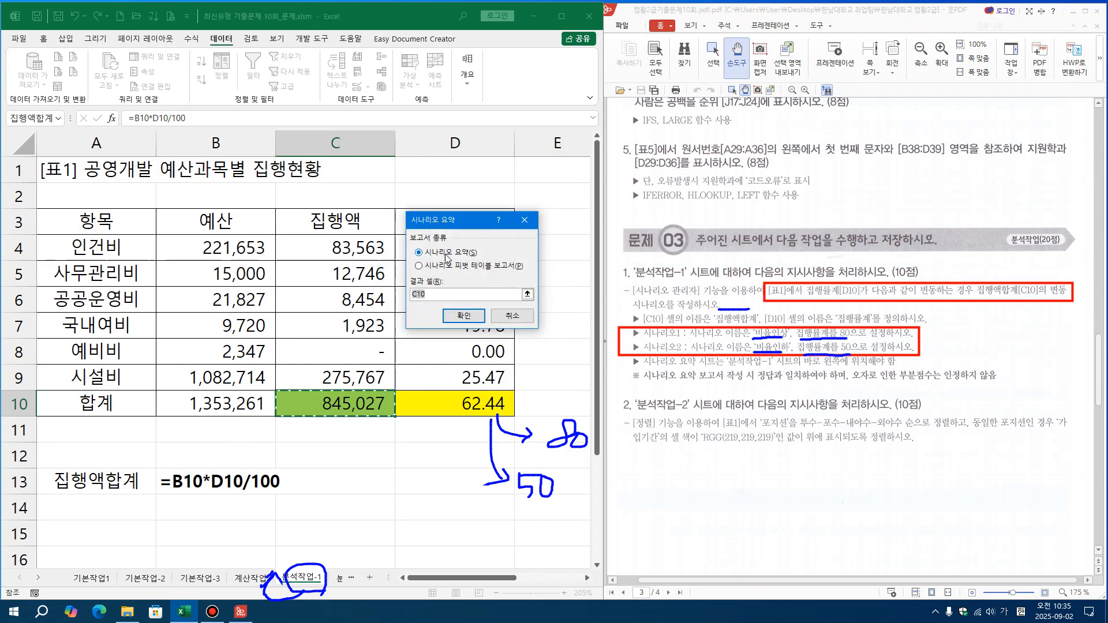
{"action": "left_click", "coordinate": [345, 413]}
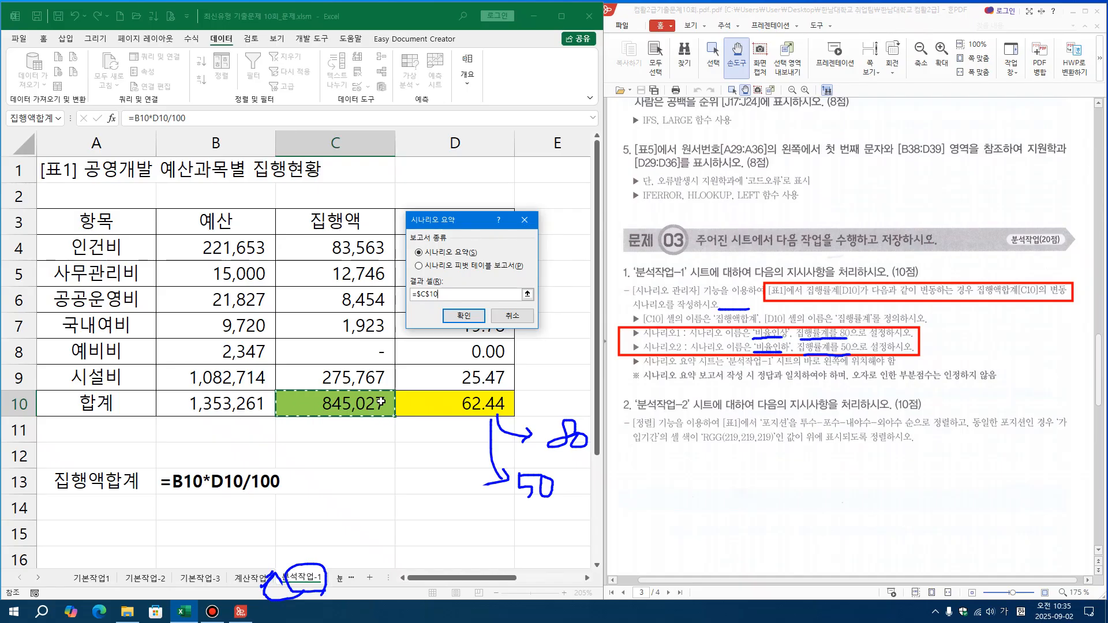
{"action": "left_click", "coordinate": [470, 317]}
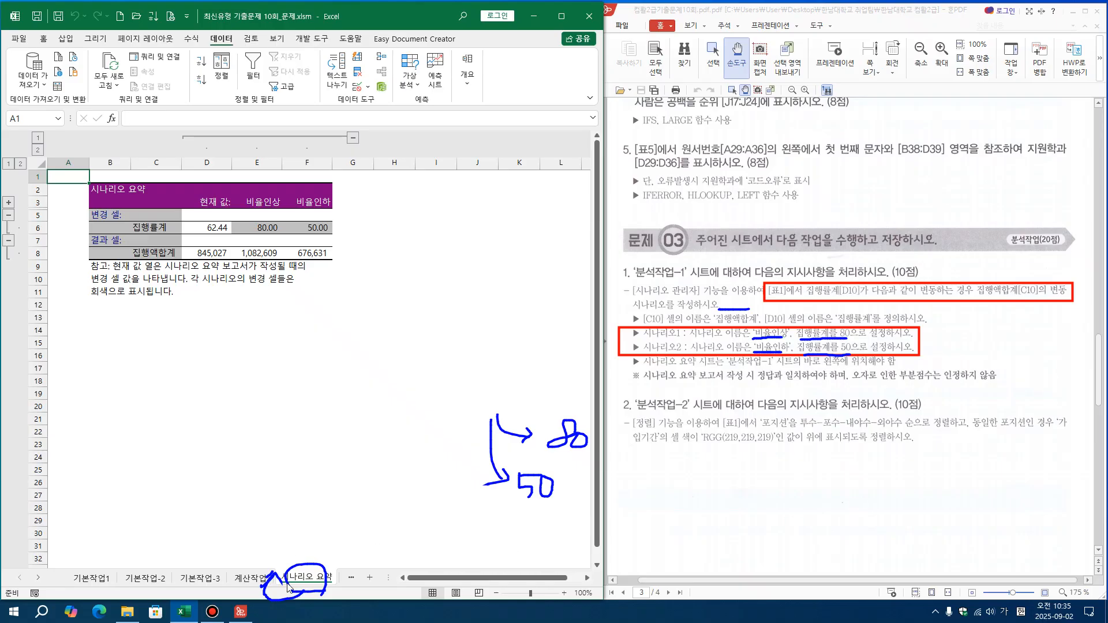
Check the position of the 시나리오 요약 sheet relative to 분석작업-1 and review the report it contains
{"action": "left_click", "coordinate": [38, 577]}
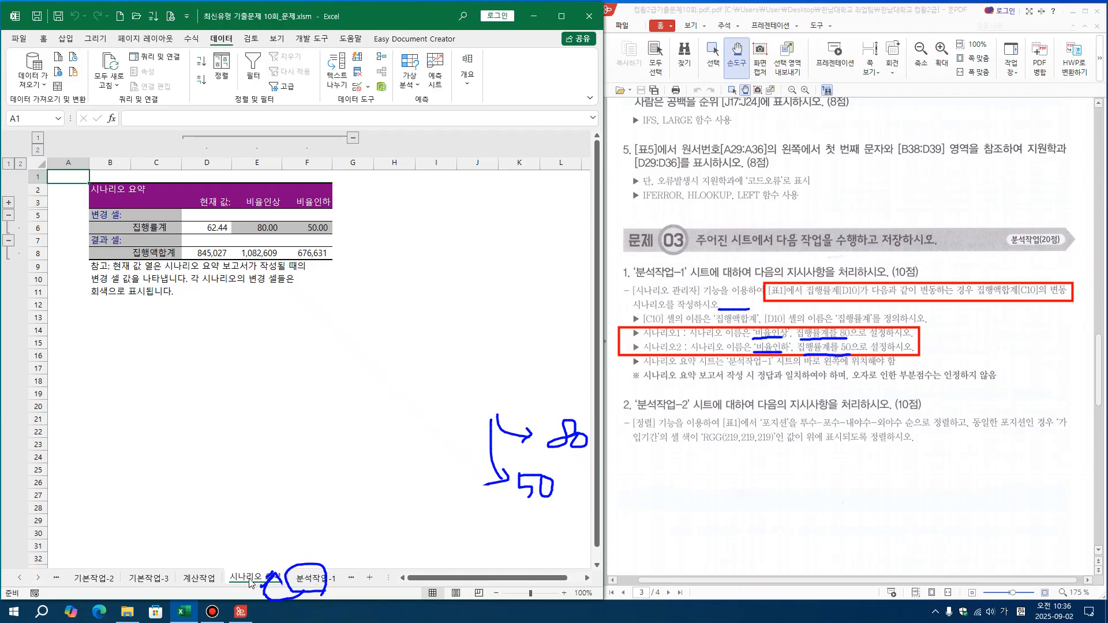
{"action": "left_click_drag", "start_coordinate": [388, 578], "coordinate": [420, 577]}
{"action": "left_click", "coordinate": [325, 316]}
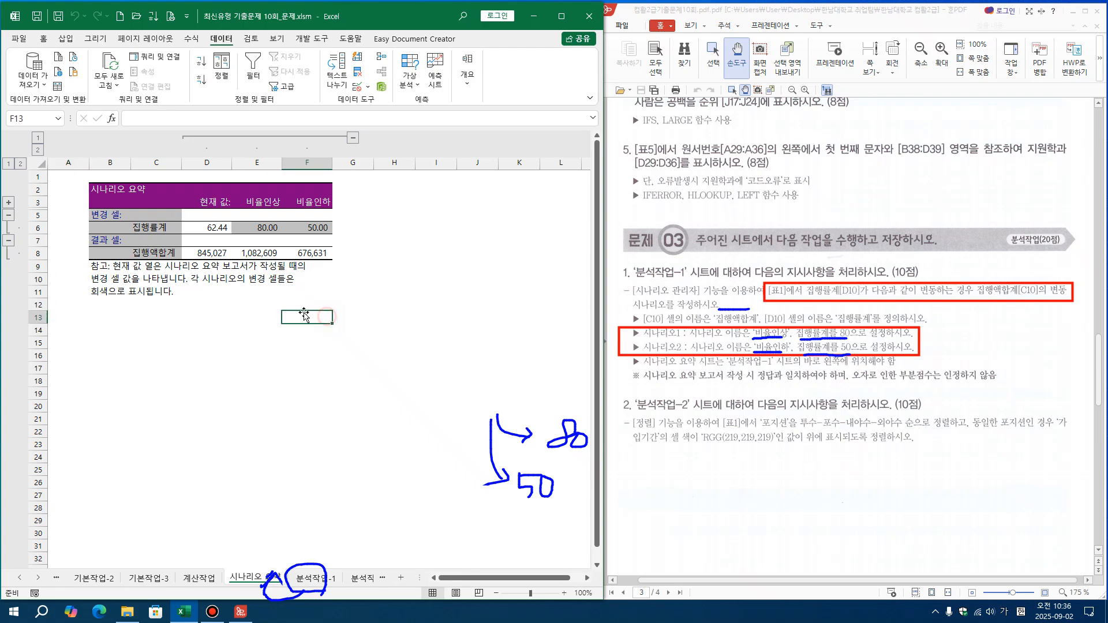
{"action": "left_click", "coordinate": [203, 162]}
{"action": "left_click", "coordinate": [254, 304]}
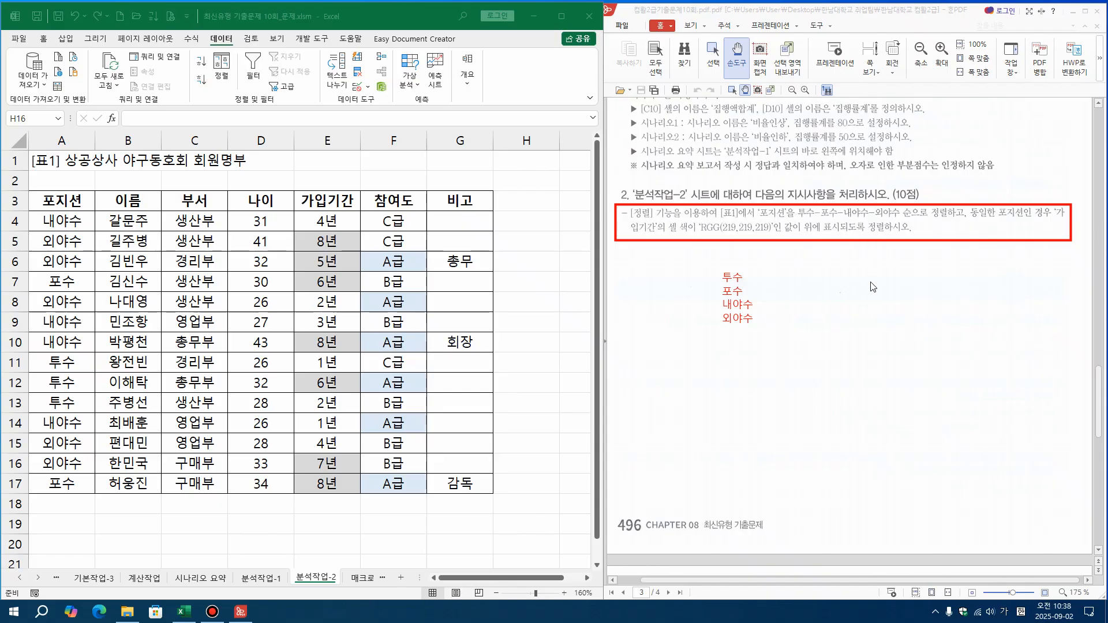
Write 내야수, 외야수, 투수, 포수 on separate lines as a second red note beside the required position order
{"action": "left_click", "coordinate": [810, 276]}
{"action": "type", "text": "내야구"}
{"action": "key", "text": "BackSpace"}
{"action": "type", "text": "수"}
{"action": "key", "text": "Return"}
{"action": "type", "text": "ㅇ야수"}
{"action": "key", "text": "Return"}
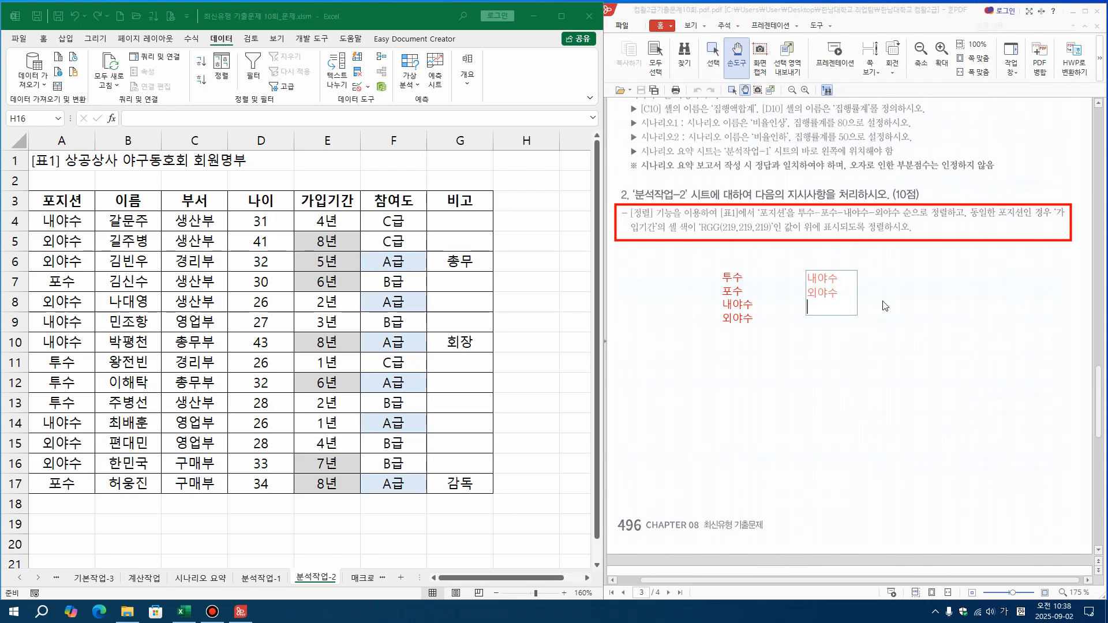
{"action": "type", "text": "투수"}
{"action": "key", "text": "Return"}
{"action": "type", "text": "ㅍㅗ수"}
{"action": "left_click", "coordinate": [899, 281]}
Write 포수, 투수, 외야수, 내야수 as a third note, and handwrite Asc above the second list and Des above the third
{"action": "left_click", "coordinate": [888, 274]}
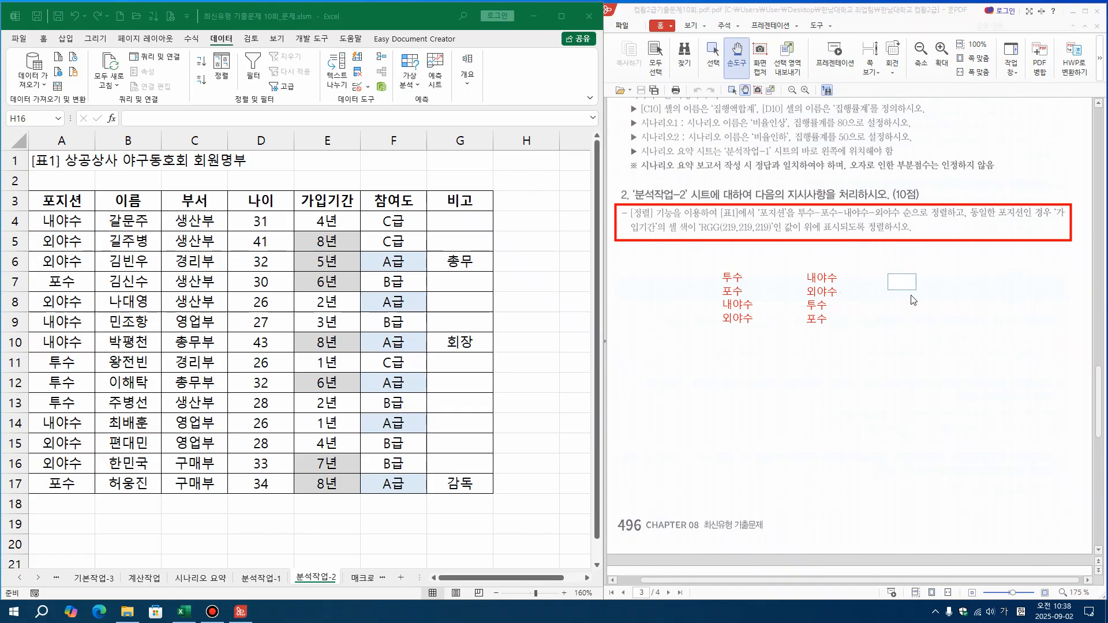
{"action": "type", "text": "포수"}
{"action": "key", "text": "Return"}
{"action": "type", "text": "ㅌ수"}
{"action": "key", "text": "Return"}
{"action": "type", "text": "외야수"}
{"action": "key", "text": "Return"}
{"action": "type", "text": "내야수"}
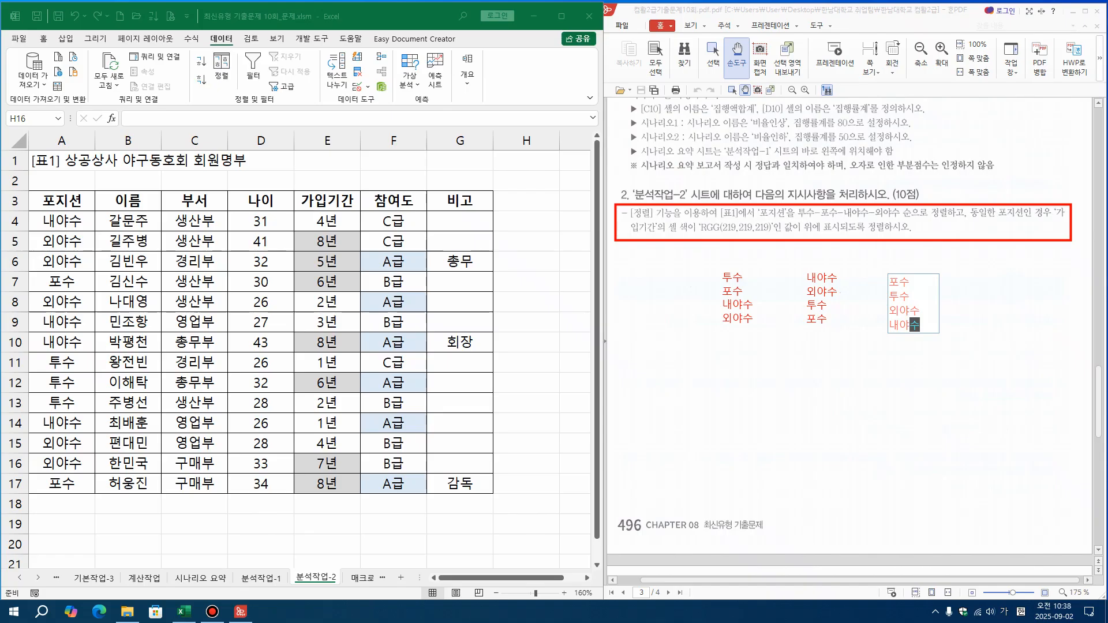
{"action": "left_click", "coordinate": [960, 293]}
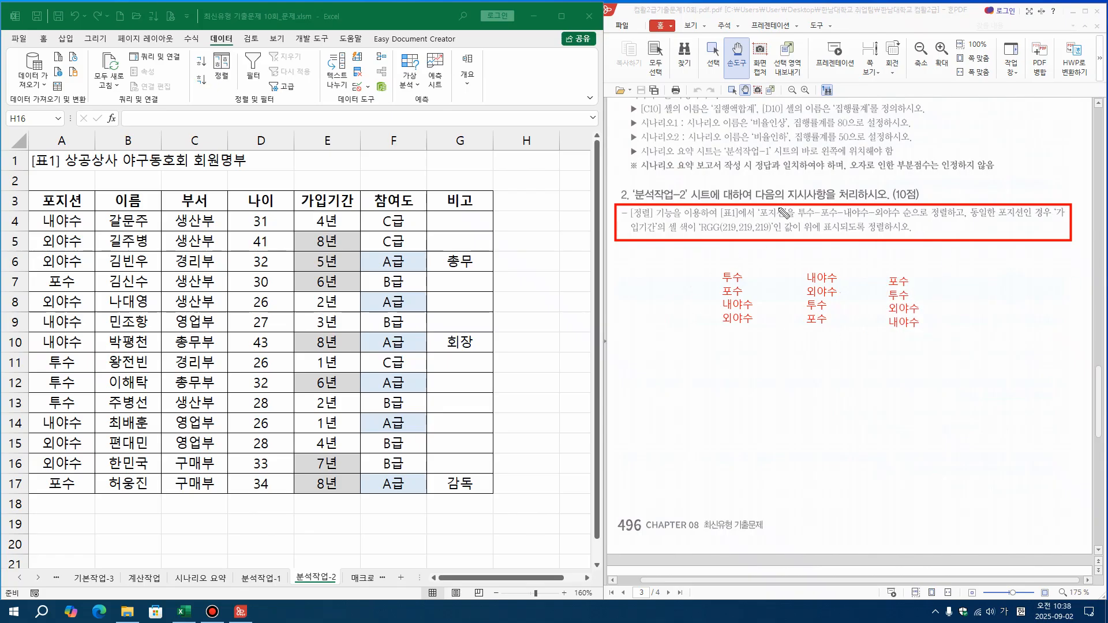
{"action": "mouse_move", "coordinate": [716, 277]}
{"action": "left_mouse_down"}
{"action": "mouse_move", "coordinate": [715, 333]}
{"action": "mouse_move", "coordinate": [706, 321]}
{"action": "mouse_move", "coordinate": [726, 321]}
{"action": "left_mouse_up"}
{"action": "mouse_move", "coordinate": [807, 267]}
{"action": "left_mouse_down"}
{"action": "mouse_move", "coordinate": [816, 247]}
{"action": "mouse_move", "coordinate": [824, 266]}
{"action": "mouse_move", "coordinate": [904, 253]}
{"action": "mouse_move", "coordinate": [916, 259]}
{"action": "mouse_move", "coordinate": [905, 274]}
{"action": "mouse_move", "coordinate": [925, 280]}
{"action": "left_mouse_up"}
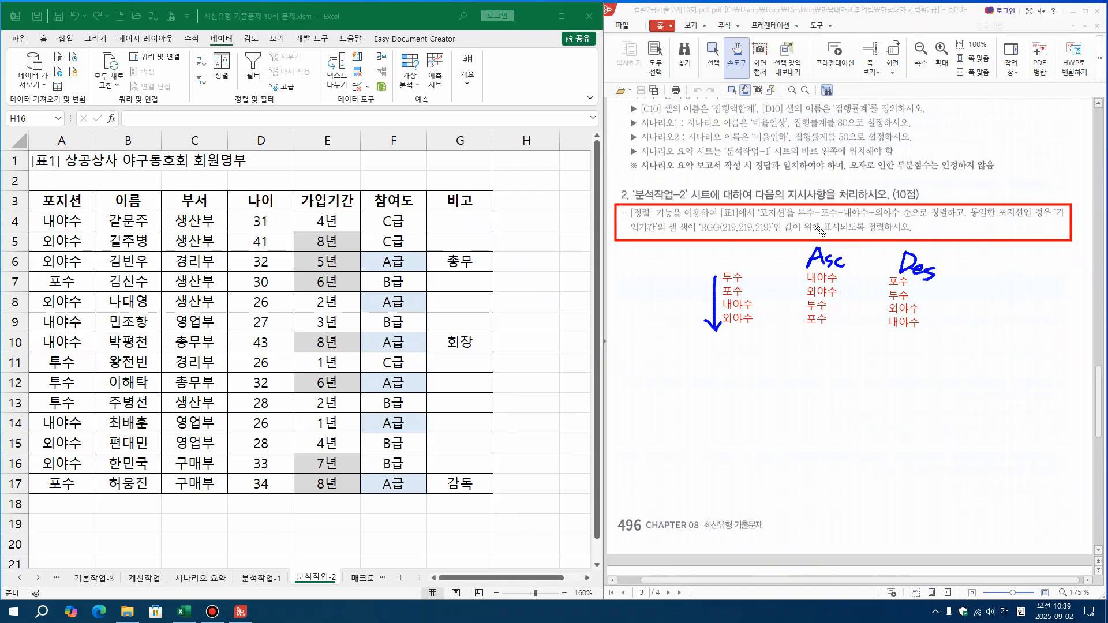
Underline the position order and the cell-colour condition in blue, with arrows to the first list and the blank area below
{"action": "left_click_drag", "start_coordinate": [796, 217], "coordinate": [946, 219]}
{"action": "left_click_drag", "start_coordinate": [797, 218], "coordinate": [746, 268]}
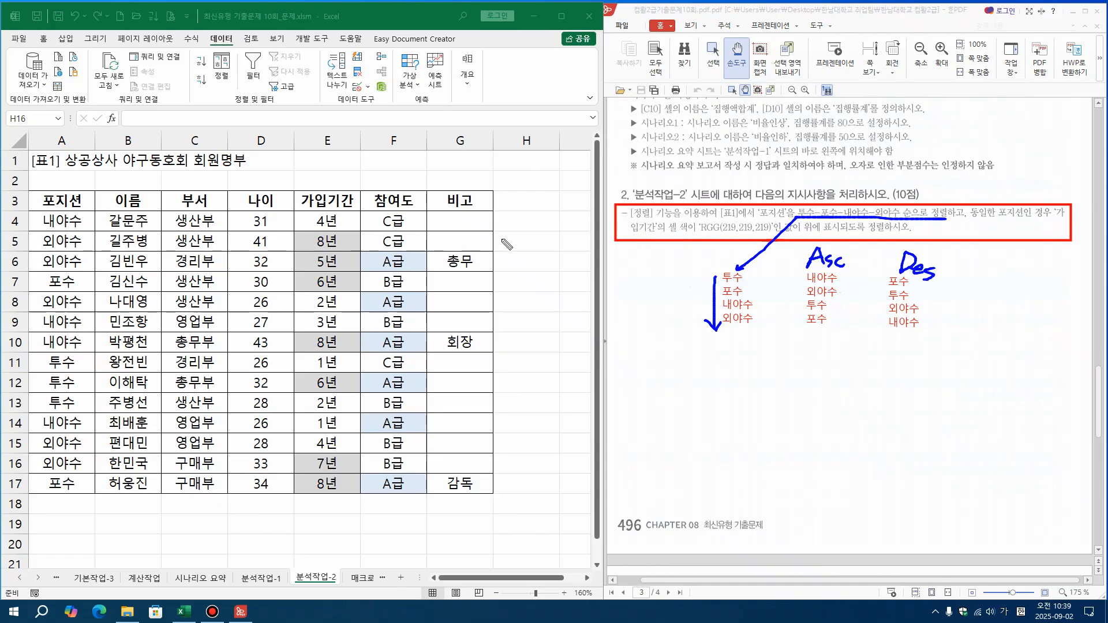
{"action": "left_click_drag", "start_coordinate": [667, 234], "coordinate": [772, 239]}
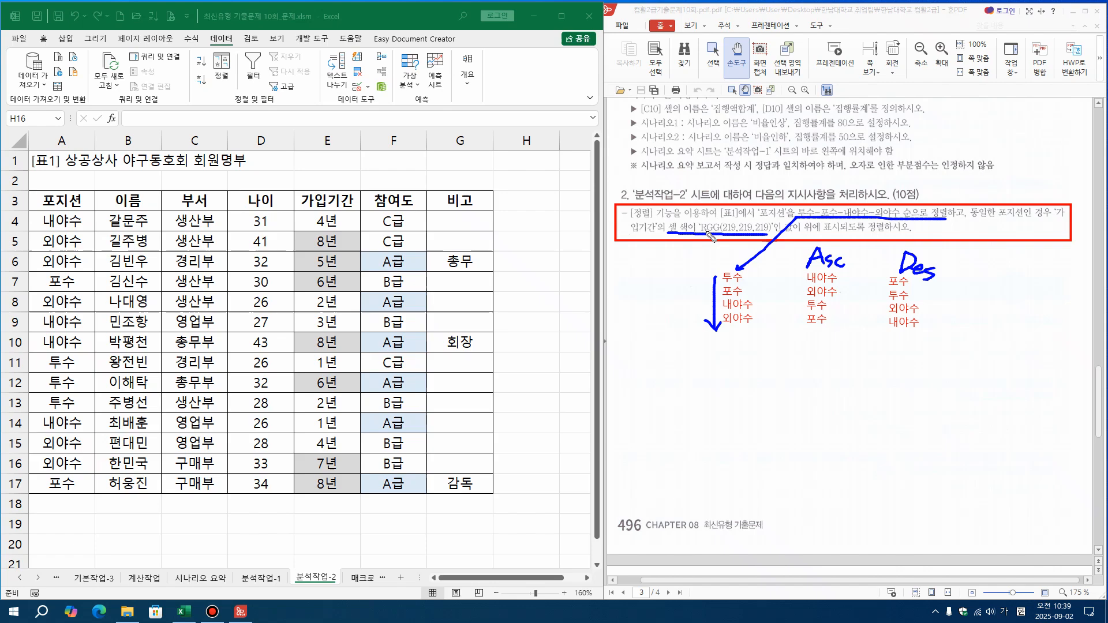
{"action": "mouse_move", "coordinate": [682, 235]}
{"action": "left_mouse_down"}
{"action": "mouse_move", "coordinate": [628, 360]}
{"action": "mouse_move", "coordinate": [638, 374]}
{"action": "mouse_move", "coordinate": [625, 375]}
{"action": "left_mouse_up"}
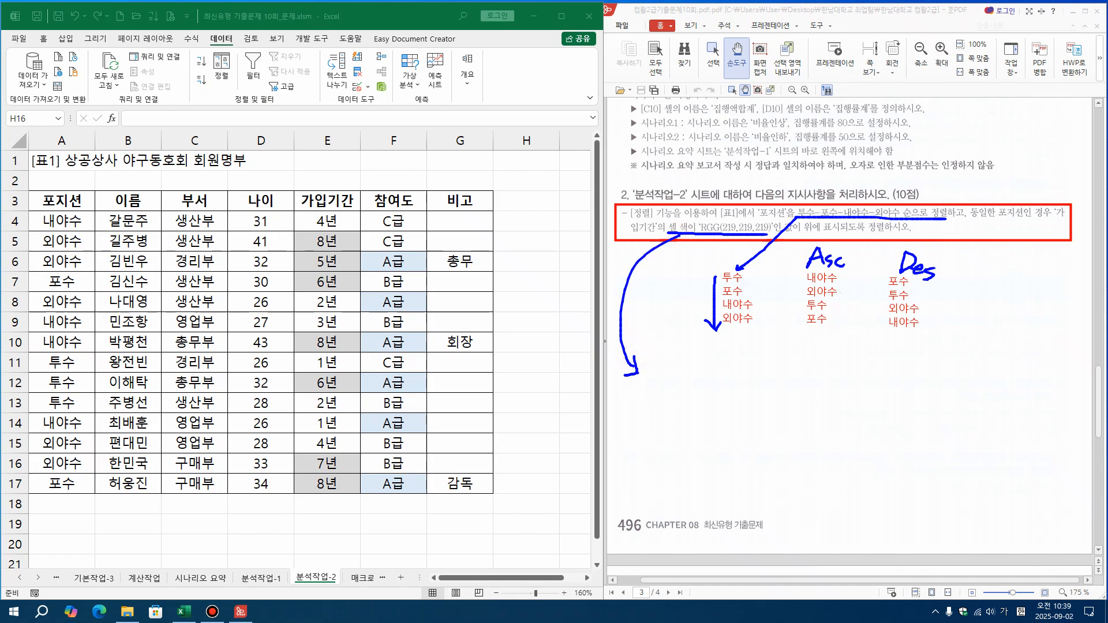
Write R, G and B on separate lines as a red note at the end of the cell-colour arrow
{"action": "left_click", "coordinate": [656, 378]}
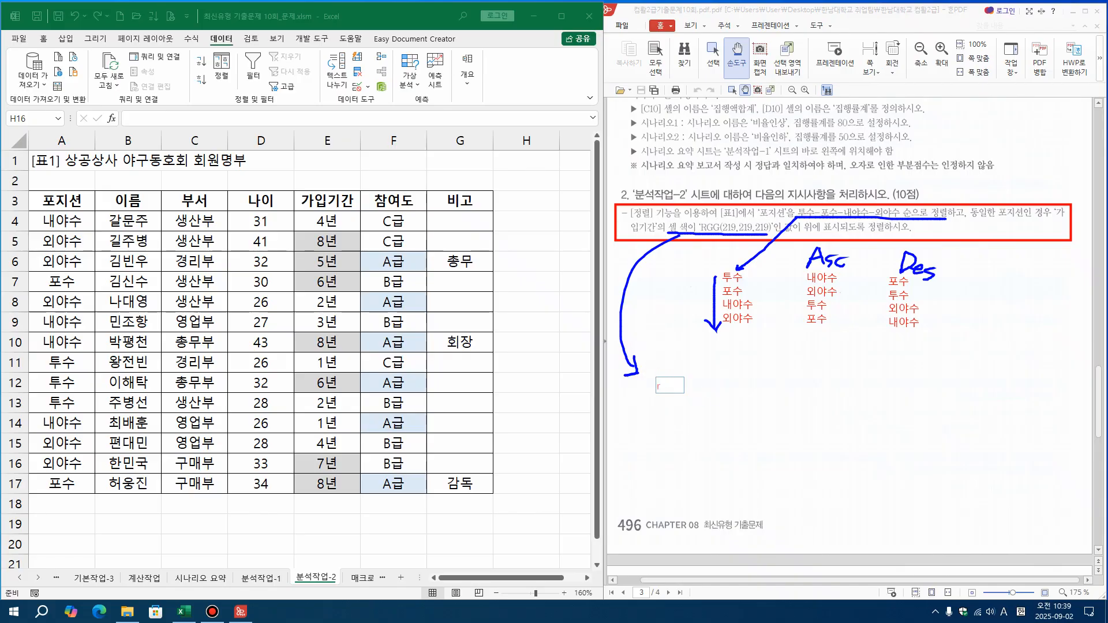
{"action": "type", "text": "R"}
{"action": "key", "text": "Return"}
{"action": "type", "text": "G"}
{"action": "key", "text": "Return"}
{"action": "key", "text": "Return"}
{"action": "key", "text": "Return"}
Add 염료, CYAN, MAGENTA, YELLOW and BLACK on separate lines under the R, G, B note, below a blank line
{"action": "key", "text": "Hangul"}
{"action": "type", "text": "열"}
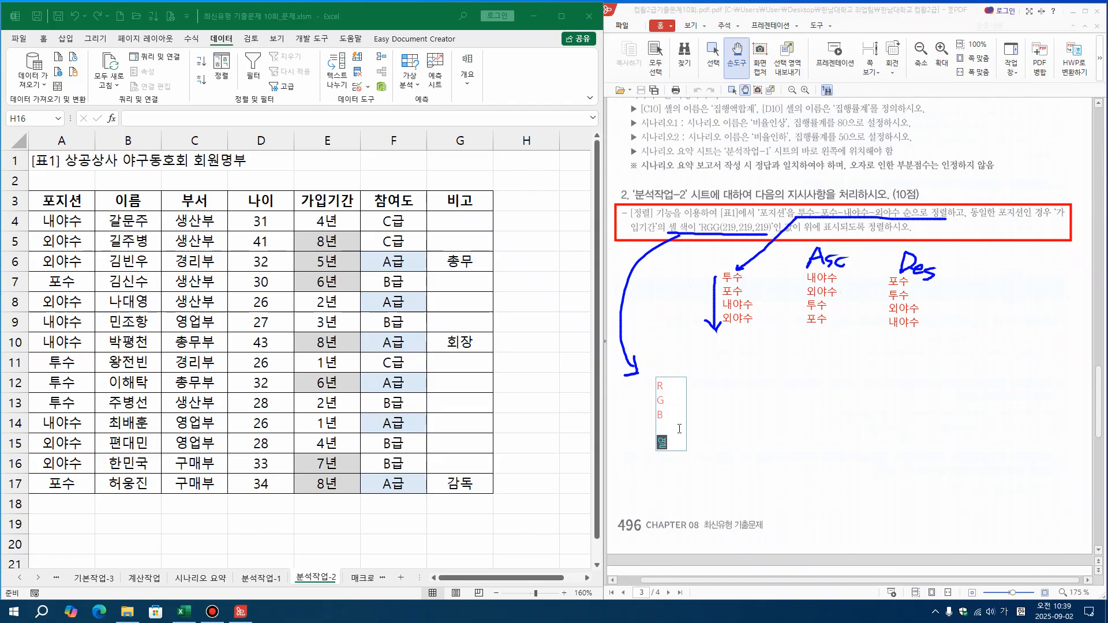
{"action": "key", "text": "BackSpace"}
{"action": "type", "text": "₩ㅁ"}
{"action": "type", "text": "염료"}
{"action": "key", "text": "Return"}
{"action": "key", "text": "Hangul"}
{"action": "type", "text": "C"}
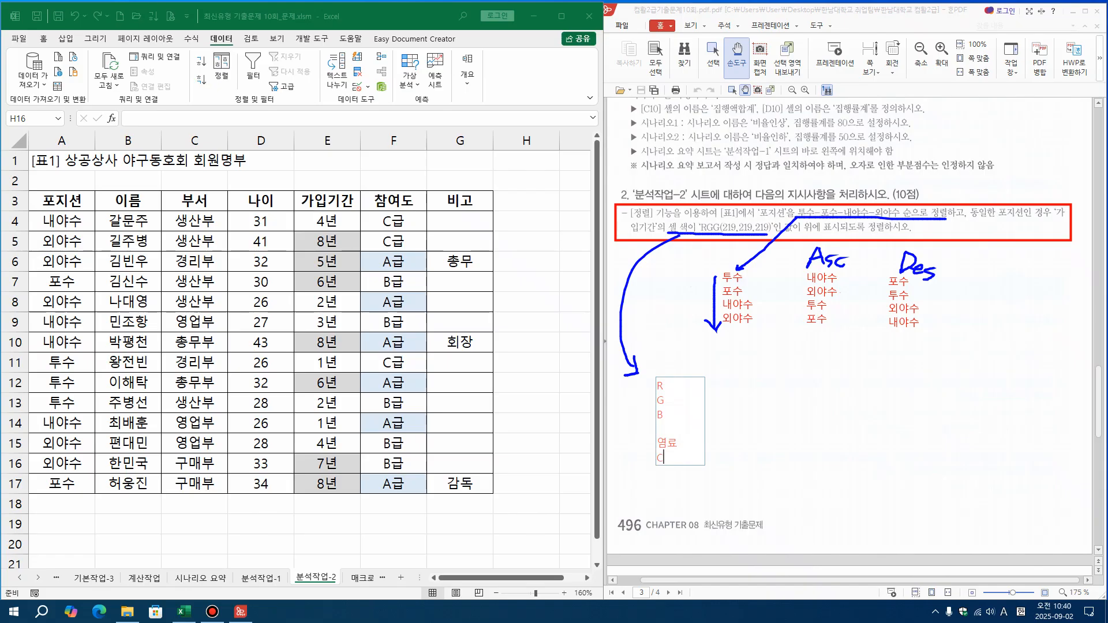
{"action": "type", "text": "YAN"}
{"action": "key", "text": "Return"}
{"action": "type", "text": "MAGENTA"}
{"action": "key", "text": "Return"}
{"action": "type", "text": "YELLOW"}
{"action": "key", "text": "Return"}
{"action": "type", "text": "BLAD"}
{"action": "type", "text": "K"}
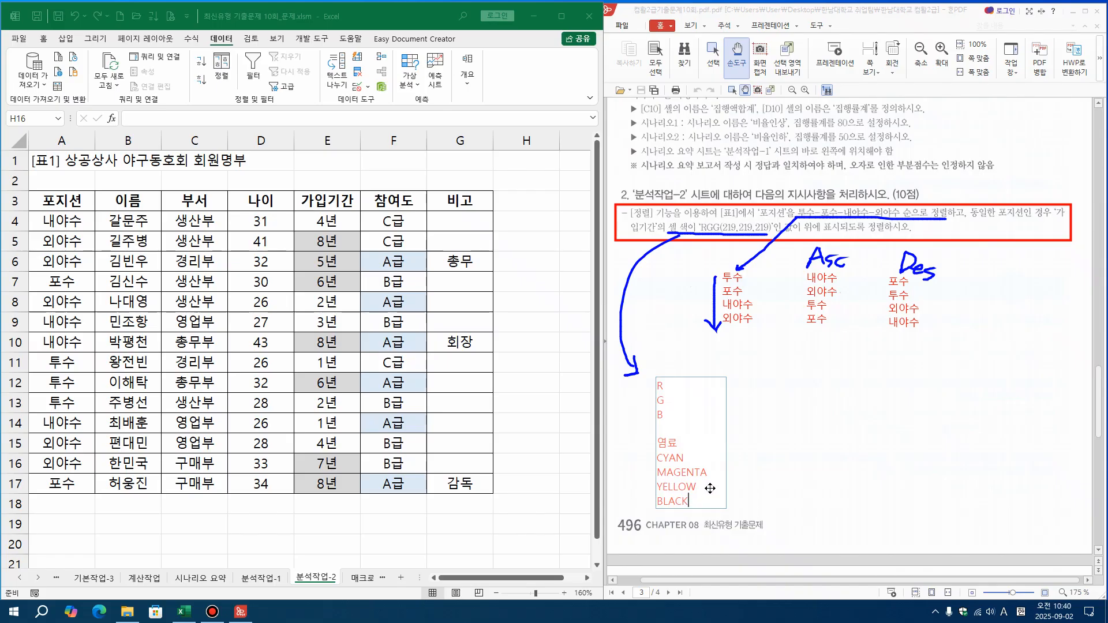
{"action": "left_click", "coordinate": [1099, 320]}
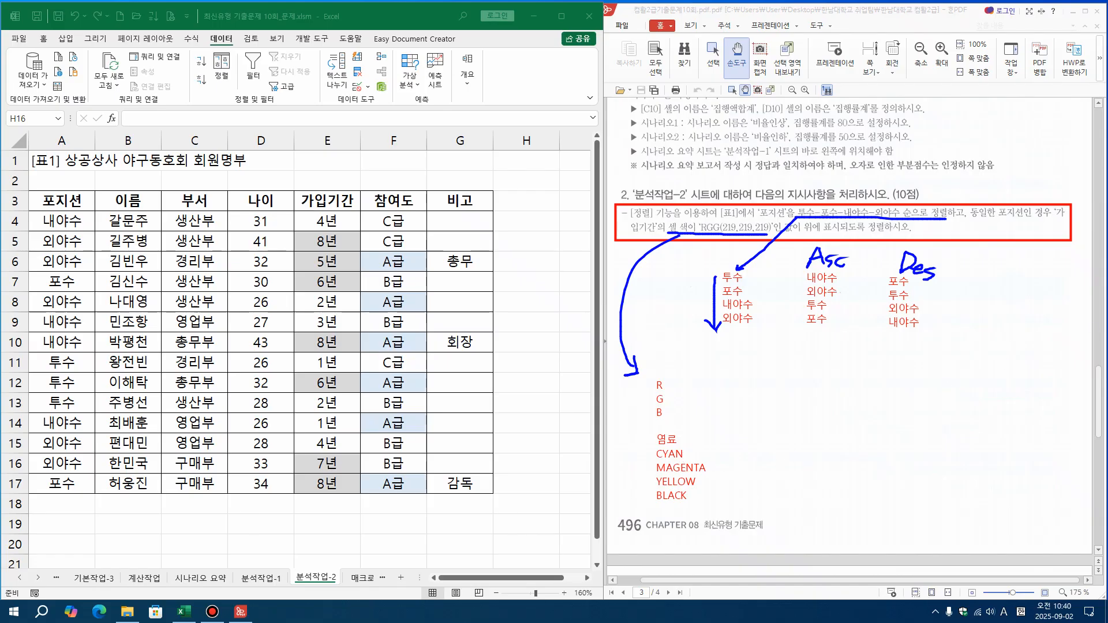
Bracket CYAN, MAGENTA and YELLOW with blue curves and draw a blue box around BLACK
{"action": "mouse_move", "coordinate": [698, 450]}
{"action": "left_mouse_down"}
{"action": "mouse_move", "coordinate": [719, 478]}
{"action": "mouse_move", "coordinate": [709, 490]}
{"action": "left_mouse_up"}
{"action": "mouse_move", "coordinate": [649, 450]}
{"action": "left_mouse_down"}
{"action": "mouse_move", "coordinate": [644, 482]}
{"action": "mouse_move", "coordinate": [653, 491]}
{"action": "left_mouse_up"}
{"action": "mouse_move", "coordinate": [654, 508]}
{"action": "left_mouse_down"}
{"action": "mouse_move", "coordinate": [695, 497]}
{"action": "mouse_move", "coordinate": [657, 491]}
{"action": "mouse_move", "coordinate": [654, 507]}
{"action": "left_mouse_up"}
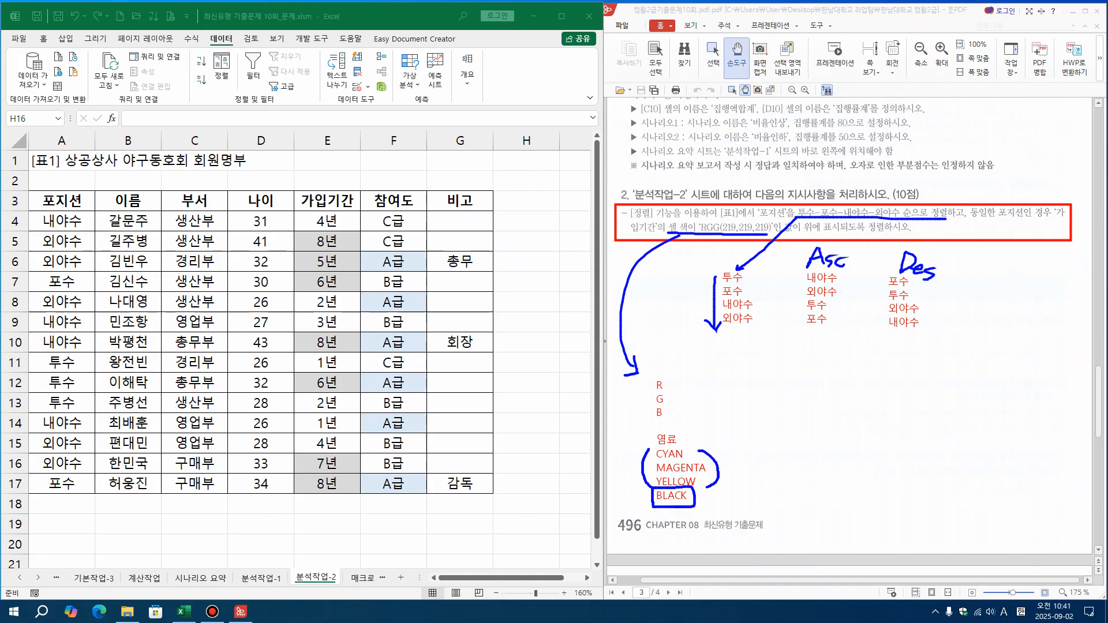
Write RED, GREEN and BLUE in red beside the letters R, G and B
{"action": "left_click", "coordinate": [676, 385]}
{"action": "left_click_drag", "start_coordinate": [684, 384], "coordinate": [679, 380]}
{"action": "type", "text": "RED"}
{"action": "key", "text": "Return"}
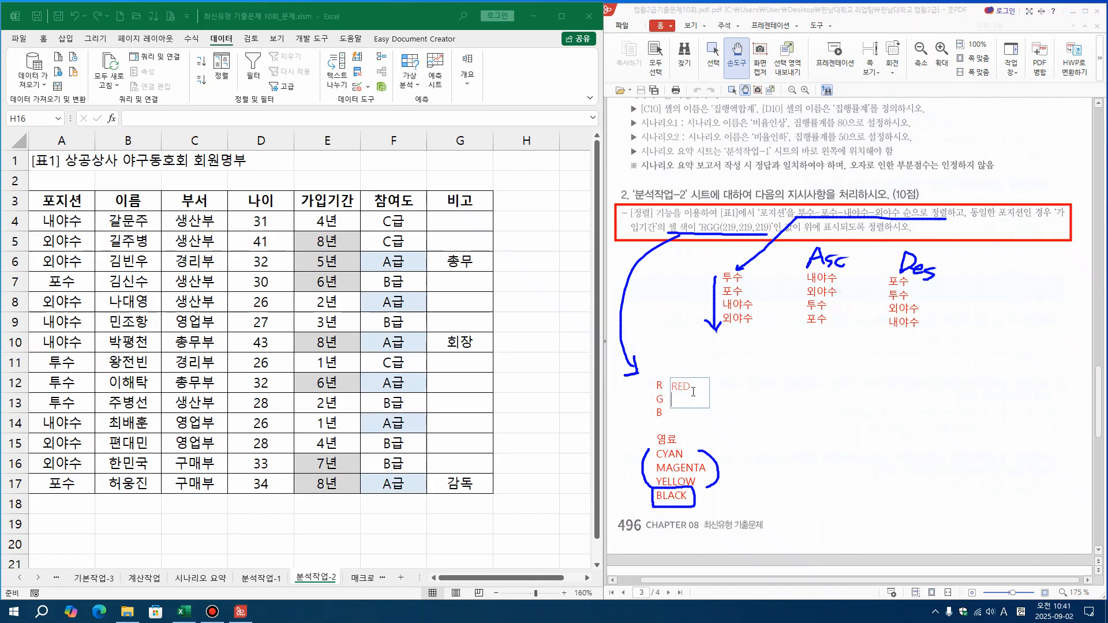
{"action": "type", "text": "GREEN"}
{"action": "key", "text": "Return"}
{"action": "type", "text": "BLUE"}
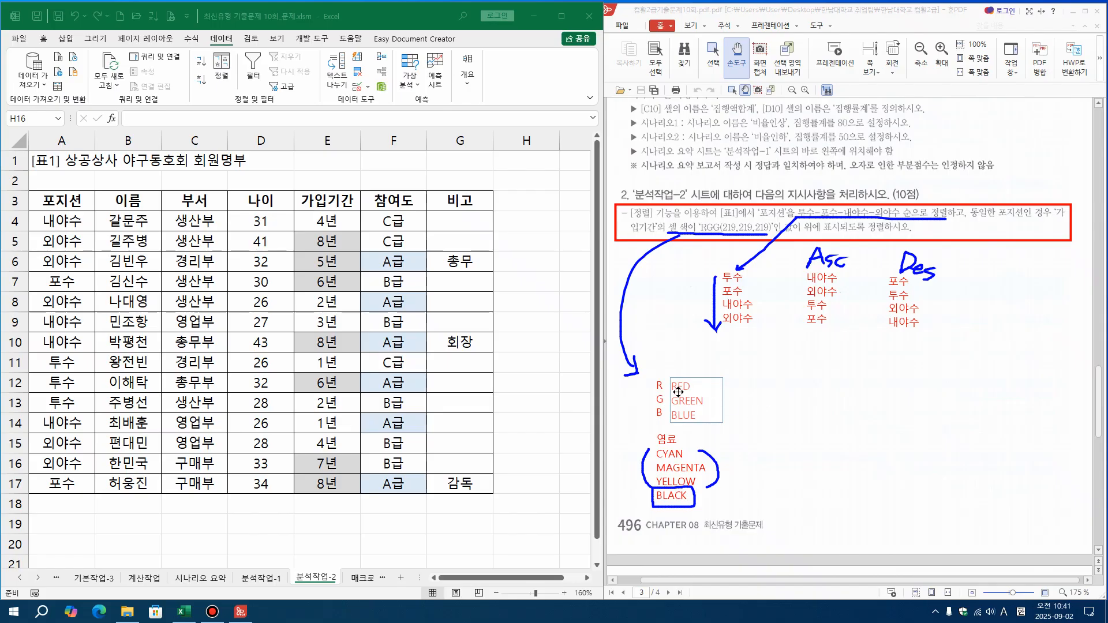
Add the line 투명, WHITE 가산혼합 under BLUE and finish the note
{"action": "key", "text": "Up"}
{"action": "key", "text": "Return"}
{"action": "key", "text": "Hangul"}
{"action": "type", "text": "투명,"}
{"action": "key", "text": "Hangul"}
{"action": "type", "text": "WHITE"}
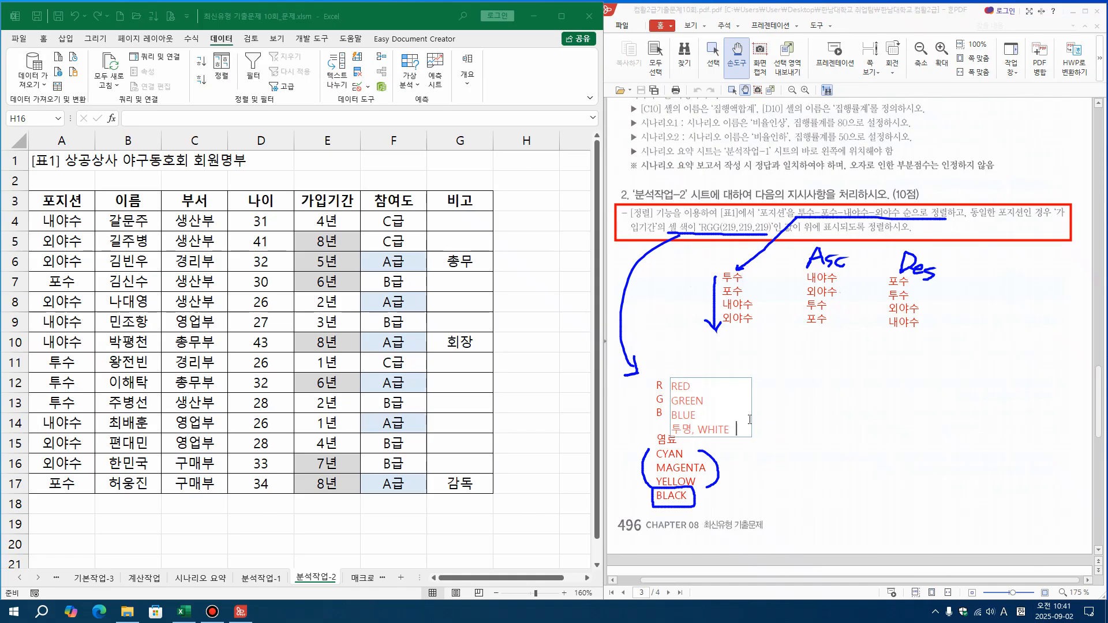
{"action": "key", "text": "Hangul"}
{"action": "type", "text": "가산혼합"}
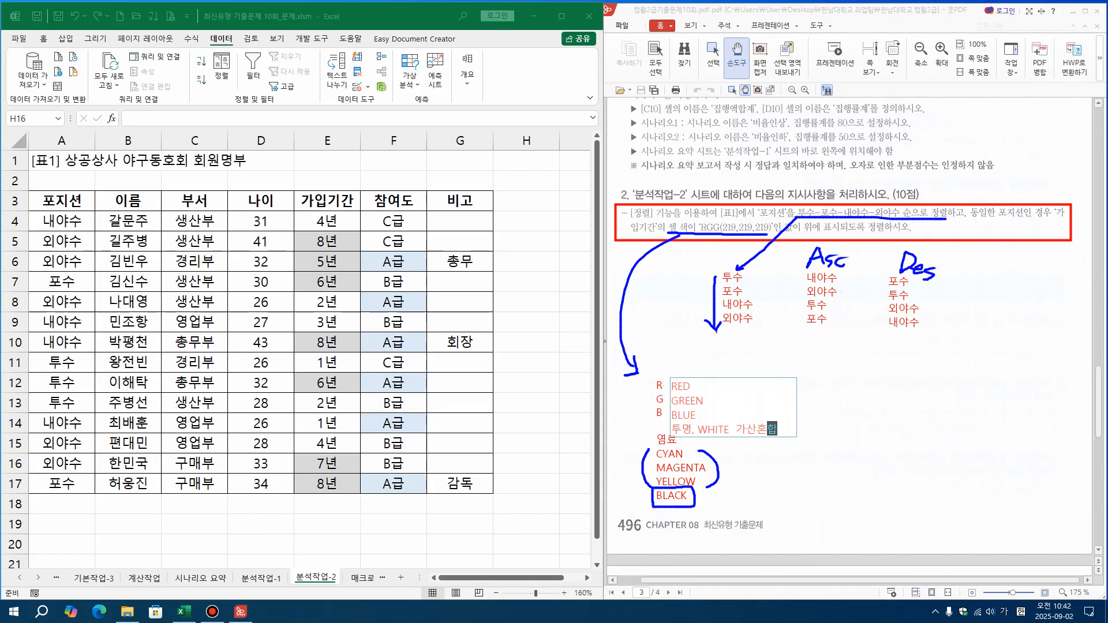
{"action": "key", "text": "Escape"}
Write the colour value range 0(0%) ~ 127~ 255 (100%) as a red note beside RED
{"action": "left_click", "coordinate": [718, 385]}
{"action": "left_click_drag", "start_coordinate": [722, 386], "coordinate": [720, 381]}
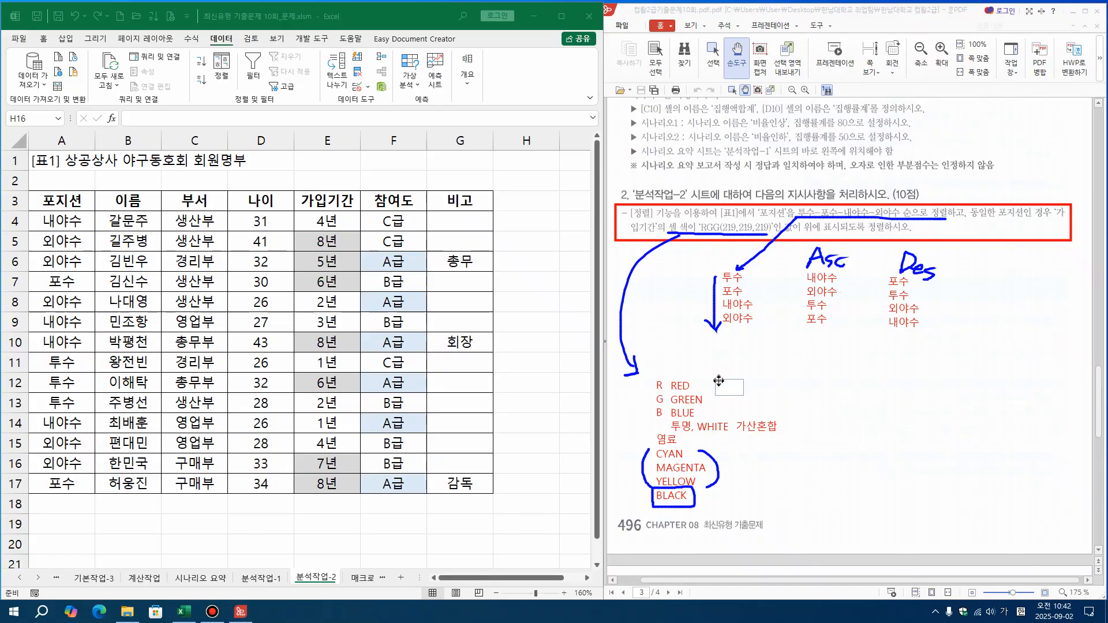
{"action": "type", "text": "0 ~ 128 ~"}
{"action": "key", "text": "BackSpace"}
{"action": "type", "text": "7"}
{"action": "type", "text": "255  100%"}
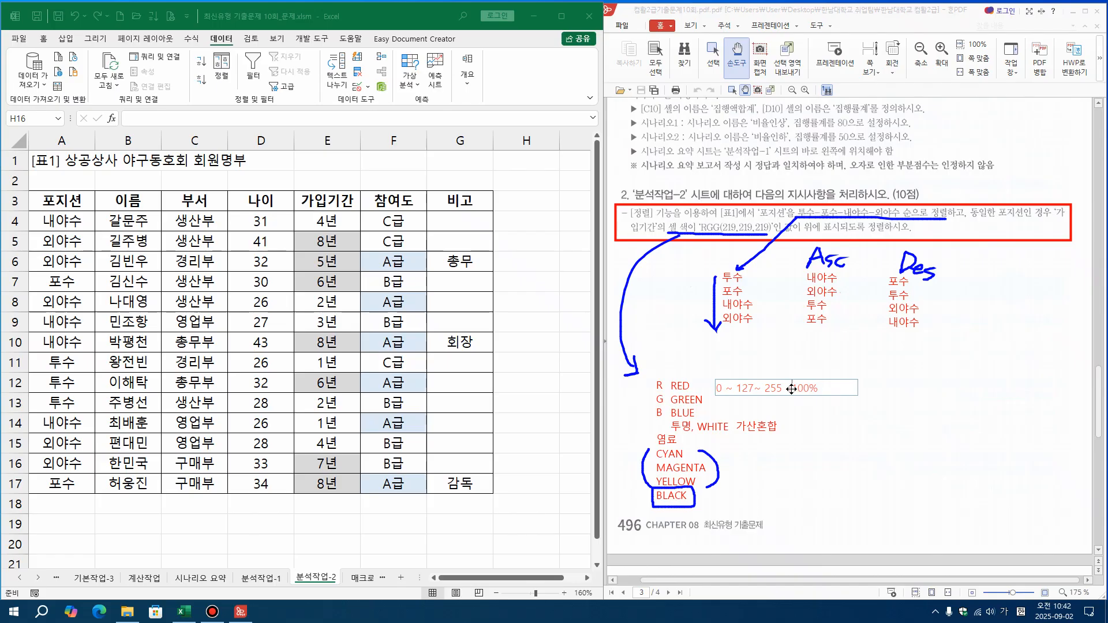
{"action": "type", "text": " )"}
{"action": "type", "text": "(0"}
{"action": "type", "text": "%"}
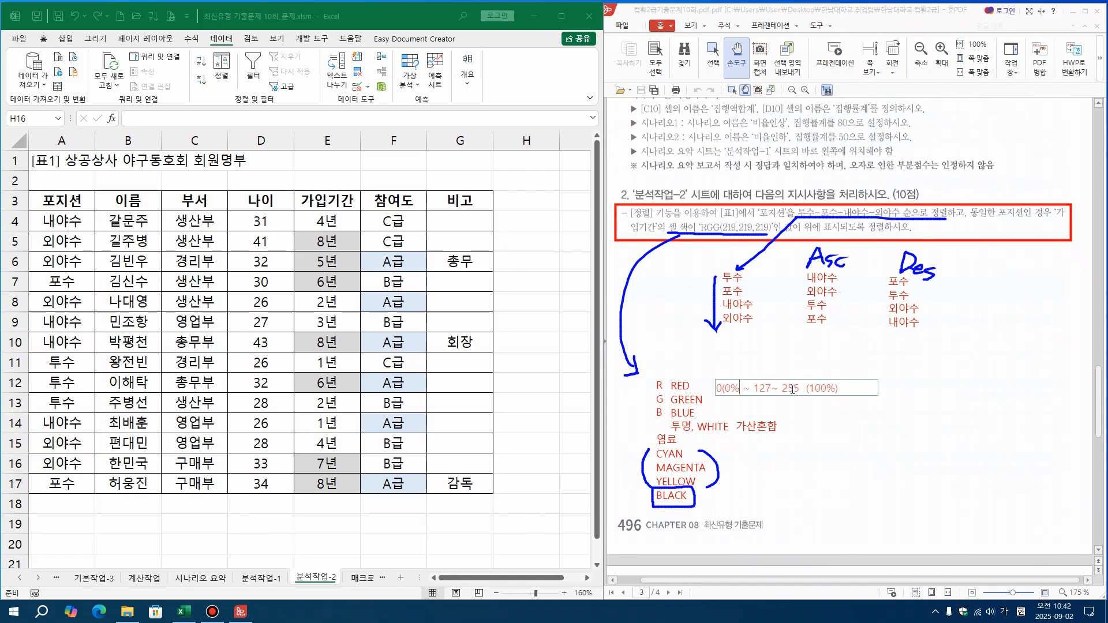
{"action": "type", "text": ")"}
Add 219 on three successive lines after the value range, one each for R, G and B
{"action": "type", "text": "19"}
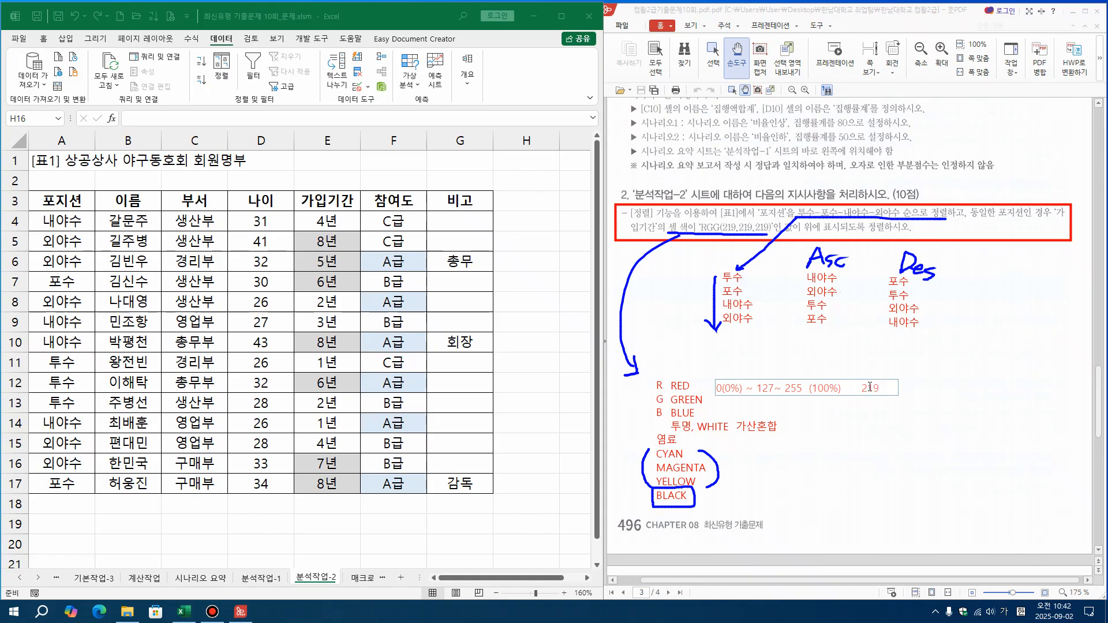
{"action": "key", "text": "Return"}
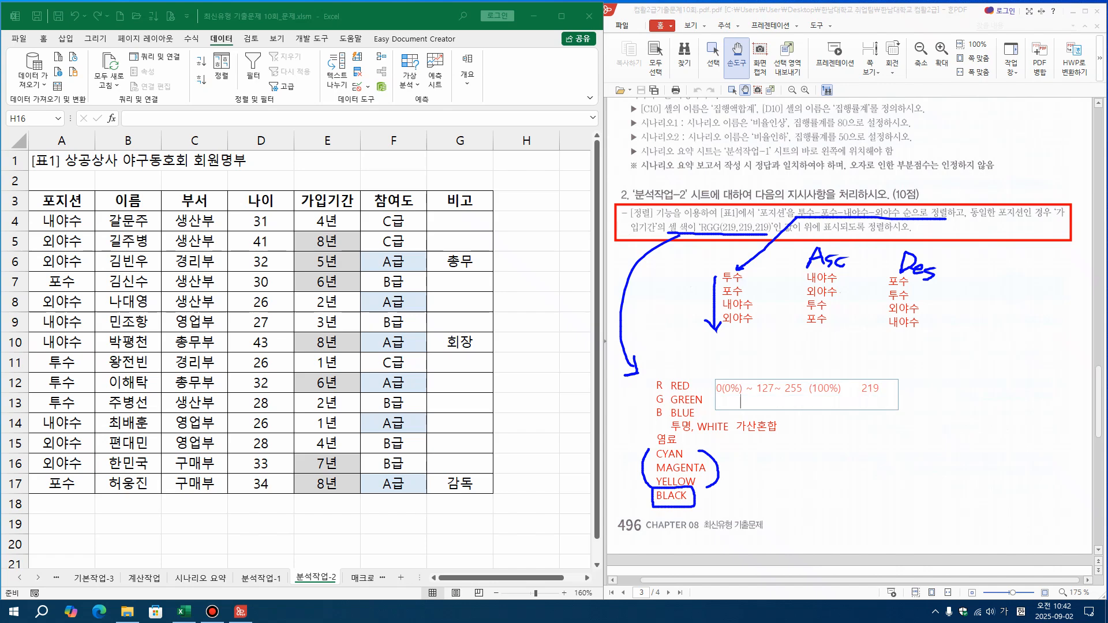
{"action": "type", "text": "219"}
{"action": "key", "text": "Return"}
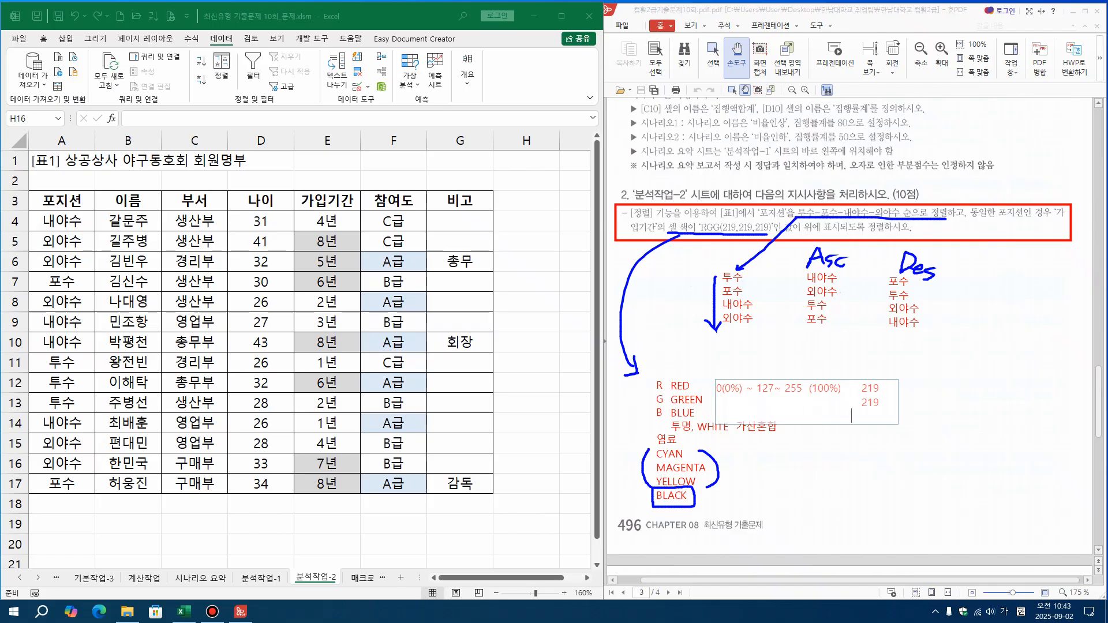
{"action": "type", "text": "219"}
{"action": "left_click", "coordinate": [889, 382]}
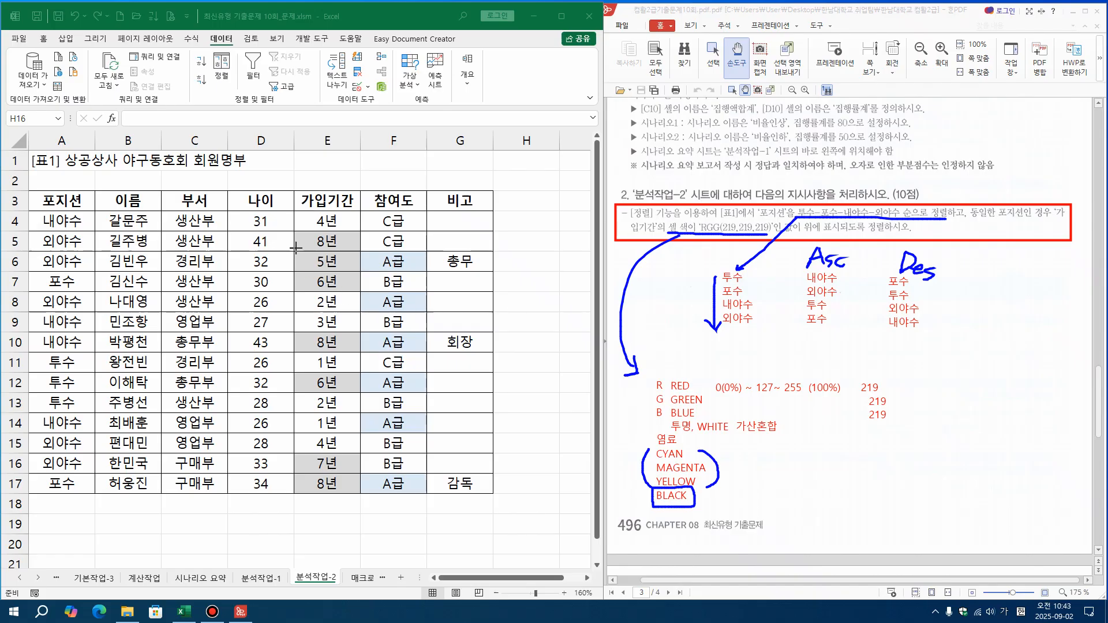
Draw red boxes around the grey 가입기간 cell E6 and around the three 219 values
{"action": "left_click_drag", "start_coordinate": [291, 250], "coordinate": [306, 265]}
{"action": "left_click_drag", "start_coordinate": [351, 270], "coordinate": [359, 271]}
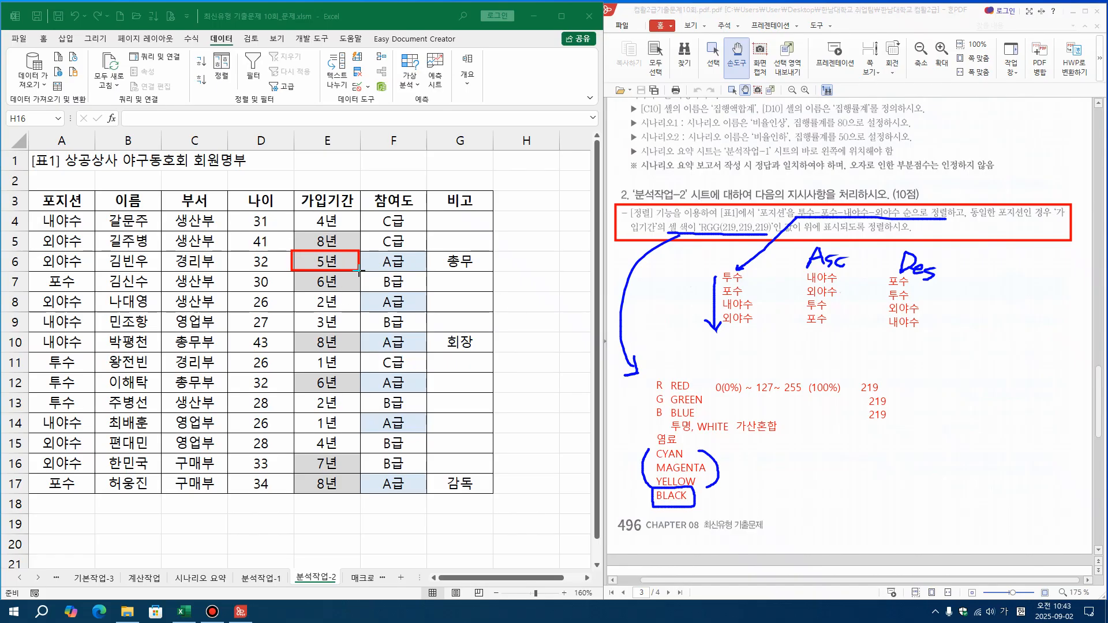
{"action": "left_click_drag", "start_coordinate": [858, 378], "coordinate": [895, 433]}
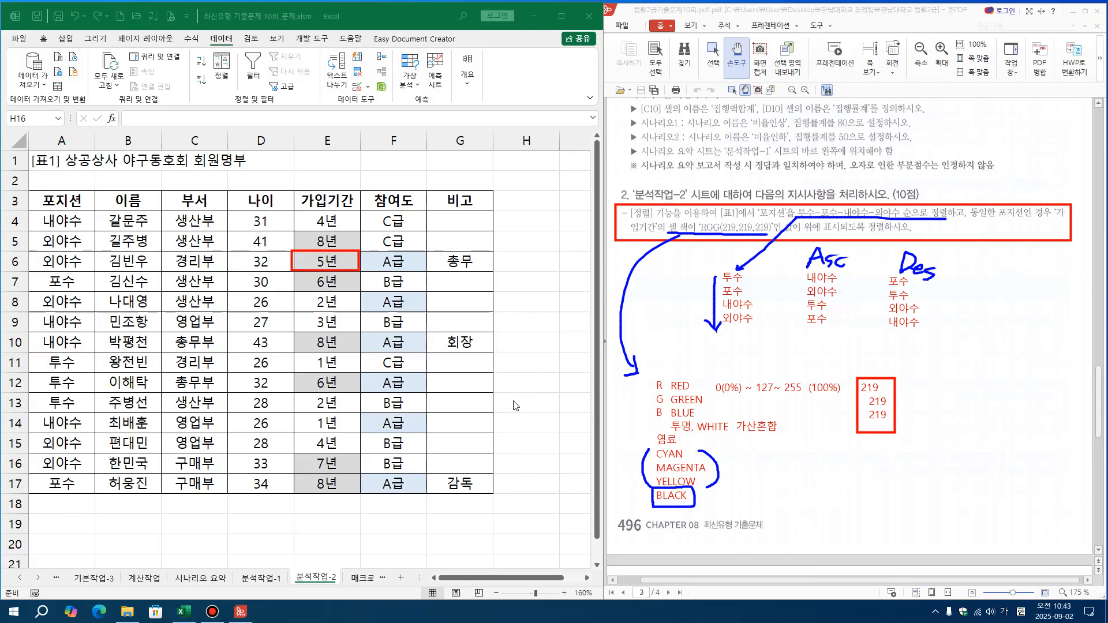
View the 사용자 지정 목록 editor and its new list entry area from the advanced options, and close everything without changes
{"action": "left_click", "coordinate": [158, 237]}
{"action": "mouse_move", "coordinate": [640, 5]}
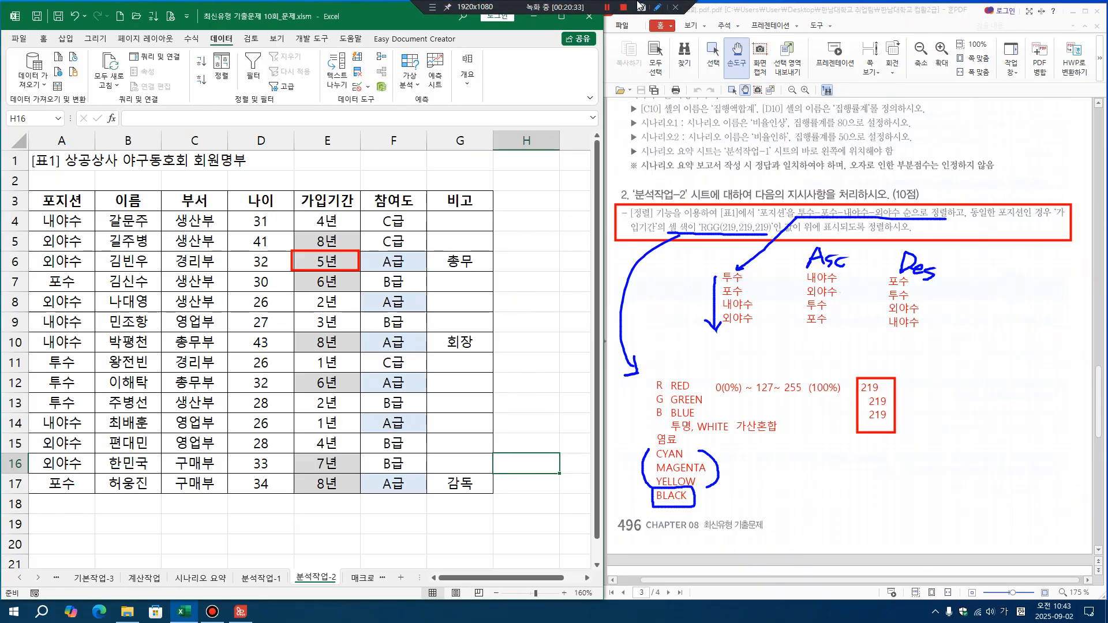
{"action": "left_click", "coordinate": [19, 39]}
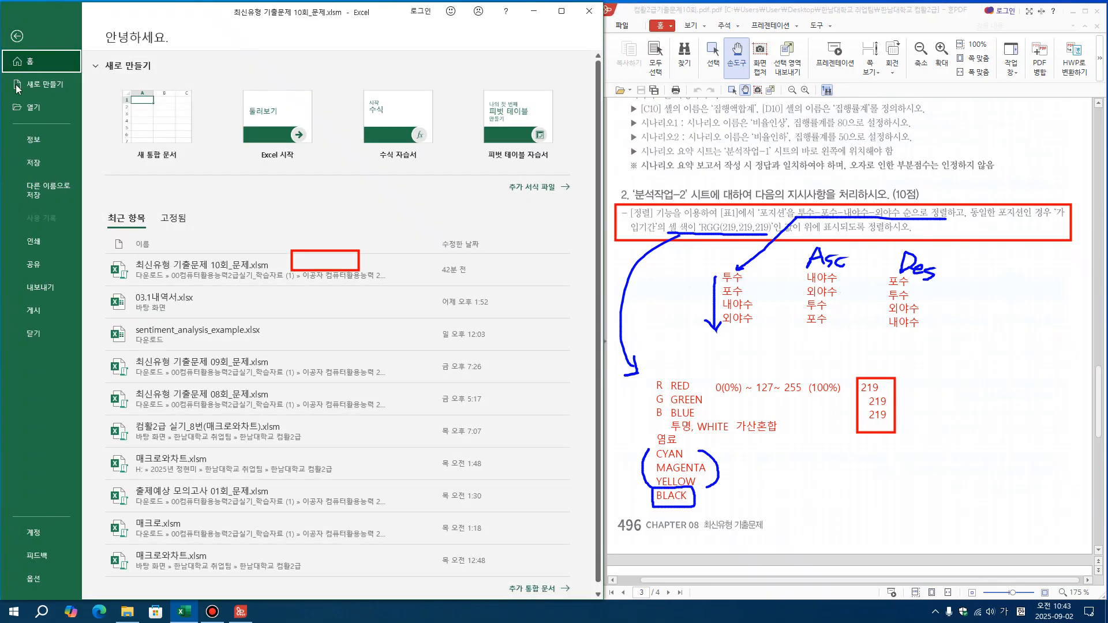
{"action": "left_click", "coordinate": [32, 579]}
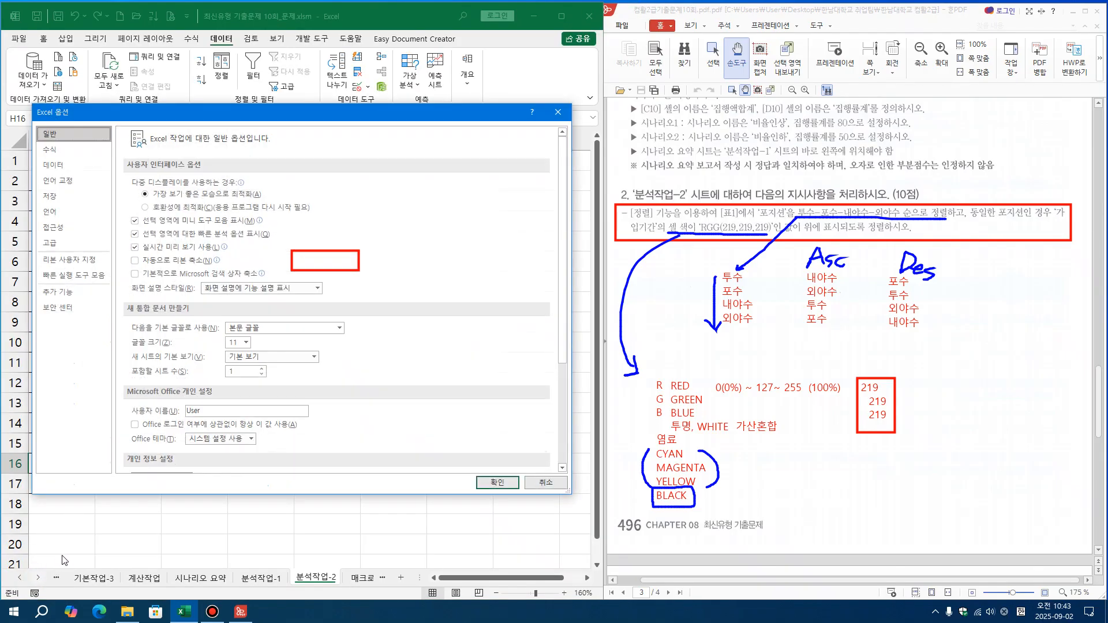
{"action": "left_click", "coordinate": [51, 243]}
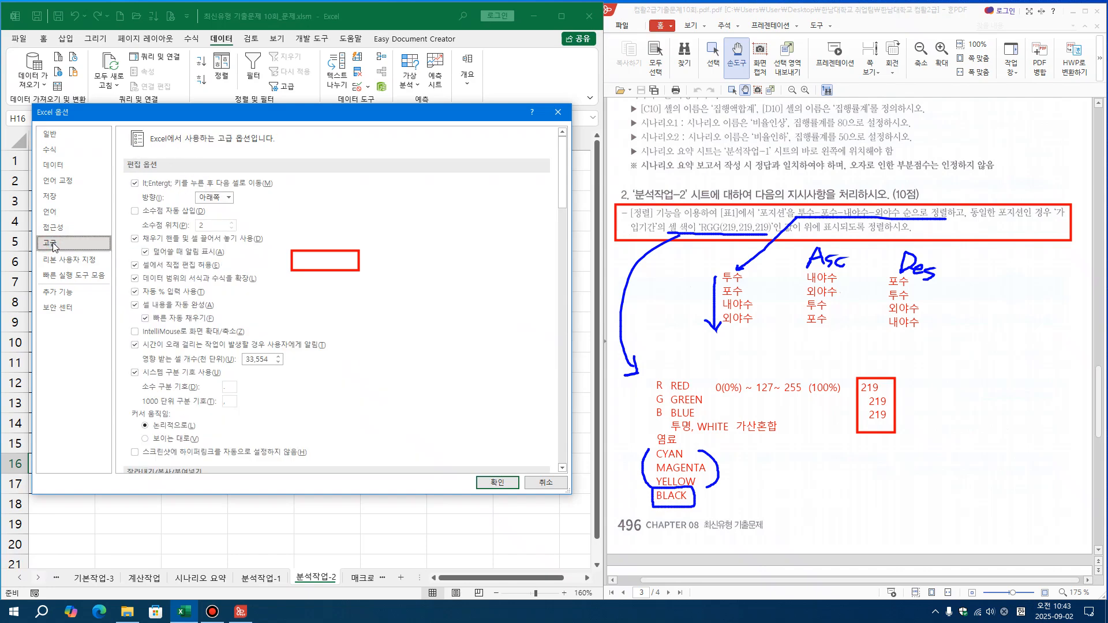
{"action": "left_click_drag", "start_coordinate": [561, 207], "coordinate": [563, 462]}
{"action": "left_click", "coordinate": [324, 349]}
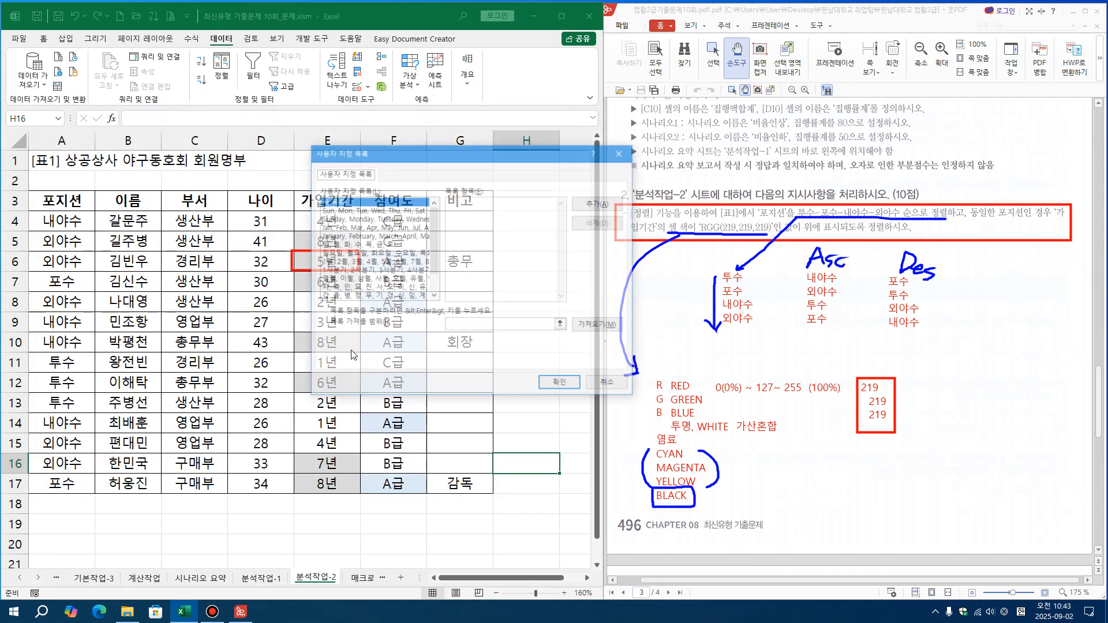
{"action": "left_click", "coordinate": [509, 224]}
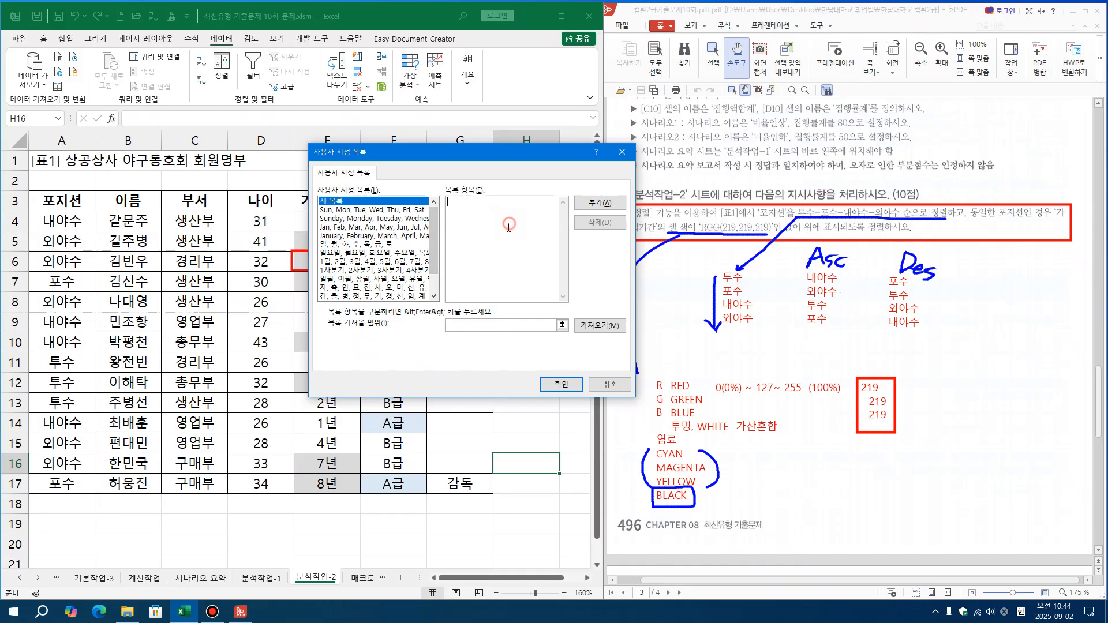
{"action": "left_click", "coordinate": [608, 387]}
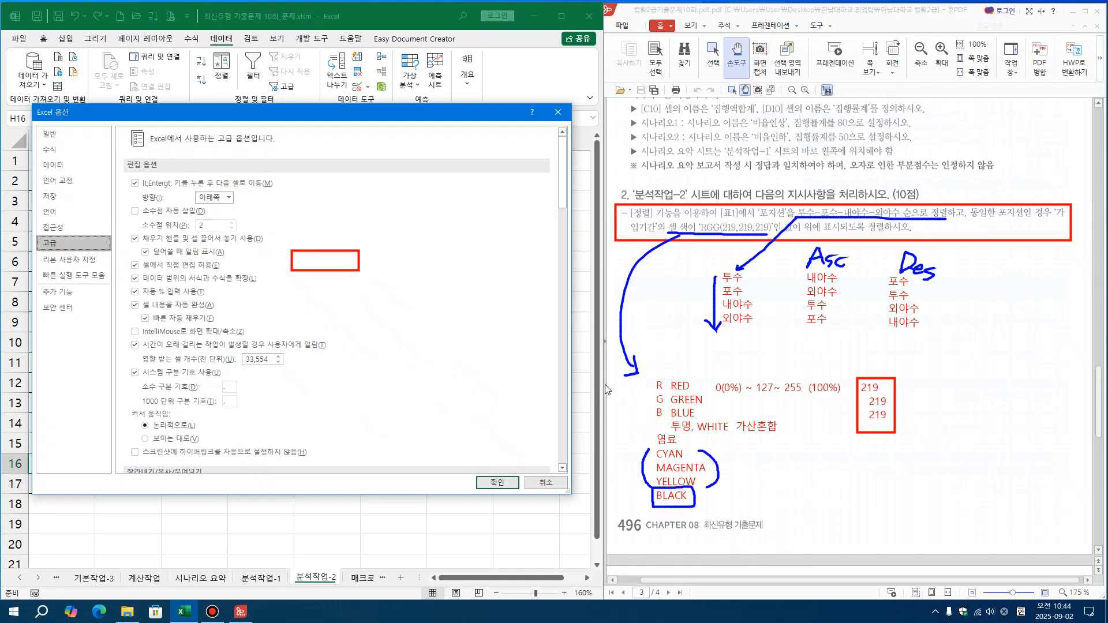
{"action": "left_click", "coordinate": [546, 482]}
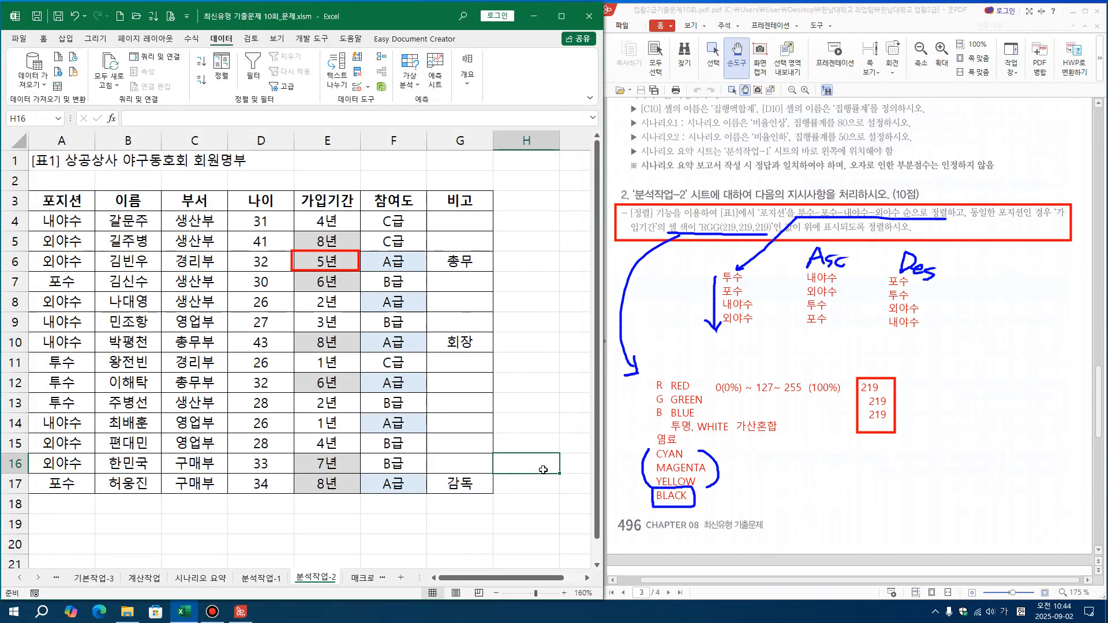
Select the table range A3:G17 and mark the 정렬 command with a red box
{"action": "left_click", "coordinate": [488, 379]}
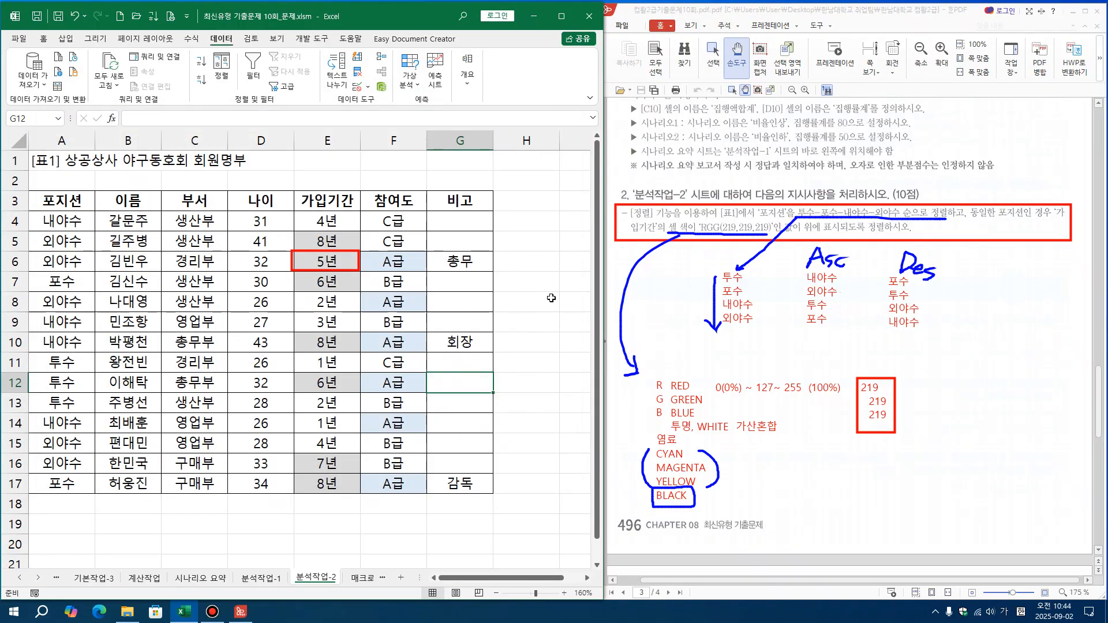
{"action": "left_click", "coordinate": [518, 302]}
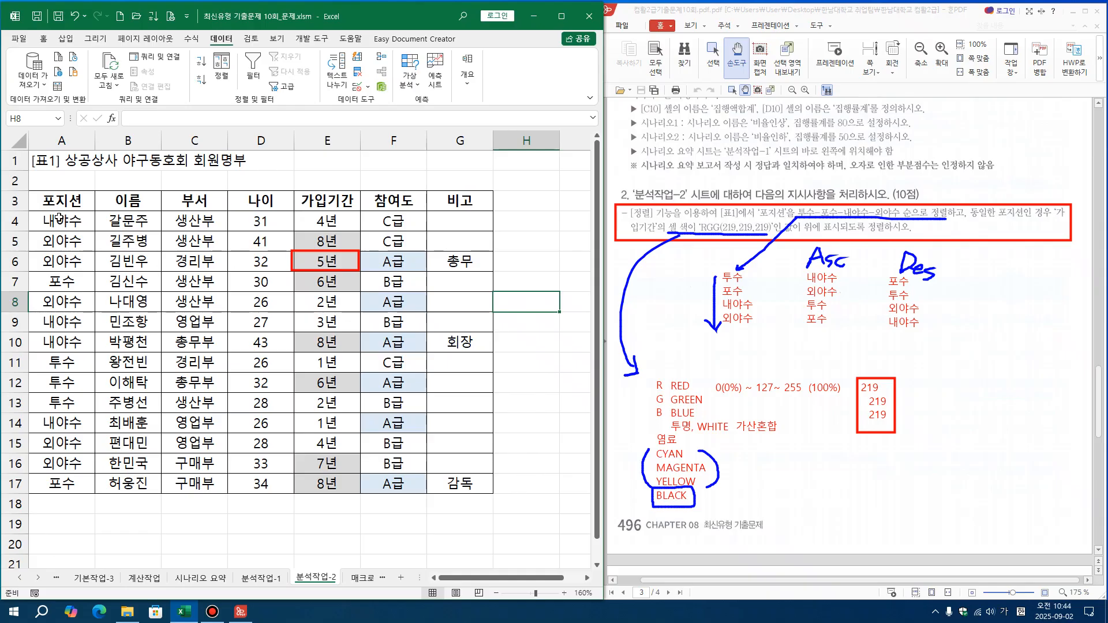
{"action": "left_click_drag", "start_coordinate": [58, 203], "coordinate": [459, 484]}
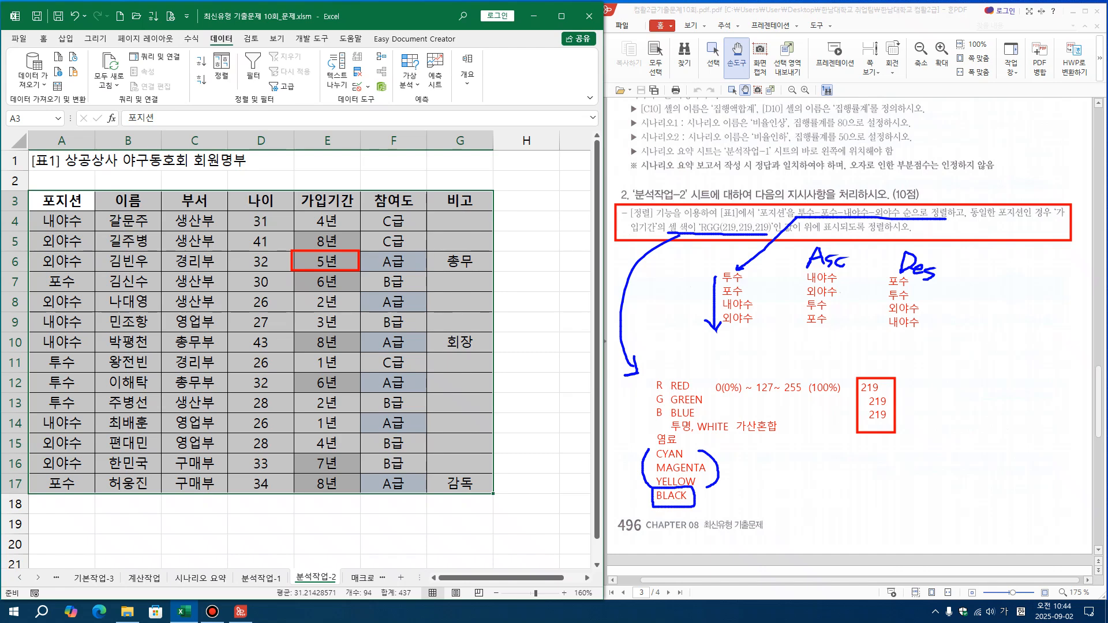
{"action": "left_click", "coordinate": [1071, 234]}
{"action": "left_click_drag", "start_coordinate": [208, 50], "coordinate": [237, 101]}
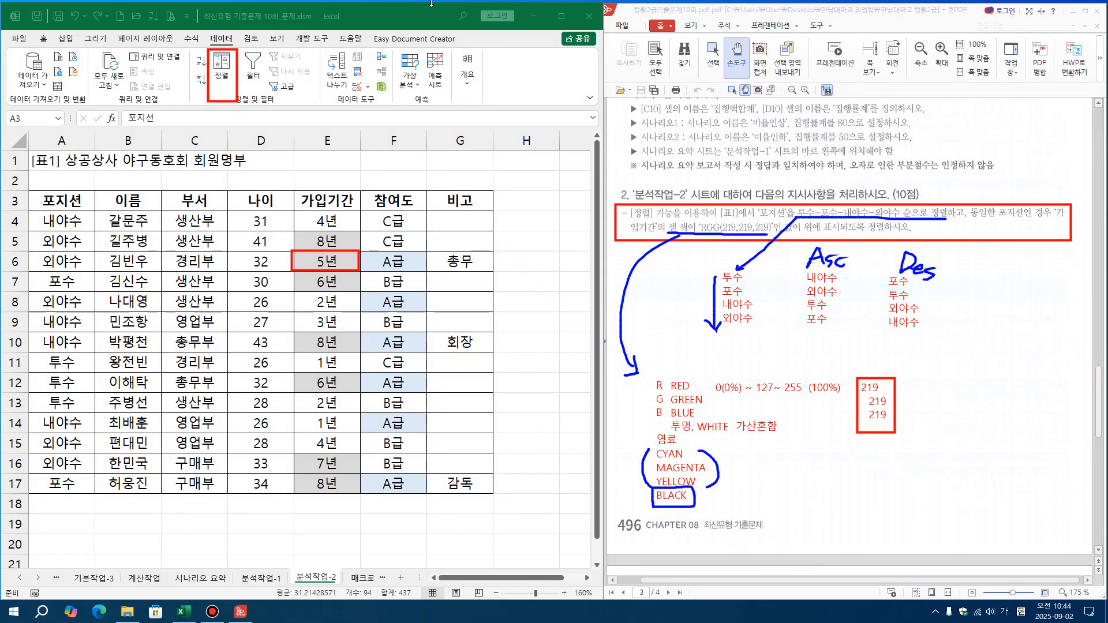
{"action": "key", "text": "ctrl+a"}
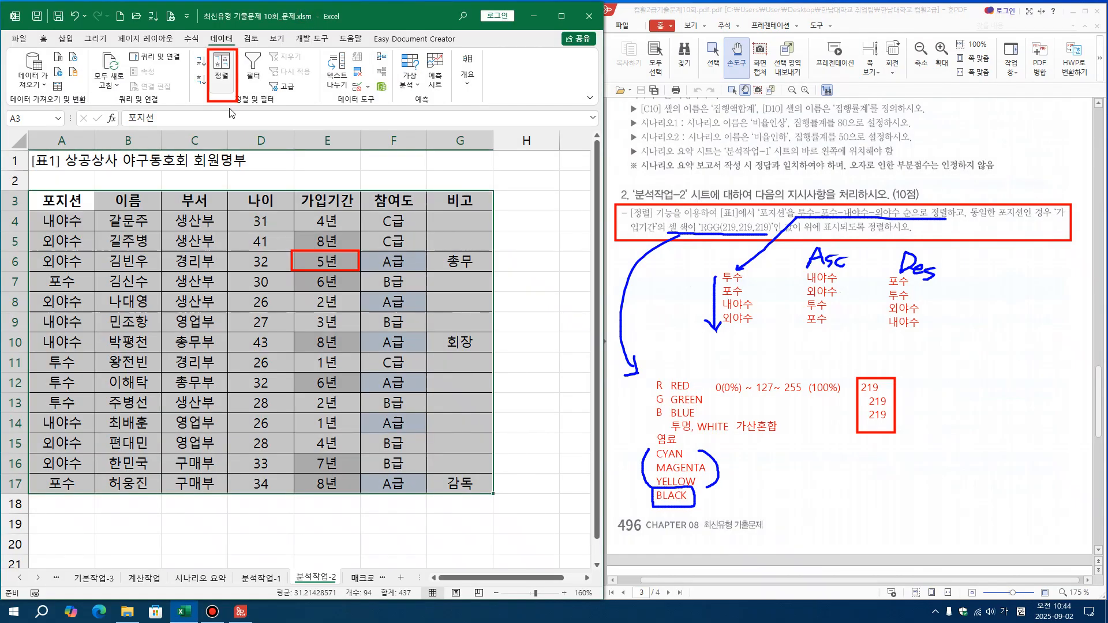
Start a sort on the selected table and set its first sort key to 포지션, sorted on 셀 값
{"action": "left_click", "coordinate": [223, 62]}
{"action": "left_click_drag", "start_coordinate": [375, 220], "coordinate": [233, 419]}
{"action": "left_click", "coordinate": [256, 464]}
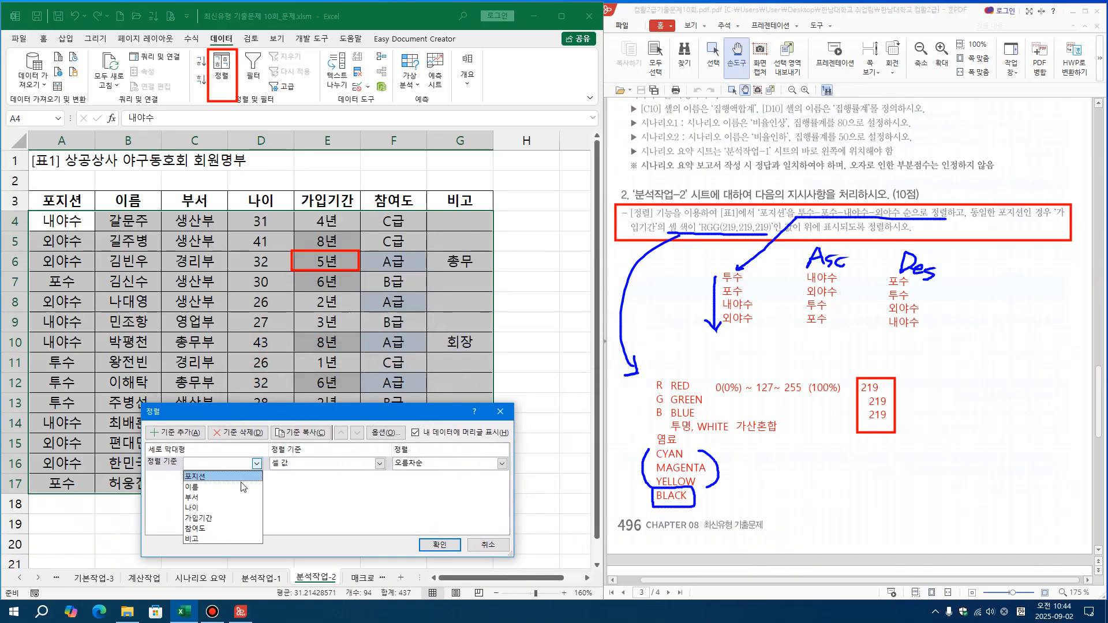
{"action": "left_click", "coordinate": [216, 482]}
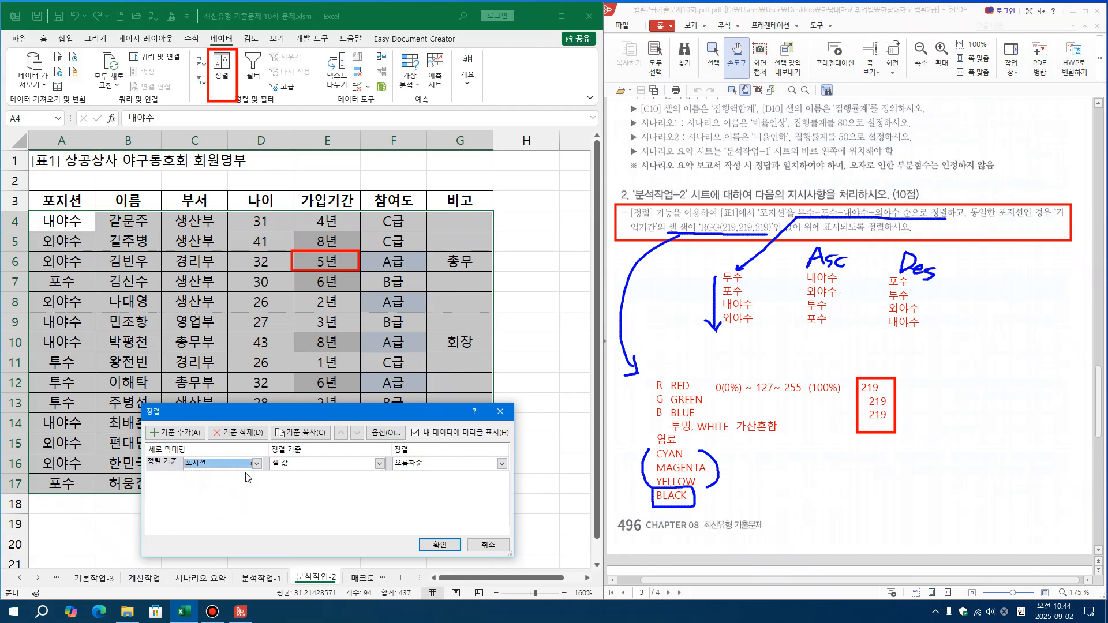
{"action": "left_click", "coordinate": [311, 466]}
{"action": "left_click", "coordinate": [312, 468]}
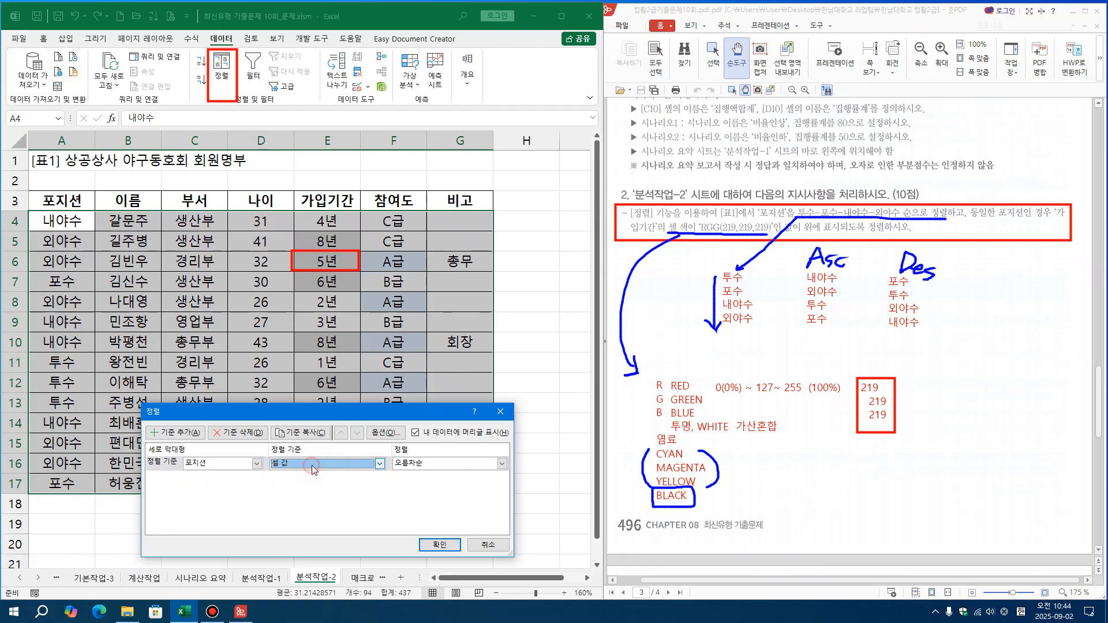
Open the 사용자 지정 목록 editor for the 포지션 order and draw red arrows across its list and item areas
{"action": "left_click", "coordinate": [485, 464]}
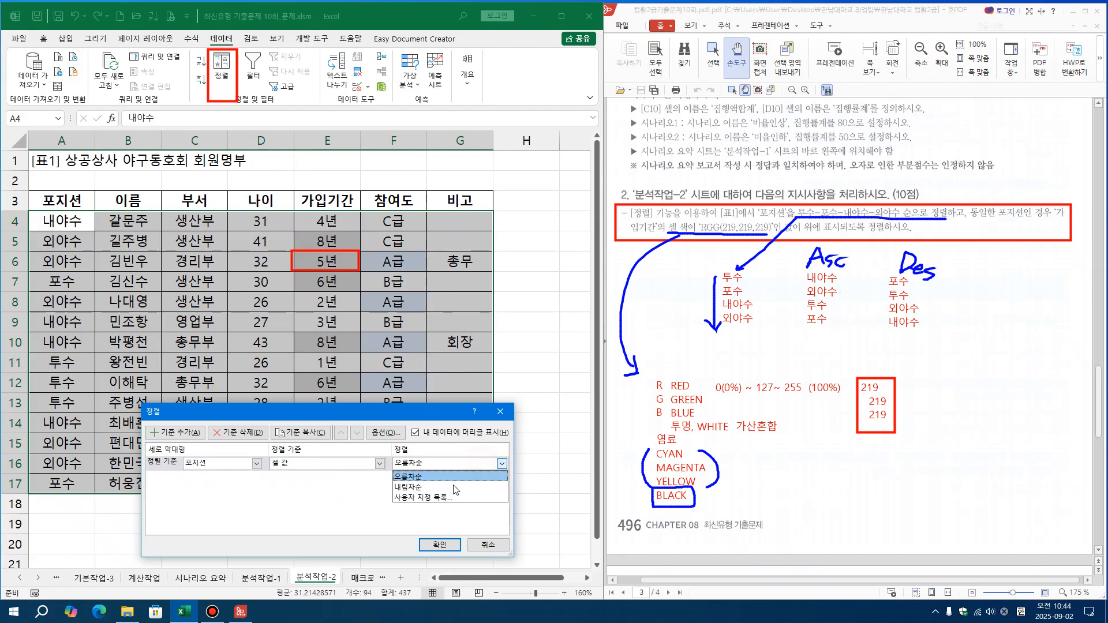
{"action": "left_click", "coordinate": [409, 497]}
{"action": "left_click_drag", "start_coordinate": [443, 155], "coordinate": [327, 351]}
{"action": "left_click", "coordinate": [391, 424]}
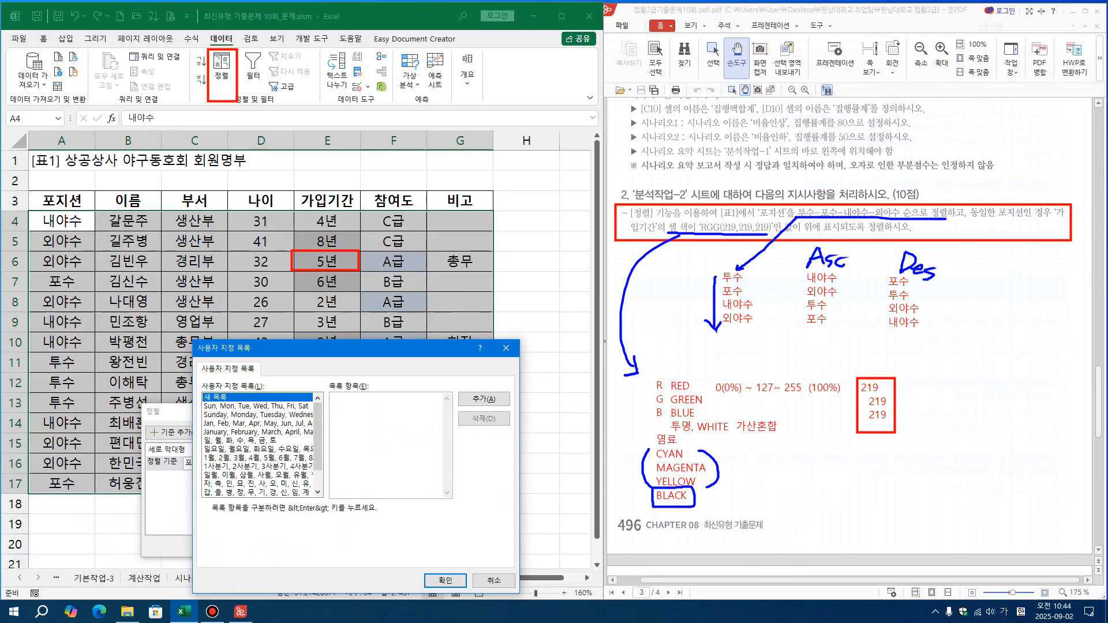
{"action": "key", "text": "ctrl+alt+d"}
{"action": "left_click_drag", "start_coordinate": [201, 418], "coordinate": [433, 405]}
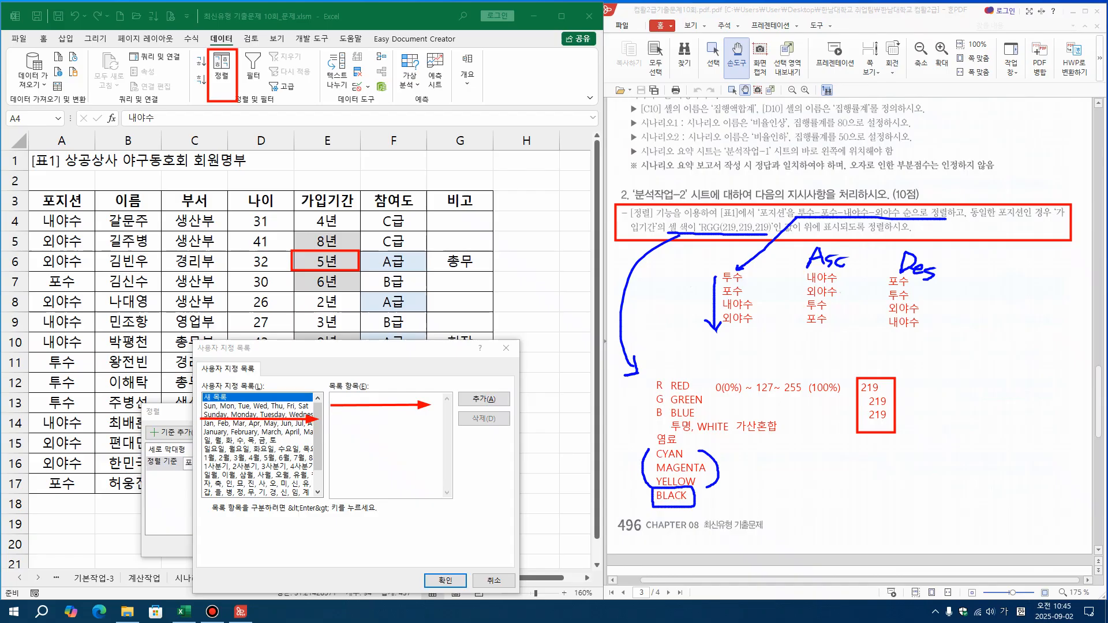
Enter 투수, 포수, 내야수 and 외야수 on separate lines as the new custom list's items
{"action": "left_click", "coordinate": [357, 400]}
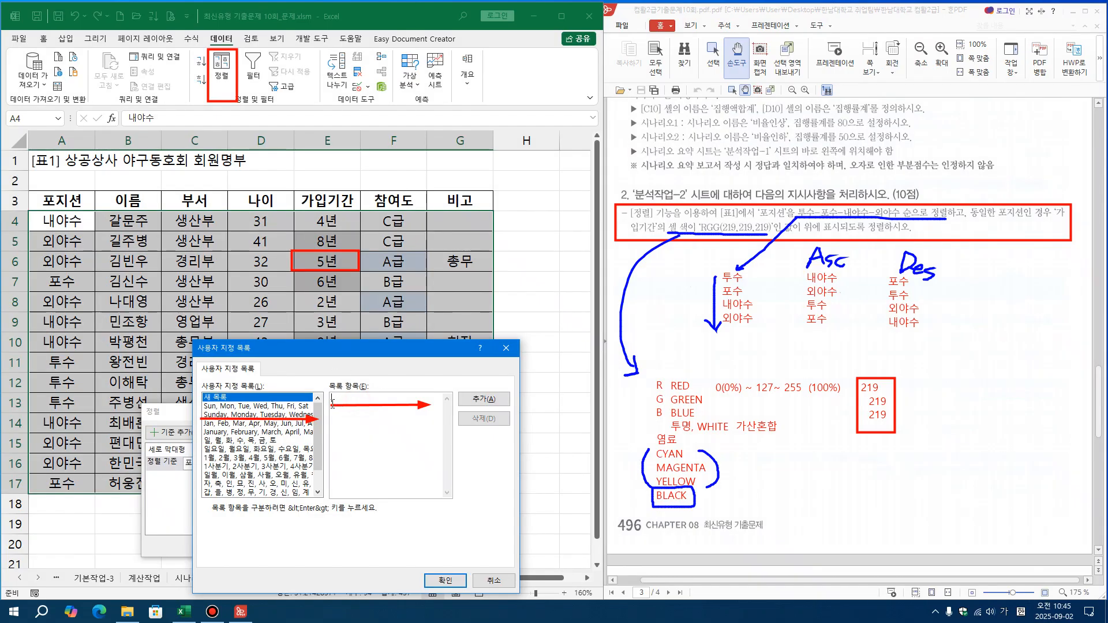
{"action": "type", "text": "투수"}
{"action": "key", "text": "Return"}
{"action": "type", "text": "포수 "}
{"action": "type", "text": "내야수 "}
{"action": "type", "text": "외야수"}
Undo the arrow over the list items, then add the new list and apply it as the 포지션 sort order
{"action": "key", "text": "ctrl+alt+d"}
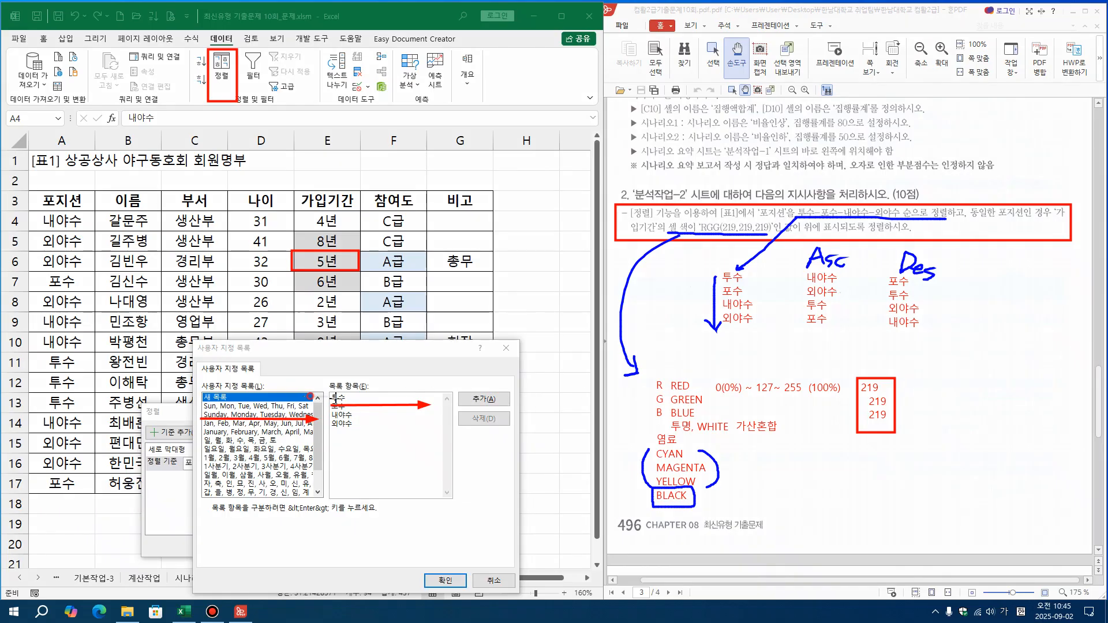
{"action": "key", "text": "ctrl+z"}
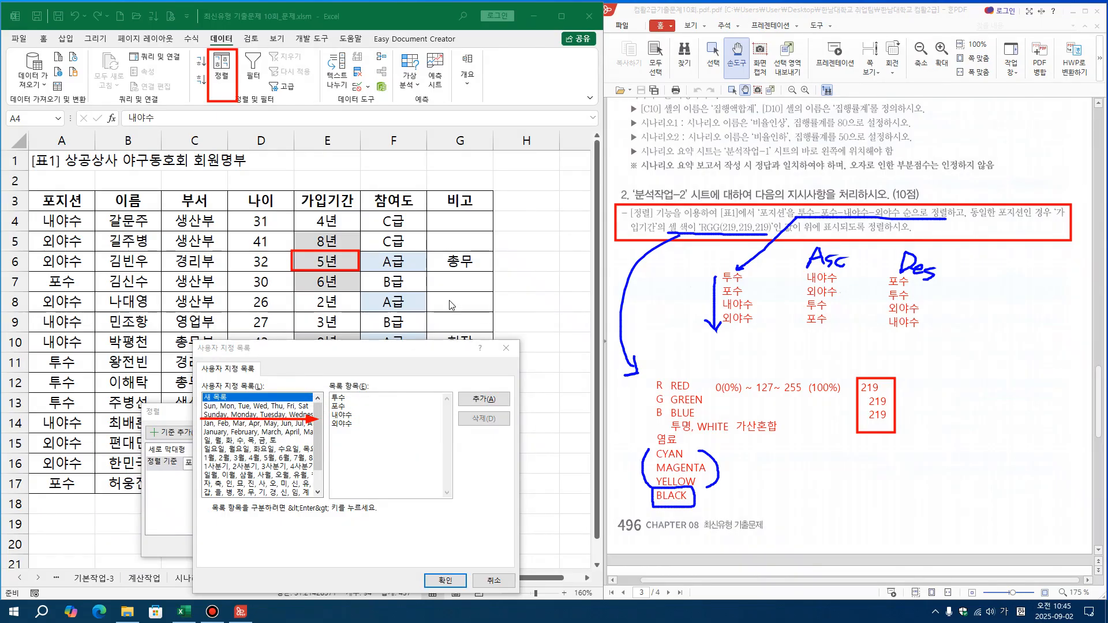
{"action": "key", "text": "ctrl+alt+d"}
{"action": "left_click", "coordinate": [484, 399]}
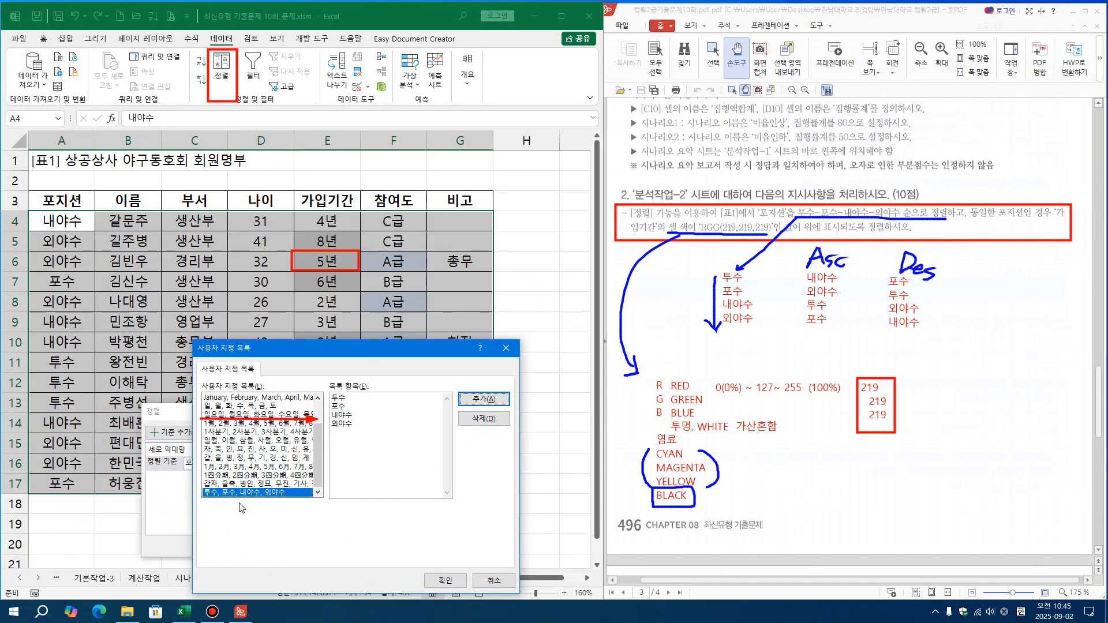
{"action": "left_click", "coordinate": [445, 580]}
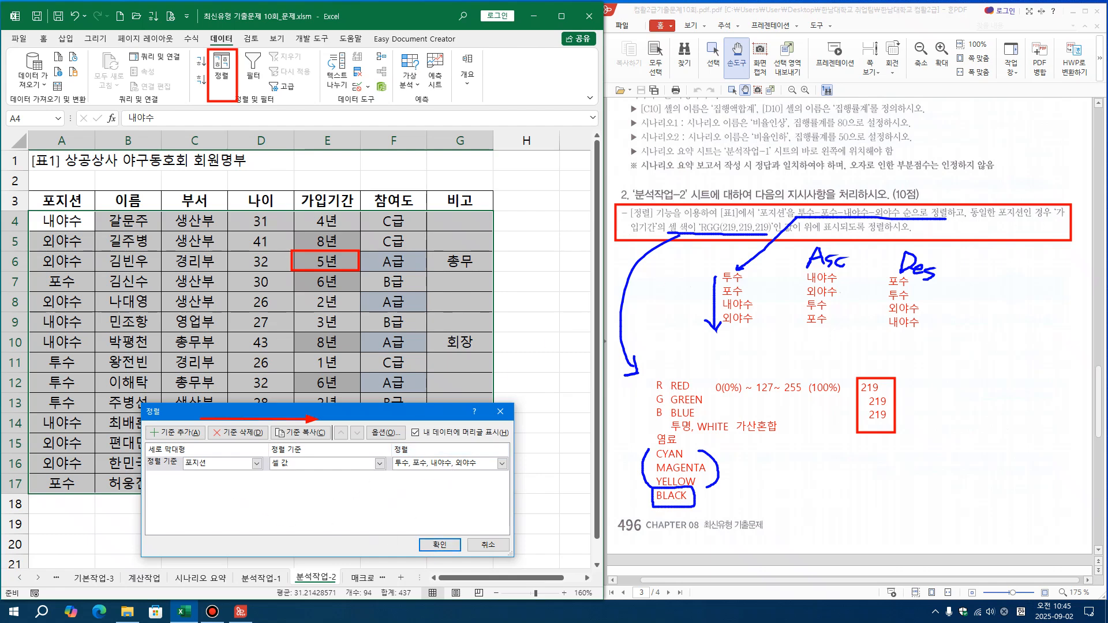
Clear the remaining red arrow and the red box around cell E6
{"action": "left_click_drag", "start_coordinate": [165, 336], "coordinate": [530, 529]}
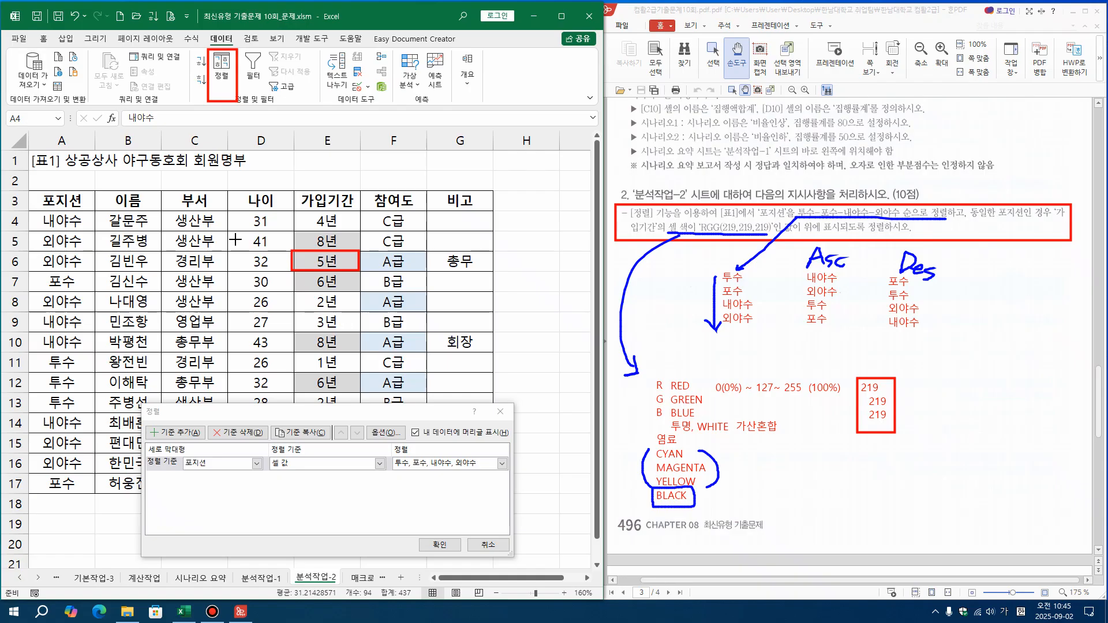
{"action": "mouse_move", "coordinate": [239, 220]}
{"action": "left_mouse_down"}
{"action": "mouse_move", "coordinate": [275, 251]}
{"action": "mouse_move", "coordinate": [464, 345]}
{"action": "left_mouse_up"}
{"action": "left_click", "coordinate": [242, 500]}
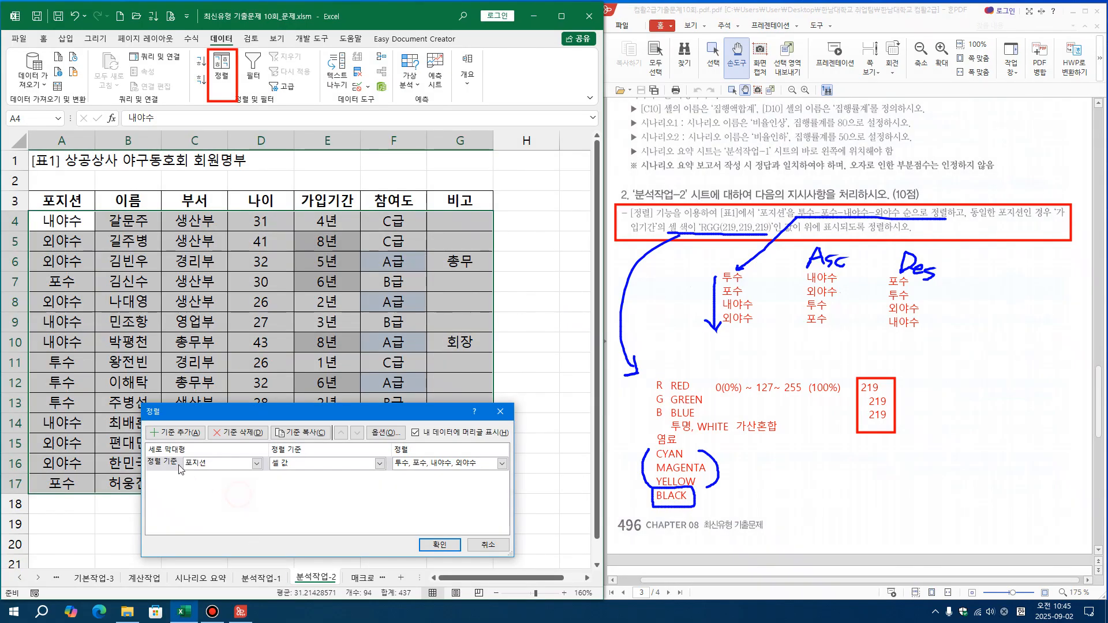
Add a second sort level based on the 가입기간 column
{"action": "left_click", "coordinate": [188, 434]}
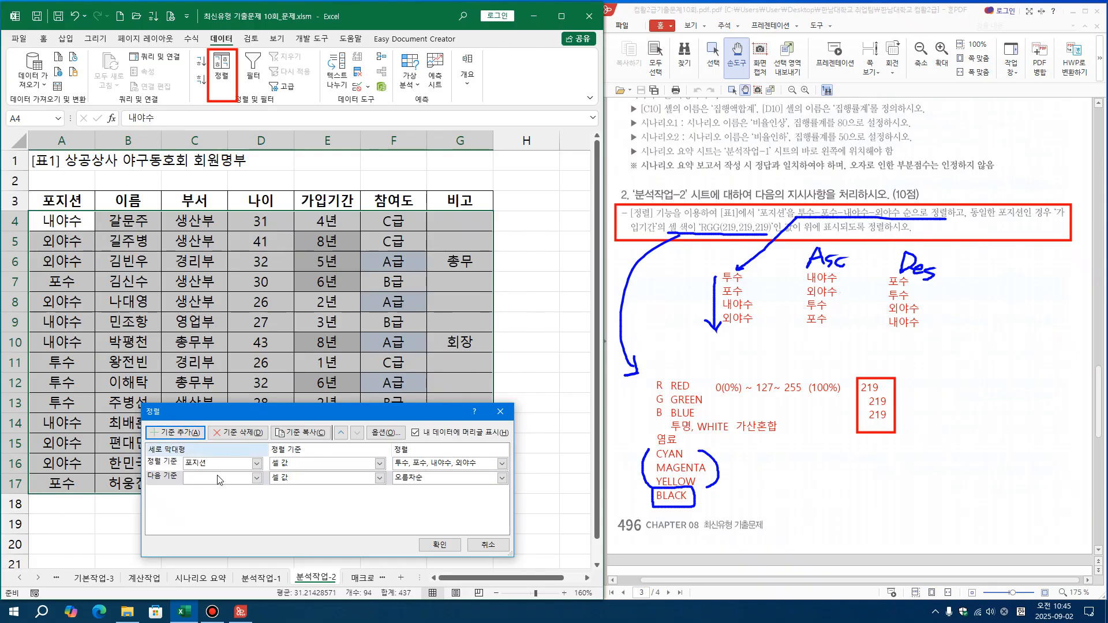
{"action": "left_click", "coordinate": [256, 478]}
{"action": "left_click", "coordinate": [226, 541]}
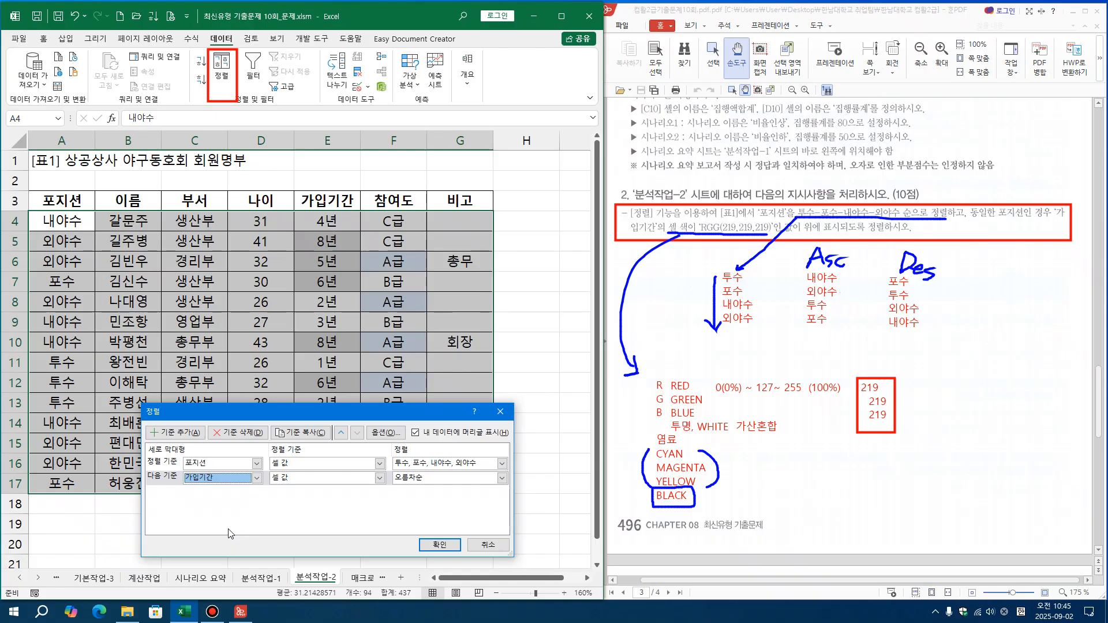
Sort the 가입기간 level on 셀 색 and open its cell colour choices
{"action": "left_click", "coordinate": [309, 482]}
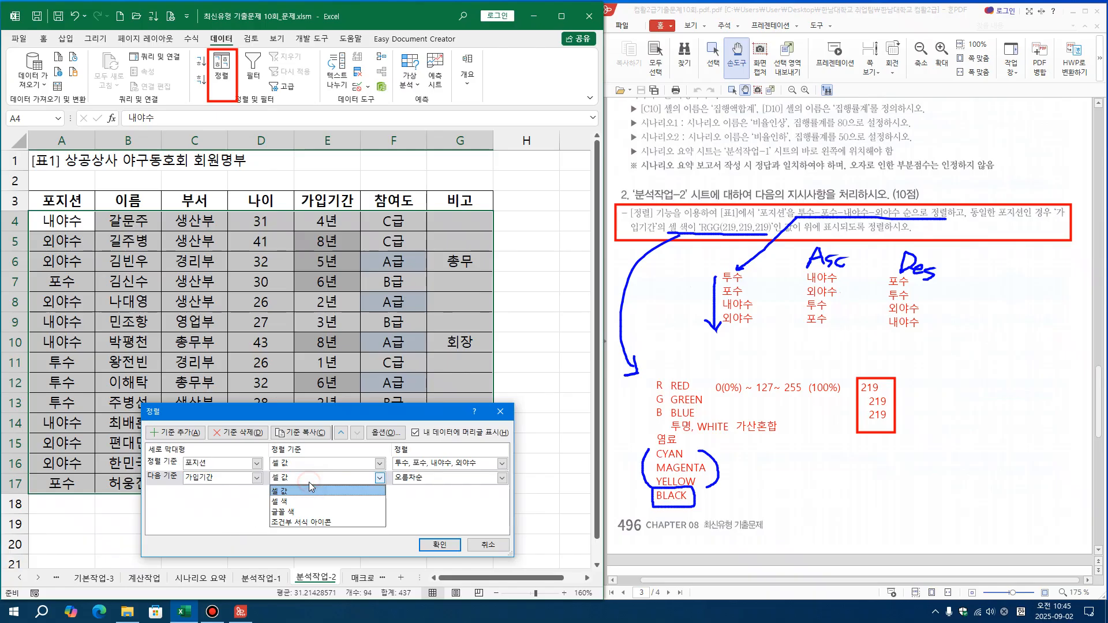
{"action": "left_click", "coordinate": [310, 482]}
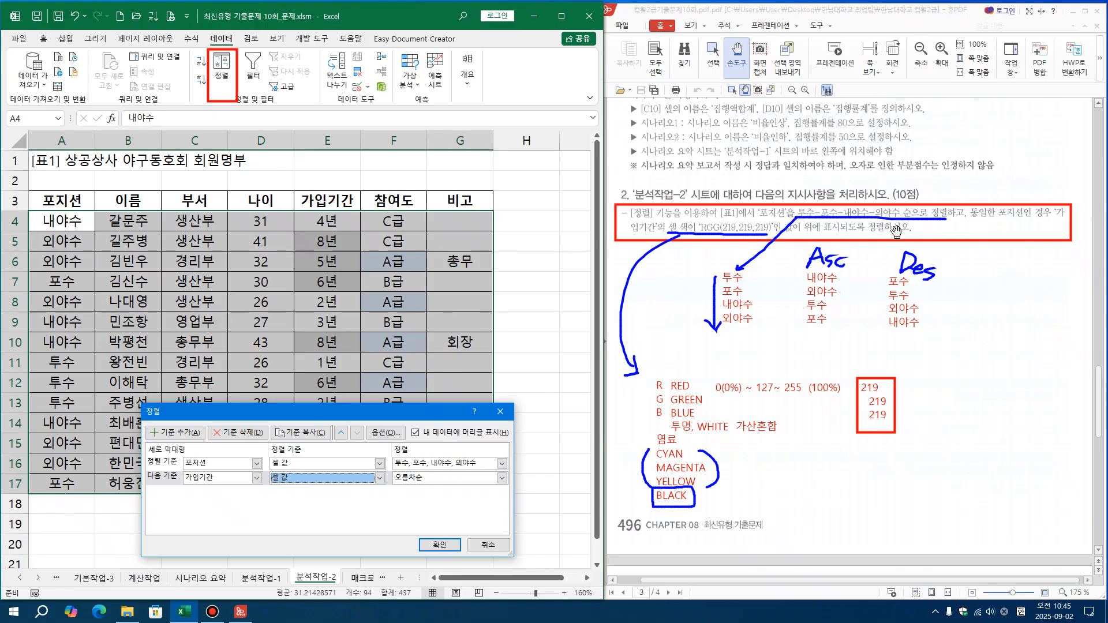
{"action": "left_click", "coordinate": [345, 478]}
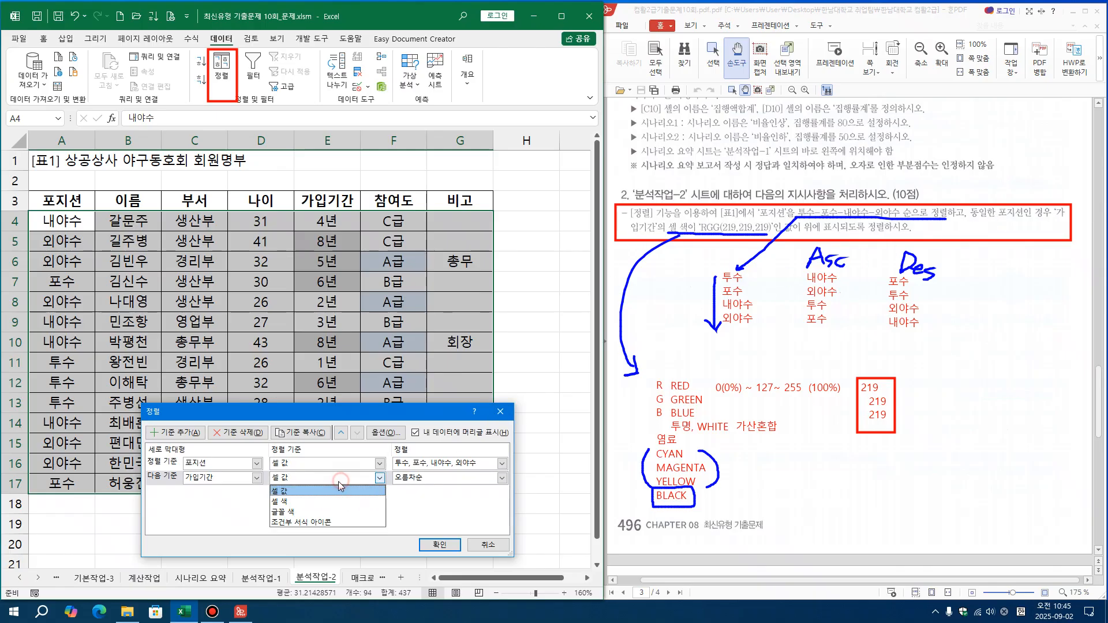
{"action": "left_click", "coordinate": [312, 501]}
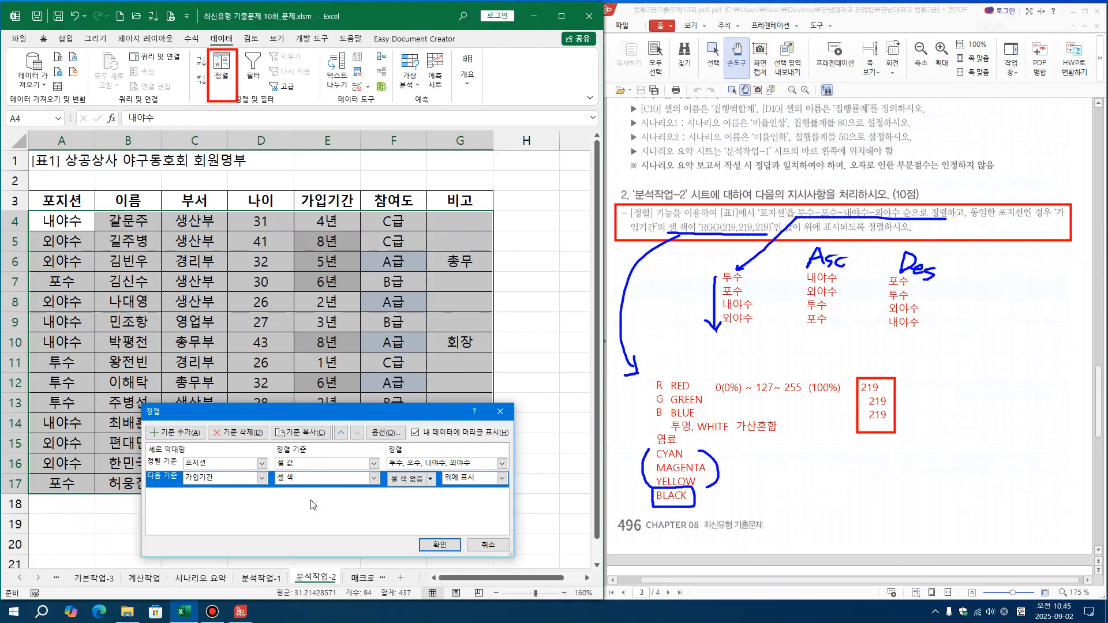
{"action": "left_click", "coordinate": [432, 479]}
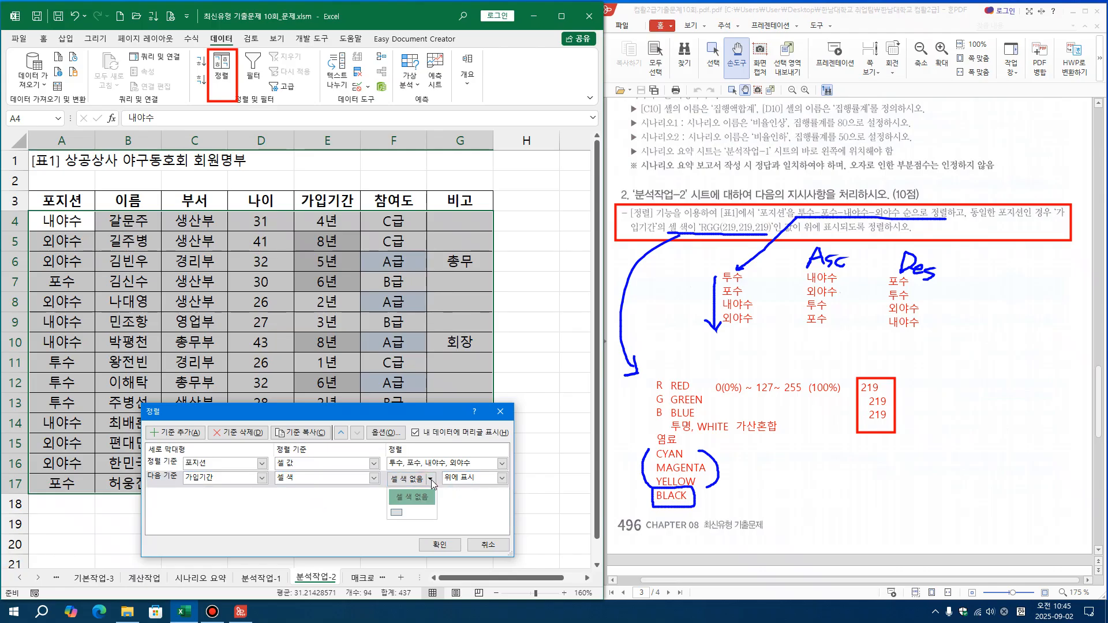
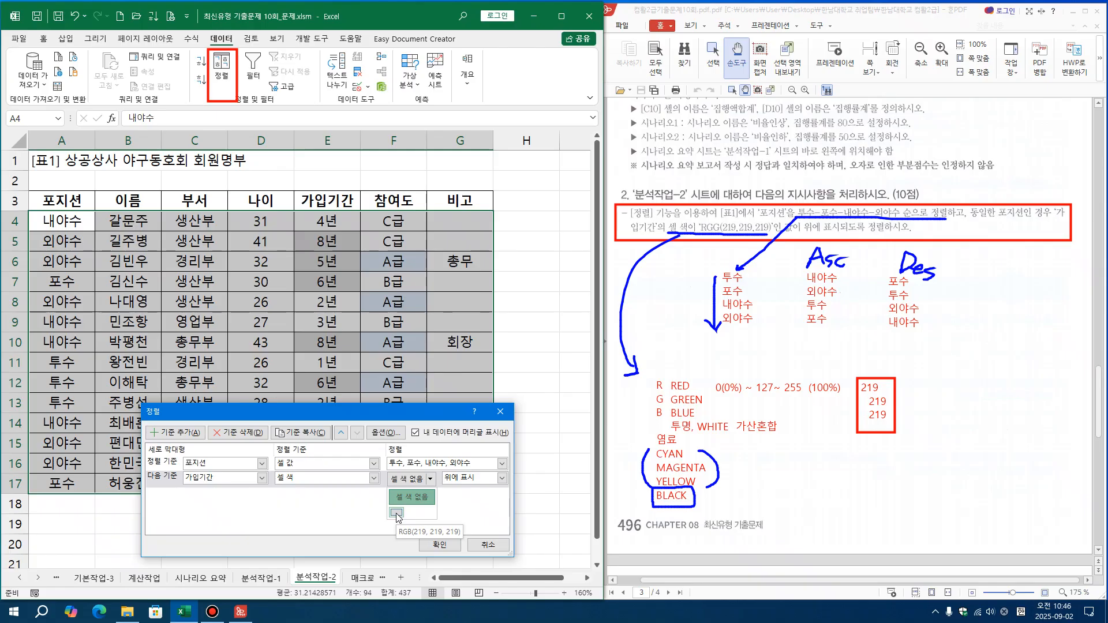
Set the 가입기간 level's cell colour to RGB(219, 219, 219) with 위에 표시, box that wording in the task, and apply the sort
{"action": "left_click", "coordinate": [396, 514]}
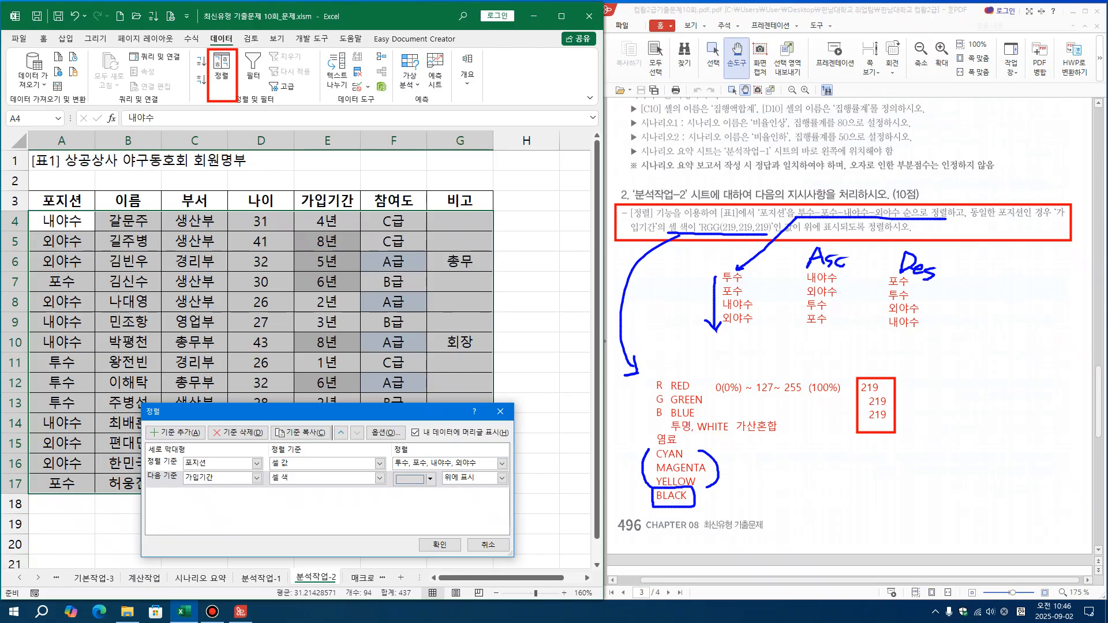
{"action": "key", "text": "ctrl+shift+3"}
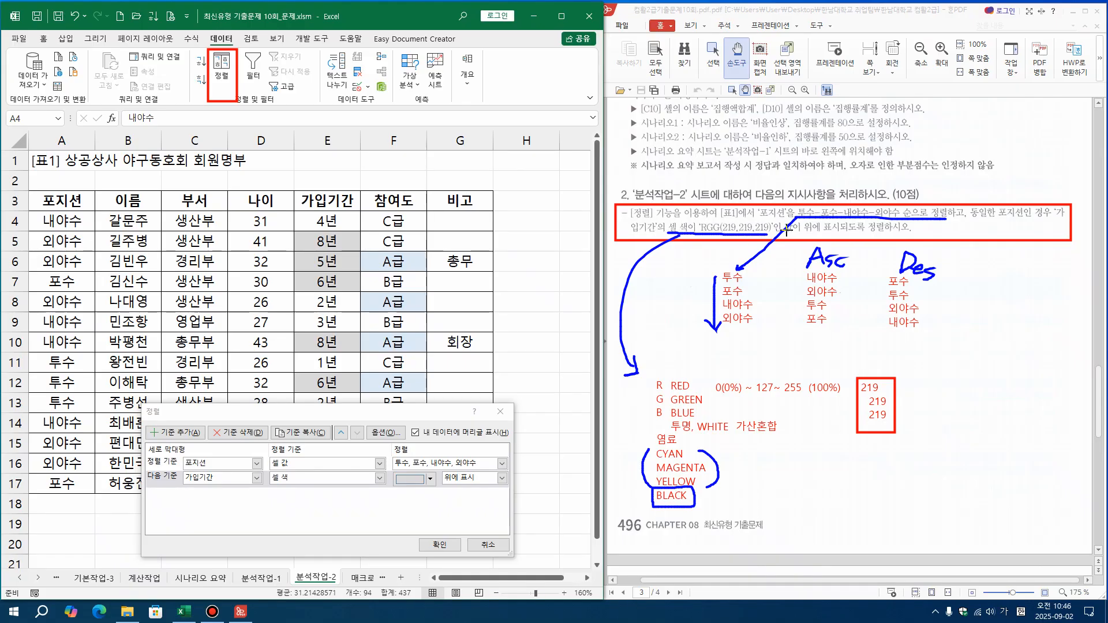
{"action": "left_click_drag", "start_coordinate": [800, 222], "coordinate": [830, 238]}
{"action": "left_click", "coordinate": [502, 479]}
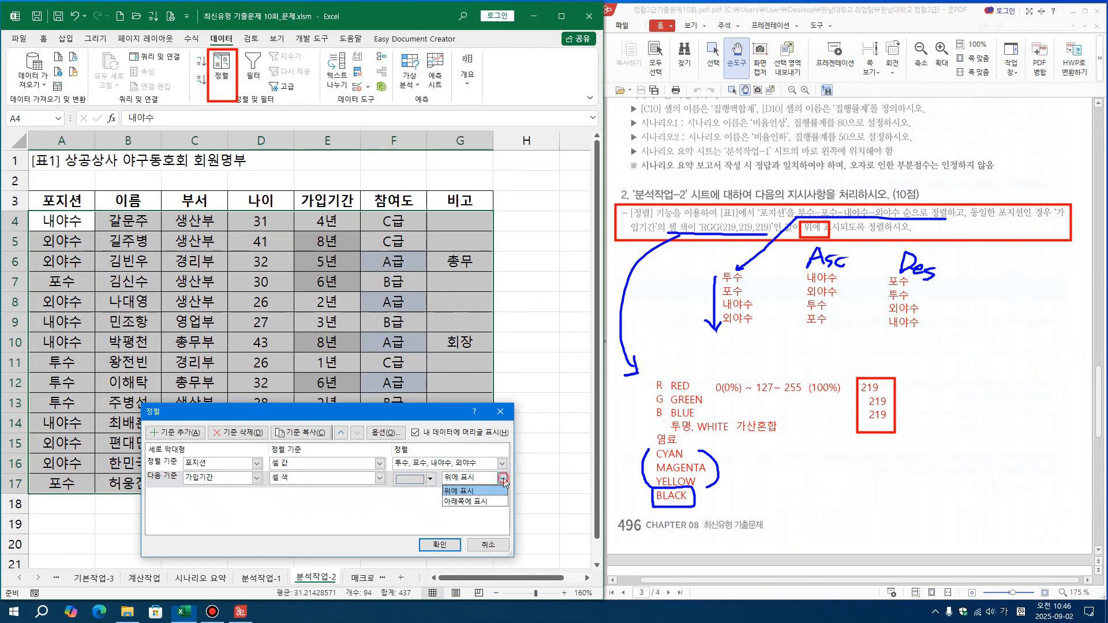
{"action": "left_click", "coordinate": [479, 487]}
{"action": "left_click", "coordinate": [451, 546]}
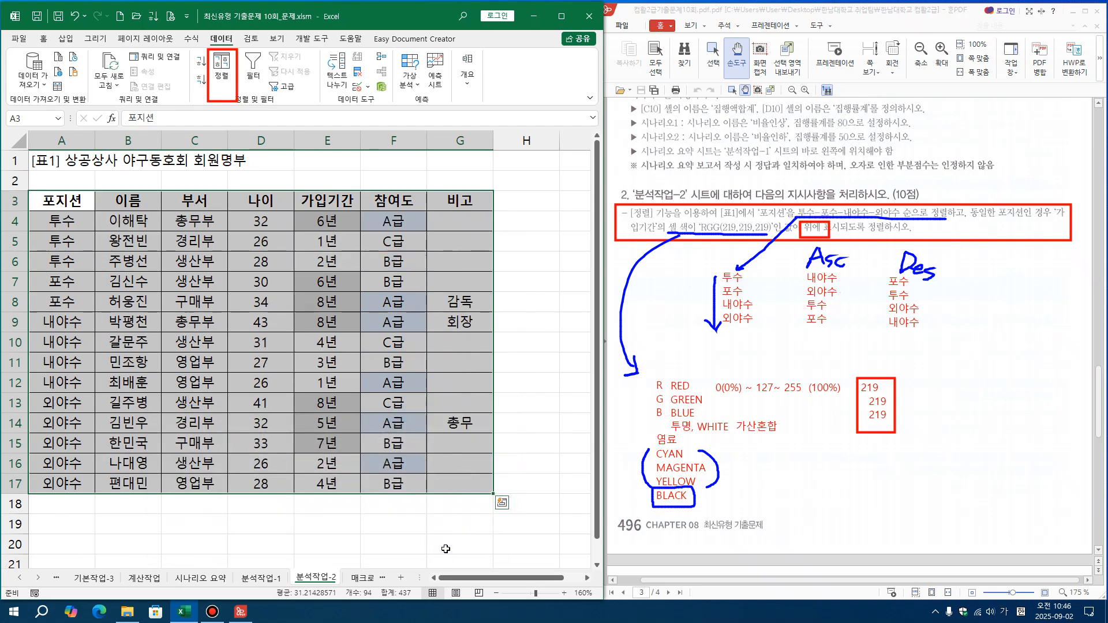
Draw red boxes around the 투수, 포수, 내야수 and 외야수 row groups and around grey 가입기간 cells E4, E9 and E13:E15
{"action": "left_click", "coordinate": [422, 420]}
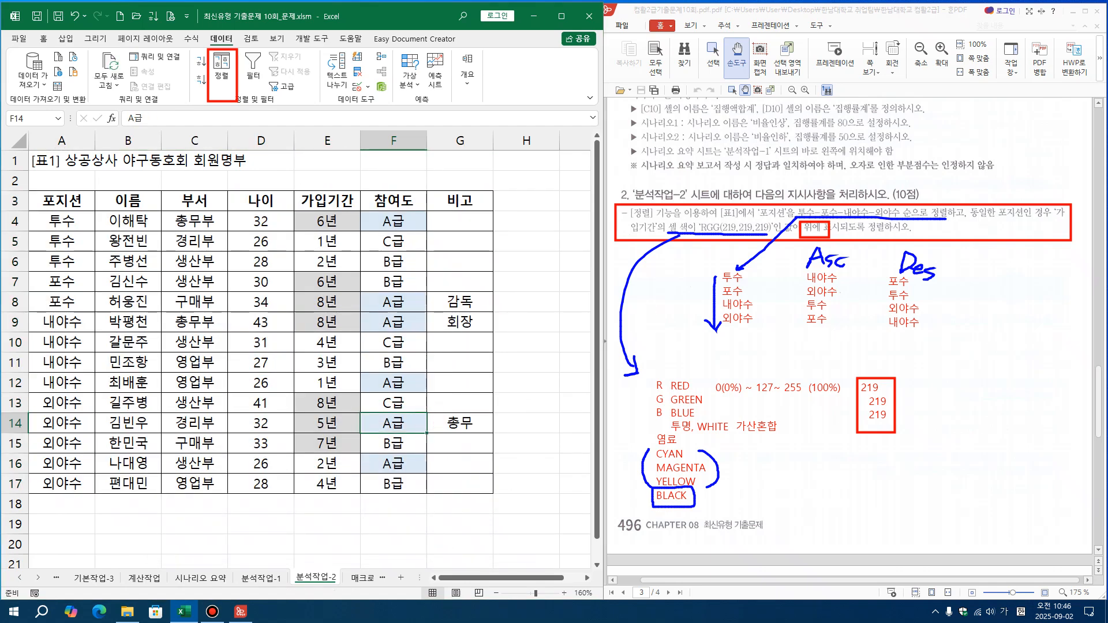
{"action": "mouse_move", "coordinate": [21, 213]}
{"action": "left_mouse_down"}
{"action": "mouse_move", "coordinate": [55, 248]}
{"action": "mouse_move", "coordinate": [369, 318]}
{"action": "mouse_move", "coordinate": [479, 318]}
{"action": "mouse_move", "coordinate": [494, 269]}
{"action": "left_mouse_up"}
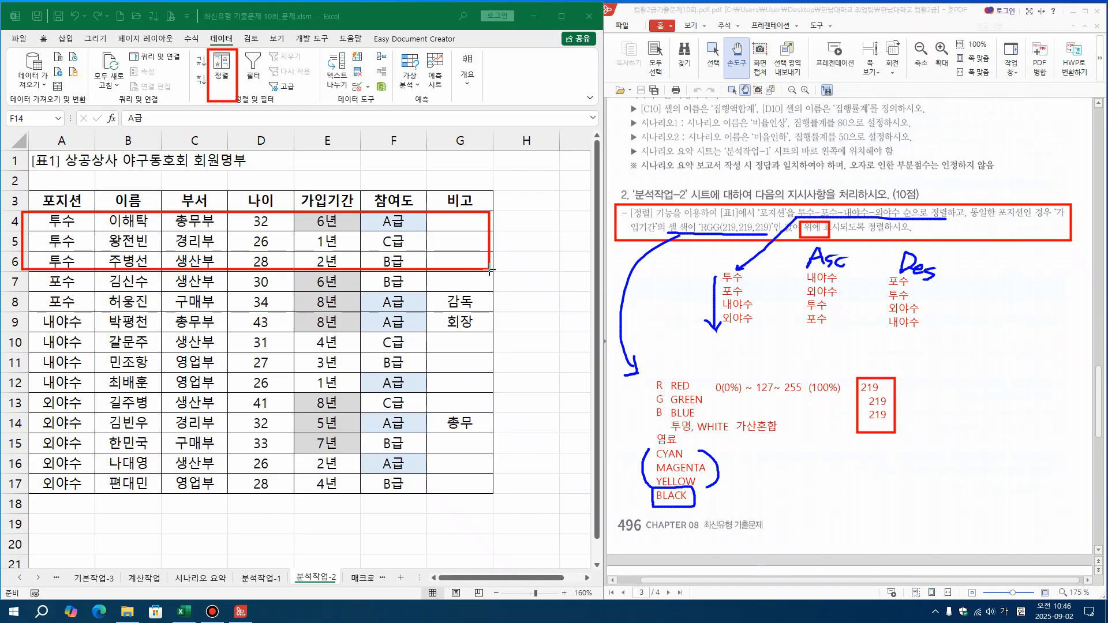
{"action": "left_click_drag", "start_coordinate": [290, 207], "coordinate": [347, 238]}
{"action": "mouse_move", "coordinate": [25, 275]}
{"action": "left_mouse_down"}
{"action": "mouse_move", "coordinate": [237, 319]}
{"action": "mouse_move", "coordinate": [487, 315]}
{"action": "left_mouse_up"}
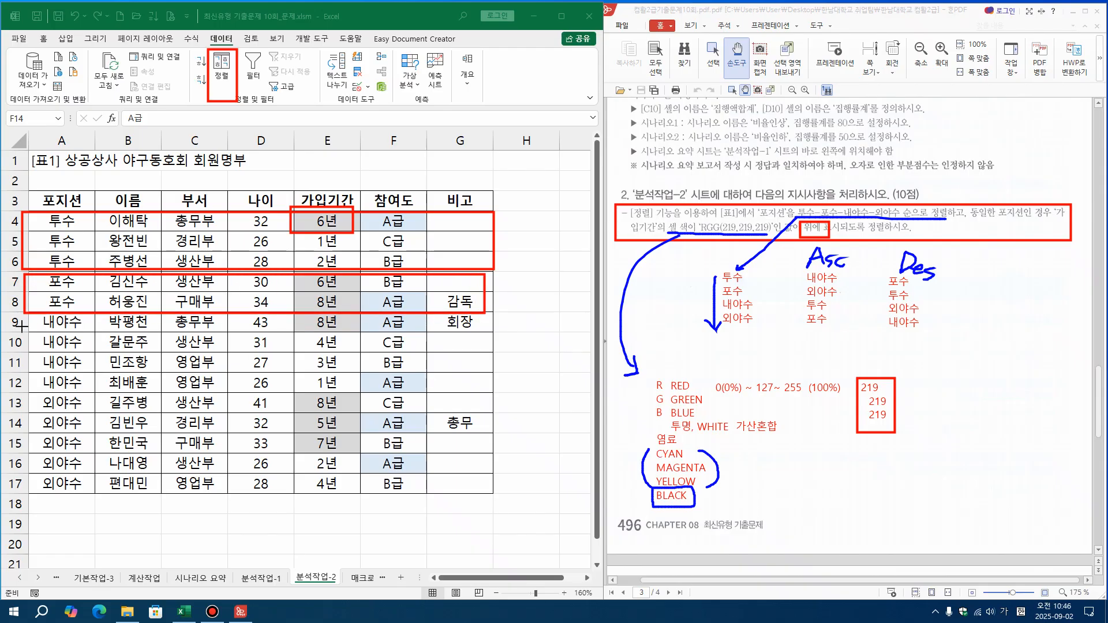
{"action": "mouse_move", "coordinate": [24, 316]}
{"action": "left_mouse_down"}
{"action": "mouse_move", "coordinate": [231, 381]}
{"action": "mouse_move", "coordinate": [455, 383]}
{"action": "mouse_move", "coordinate": [492, 406]}
{"action": "mouse_move", "coordinate": [491, 391]}
{"action": "left_mouse_up"}
{"action": "left_click_drag", "start_coordinate": [295, 311], "coordinate": [355, 330]}
{"action": "mouse_move", "coordinate": [30, 396]}
{"action": "left_mouse_down"}
{"action": "mouse_move", "coordinate": [106, 489]}
{"action": "mouse_move", "coordinate": [491, 492]}
{"action": "left_mouse_up"}
{"action": "mouse_move", "coordinate": [291, 396]}
{"action": "left_mouse_down"}
{"action": "mouse_move", "coordinate": [370, 452]}
{"action": "mouse_move", "coordinate": [366, 465]}
{"action": "mouse_move", "coordinate": [362, 453]}
{"action": "left_mouse_up"}
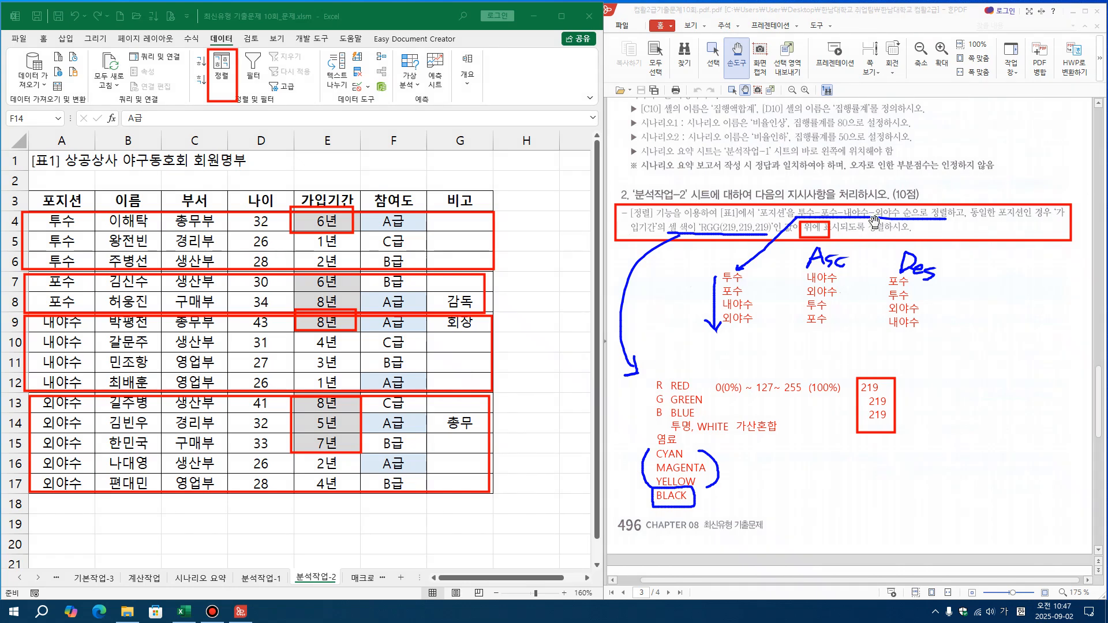
Move the instruction picture on the 매크로작업 sheet horizontally so it starts in column I
{"action": "left_click", "coordinate": [521, 264]}
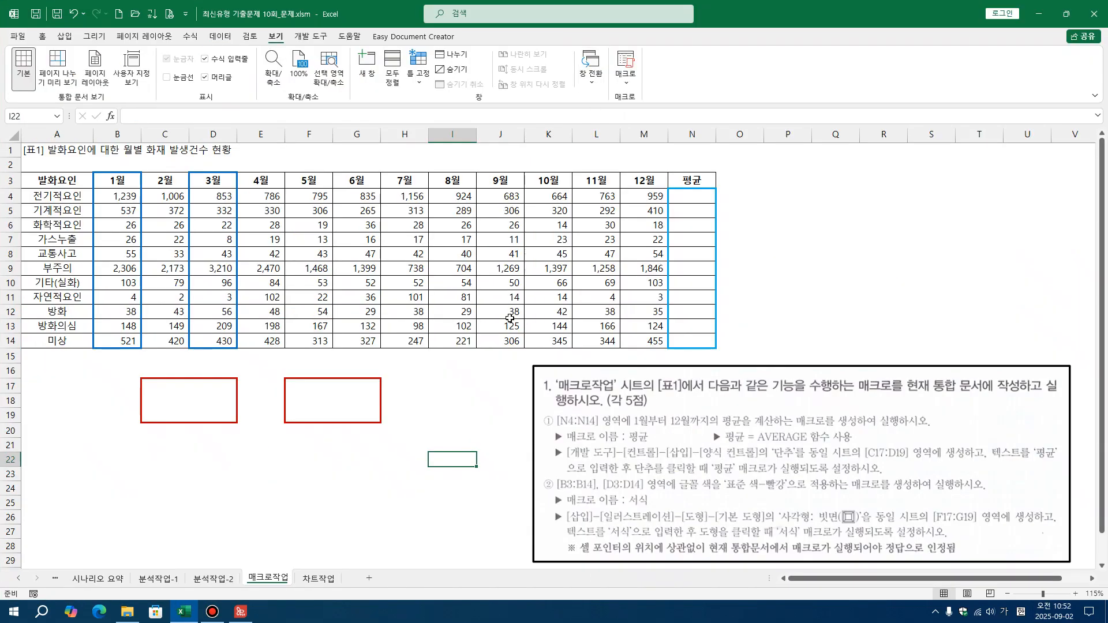
{"action": "left_click", "coordinate": [321, 558]}
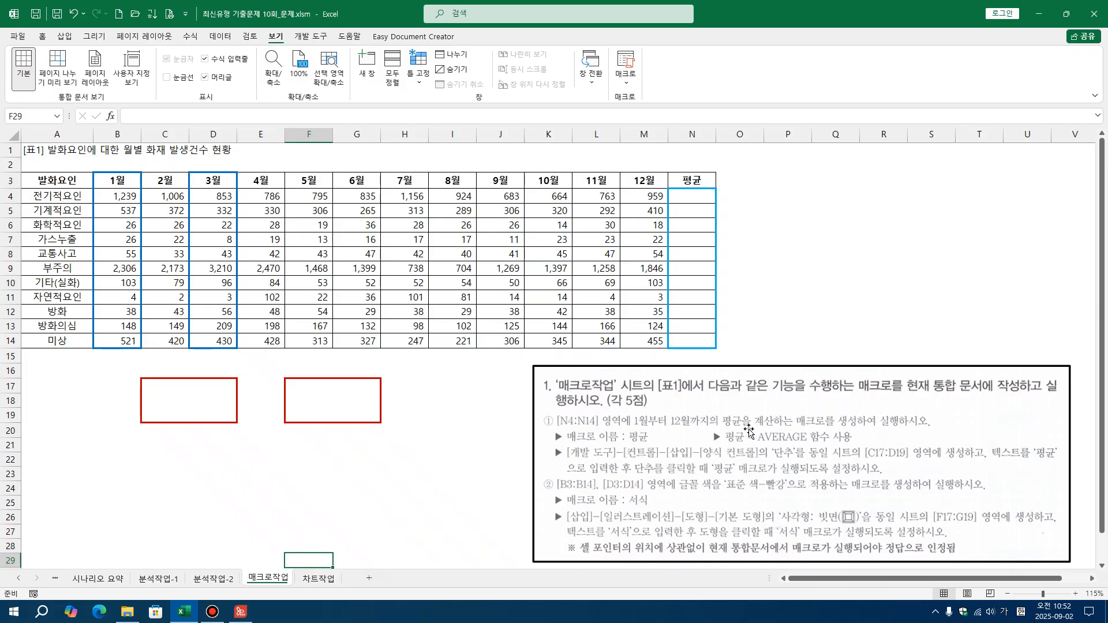
{"action": "left_click_drag", "start_coordinate": [681, 429], "coordinate": [587, 428]}
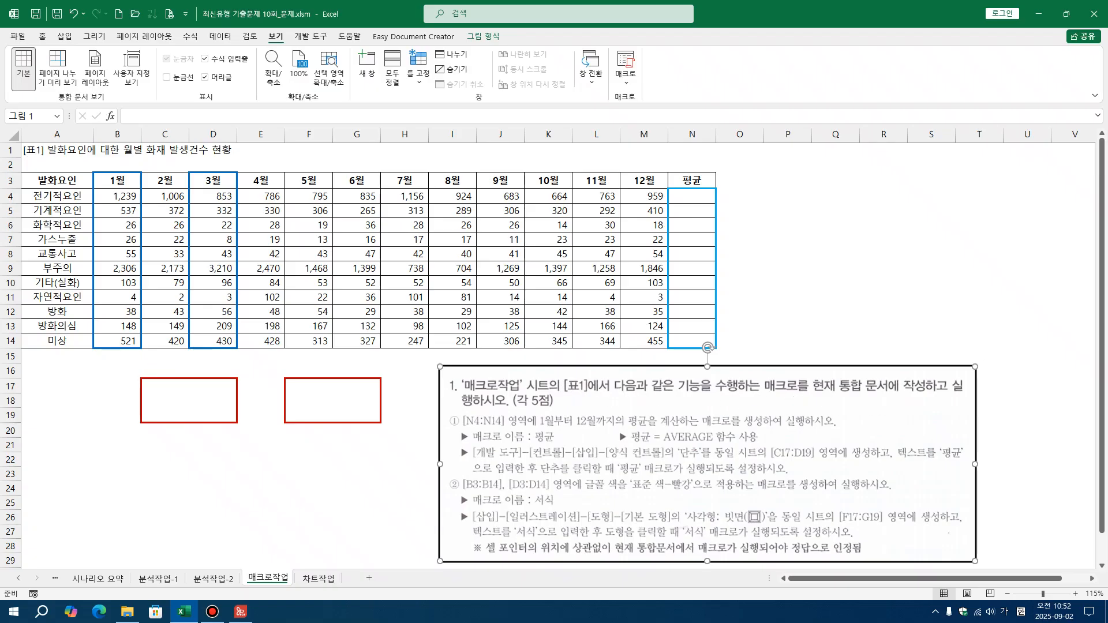
Underline 현재 통합 문서에 작성 and 평균 in the instructions, bracket N4:N14 in blue, and box B4:N4 in red
{"action": "key", "text": "ctrl+alt+d"}
{"action": "left_click_drag", "start_coordinate": [809, 395], "coordinate": [933, 397]}
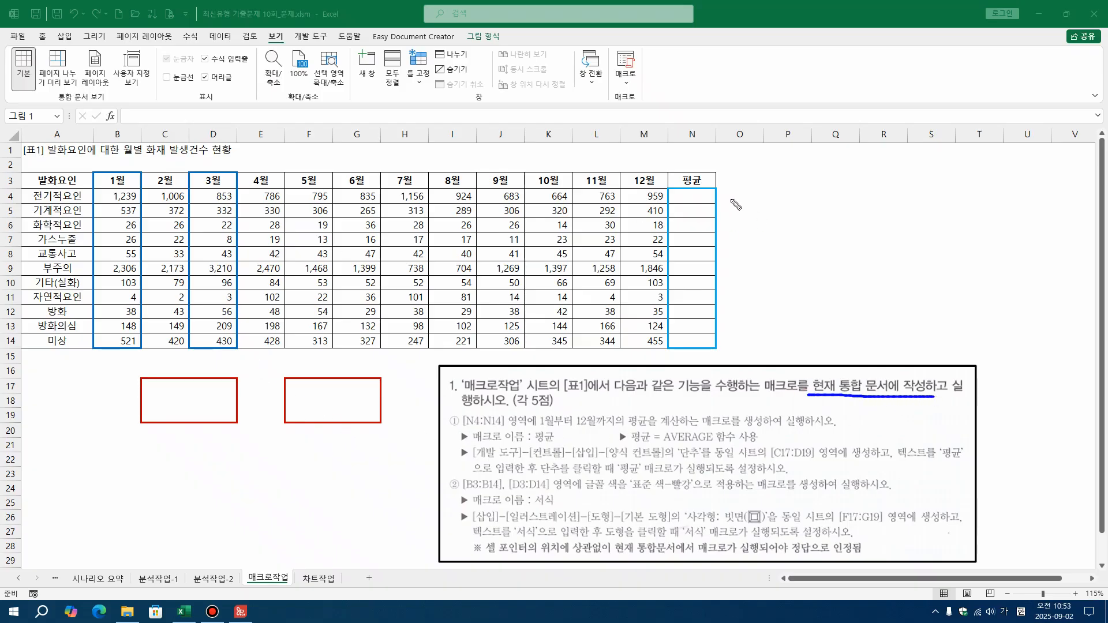
{"action": "mouse_move", "coordinate": [721, 196]}
{"action": "left_mouse_down"}
{"action": "mouse_move", "coordinate": [733, 319]}
{"action": "mouse_move", "coordinate": [719, 349]}
{"action": "left_mouse_up"}
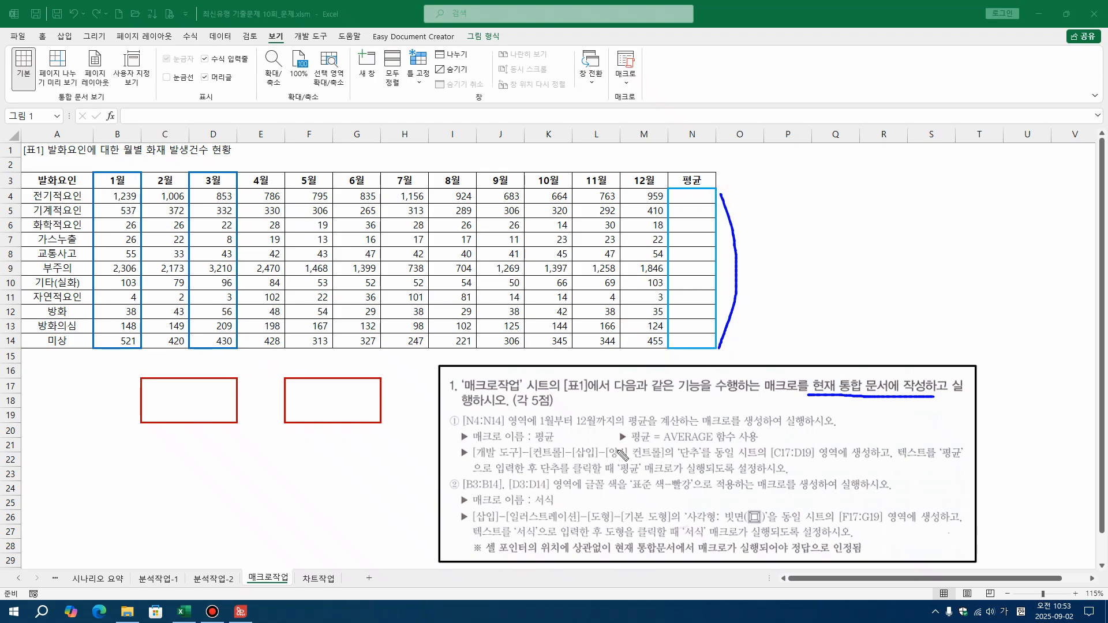
{"action": "left_click_drag", "start_coordinate": [625, 427], "coordinate": [648, 425]}
{"action": "mouse_move", "coordinate": [94, 190]}
{"action": "left_mouse_down"}
{"action": "mouse_move", "coordinate": [110, 202]}
{"action": "mouse_move", "coordinate": [719, 203]}
{"action": "left_mouse_up"}
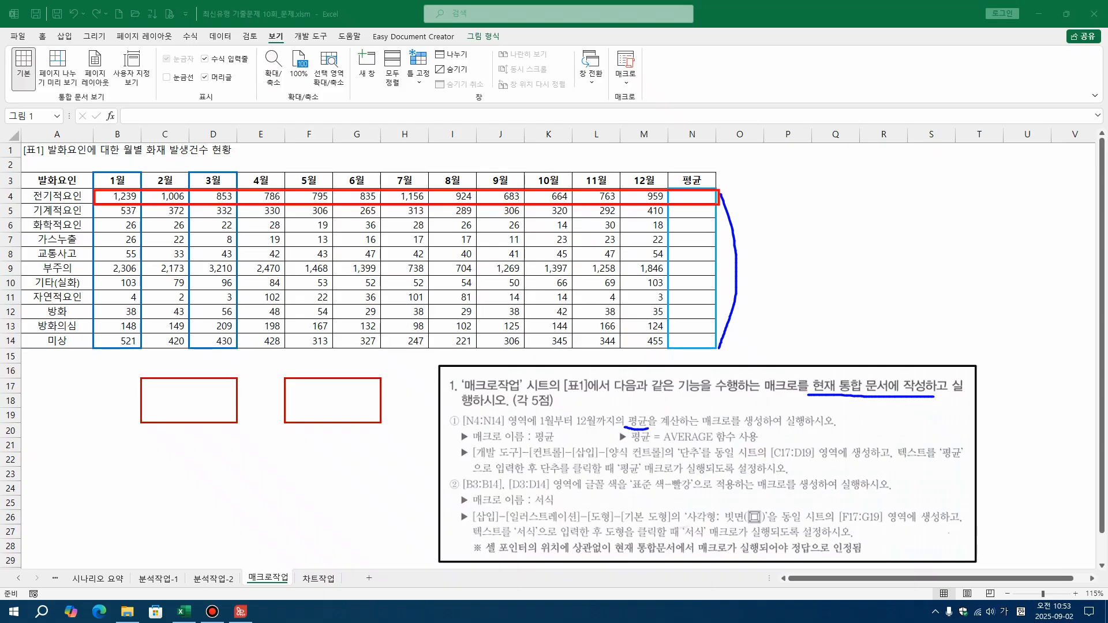
Mark the macro name, AVERAGE 함수 and button instructions with an arrow to the C17:D19 frame, and erase all drawn markings
{"action": "left_click_drag", "start_coordinate": [539, 440], "coordinate": [550, 442]}
{"action": "left_click_drag", "start_coordinate": [665, 444], "coordinate": [737, 441]}
{"action": "mouse_move", "coordinate": [476, 457]}
{"action": "left_mouse_down"}
{"action": "mouse_move", "coordinate": [707, 462]}
{"action": "mouse_move", "coordinate": [670, 446]}
{"action": "mouse_move", "coordinate": [675, 462]}
{"action": "left_mouse_up"}
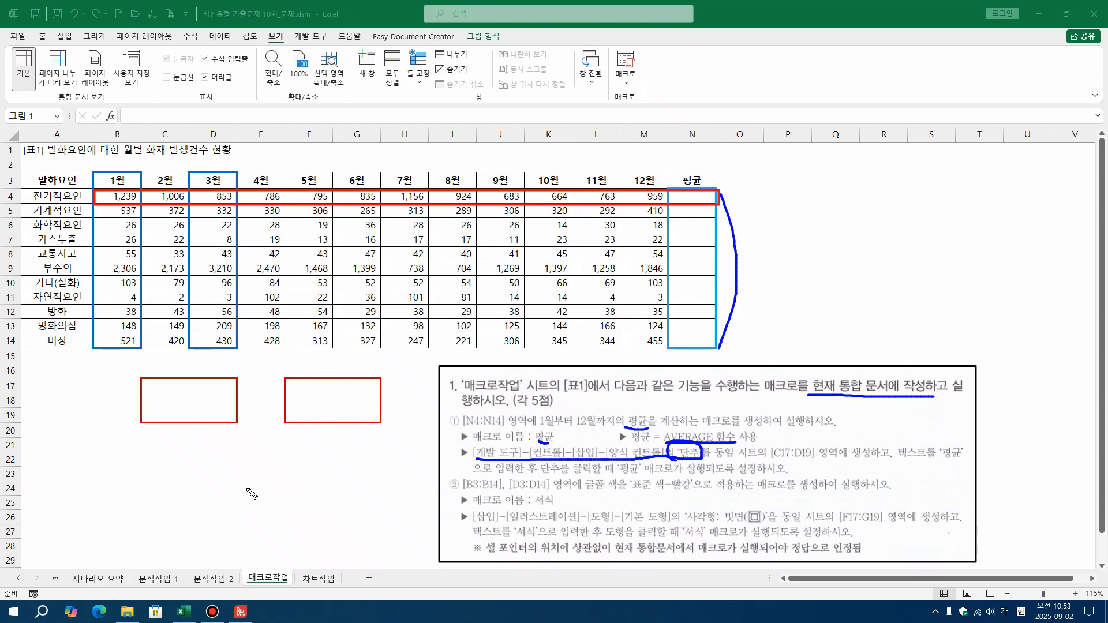
{"action": "mouse_move", "coordinate": [202, 428]}
{"action": "left_mouse_down"}
{"action": "mouse_move", "coordinate": [340, 494]}
{"action": "mouse_move", "coordinate": [444, 453]}
{"action": "left_mouse_up"}
{"action": "mouse_move", "coordinate": [199, 427]}
{"action": "left_mouse_down"}
{"action": "mouse_move", "coordinate": [191, 444]}
{"action": "mouse_move", "coordinate": [226, 437]}
{"action": "left_mouse_up"}
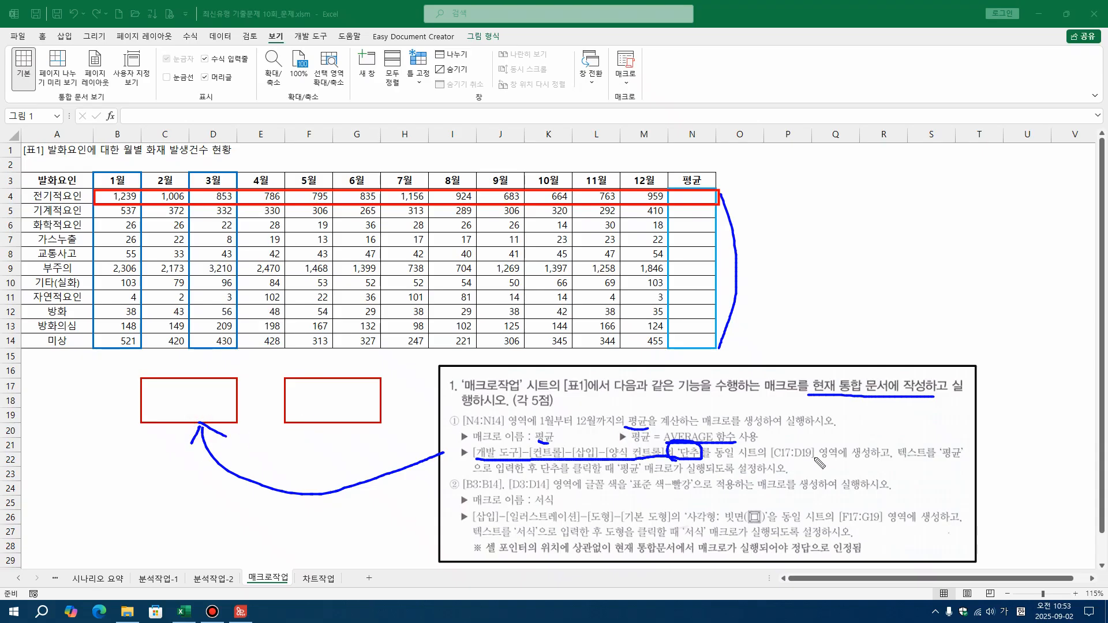
{"action": "mouse_move", "coordinate": [959, 465]}
{"action": "left_mouse_down"}
{"action": "mouse_move", "coordinate": [937, 453]}
{"action": "mouse_move", "coordinate": [955, 468]}
{"action": "left_mouse_up"}
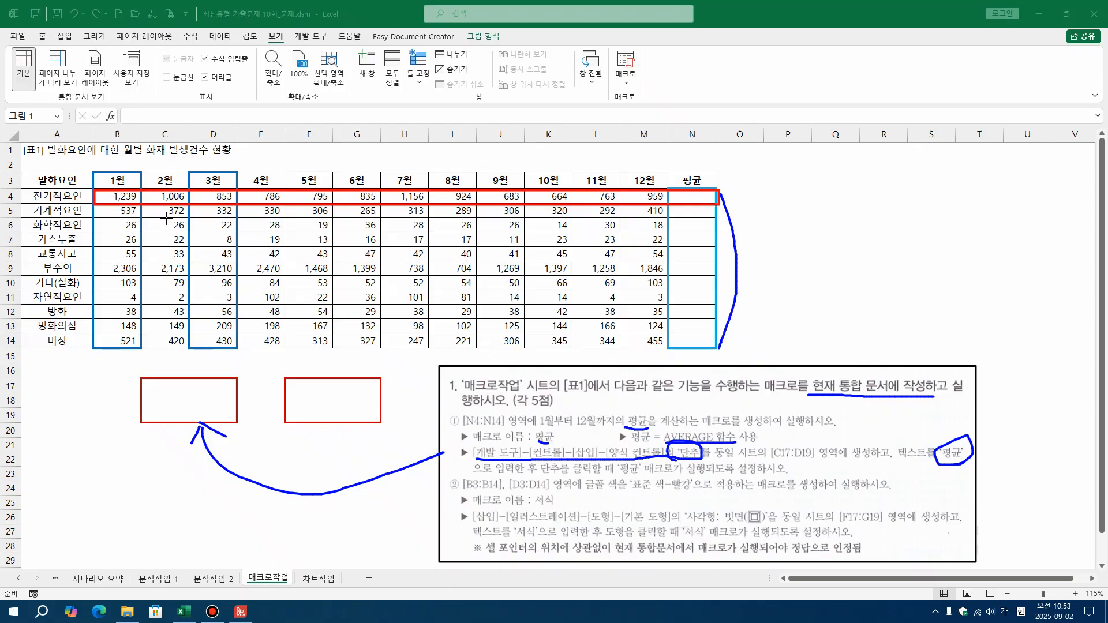
{"action": "mouse_move", "coordinate": [17, 114]}
{"action": "left_mouse_down"}
{"action": "mouse_move", "coordinate": [466, 442]}
{"action": "mouse_move", "coordinate": [1057, 579]}
{"action": "left_mouse_up"}
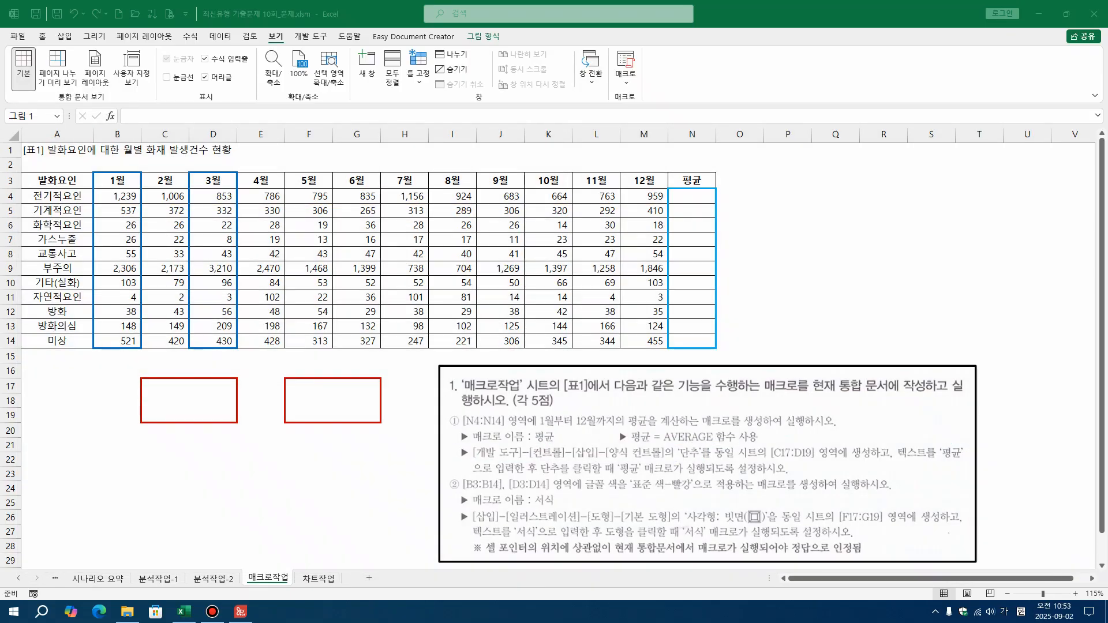
Select empty cell Q6 and start recording a macro named 평균, stored in 현재 통합 문서
{"action": "left_click", "coordinate": [750, 195]}
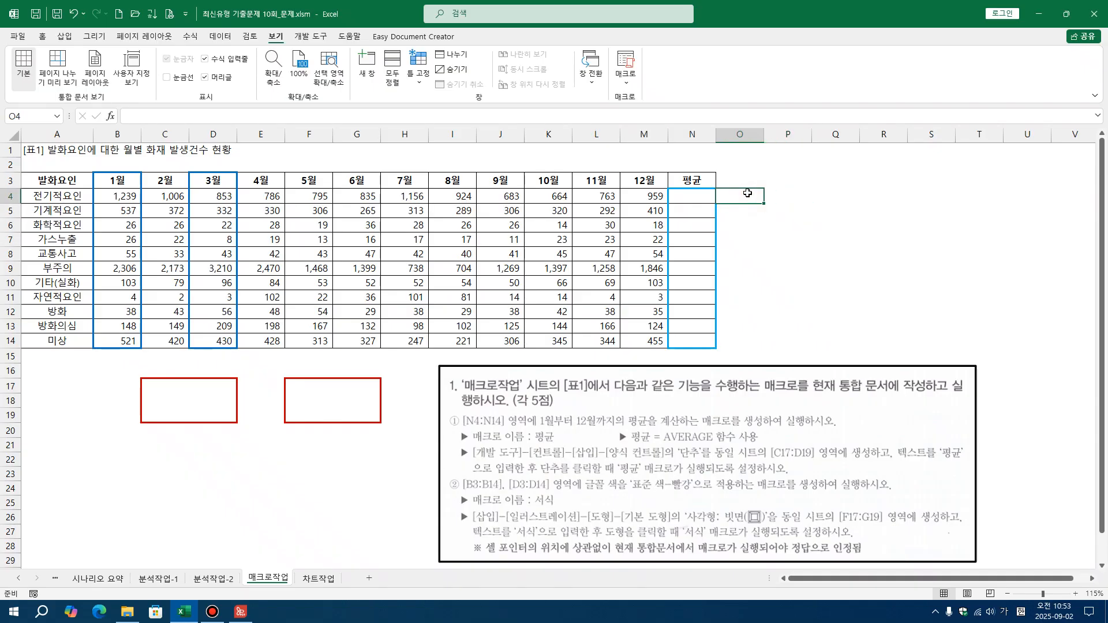
{"action": "left_click", "coordinate": [697, 200]}
{"action": "left_click", "coordinate": [821, 225]}
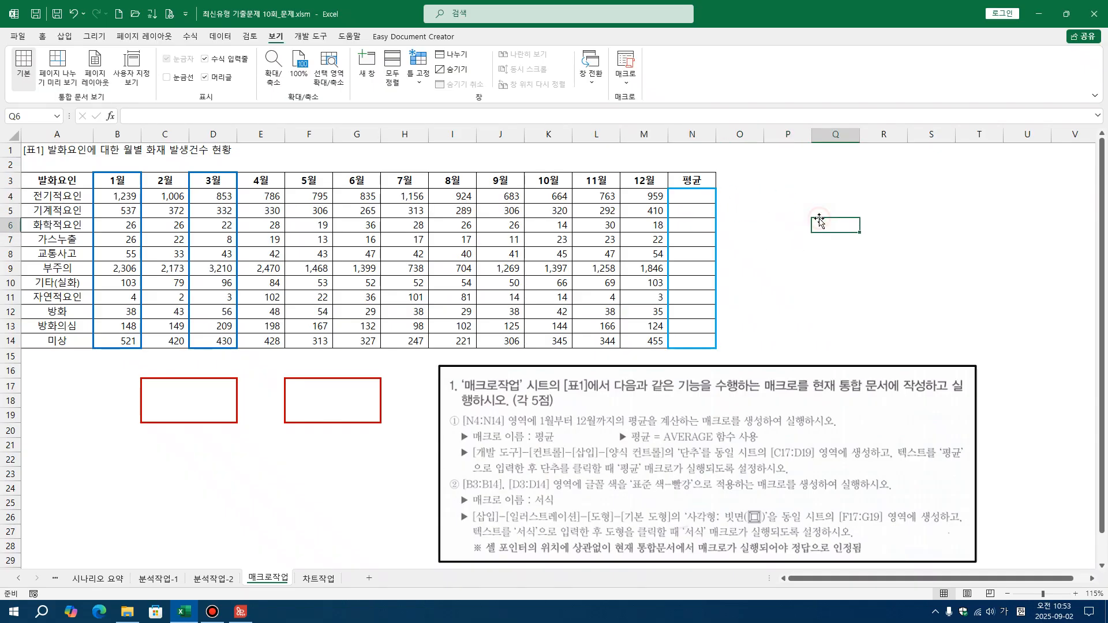
{"action": "left_click", "coordinate": [301, 38]}
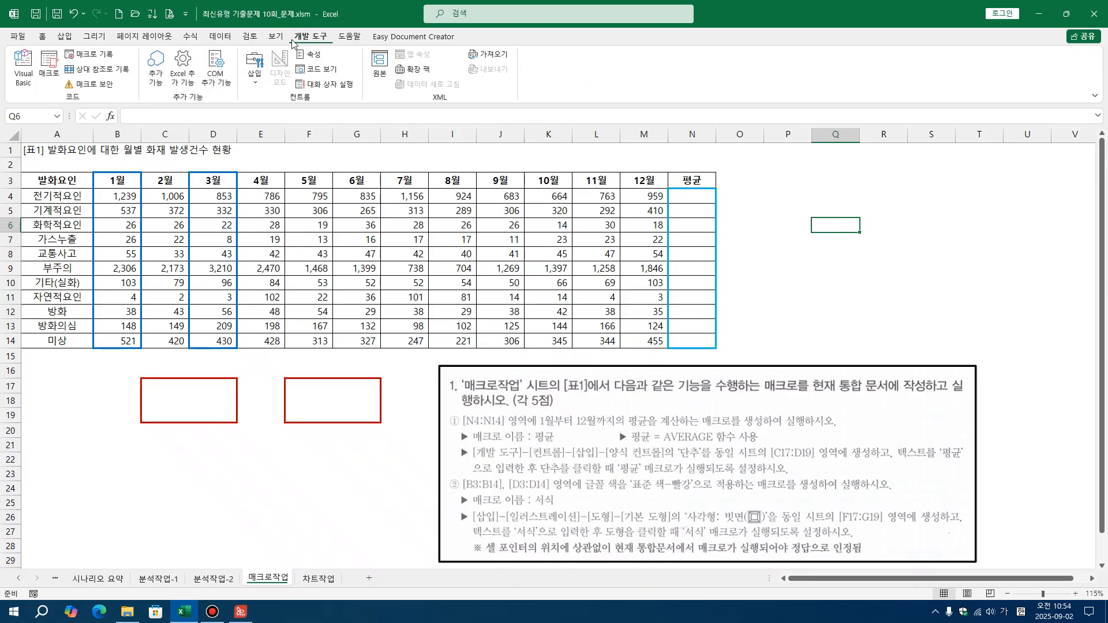
{"action": "left_click", "coordinate": [97, 58]}
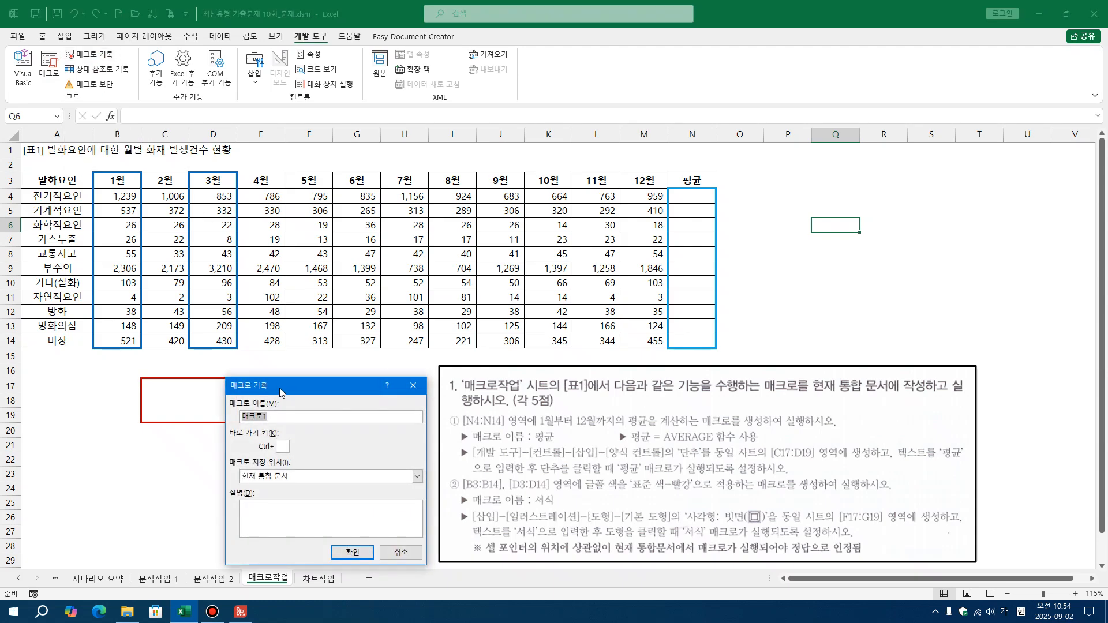
{"action": "type", "text": "평ㄱ"}
{"action": "left_click", "coordinate": [291, 477]}
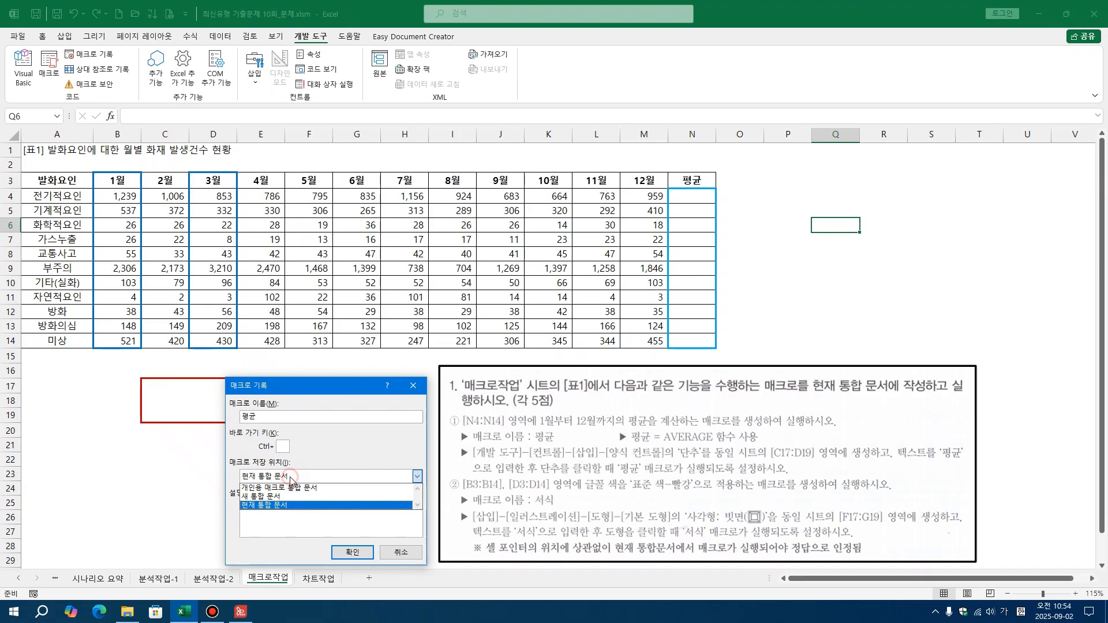
{"action": "left_click", "coordinate": [283, 506]}
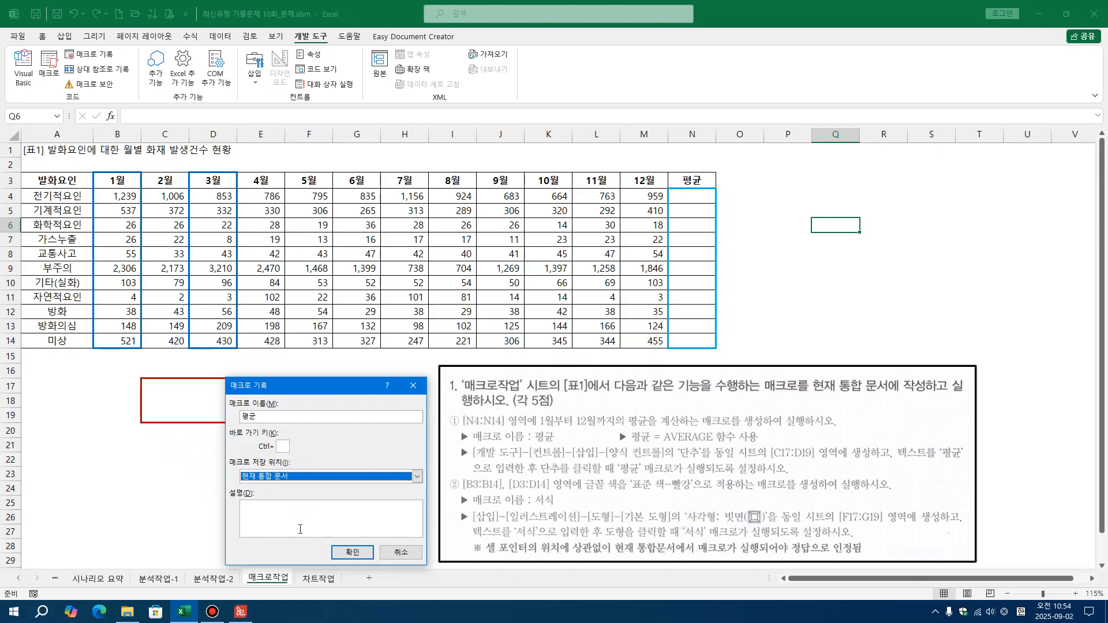
{"action": "left_click", "coordinate": [344, 557]}
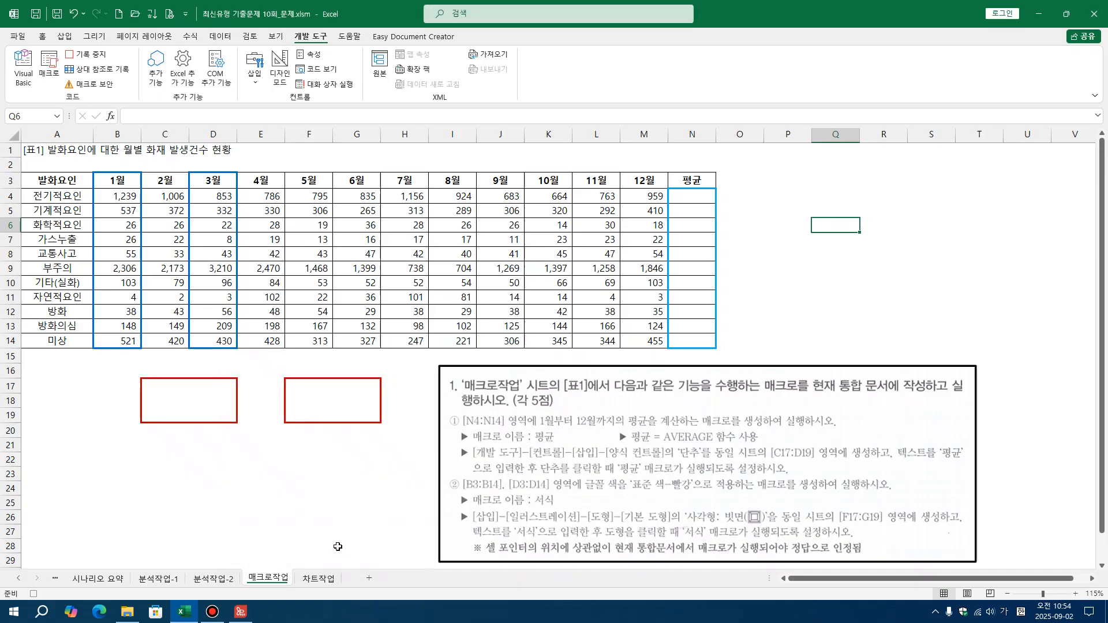
Enter the formula =AVERAGE(B4:M4) in cell N4 to average January through December
{"action": "left_click", "coordinate": [680, 200]}
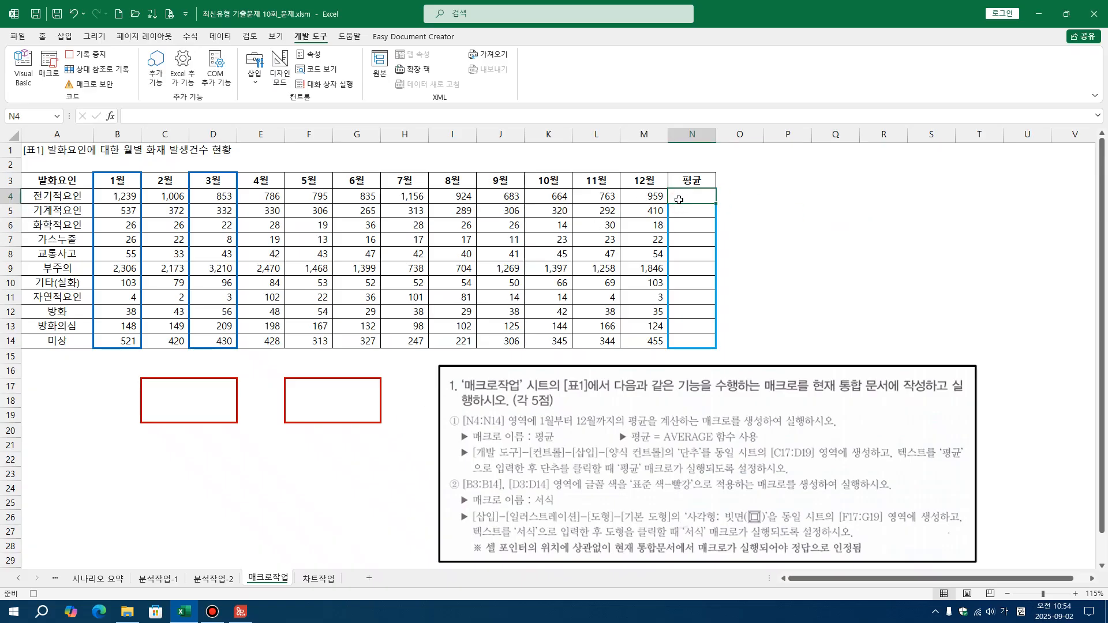
{"action": "type", "text": "="}
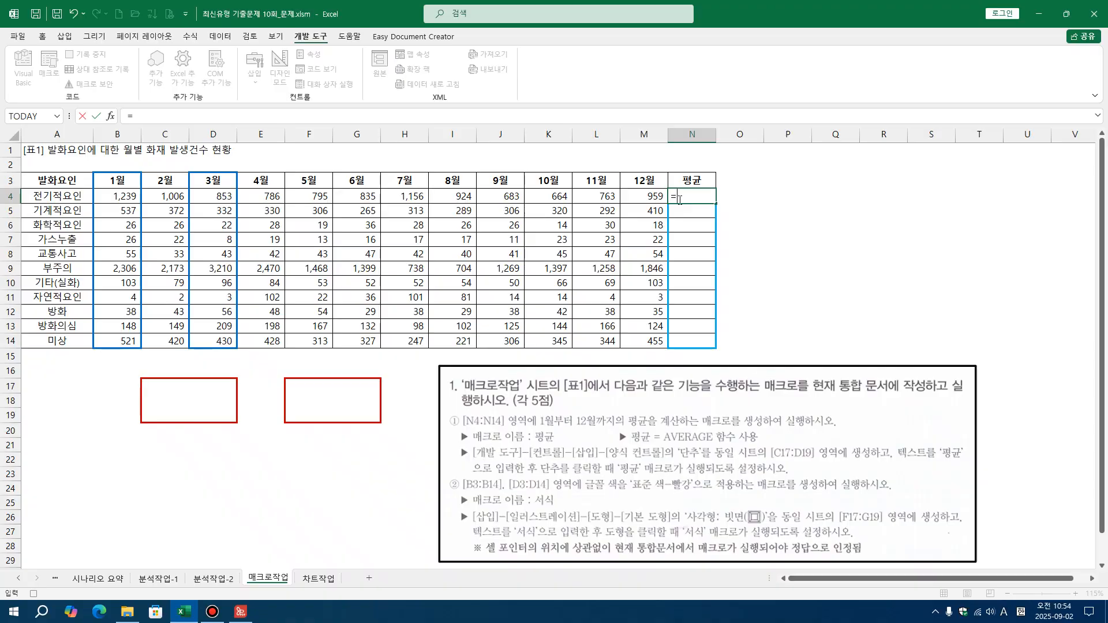
{"action": "type", "text": "AV"}
{"action": "key", "text": "Down"}
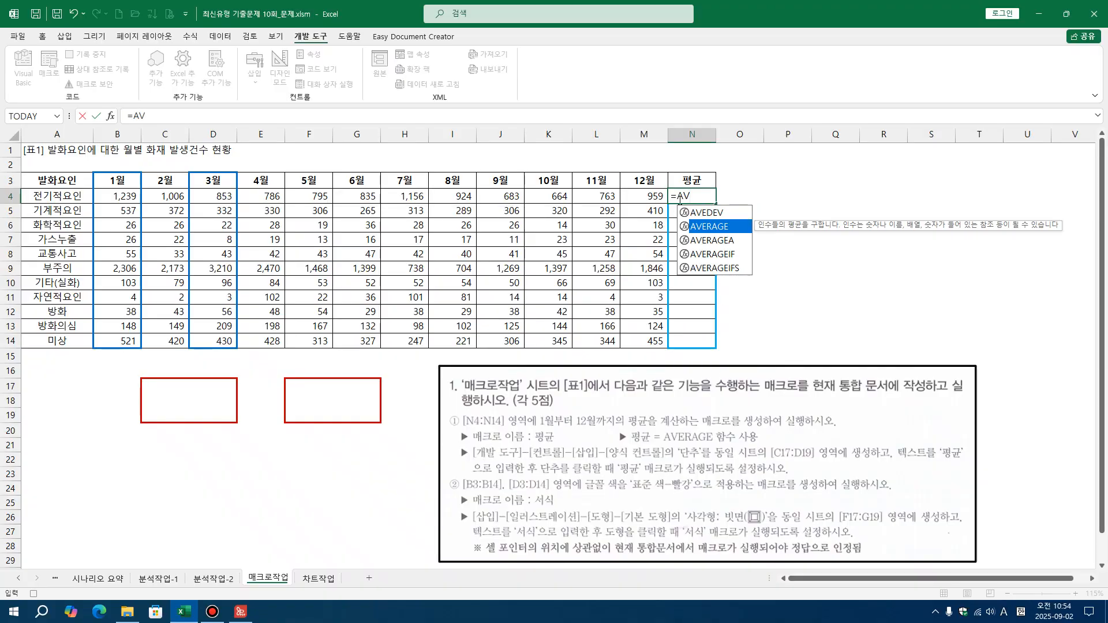
{"action": "key", "text": "Tab"}
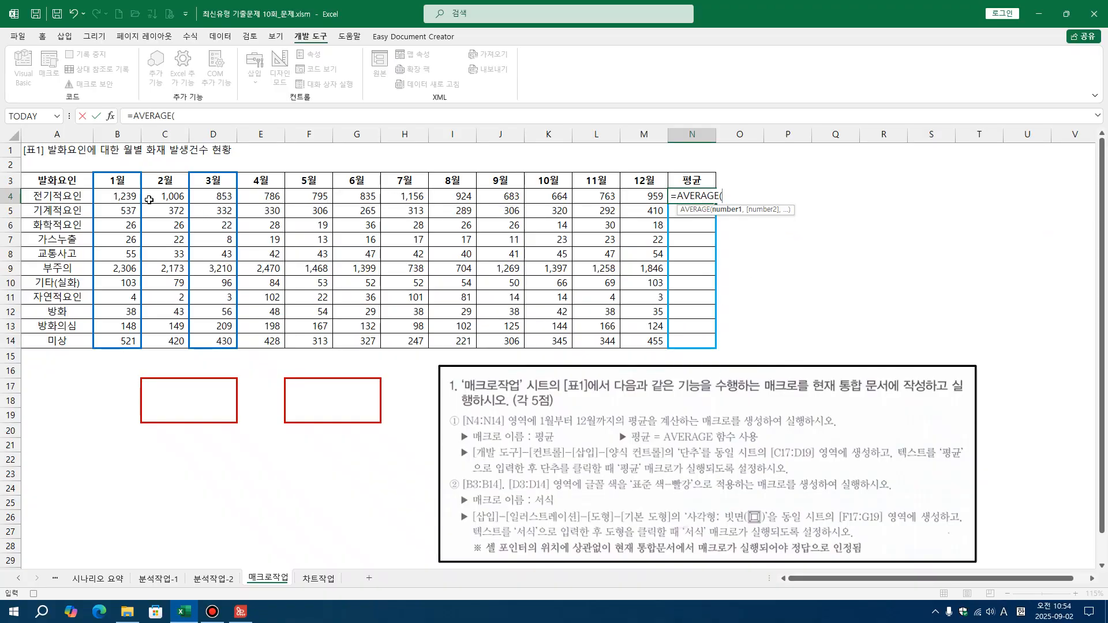
{"action": "left_click_drag", "start_coordinate": [101, 194], "coordinate": [634, 195]}
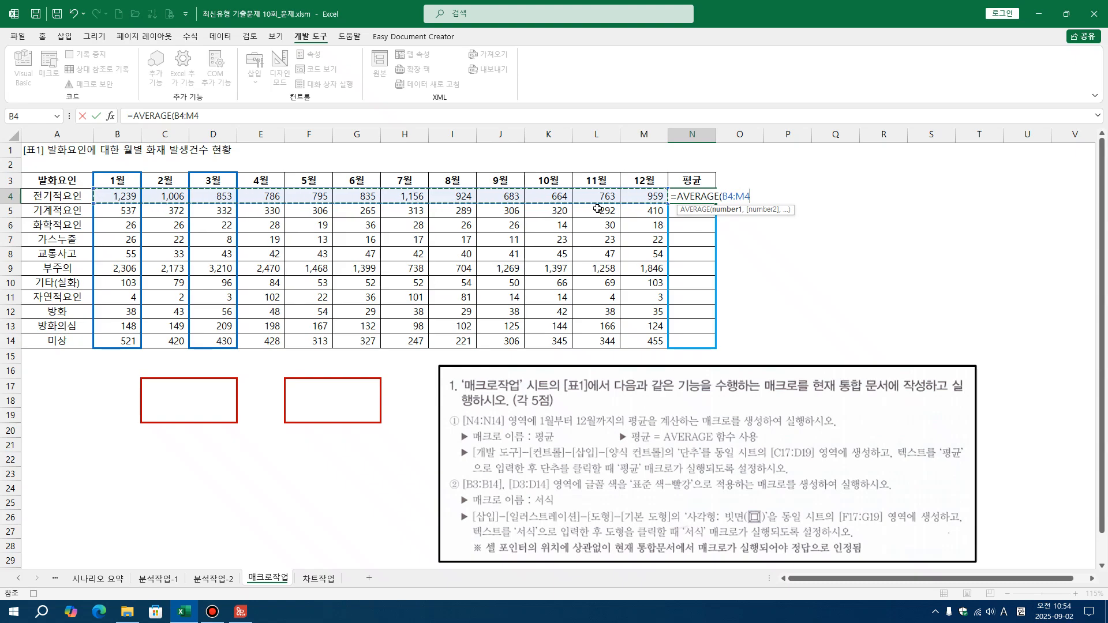
{"action": "type", "text": ")"}
{"action": "key", "text": "Return"}
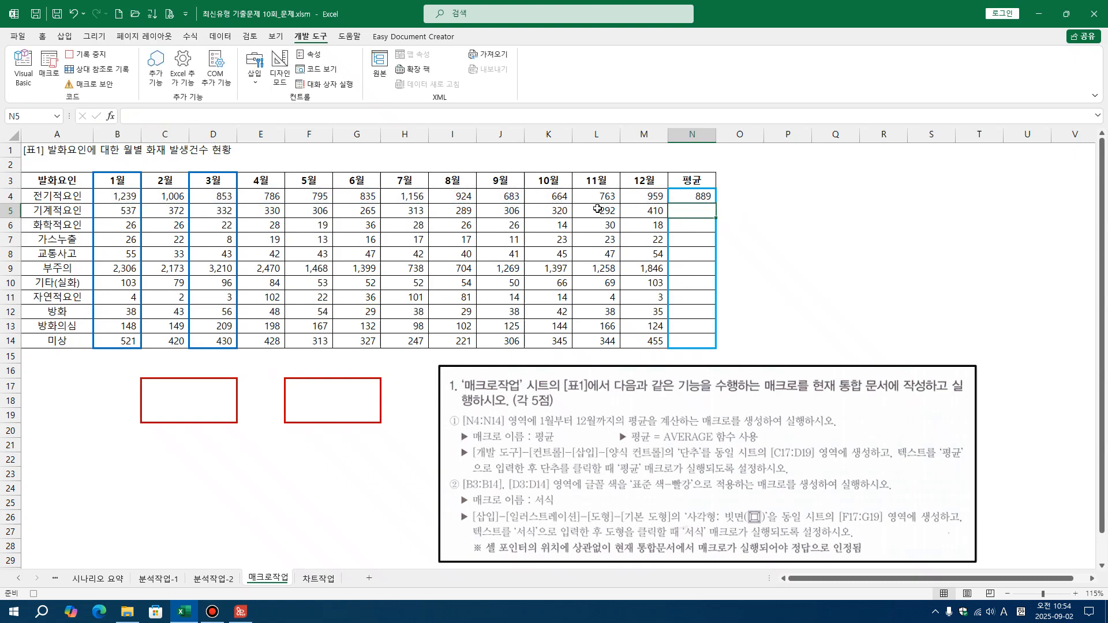
Fill the average formula from N4 down to N14 using the 서식 없이 채우기 option
{"action": "left_click", "coordinate": [697, 195]}
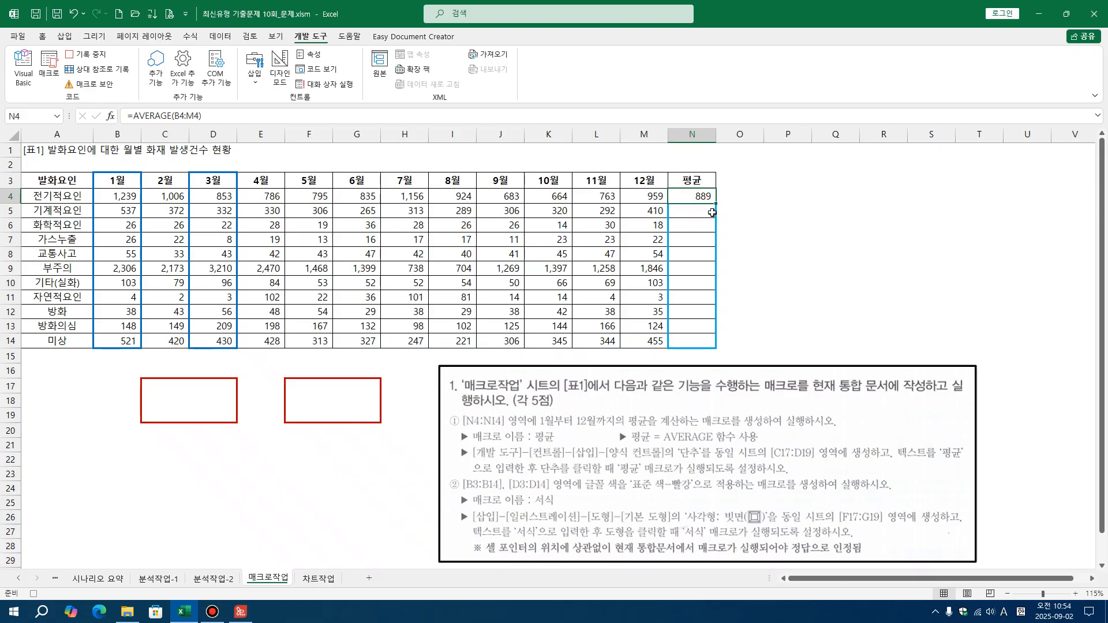
{"action": "left_click_drag", "start_coordinate": [716, 206], "coordinate": [714, 344]}
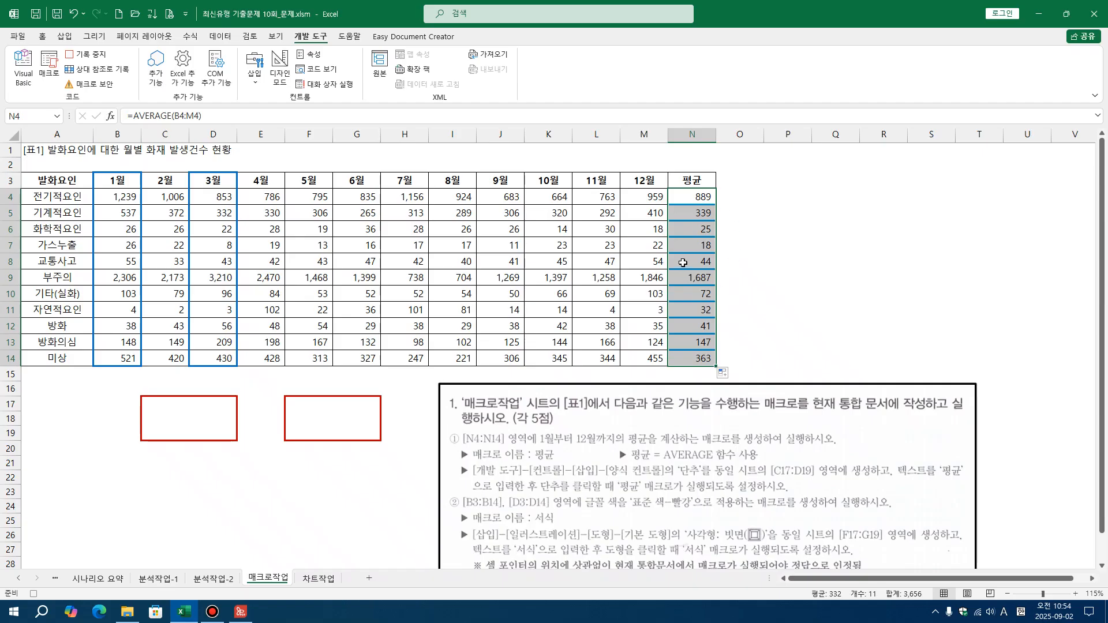
{"action": "left_click", "coordinate": [724, 374]}
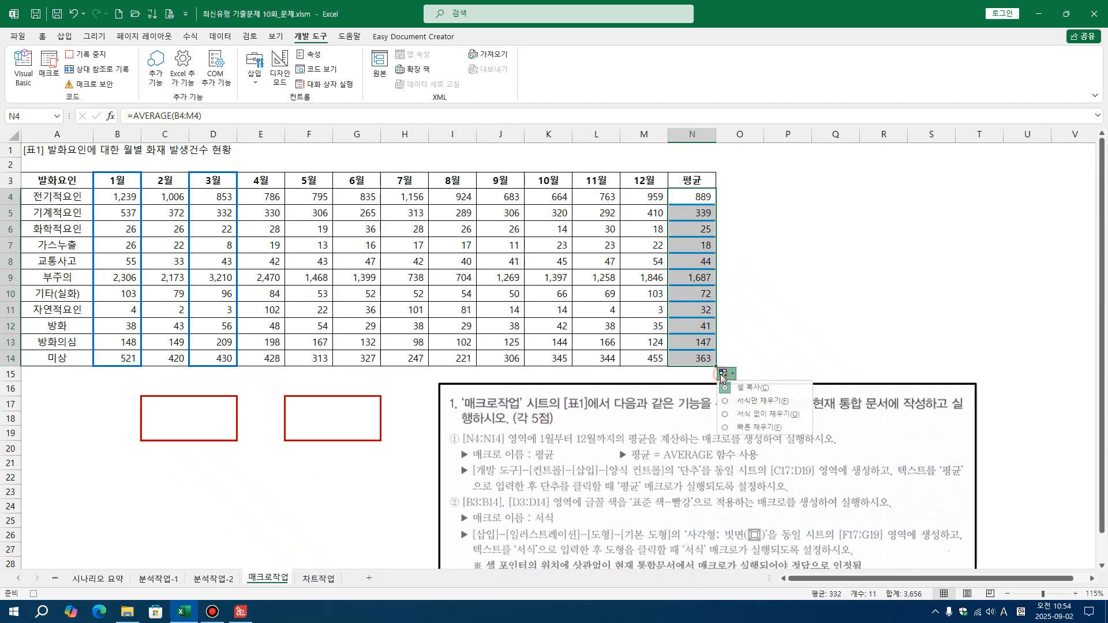
{"action": "left_click", "coordinate": [753, 414]}
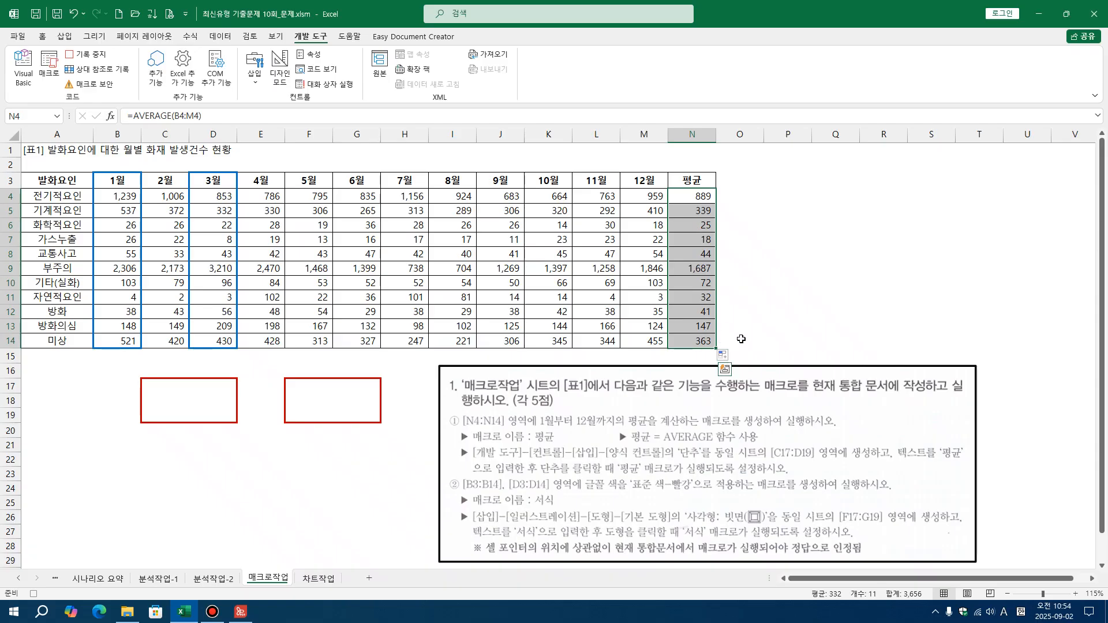
Select cell O14 outside the averages and stop recording the 평균 macro
{"action": "left_click", "coordinate": [743, 339]}
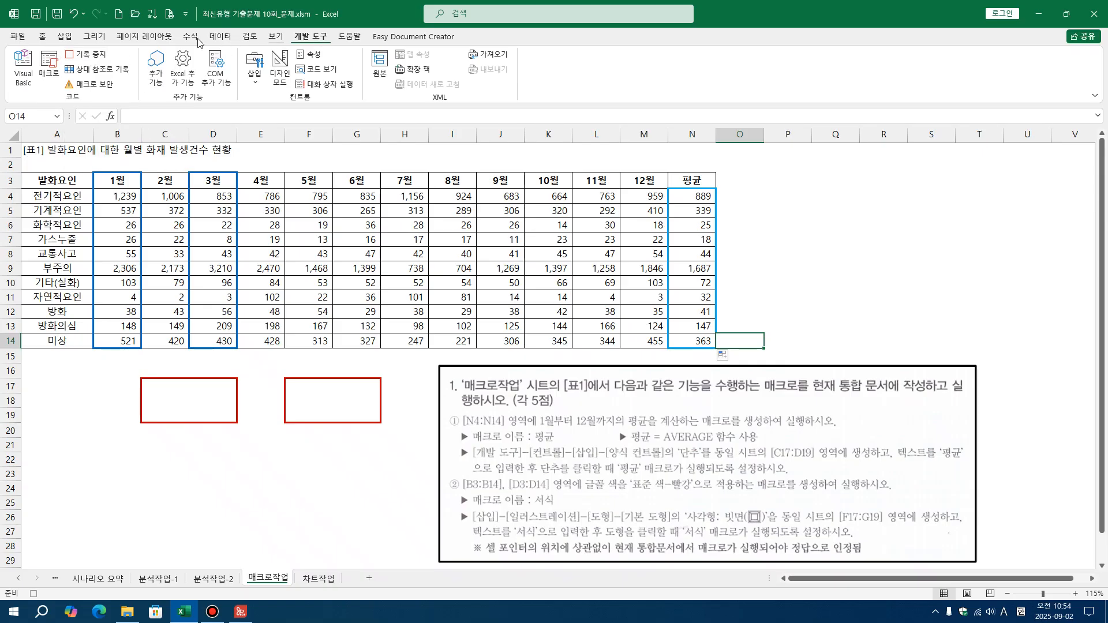
{"action": "left_click", "coordinate": [93, 56]}
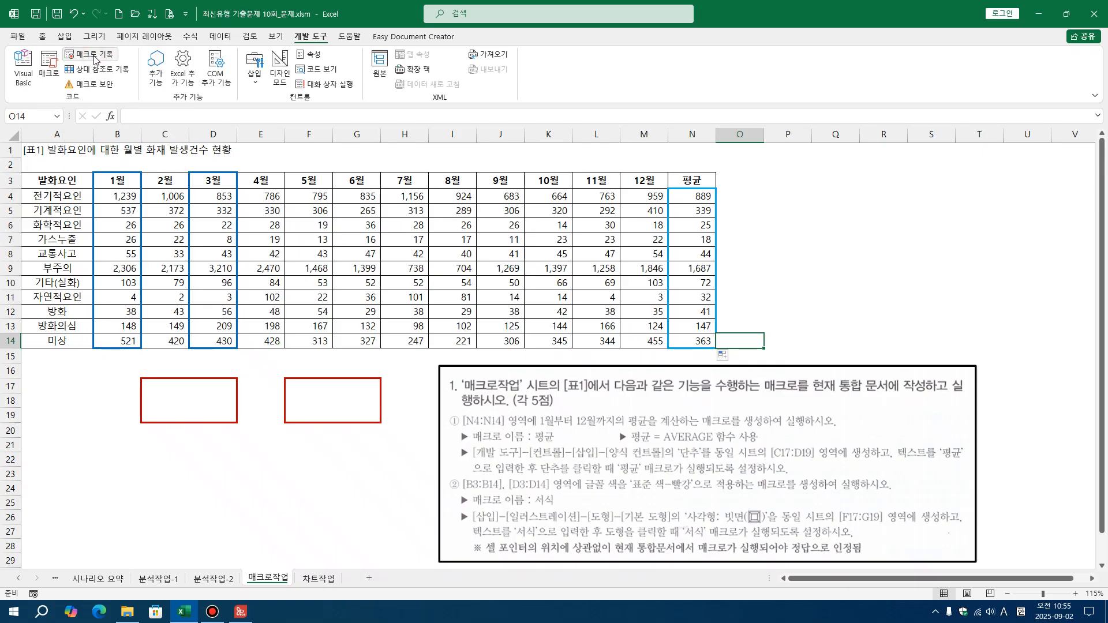
{"action": "left_click", "coordinate": [792, 254]}
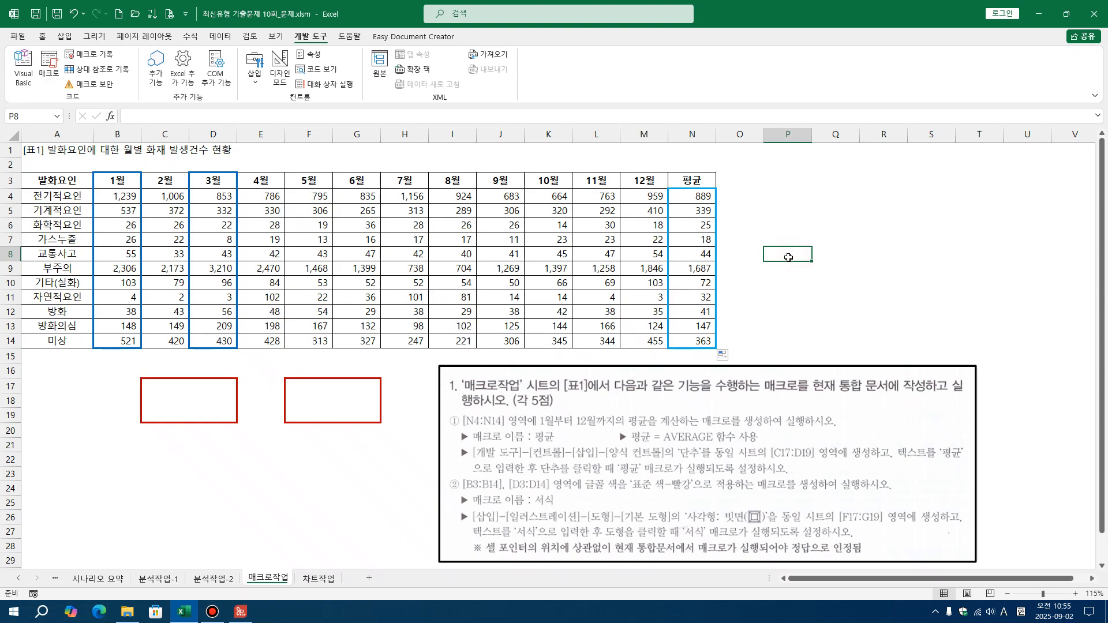
{"action": "left_click", "coordinate": [122, 491]}
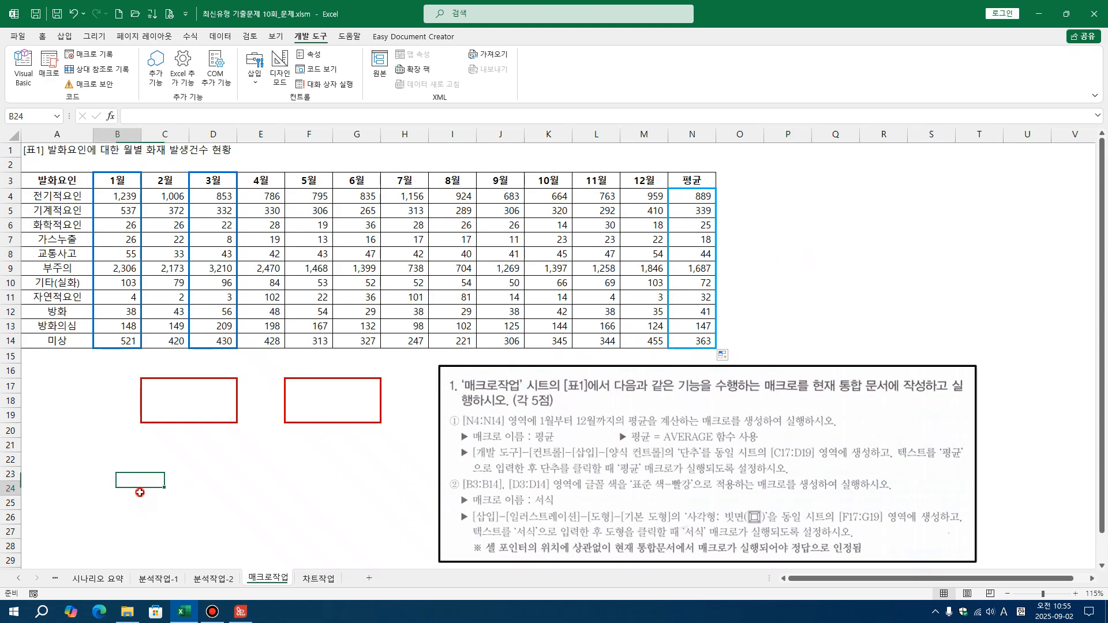
Insert a form control button over the C17:D19 frame and assign the 평균 macro to it
{"action": "left_click", "coordinate": [309, 37]}
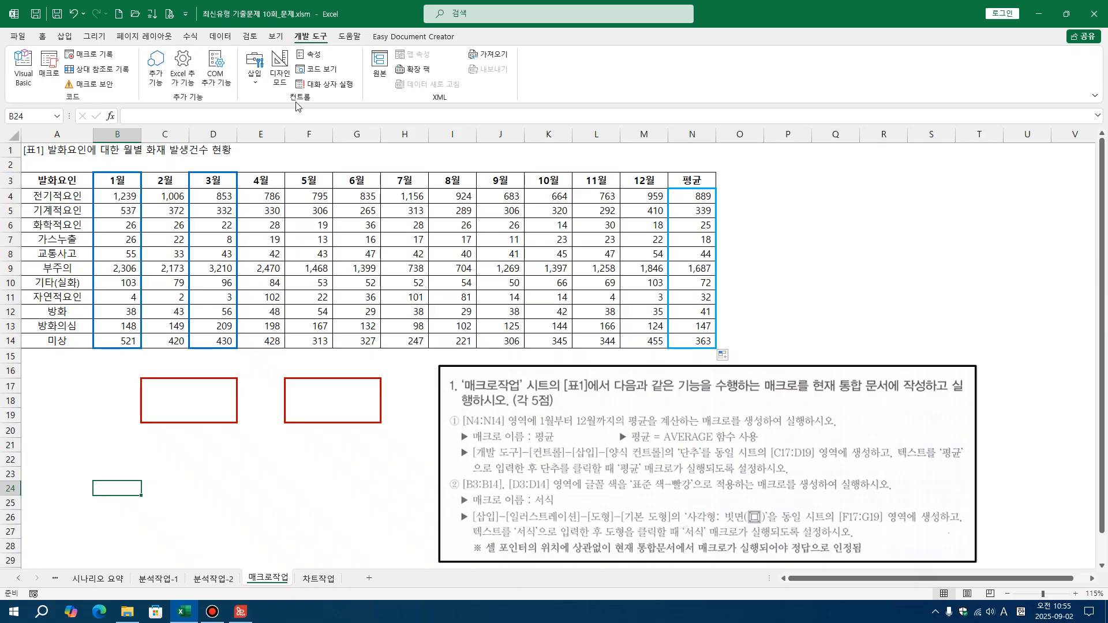
{"action": "left_click", "coordinate": [255, 85]}
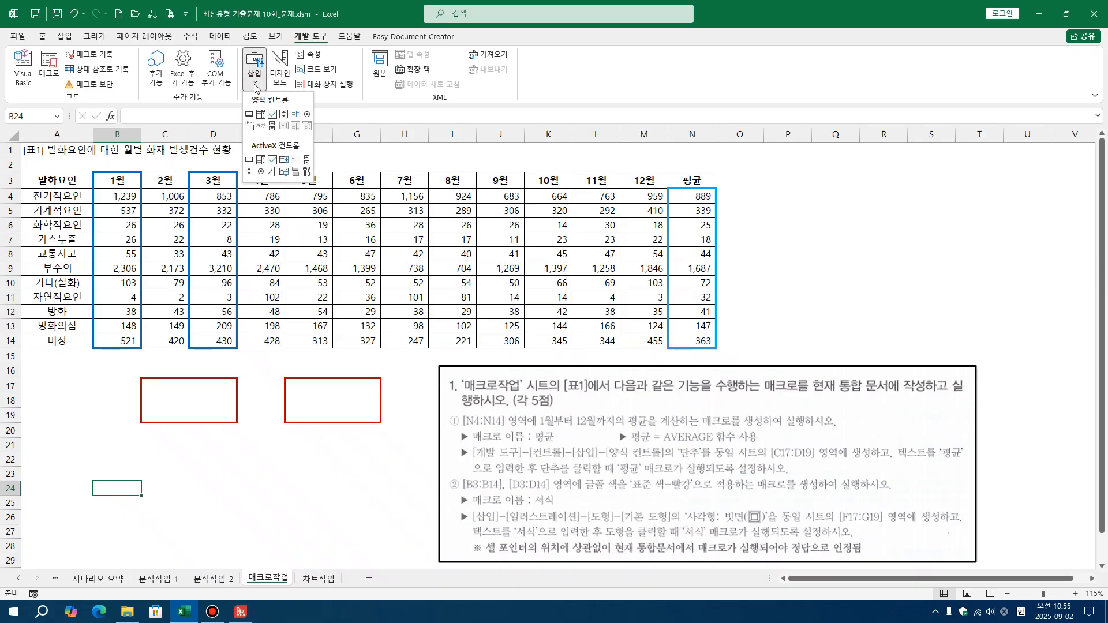
{"action": "left_click", "coordinate": [249, 115]}
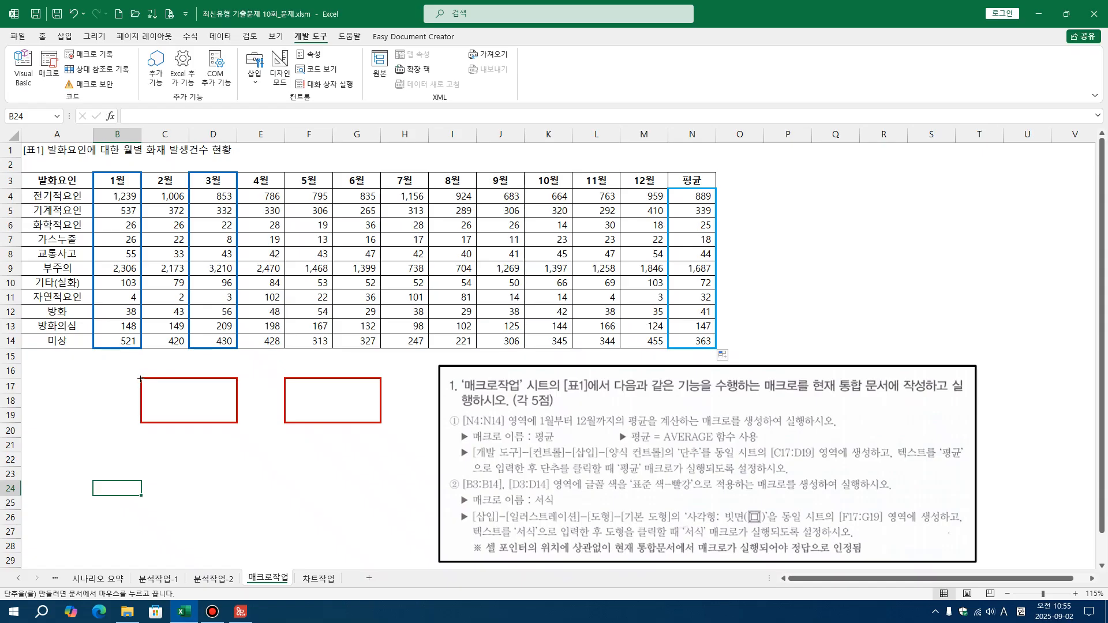
{"action": "left_click_drag", "start_coordinate": [141, 379], "coordinate": [234, 421]}
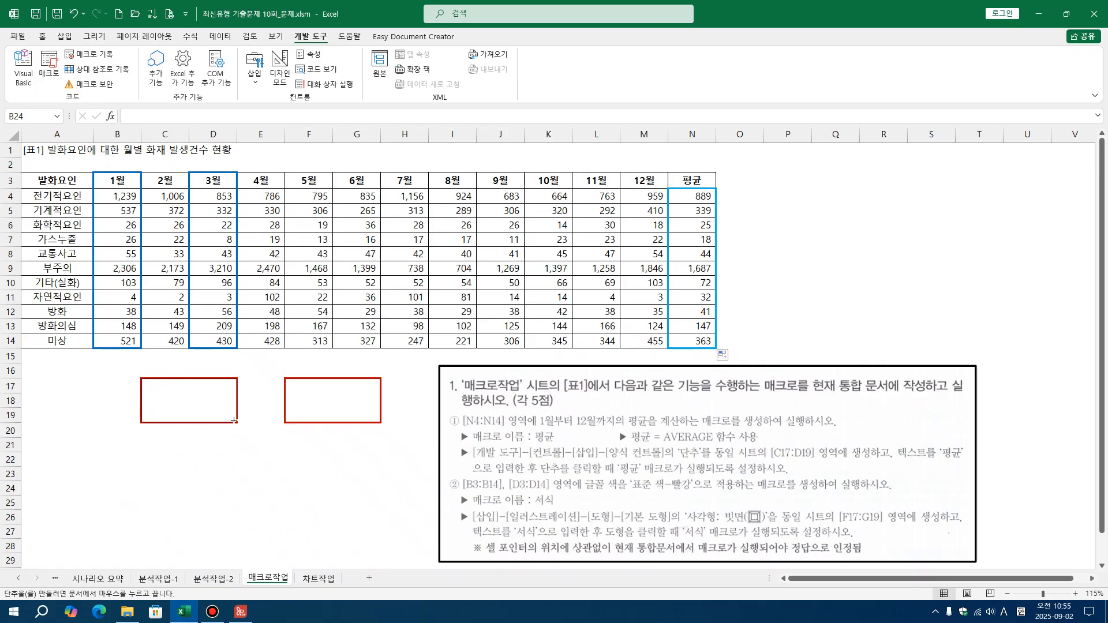
{"action": "left_click_drag", "start_coordinate": [235, 421], "coordinate": [234, 421]}
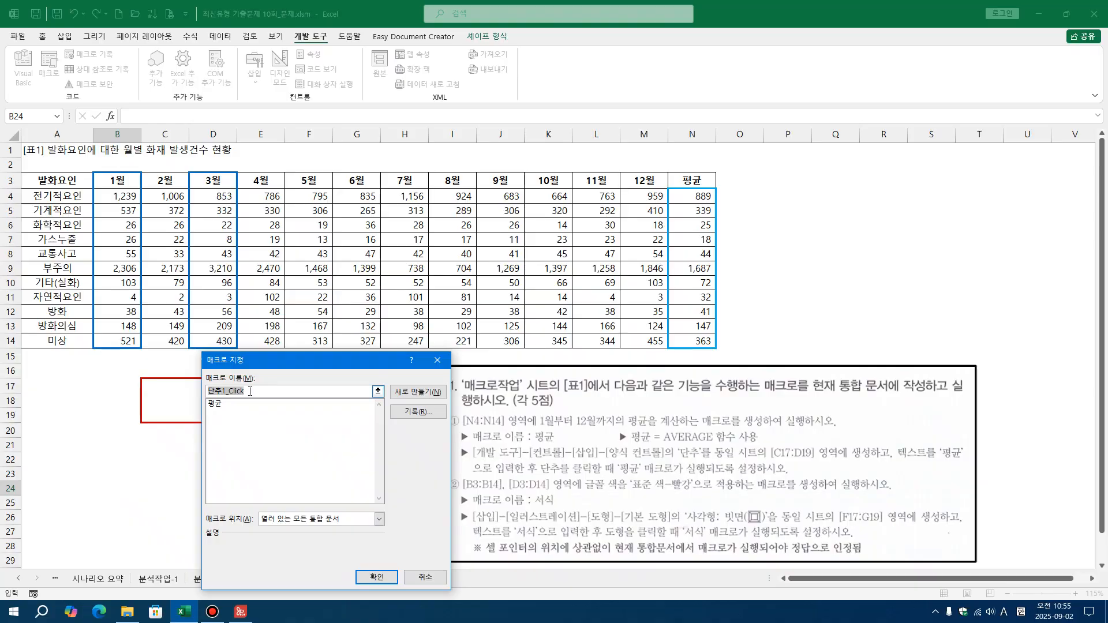
{"action": "left_click", "coordinate": [224, 404]}
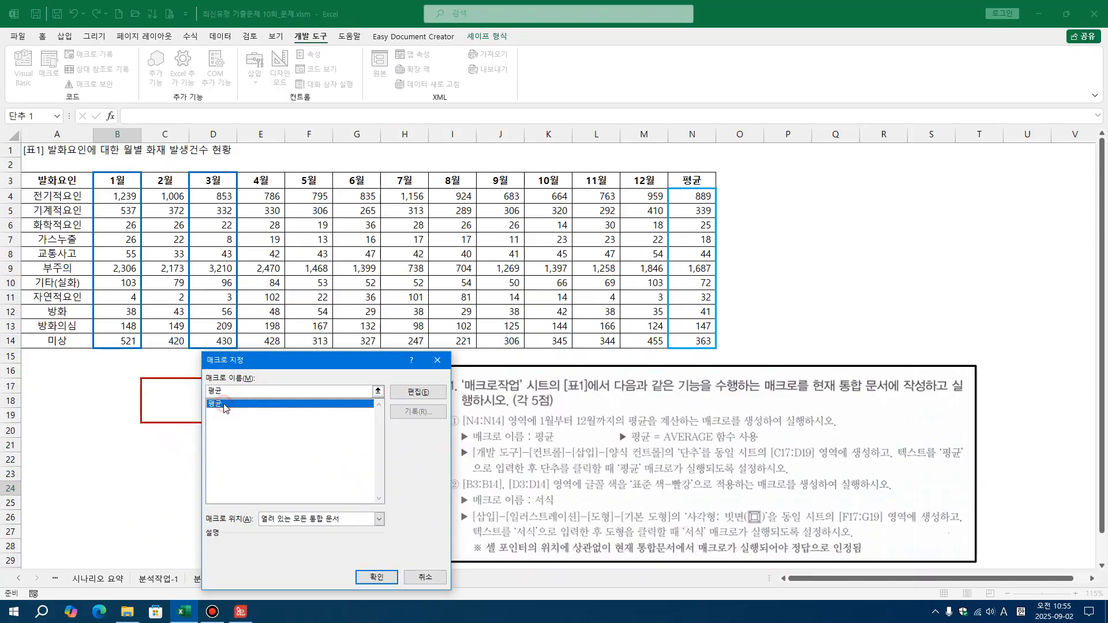
{"action": "left_click", "coordinate": [377, 577]}
{"action": "left_click", "coordinate": [261, 500]}
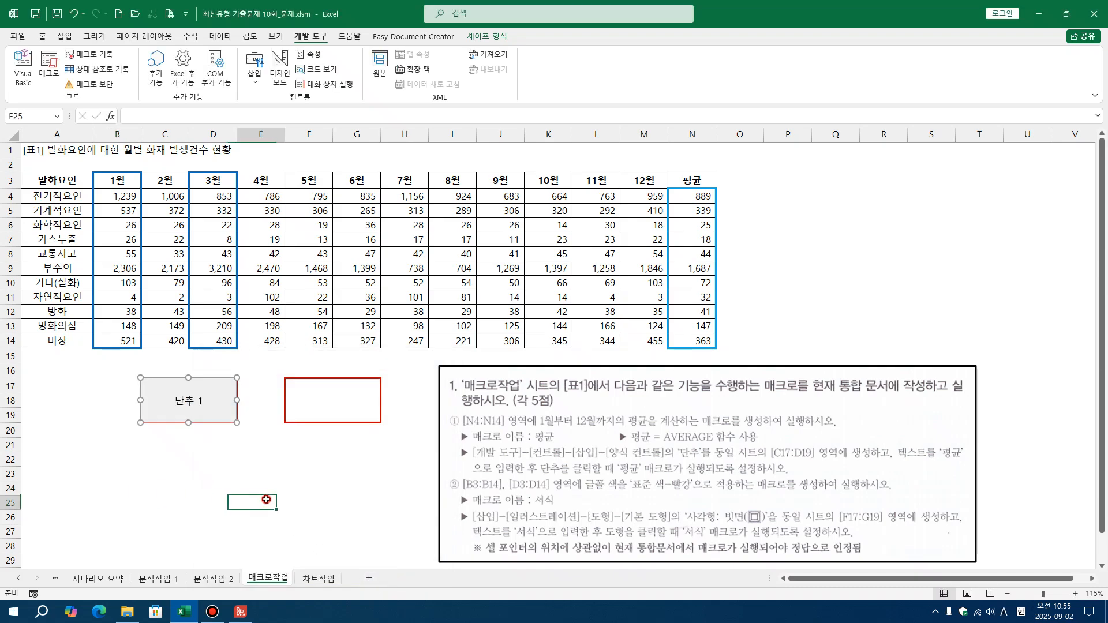
Replace the label text of the new button over C17:D19 with 평균
{"action": "left_click", "coordinate": [192, 402], "text": "ctrl"}
{"action": "right_click", "coordinate": [193, 402]}
{"action": "left_click", "coordinate": [259, 460]}
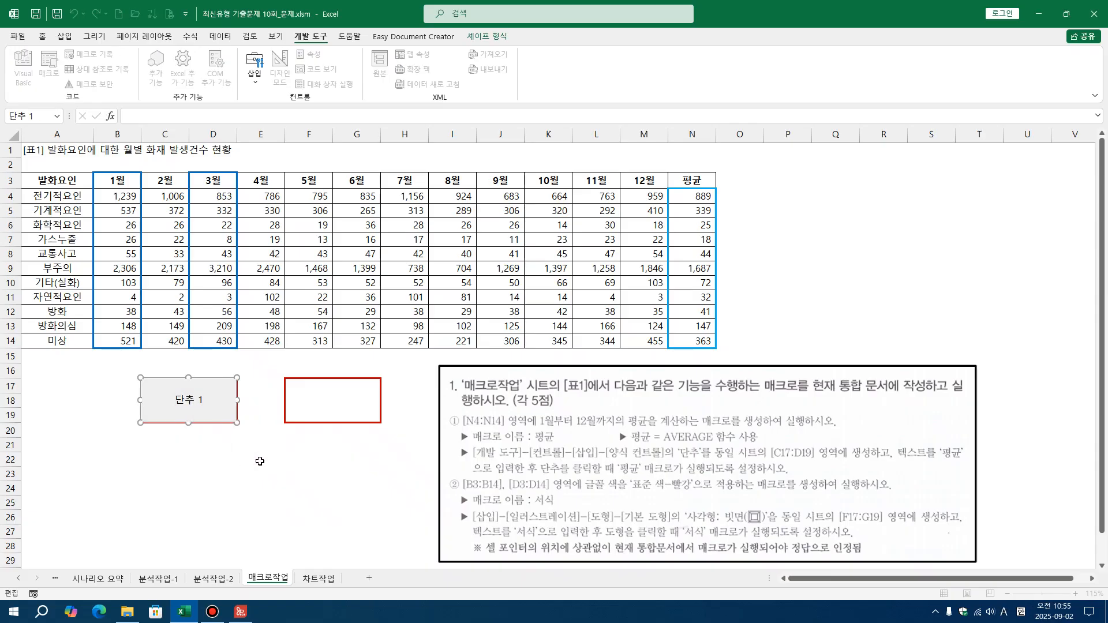
{"action": "key", "text": "Delete"}
{"action": "key", "text": "Delete"}
{"action": "key", "text": "Delete"}
{"action": "type", "text": "VU"}
{"action": "key", "text": "Hangul"}
{"action": "type", "text": "평규"}
{"action": "left_click", "coordinate": [257, 463]}
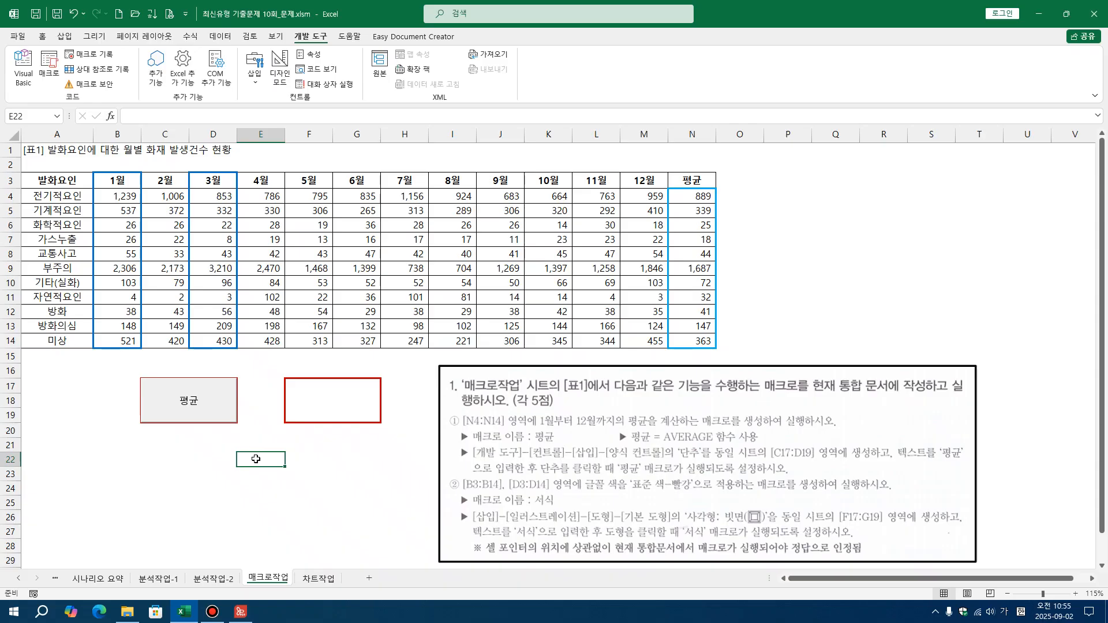
Clear the averages in N4:N14 and run the 평균 macro from its button to test it
{"action": "left_click_drag", "start_coordinate": [704, 197], "coordinate": [704, 342]}
{"action": "key", "text": "Delete"}
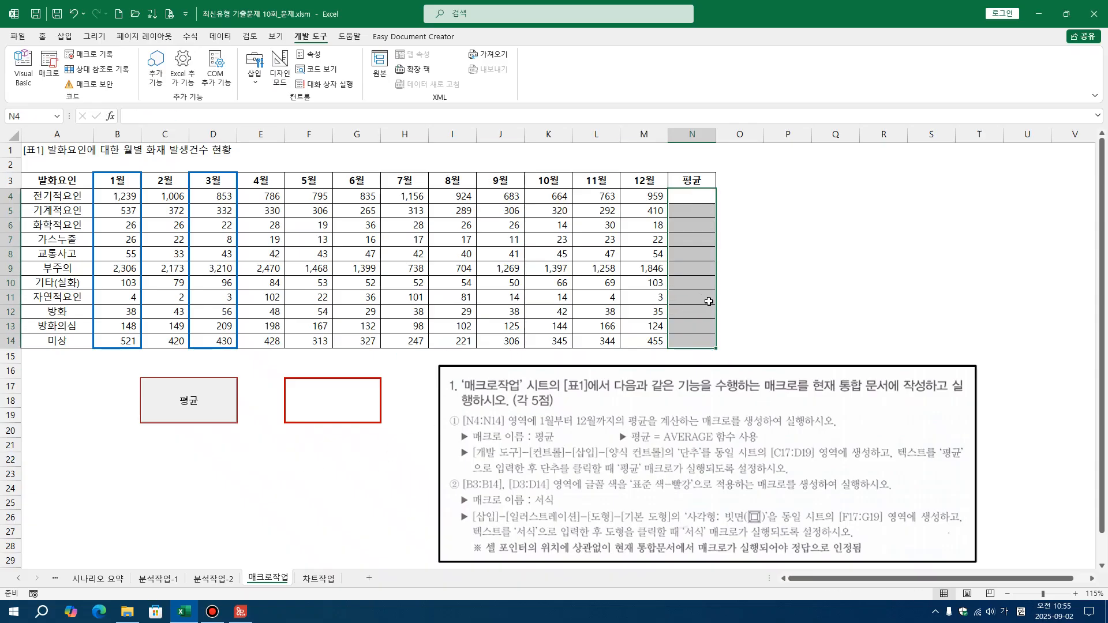
{"action": "left_click", "coordinate": [781, 295]}
{"action": "left_click", "coordinate": [183, 409]}
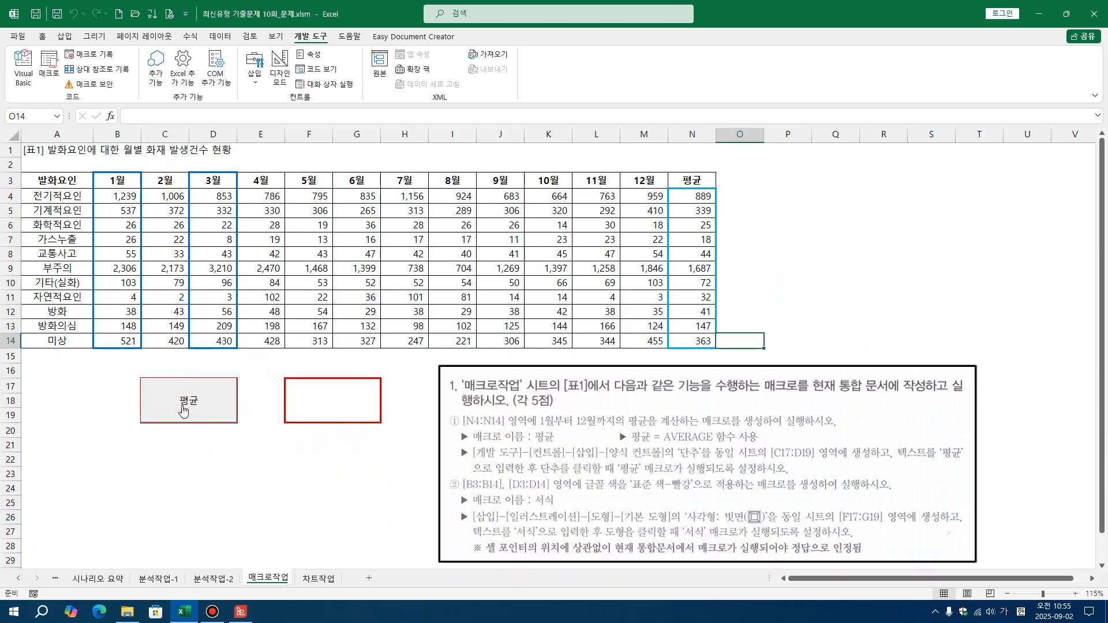
{"action": "left_click", "coordinate": [281, 473]}
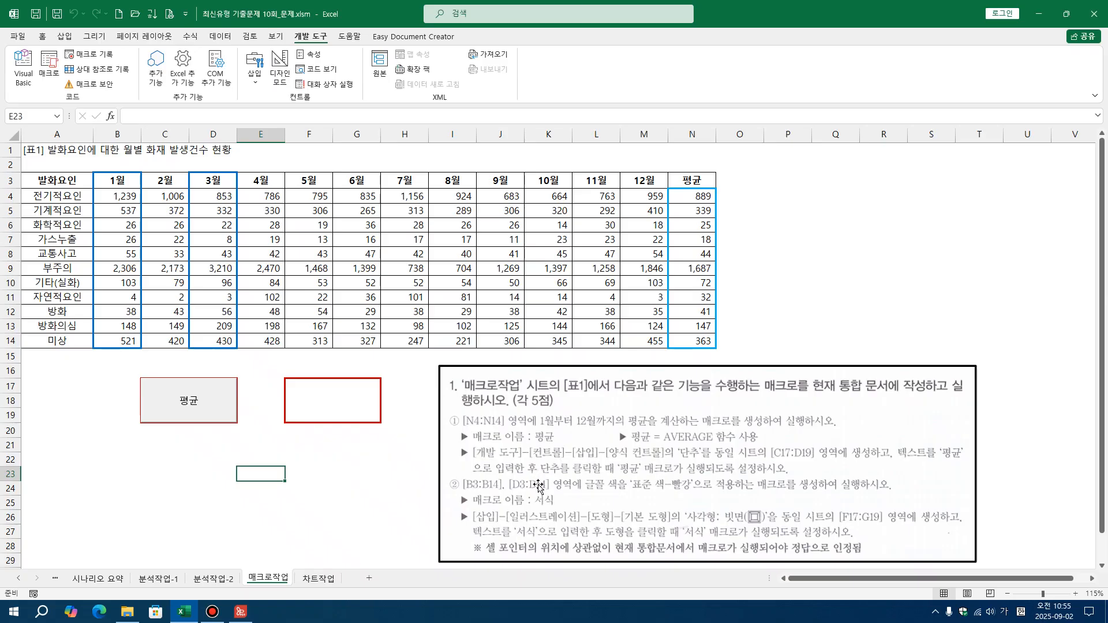
Mark the 서식 macro instructions with arrows to B3:B14, D3:D14 and the F17:G19 frame, and erase all drawn markings
{"action": "key", "text": "ctrl+2"}
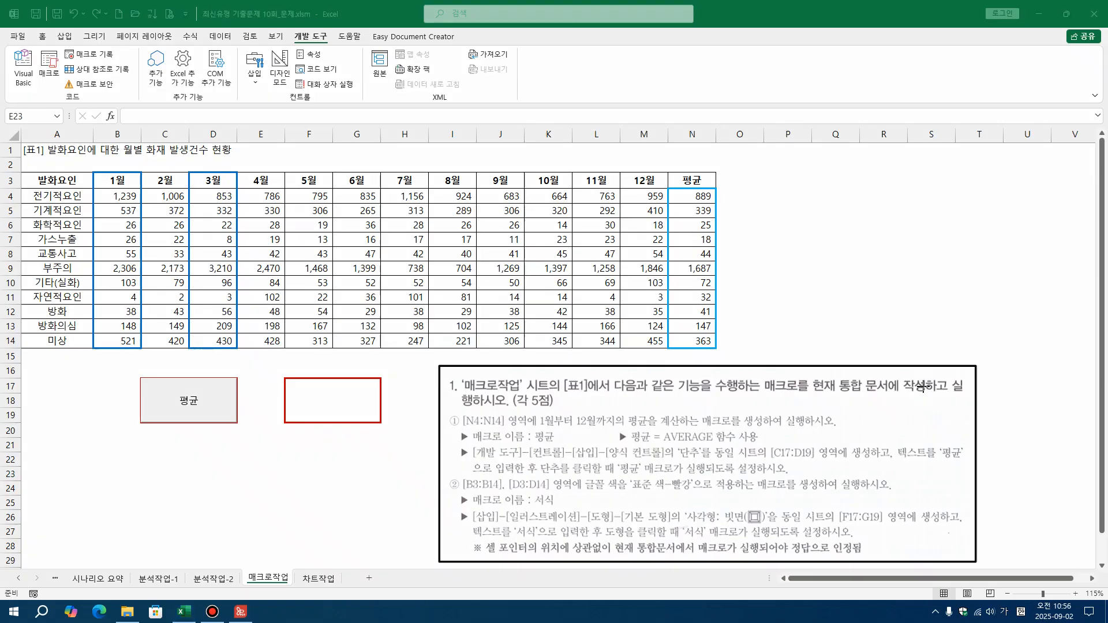
{"action": "left_click_drag", "start_coordinate": [464, 507], "coordinate": [555, 507]}
{"action": "mouse_move", "coordinate": [458, 492]}
{"action": "left_mouse_down"}
{"action": "mouse_move", "coordinate": [486, 494]}
{"action": "mouse_move", "coordinate": [154, 371]}
{"action": "mouse_move", "coordinate": [130, 351]}
{"action": "left_mouse_up"}
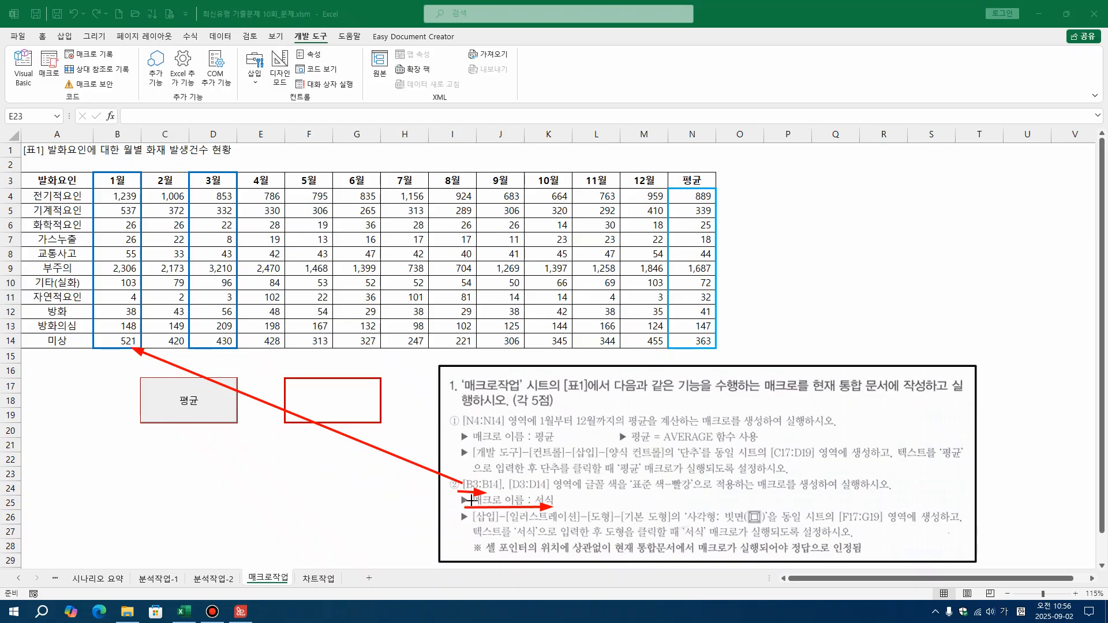
{"action": "left_click_drag", "start_coordinate": [518, 485], "coordinate": [232, 349]}
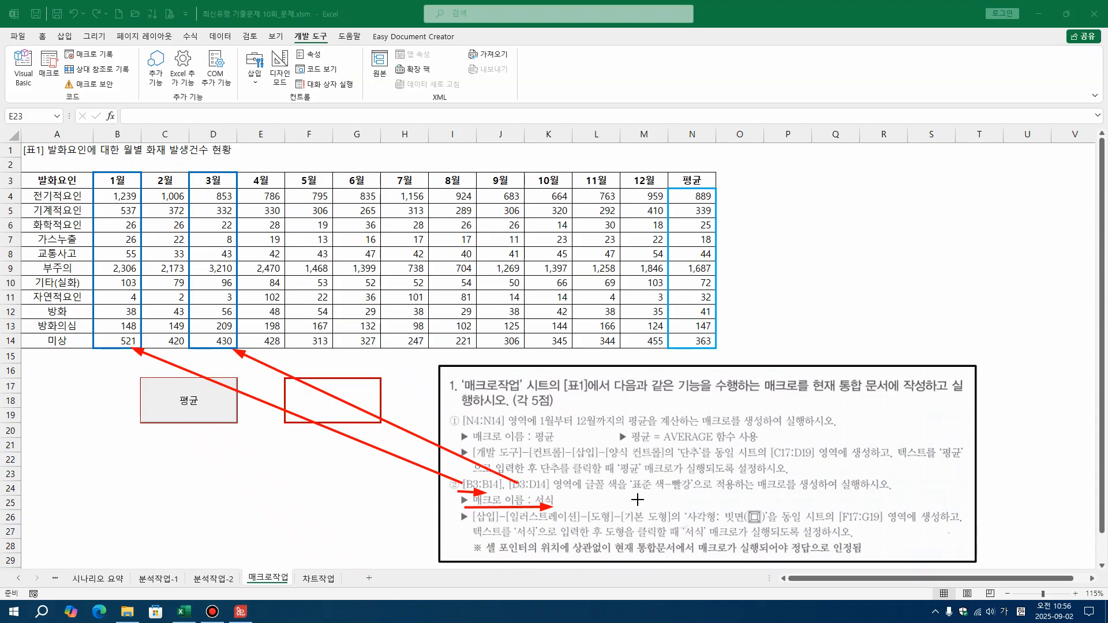
{"action": "left_click_drag", "start_coordinate": [575, 495], "coordinate": [698, 494]}
{"action": "left_click_drag", "start_coordinate": [682, 524], "coordinate": [776, 525]}
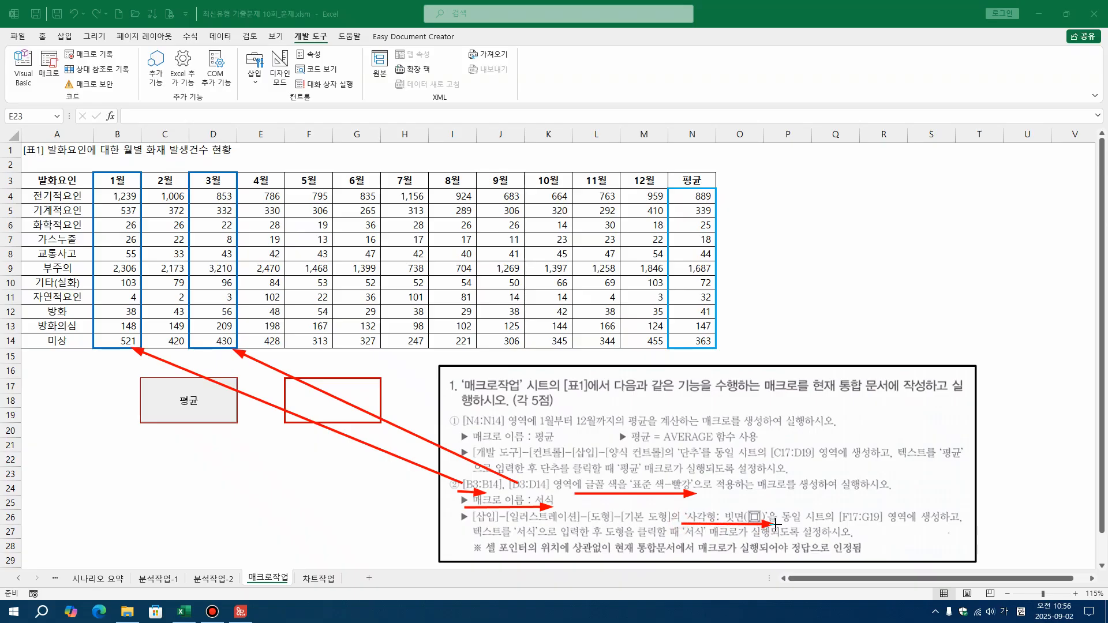
{"action": "mouse_move", "coordinate": [692, 524]}
{"action": "left_mouse_down"}
{"action": "mouse_move", "coordinate": [549, 478]}
{"action": "mouse_move", "coordinate": [384, 398]}
{"action": "left_mouse_up"}
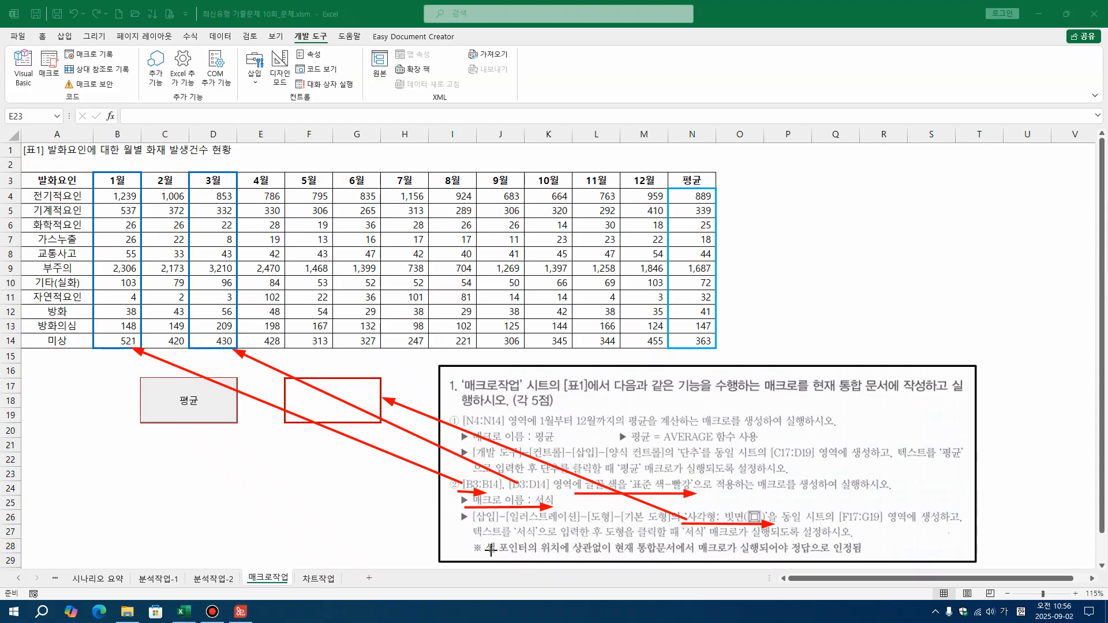
{"action": "left_click_drag", "start_coordinate": [472, 538], "coordinate": [541, 540]}
{"action": "mouse_move", "coordinate": [57, 270]}
{"action": "left_mouse_down"}
{"action": "mouse_move", "coordinate": [618, 540]}
{"action": "mouse_move", "coordinate": [866, 586]}
{"action": "left_mouse_up"}
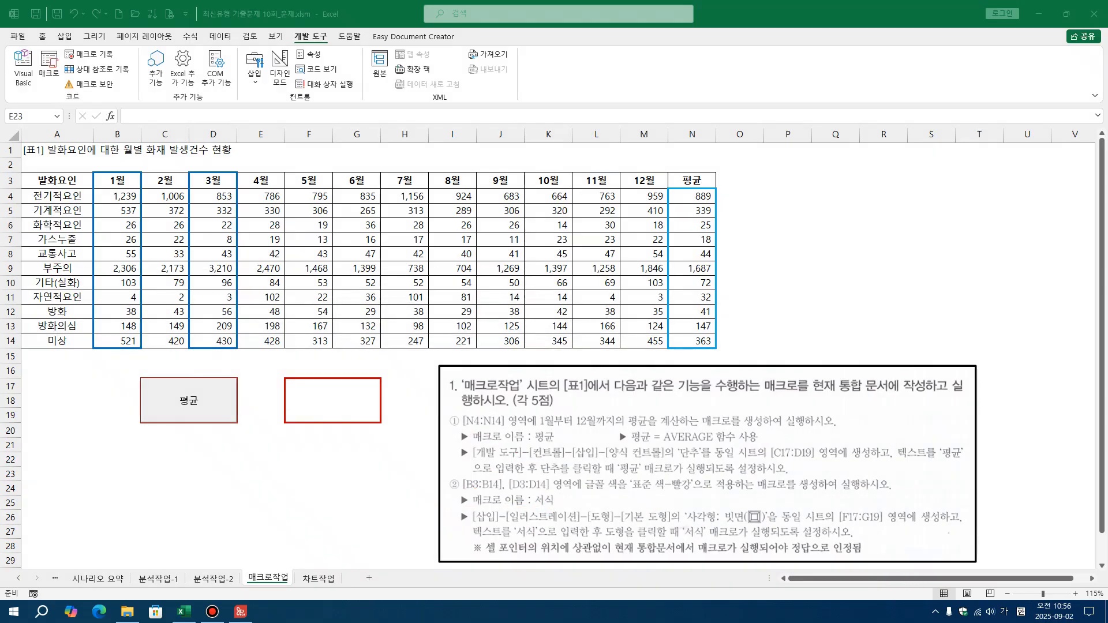
Select empty cell F23 and start recording a macro named 서식, stored in 현재 통합 문서
{"action": "left_click", "coordinate": [328, 487]}
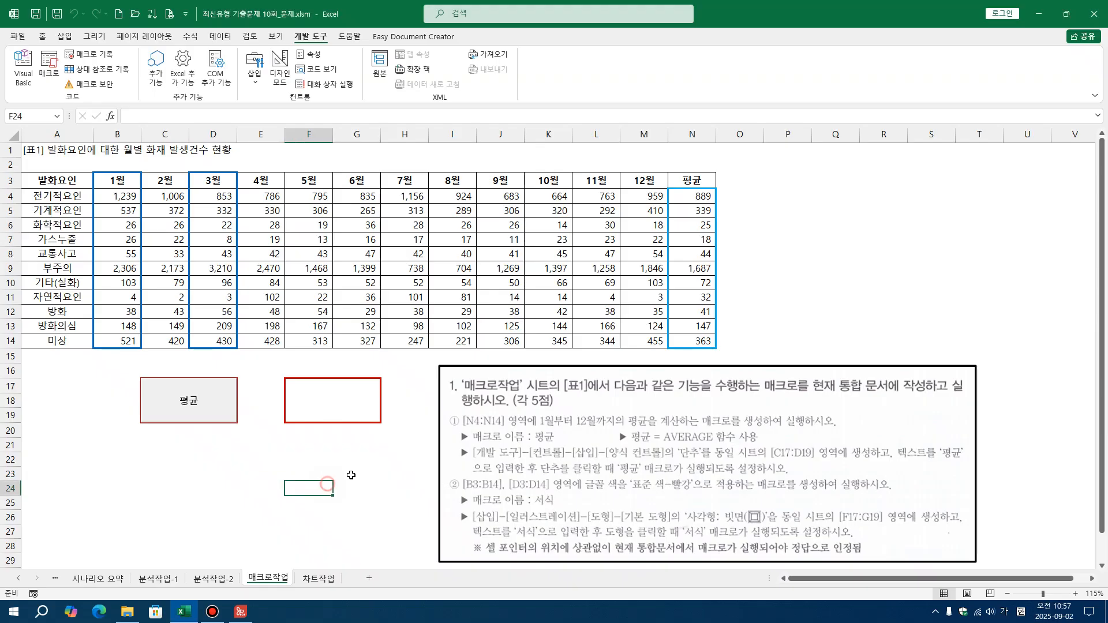
{"action": "left_click", "coordinate": [836, 213]}
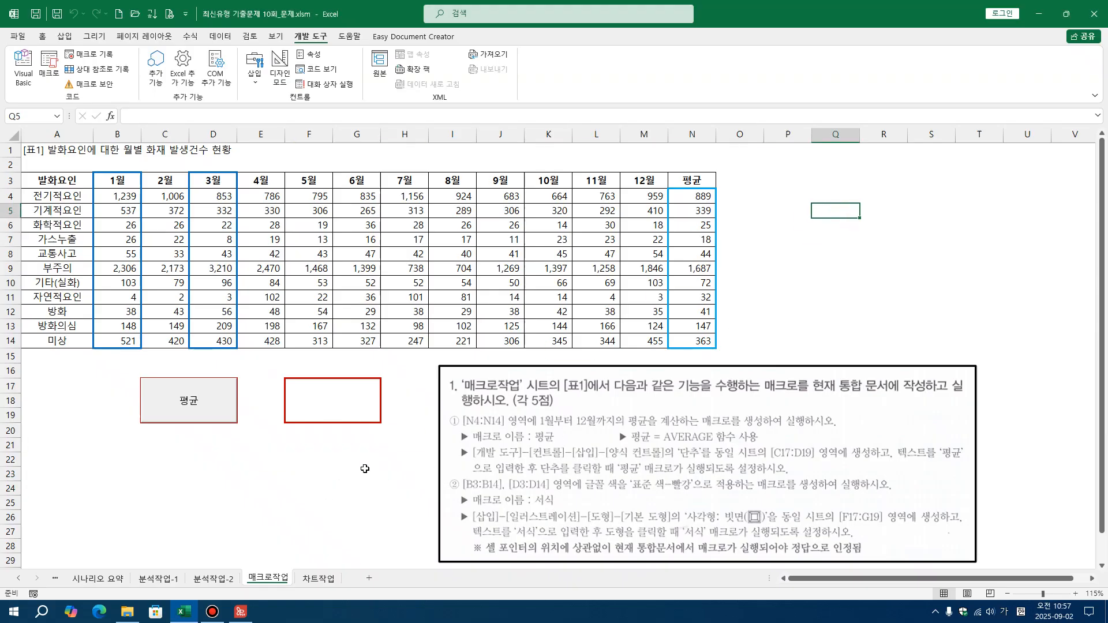
{"action": "left_click", "coordinate": [323, 473]}
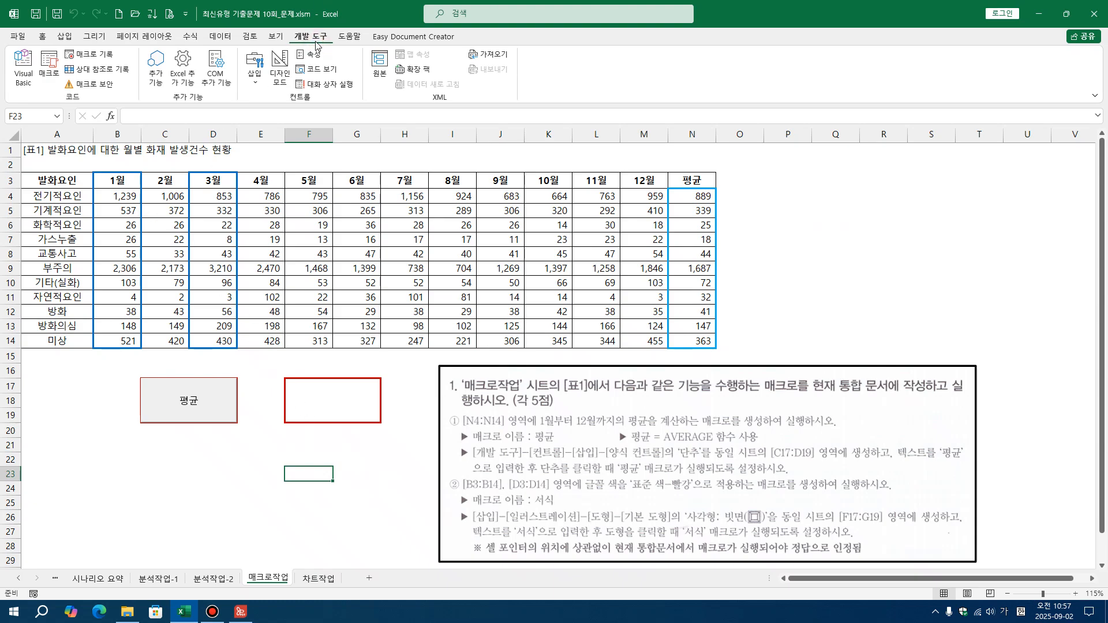
{"action": "left_click", "coordinate": [106, 60]}
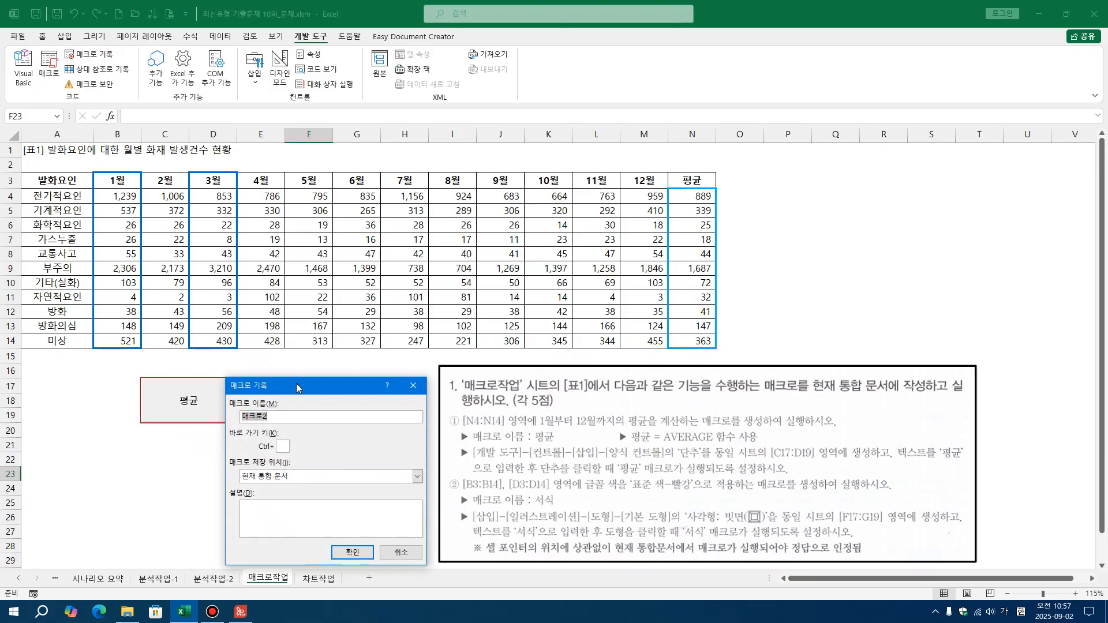
{"action": "left_click_drag", "start_coordinate": [297, 383], "coordinate": [300, 383]}
{"action": "type", "text": "서식"}
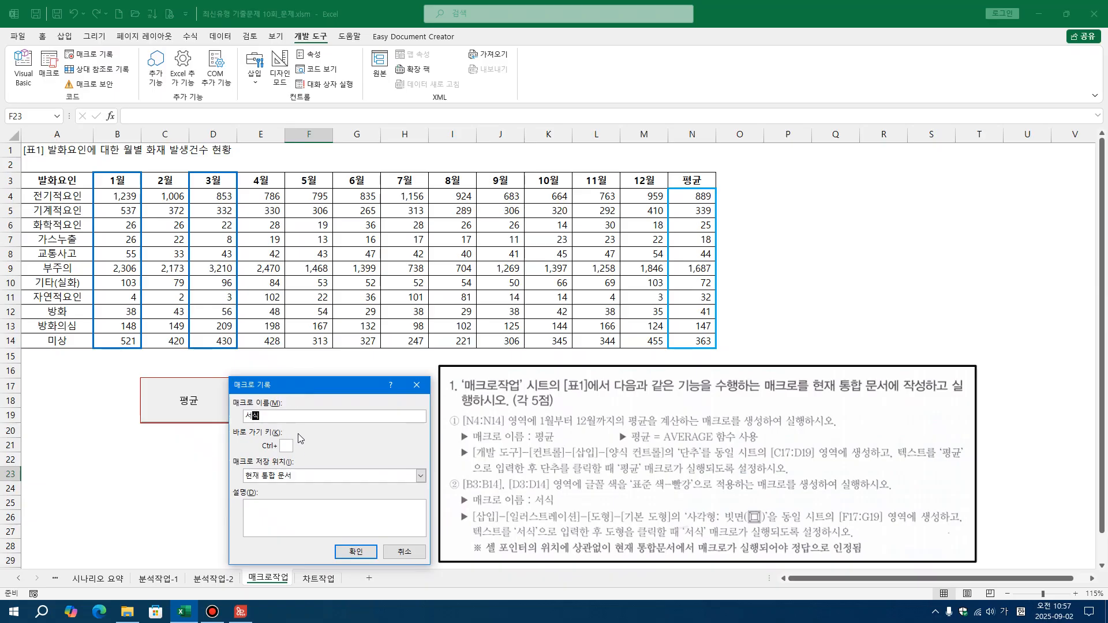
{"action": "left_click", "coordinate": [306, 480]}
{"action": "left_click", "coordinate": [306, 480]}
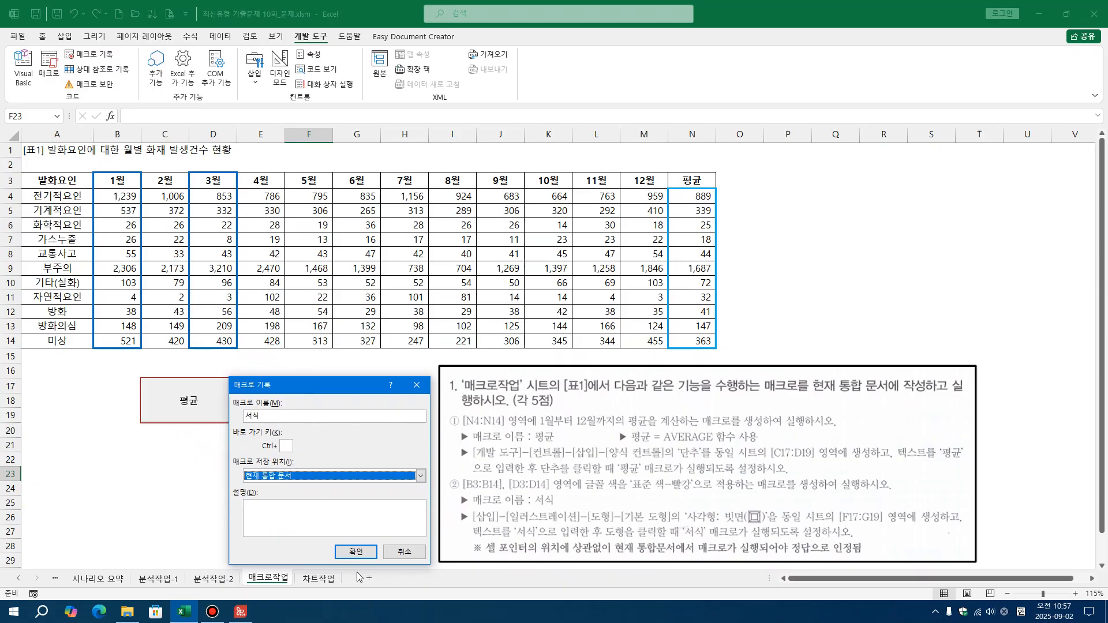
{"action": "left_click", "coordinate": [356, 552]}
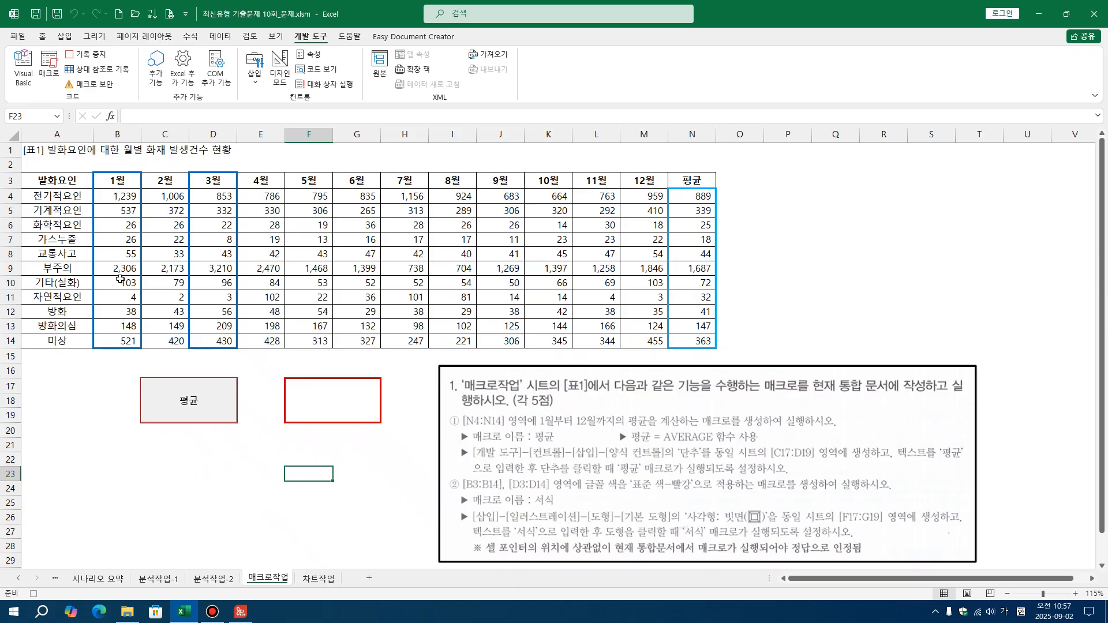
Apply the standard red (표준 색 빨강) font color to B3:B14 and D3:D14 together, and deselect the ranges by selecting E2
{"action": "left_click_drag", "start_coordinate": [118, 179], "coordinate": [119, 338]}
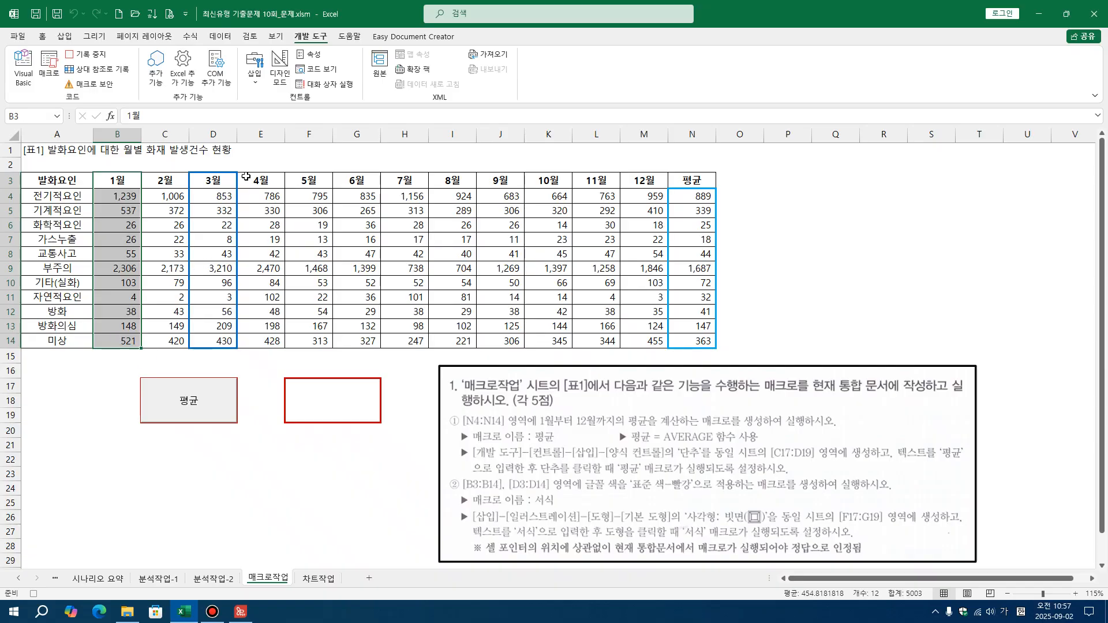
{"action": "left_click_drag", "start_coordinate": [214, 179], "coordinate": [217, 337]}
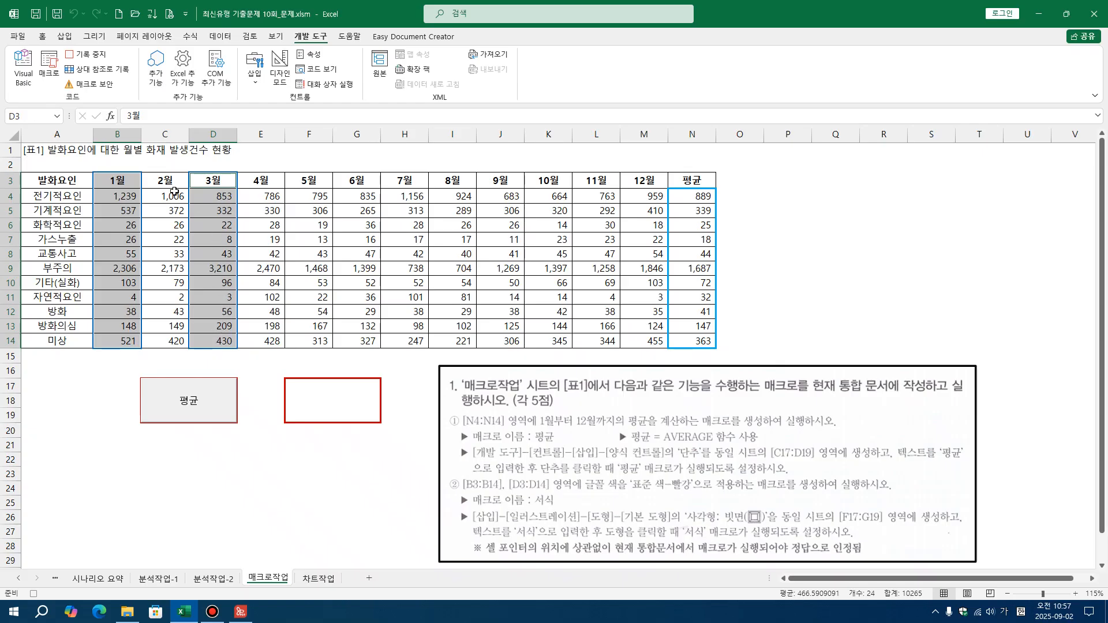
{"action": "left_click", "coordinate": [42, 37]}
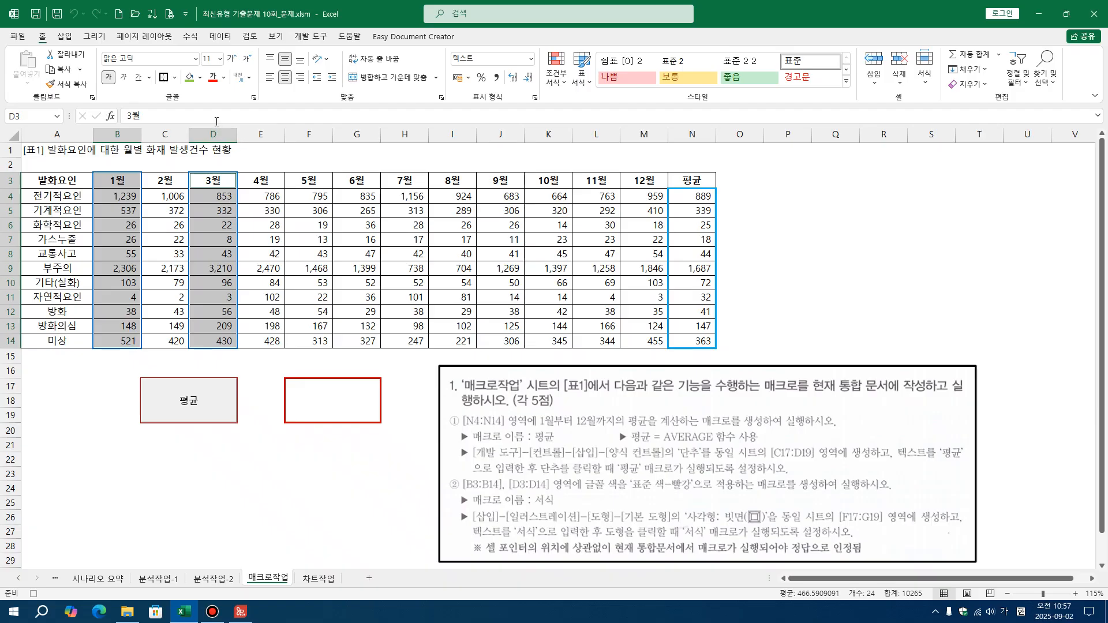
{"action": "left_click", "coordinate": [223, 78]}
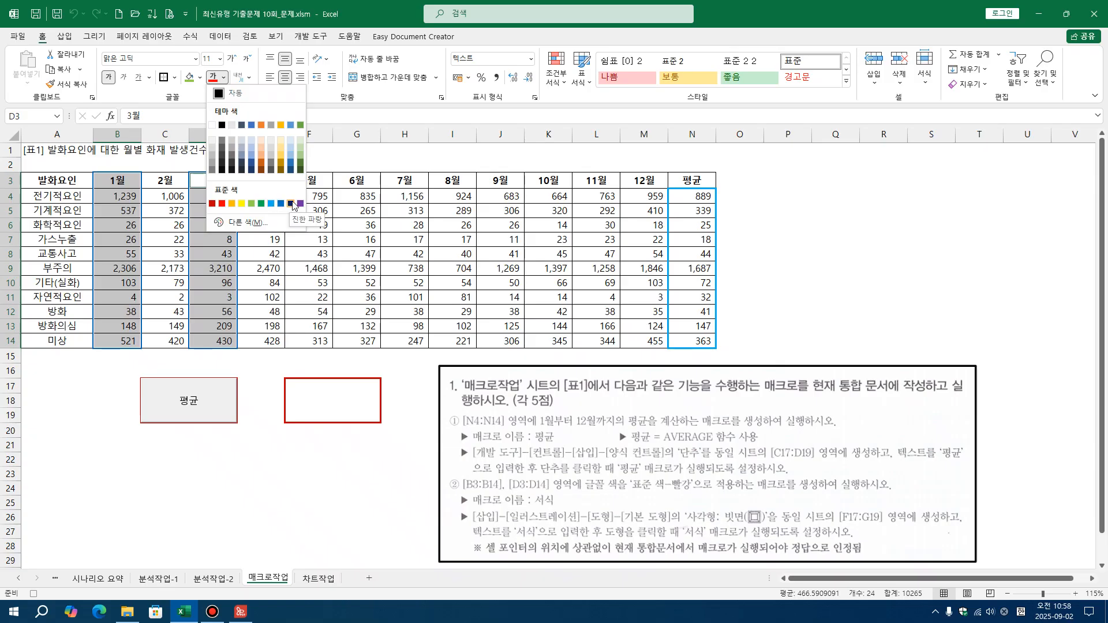
{"action": "left_click", "coordinate": [222, 203]}
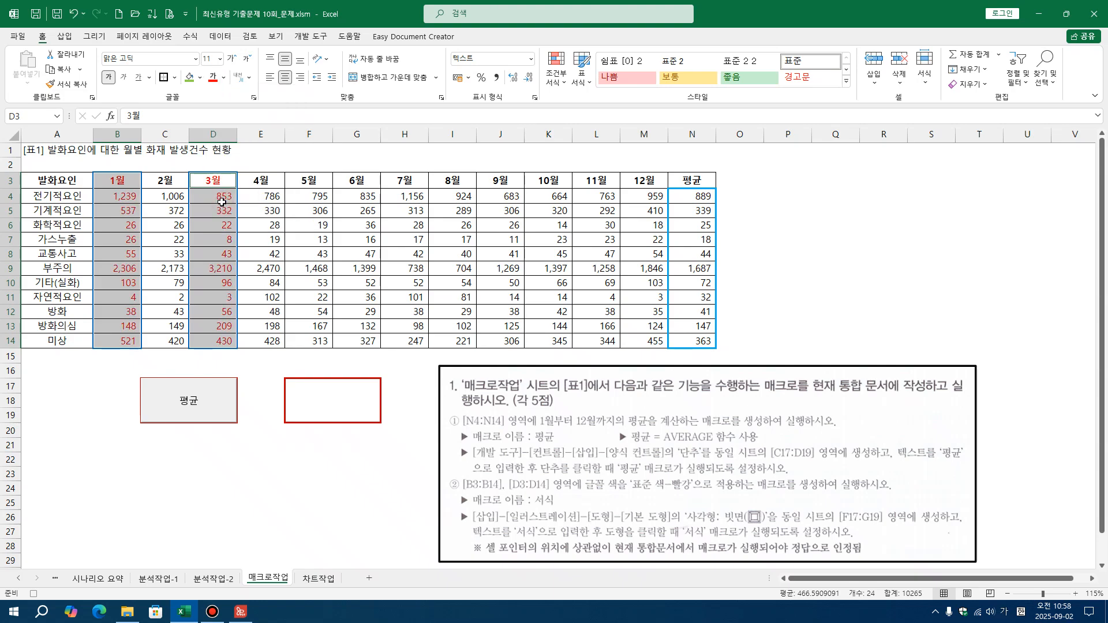
{"action": "left_click", "coordinate": [248, 169]}
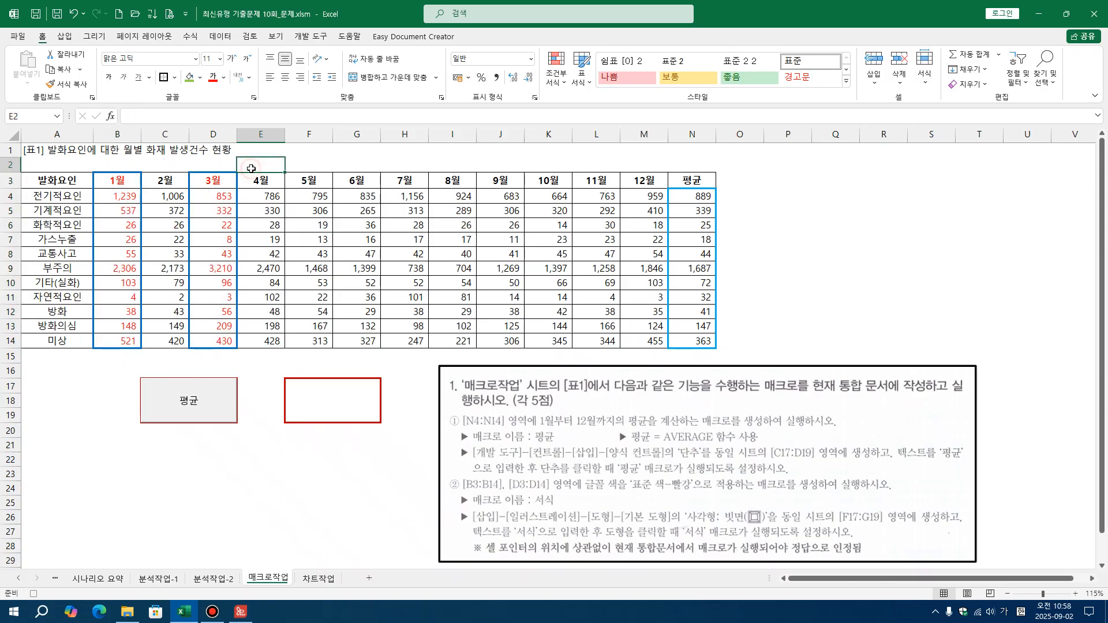
Stop recording the 서식 macro and select empty cell F24
{"action": "left_click", "coordinate": [301, 37]}
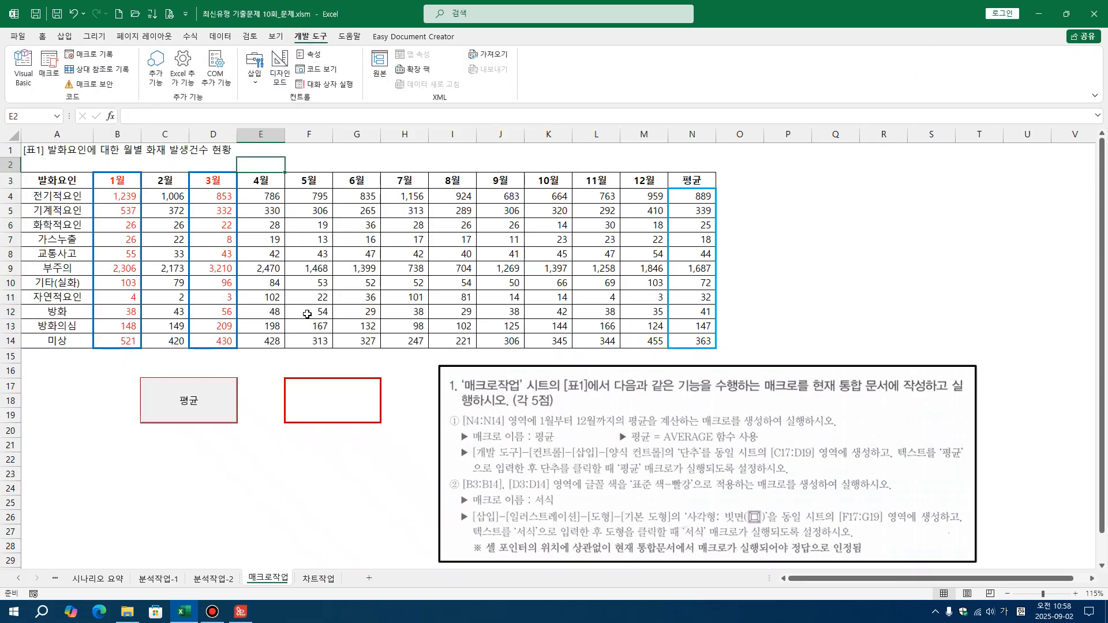
{"action": "left_click", "coordinate": [302, 487]}
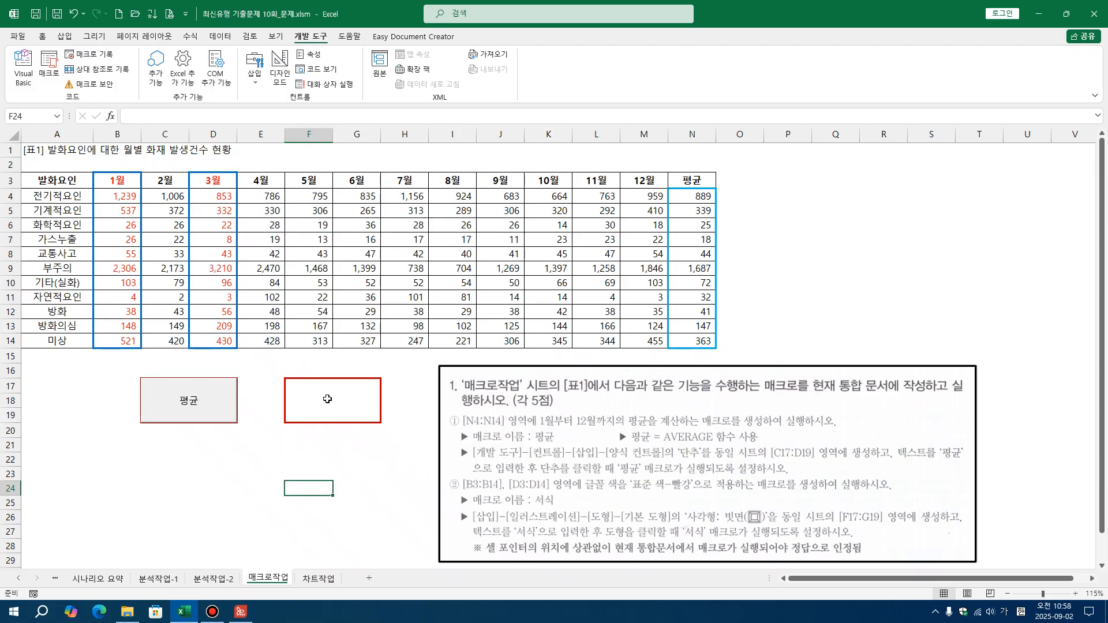
Insert a 사각형: 빗면 shape fitted exactly to F17:G19 and label it 서식
{"action": "left_click", "coordinate": [65, 38]}
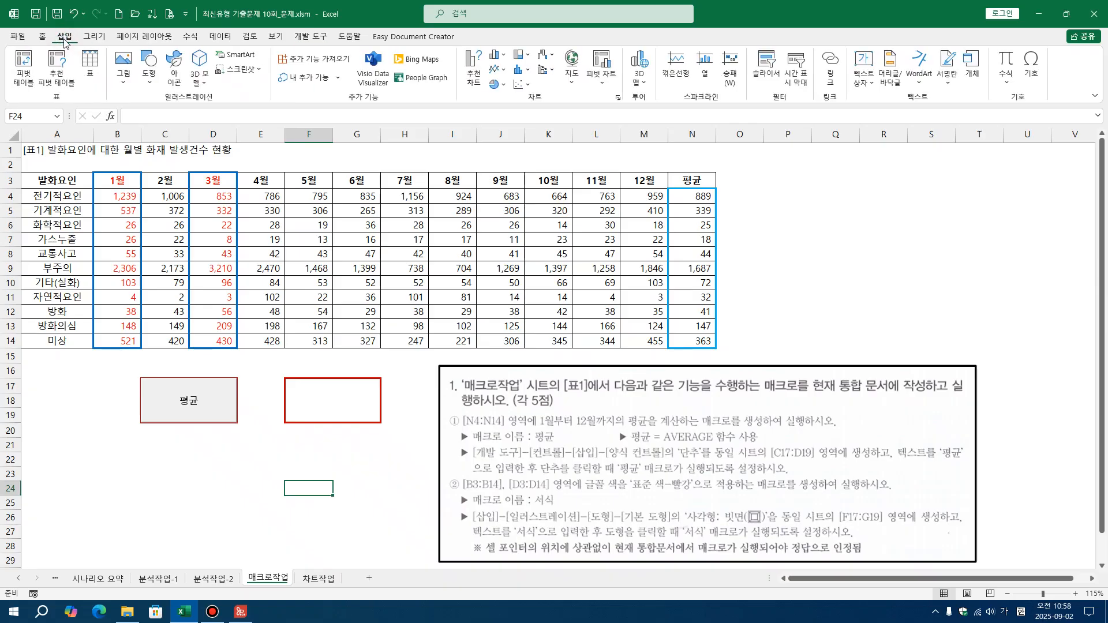
{"action": "left_click", "coordinate": [146, 80]}
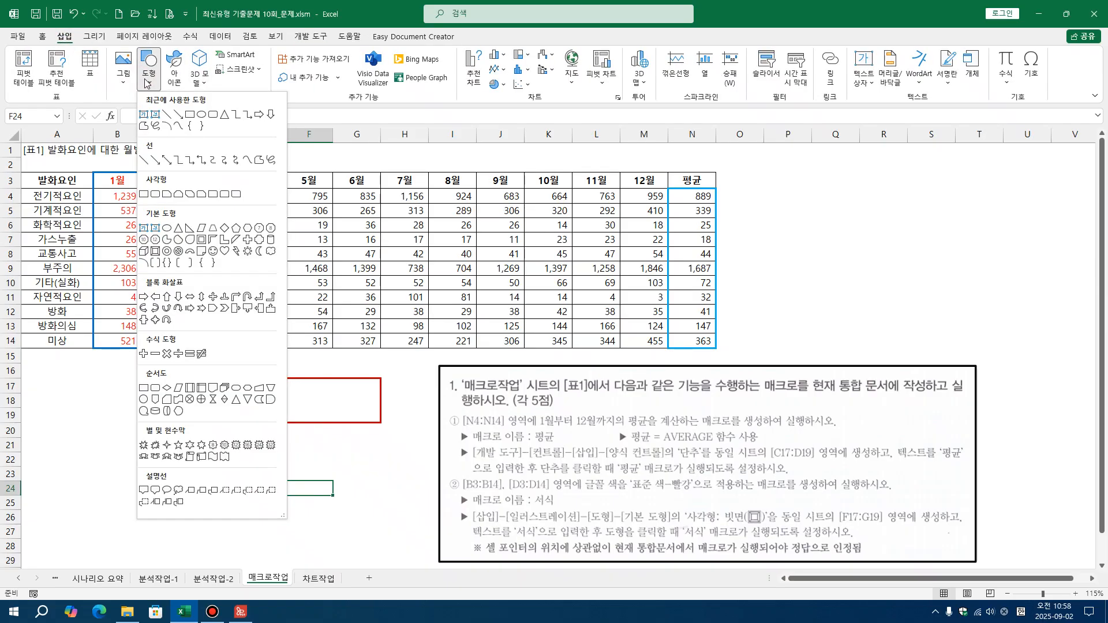
{"action": "left_click", "coordinate": [155, 253]}
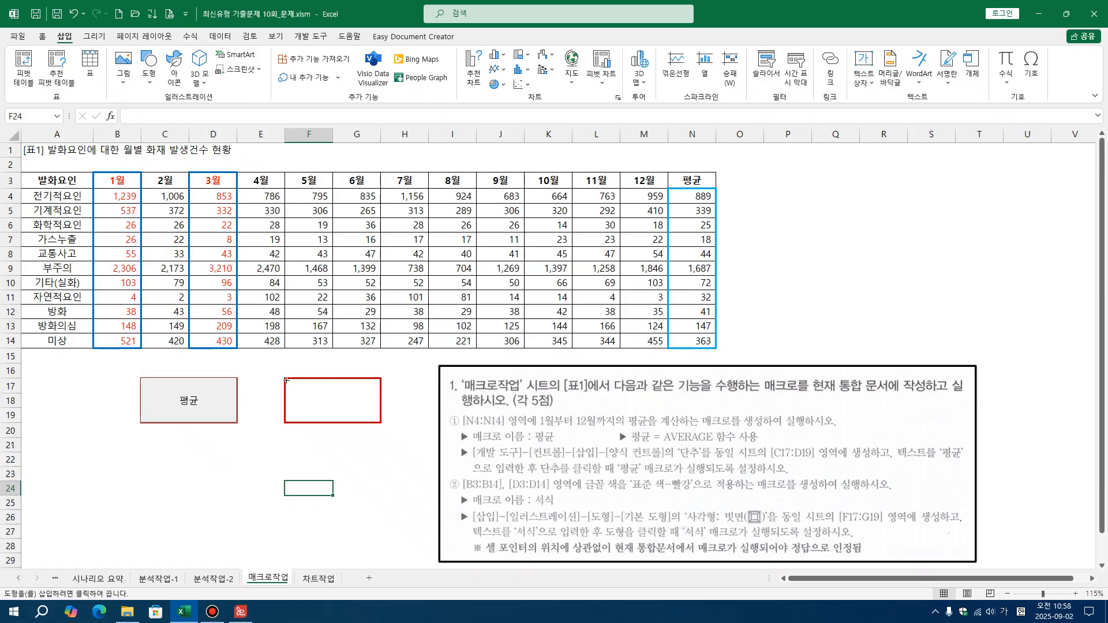
{"action": "key", "text": "alt"}
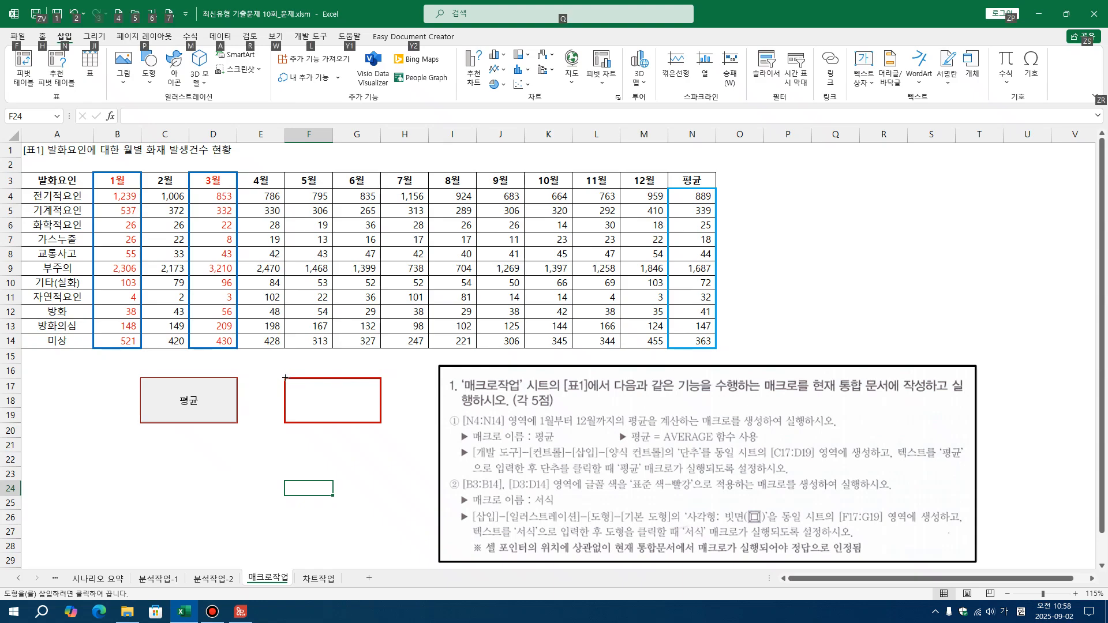
{"action": "left_click_drag", "start_coordinate": [284, 378], "coordinate": [376, 424]}
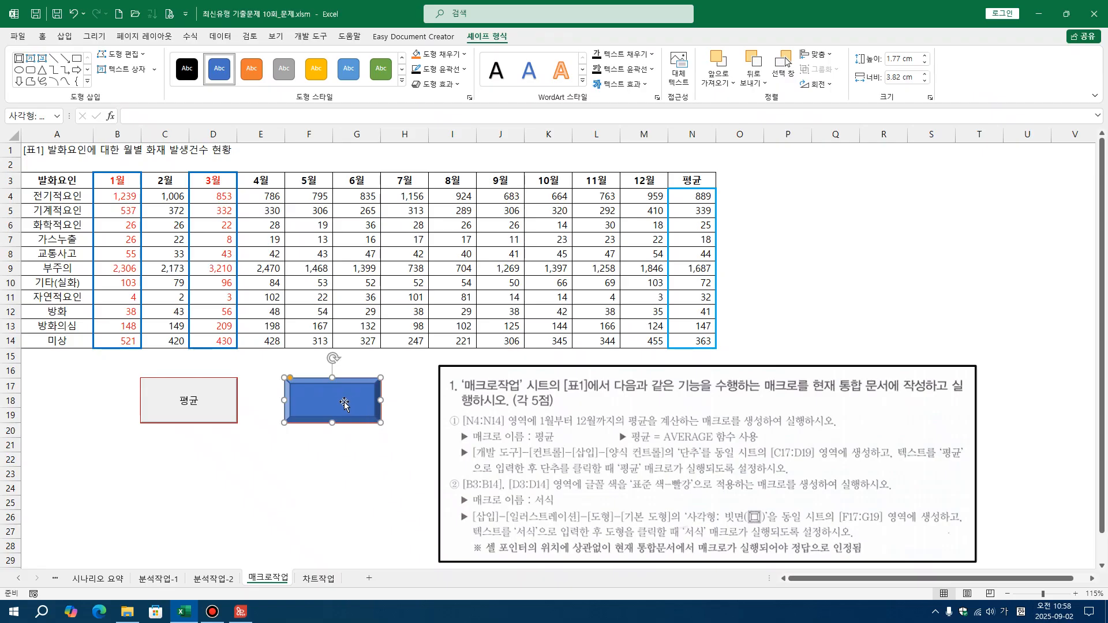
{"action": "type", "text": "서시"}
{"action": "left_click", "coordinate": [364, 501]}
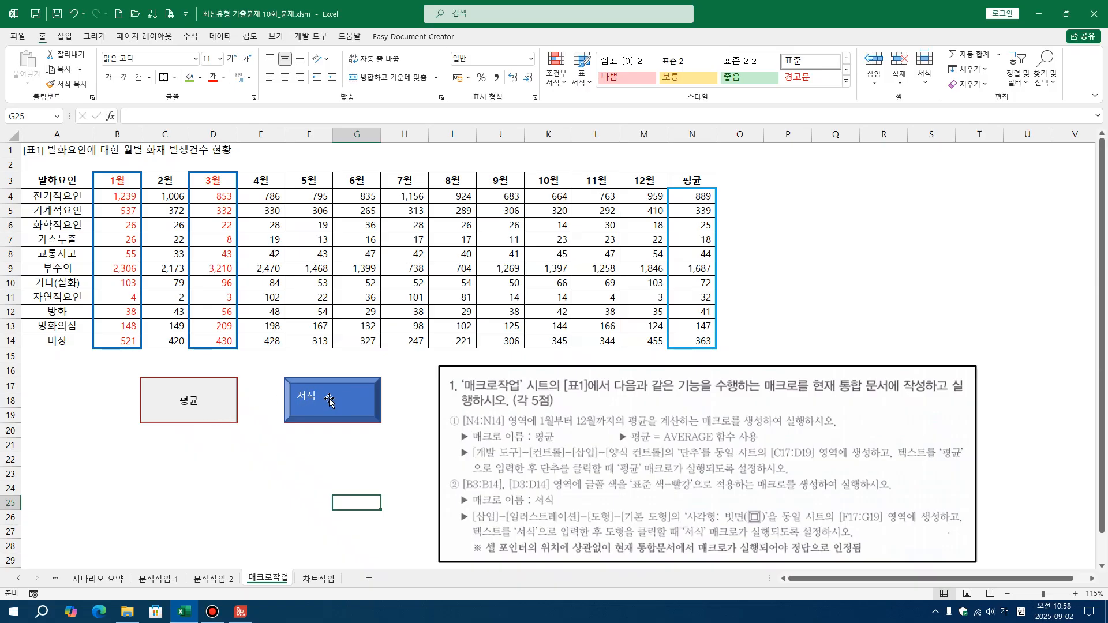
Assign the 서식 macro to the bevel shape and deselect the shape
{"action": "right_click", "coordinate": [312, 397]}
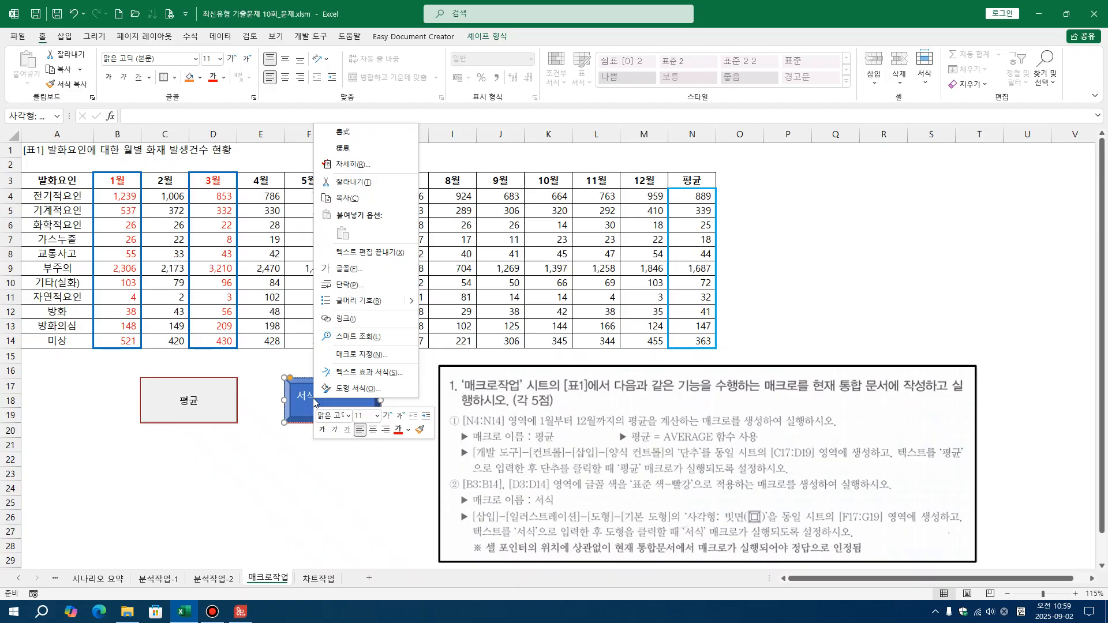
{"action": "left_click", "coordinate": [347, 355]}
{"action": "left_click_drag", "start_coordinate": [318, 238], "coordinate": [530, 317]}
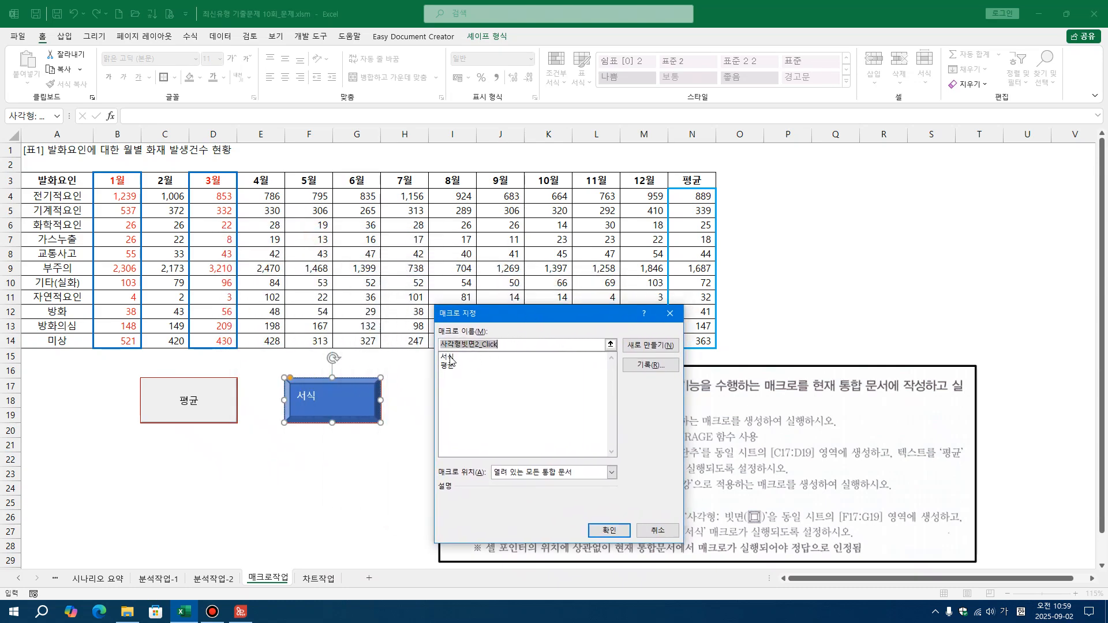
{"action": "left_click", "coordinate": [451, 358]}
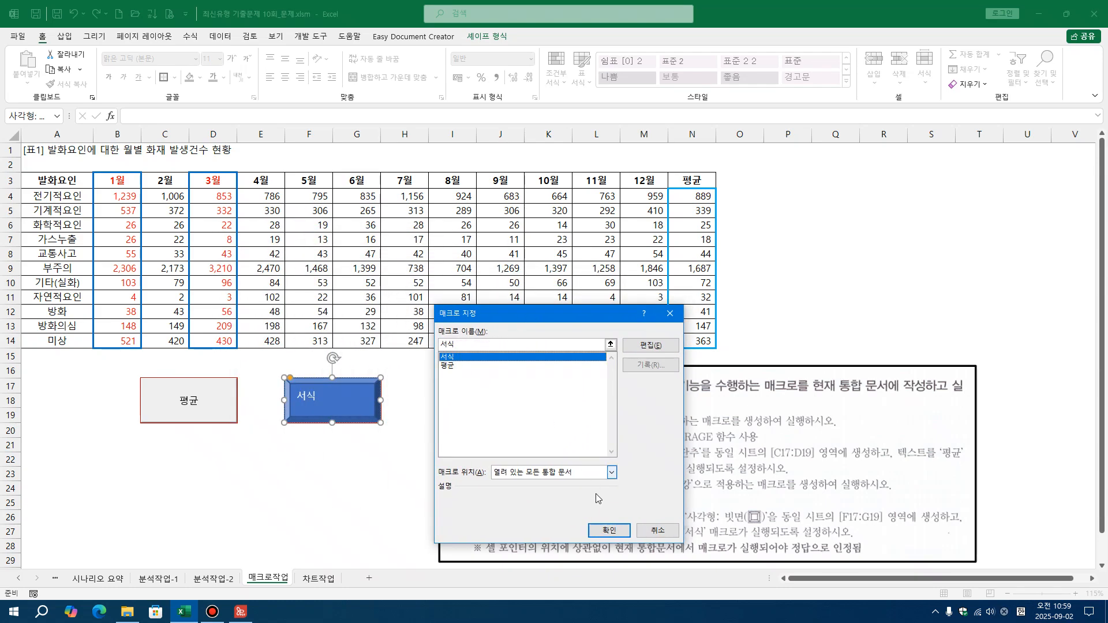
{"action": "left_click", "coordinate": [609, 530]}
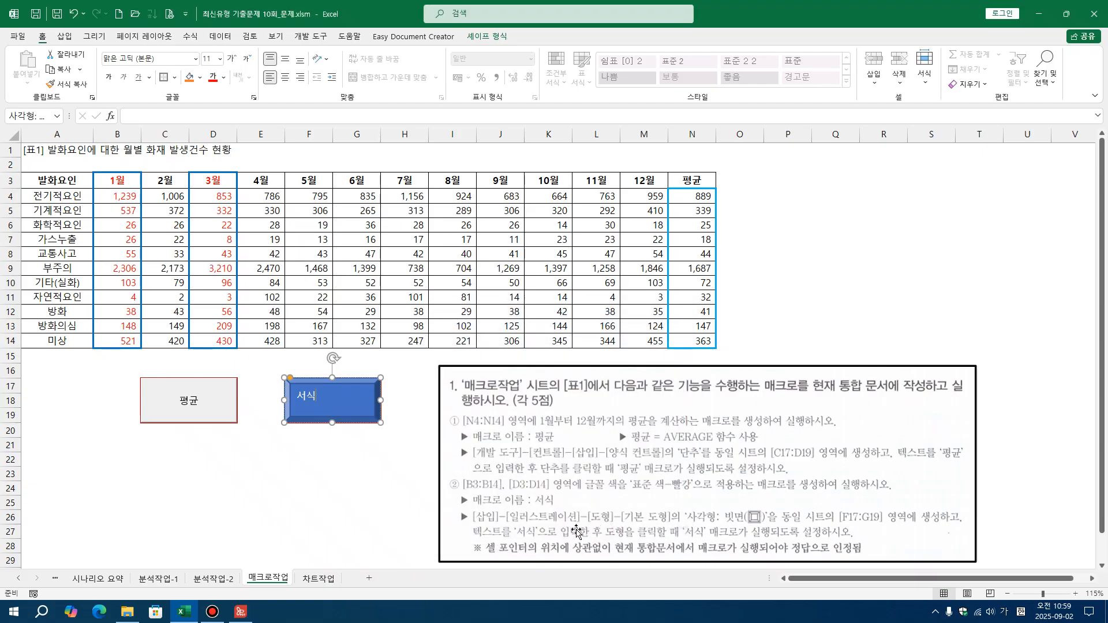
{"action": "left_click", "coordinate": [423, 522]}
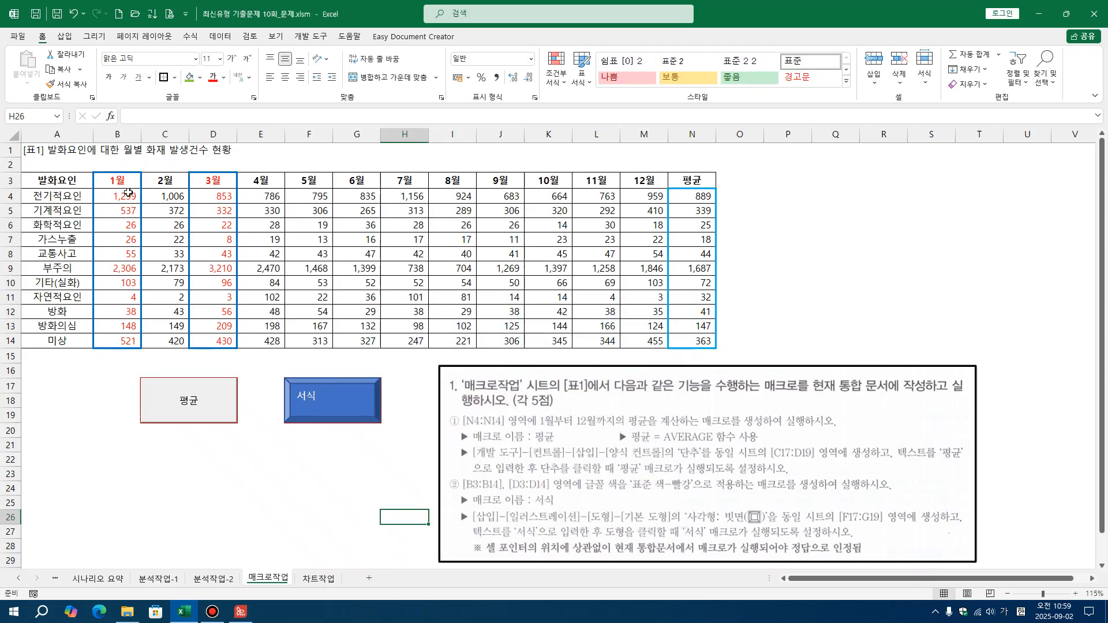
Set the font color of B3:D14 to black and run the 서식 macro from the bevel shape to test it
{"action": "left_click", "coordinate": [123, 182]}
{"action": "left_click_drag", "start_coordinate": [123, 183], "coordinate": [222, 340]}
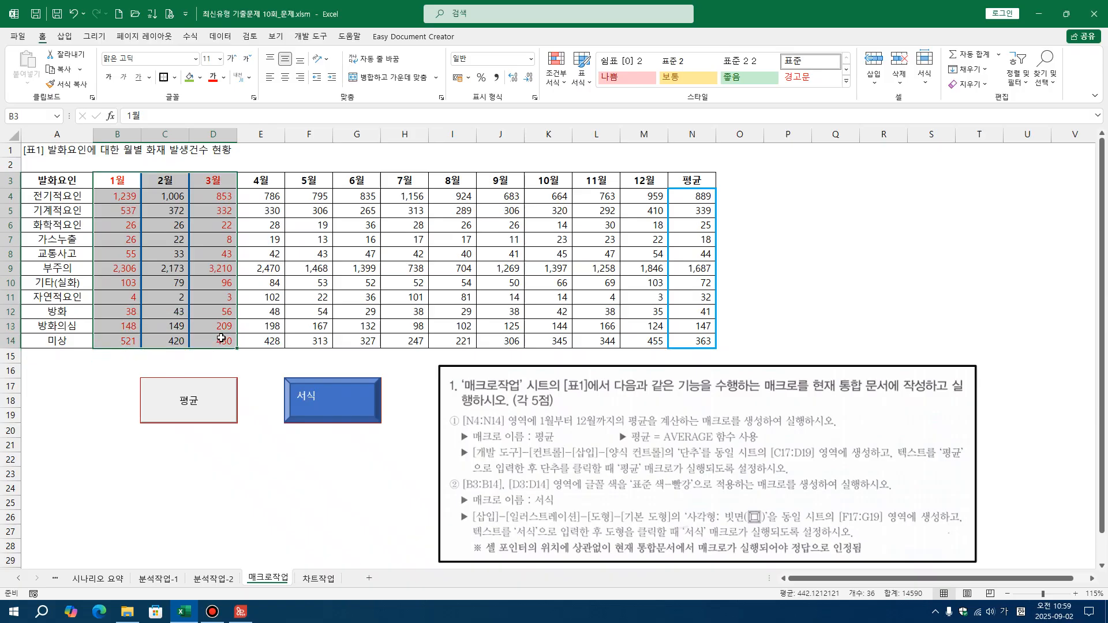
{"action": "left_click", "coordinate": [224, 77]}
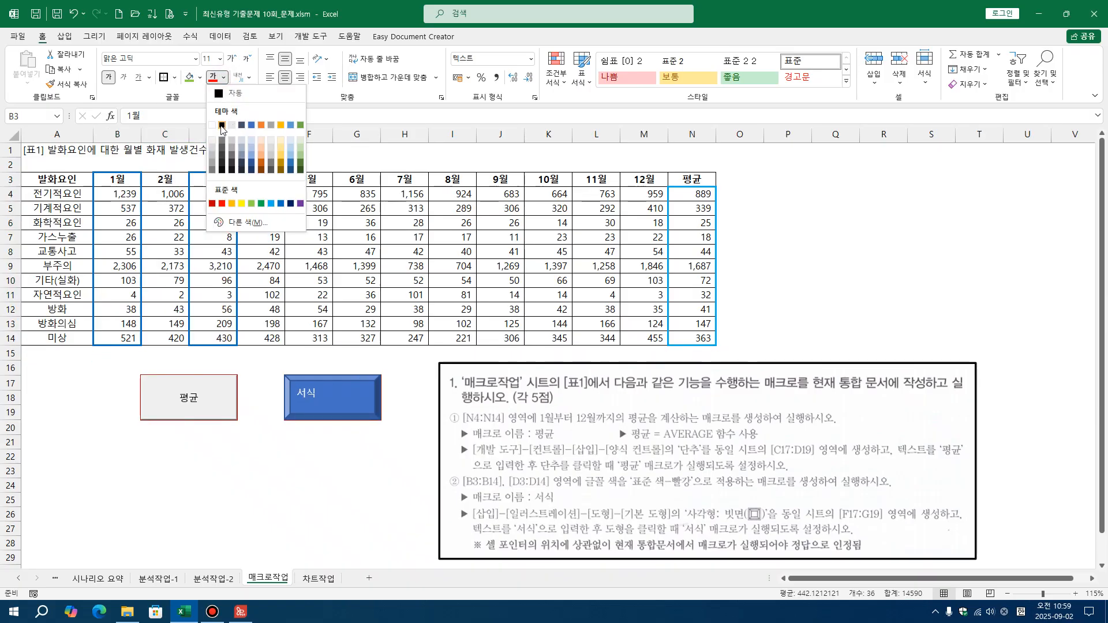
{"action": "left_click", "coordinate": [222, 126]}
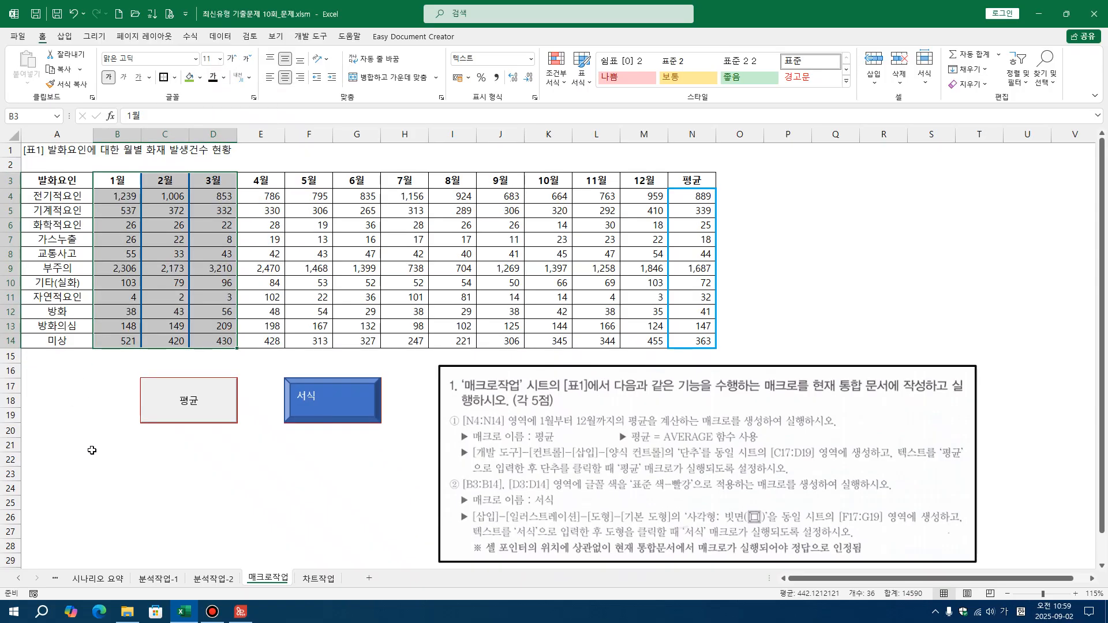
{"action": "left_click", "coordinate": [89, 449]}
{"action": "left_click", "coordinate": [300, 411]}
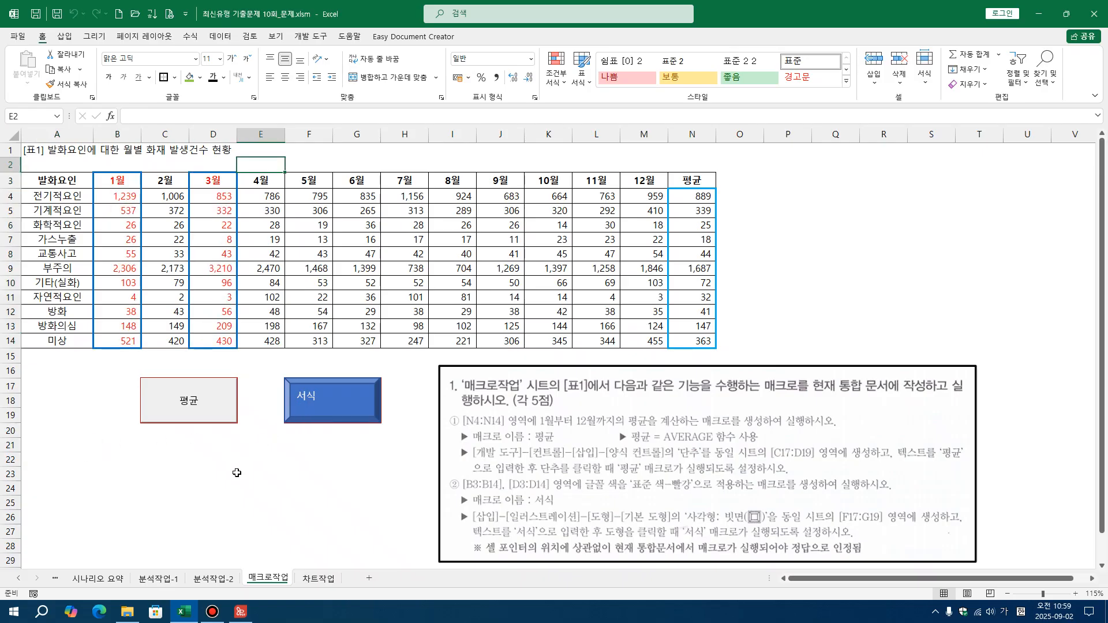
{"action": "left_click", "coordinate": [234, 473]}
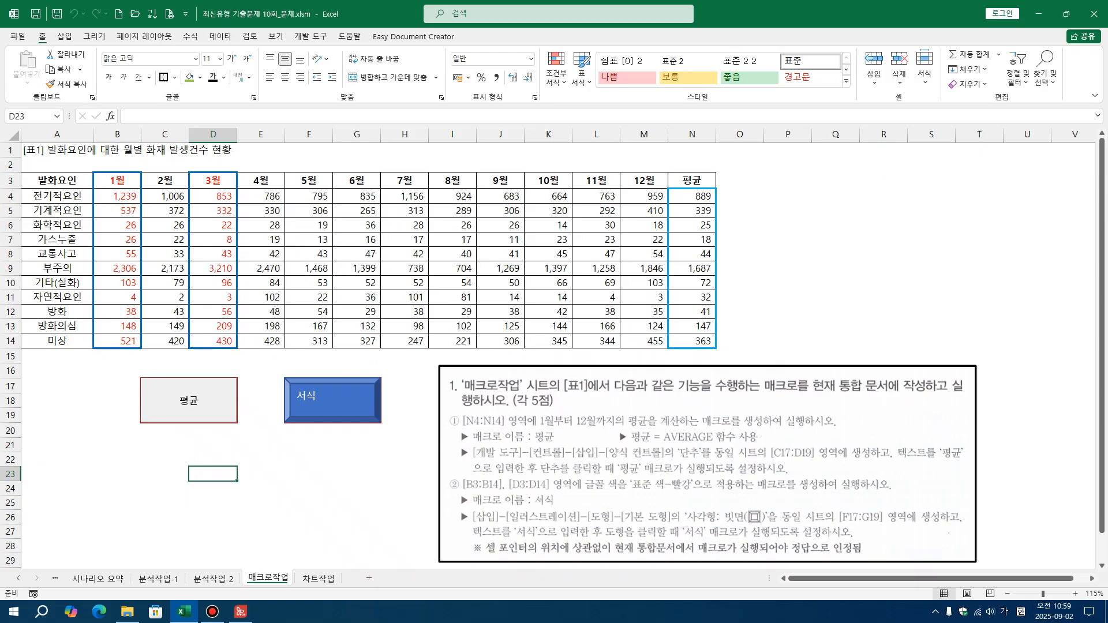
Frame the note about the cell pointer position and cell F6 with red rectangles
{"action": "left_click", "coordinate": [1104, 168]}
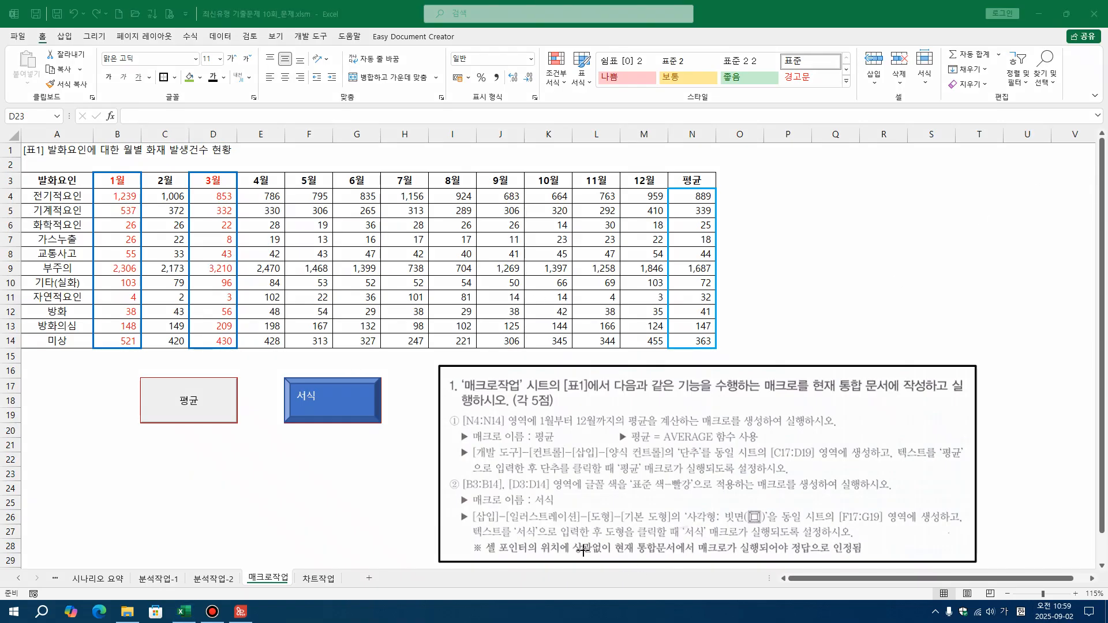
{"action": "mouse_move", "coordinate": [462, 541]}
{"action": "left_mouse_down"}
{"action": "mouse_move", "coordinate": [489, 559]}
{"action": "mouse_move", "coordinate": [863, 563]}
{"action": "left_mouse_up"}
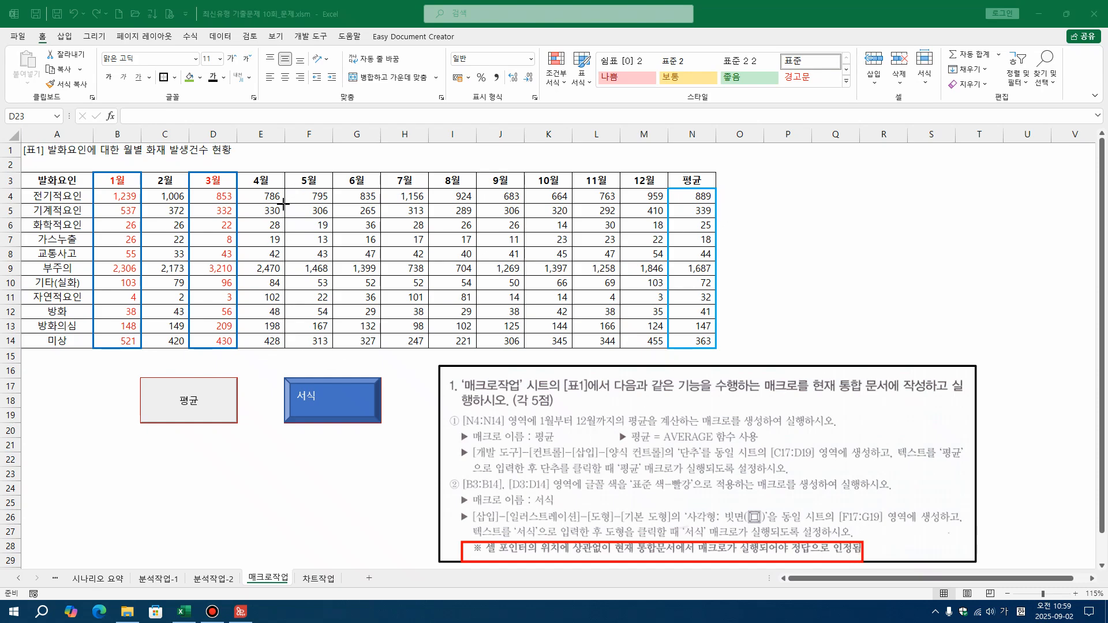
{"action": "left_click_drag", "start_coordinate": [284, 217], "coordinate": [333, 235]}
Turn on 상대 참조로 기록, select cell F6, and turn relative reference recording off again
{"action": "left_click", "coordinate": [303, 41]}
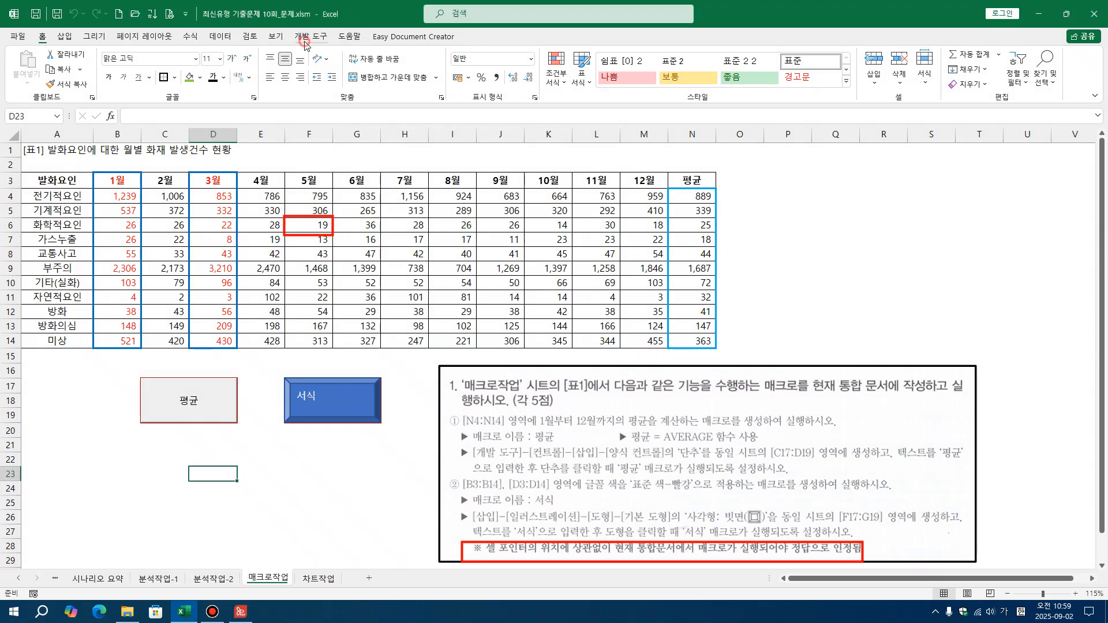
{"action": "mouse_move", "coordinate": [468, 2]}
{"action": "left_click", "coordinate": [314, 40]}
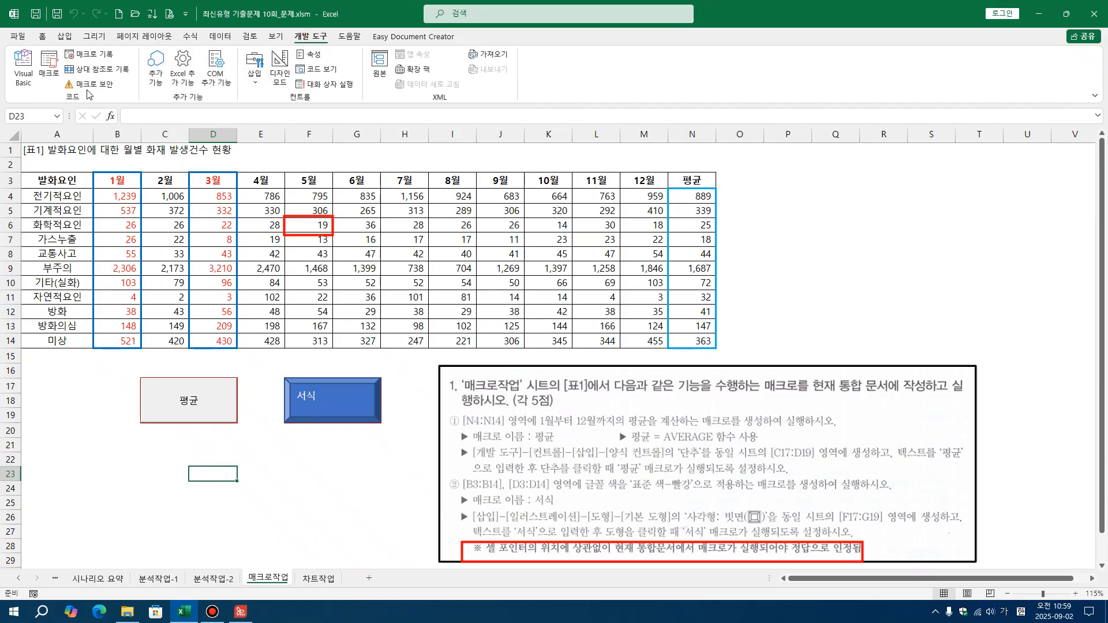
{"action": "left_click", "coordinate": [99, 70]}
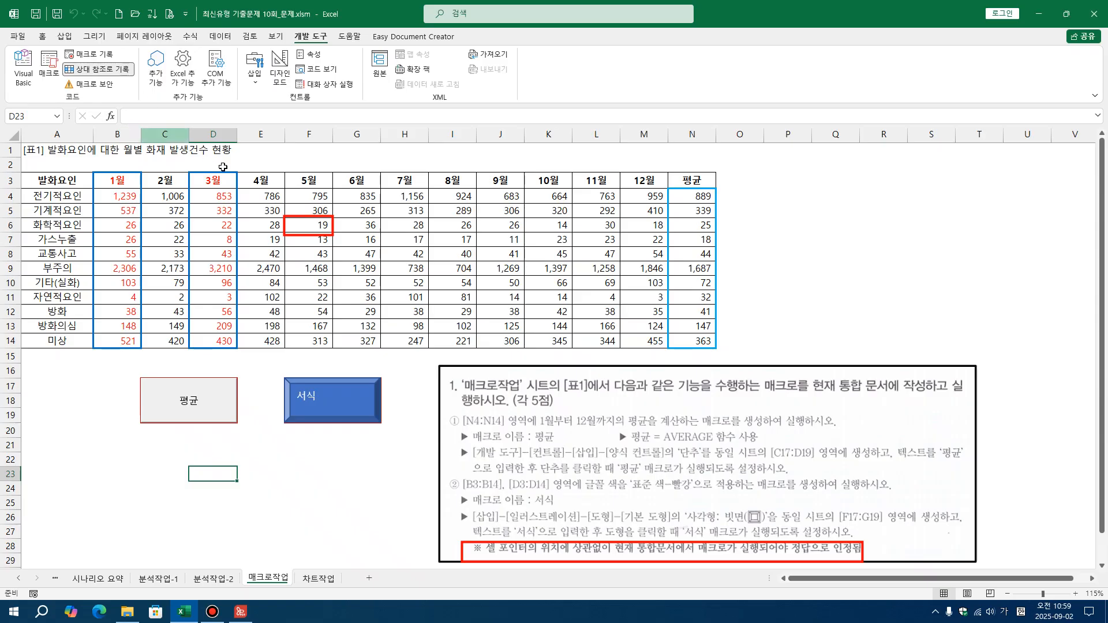
{"action": "left_click", "coordinate": [312, 225]}
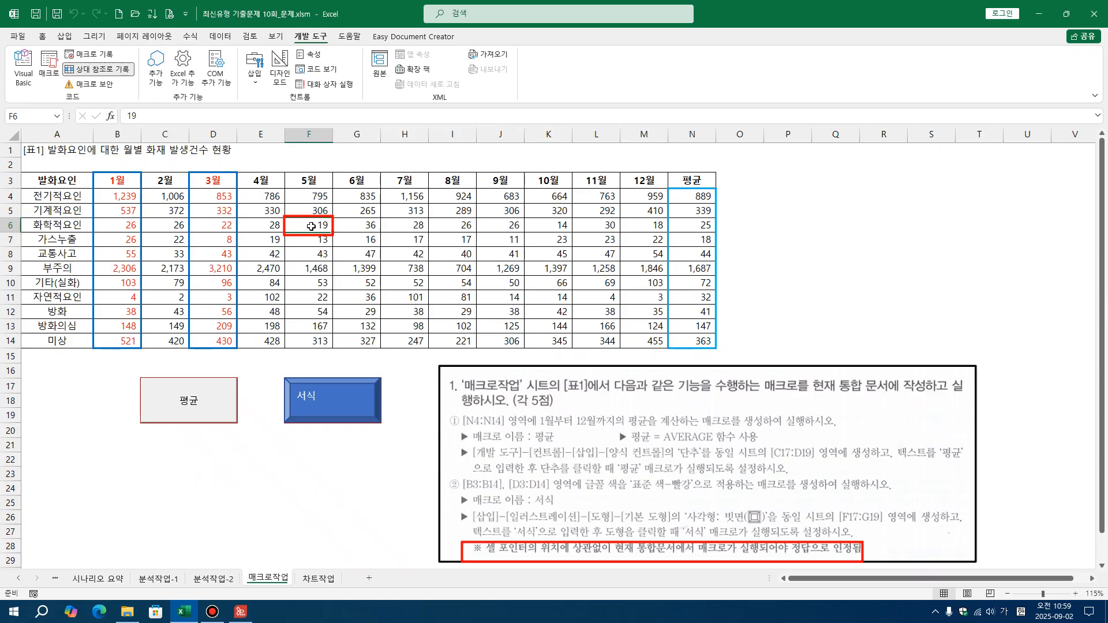
{"action": "left_click", "coordinate": [110, 70]}
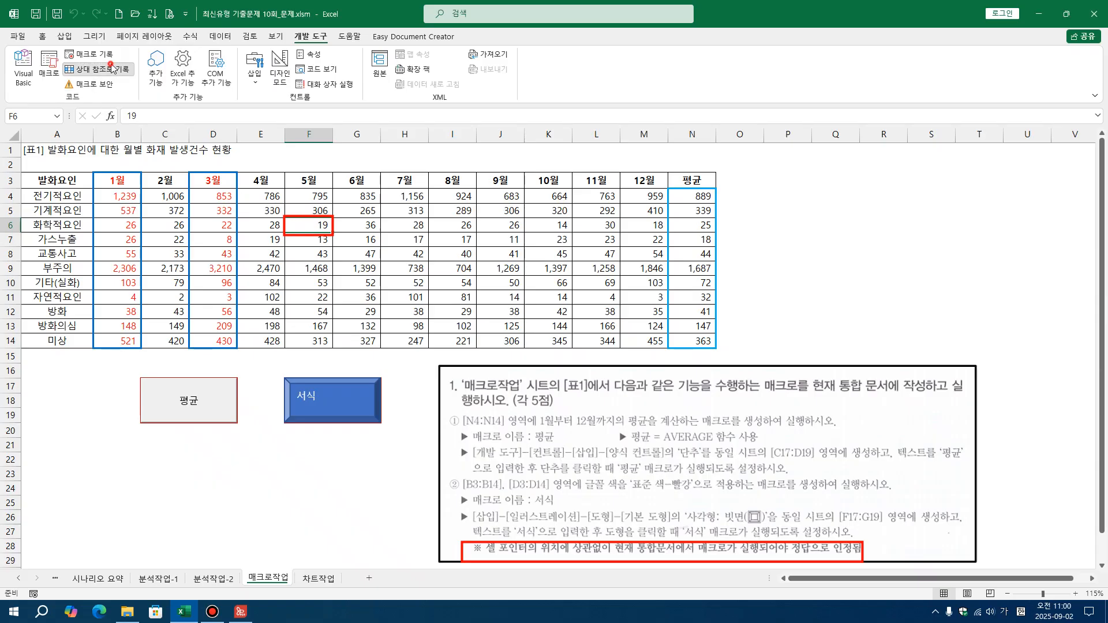
{"action": "left_click", "coordinate": [90, 456]}
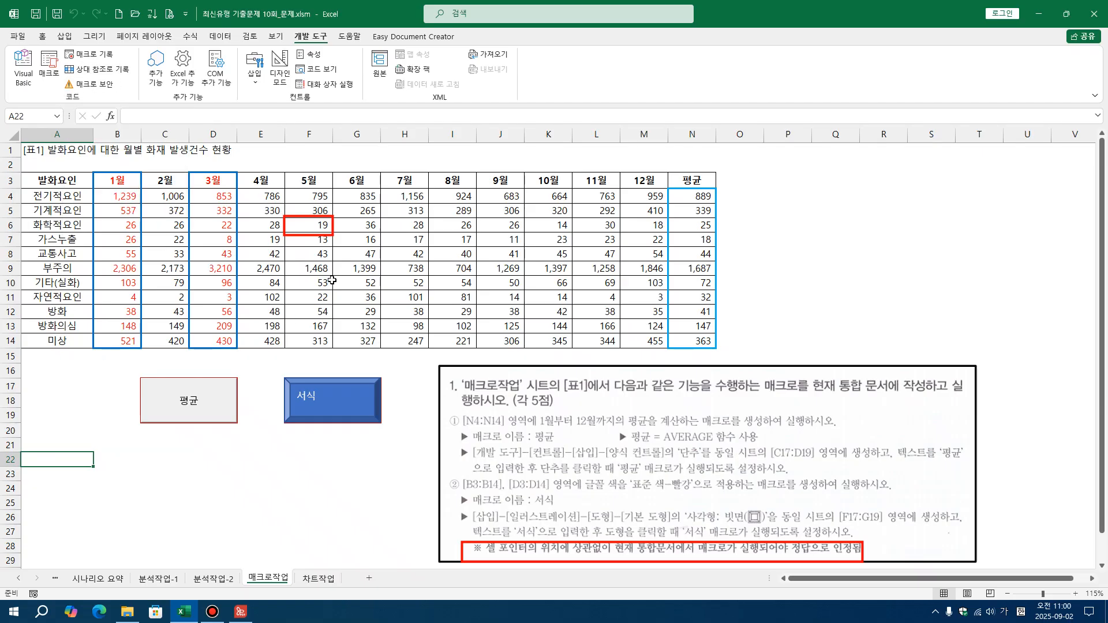
{"action": "left_click", "coordinate": [794, 224]}
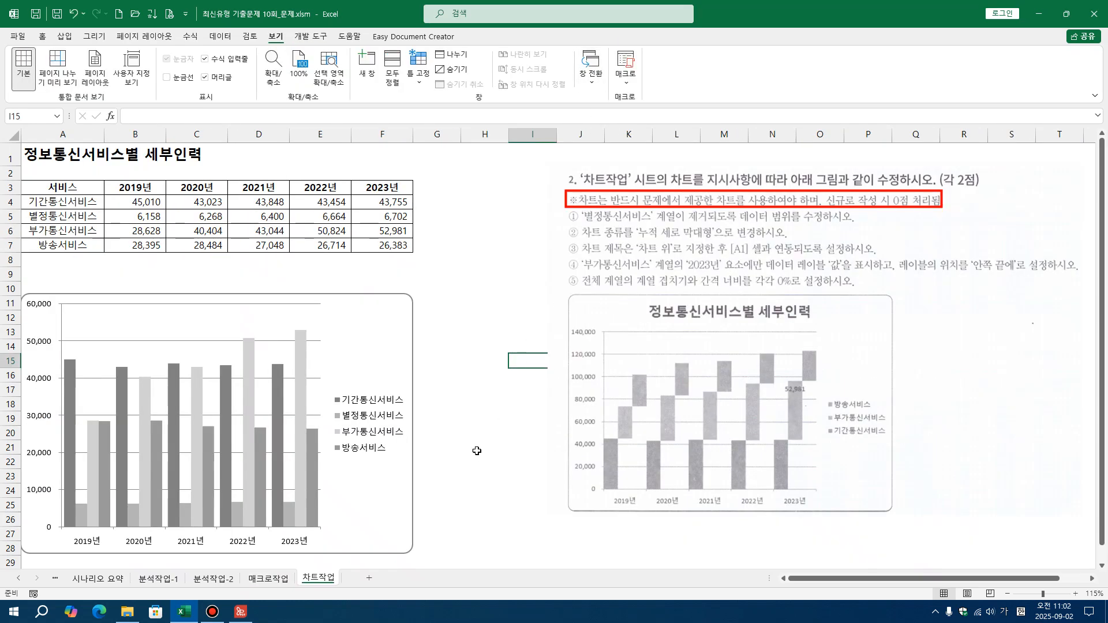
Go to the 차트작업 sheet, select its chart, and underline the instruction to remove the 별정통신서비스 series
{"action": "left_click", "coordinate": [464, 460]}
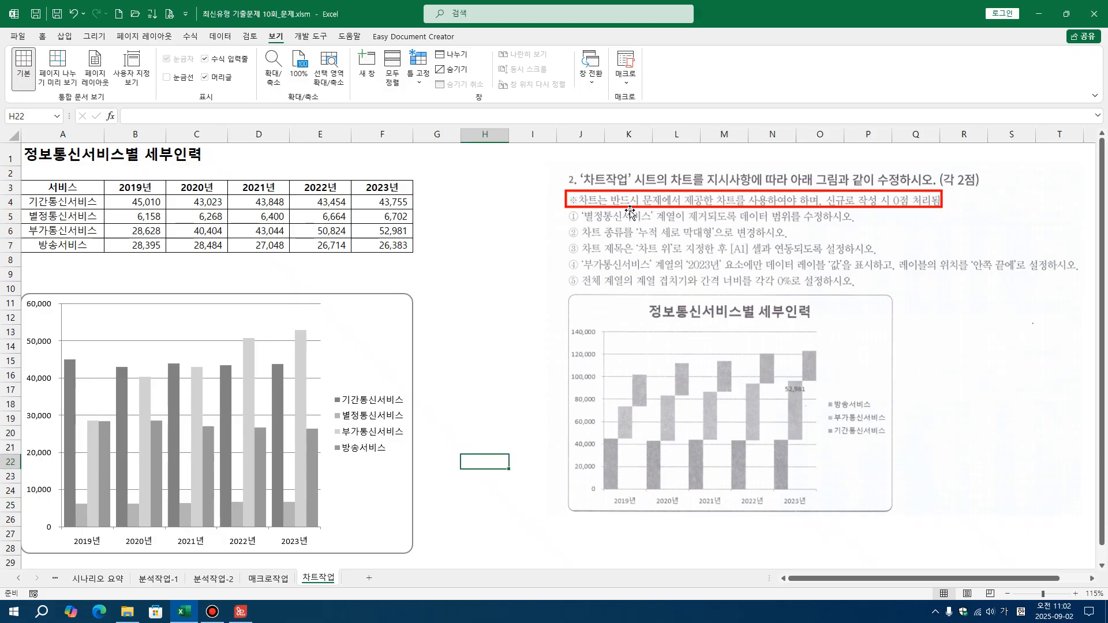
{"action": "left_click", "coordinate": [335, 342]}
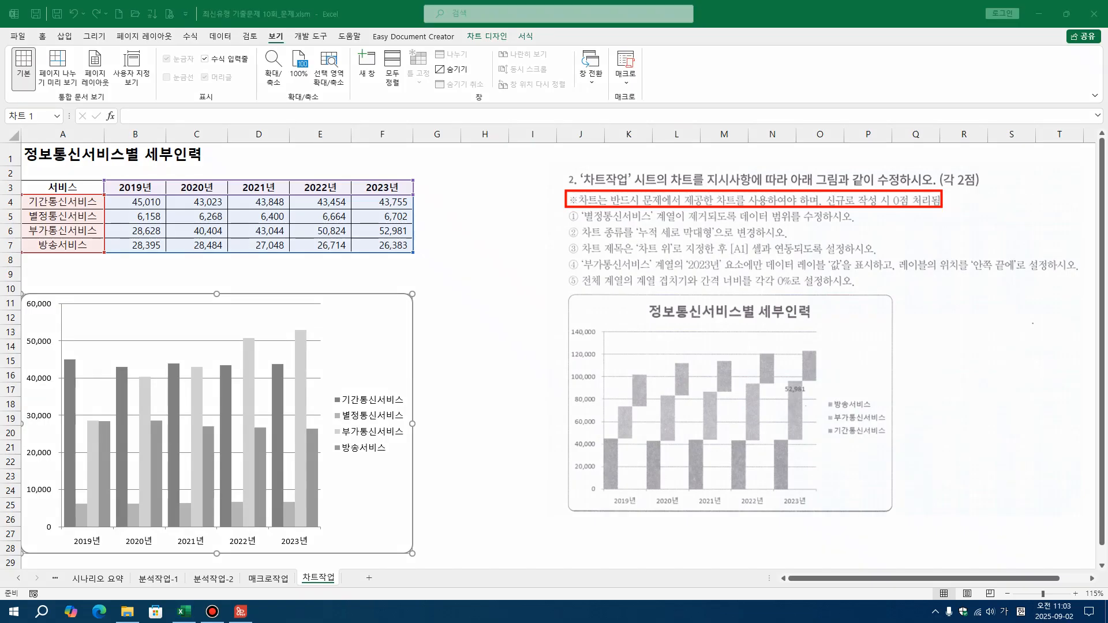
{"action": "left_click_drag", "start_coordinate": [581, 223], "coordinate": [822, 222]}
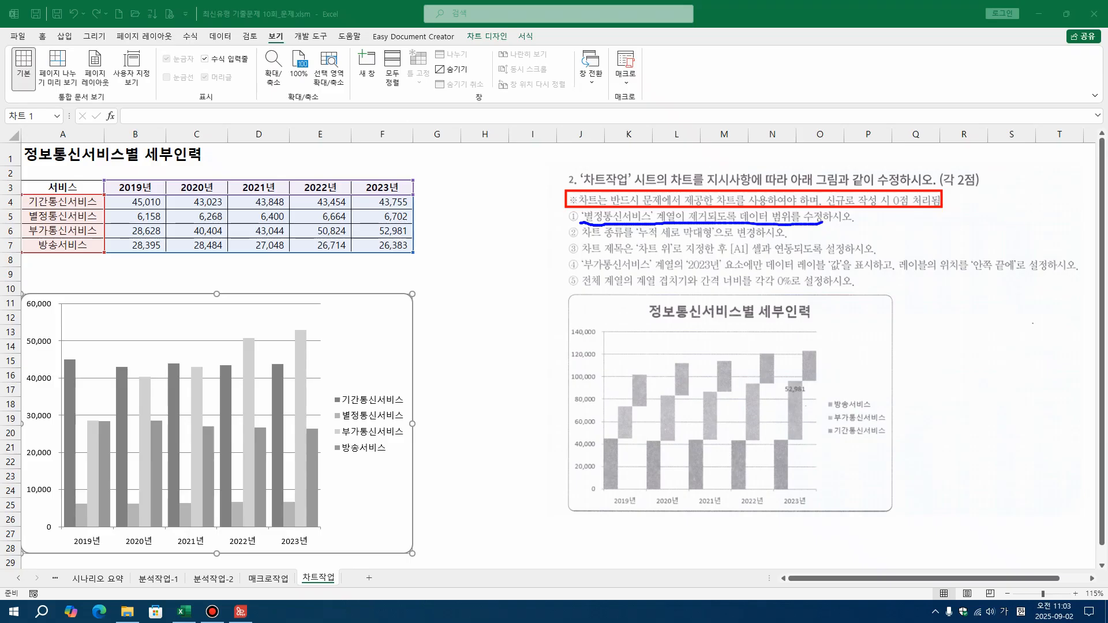
Try to exclude the 별정통신서비스 series by deselecting its legend entry in the chart's data source, framing its checkbox in red, and undo the exclusion
{"action": "left_click", "coordinate": [348, 333]}
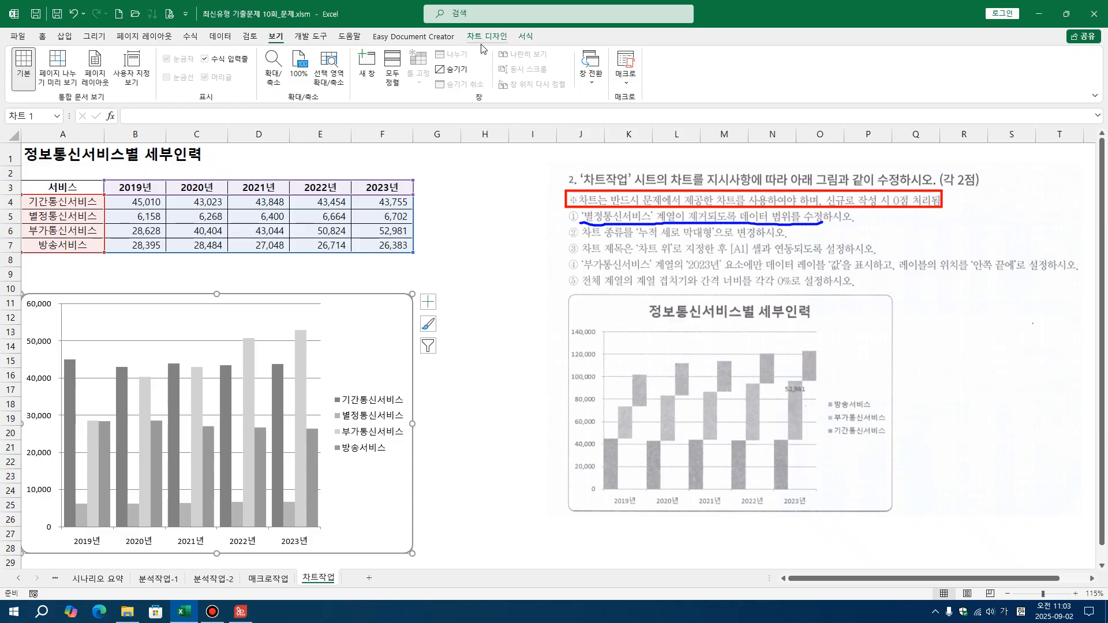
{"action": "left_click", "coordinate": [360, 327]}
{"action": "left_click", "coordinate": [480, 39]}
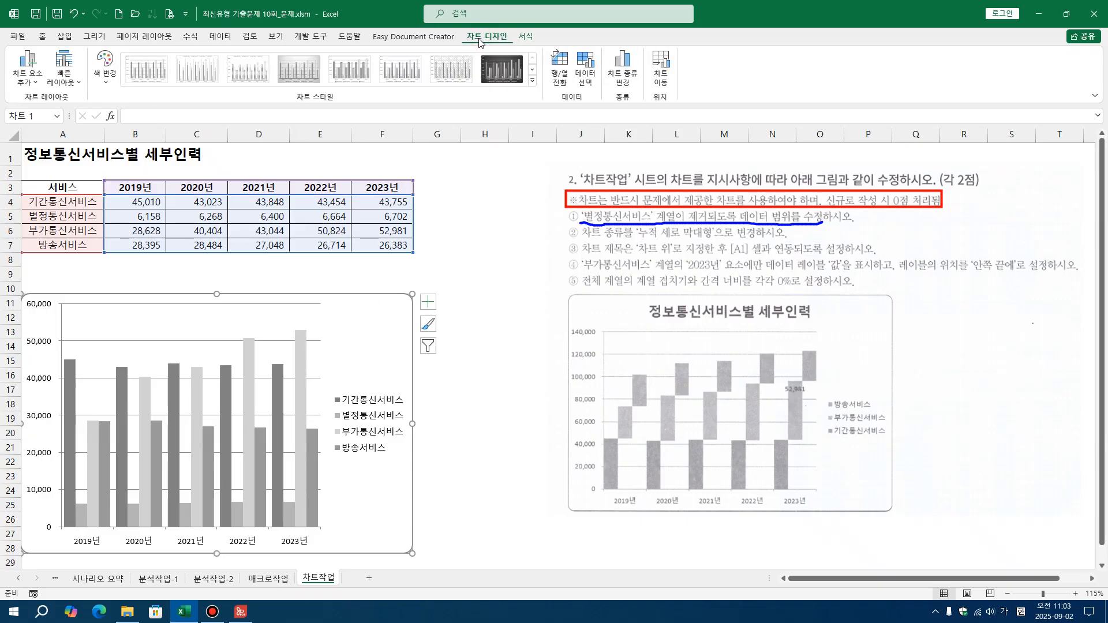
{"action": "left_click", "coordinate": [585, 66]}
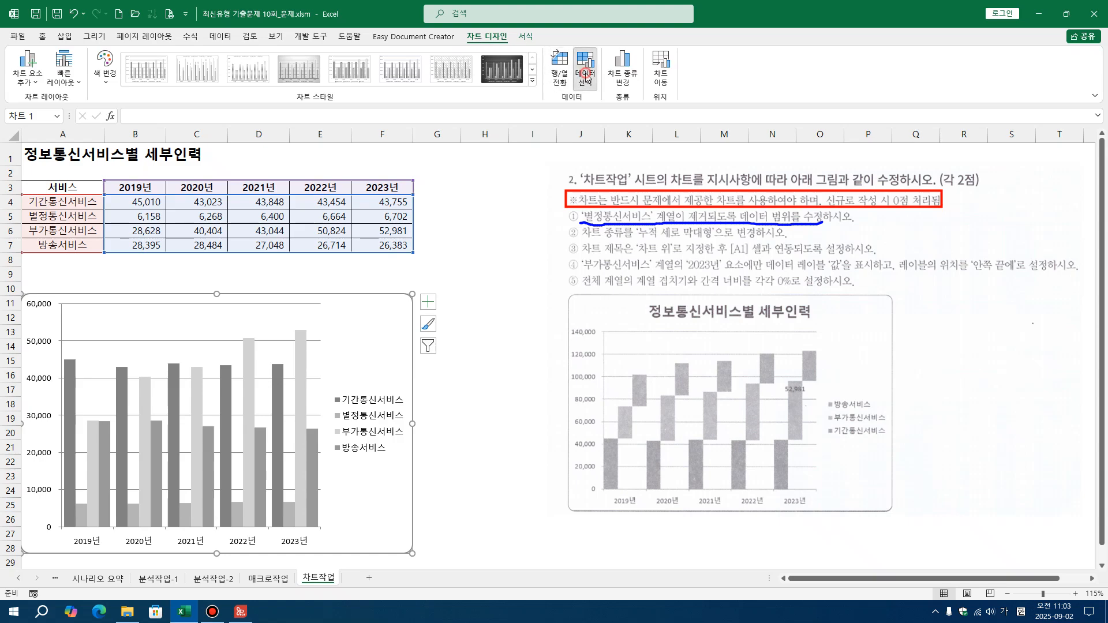
{"action": "left_click_drag", "start_coordinate": [373, 409], "coordinate": [628, 295]}
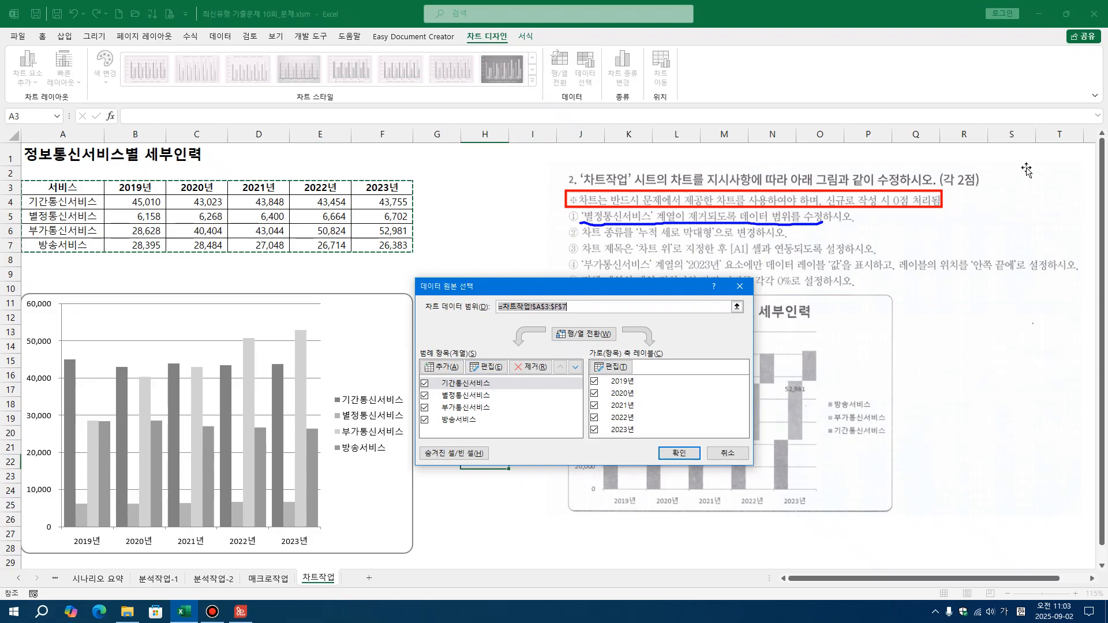
{"action": "key", "text": "ctrl+alt+d"}
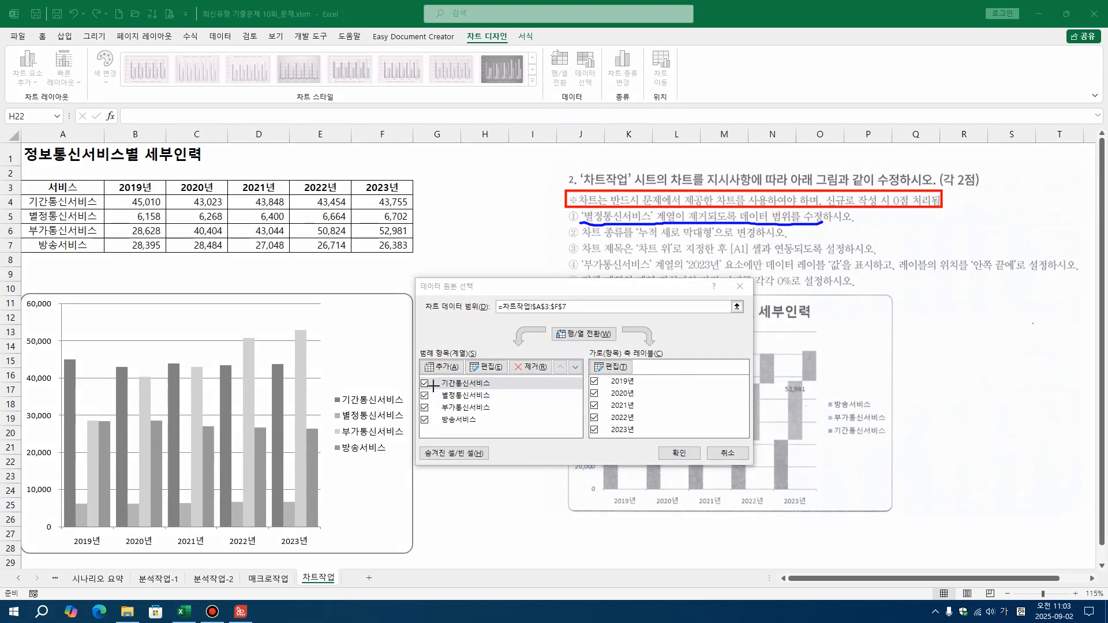
{"action": "left_click_drag", "start_coordinate": [412, 386], "coordinate": [432, 401]}
{"action": "left_click", "coordinate": [475, 323]}
{"action": "left_click", "coordinate": [426, 397]}
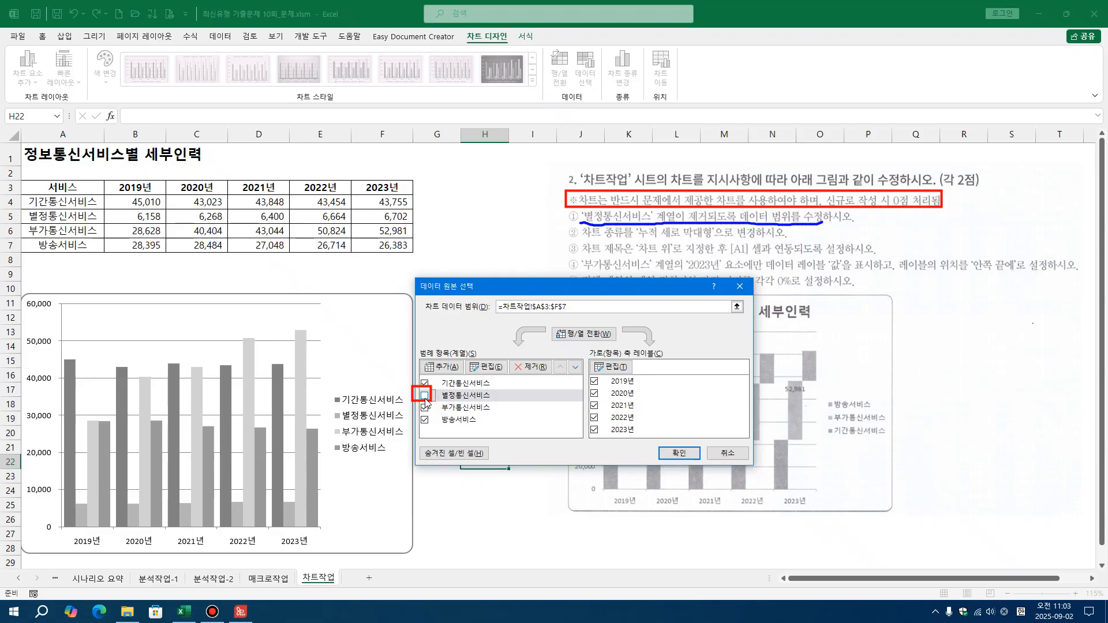
{"action": "left_click", "coordinate": [685, 451]}
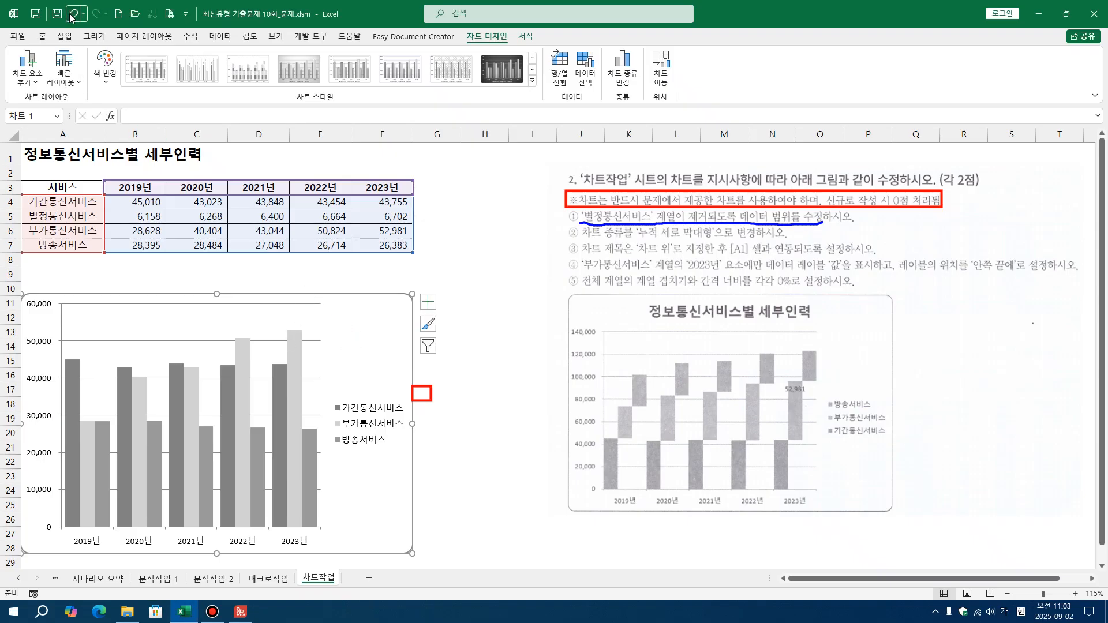
{"action": "left_click", "coordinate": [72, 13]}
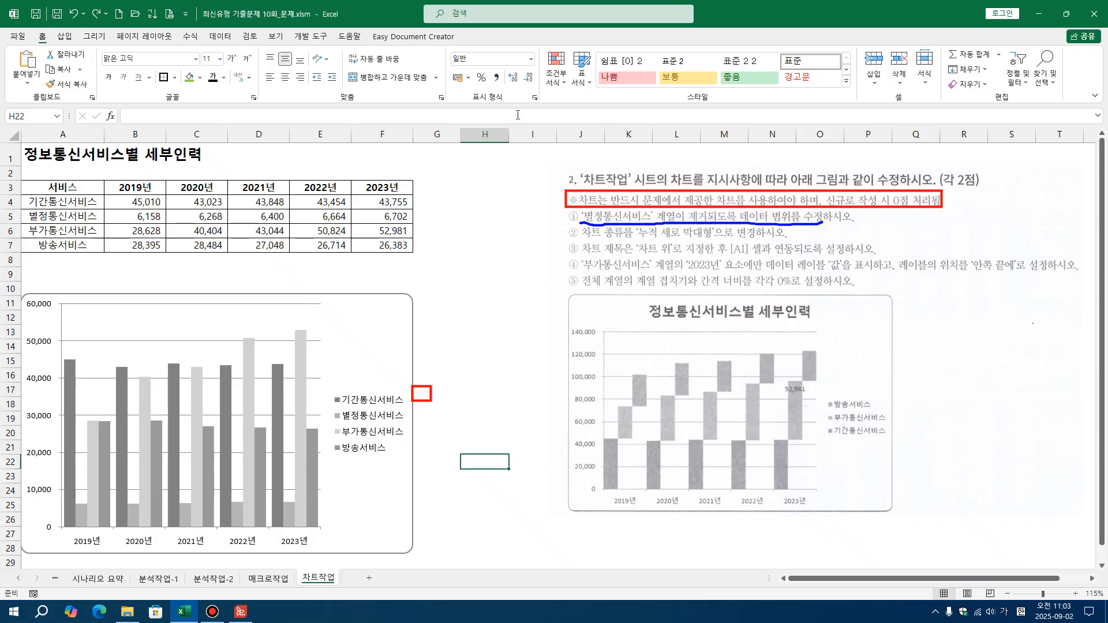
Remove the 별정통신서비스 series from the chart's data source and erase the small red frame beside the chart
{"action": "left_click", "coordinate": [381, 353]}
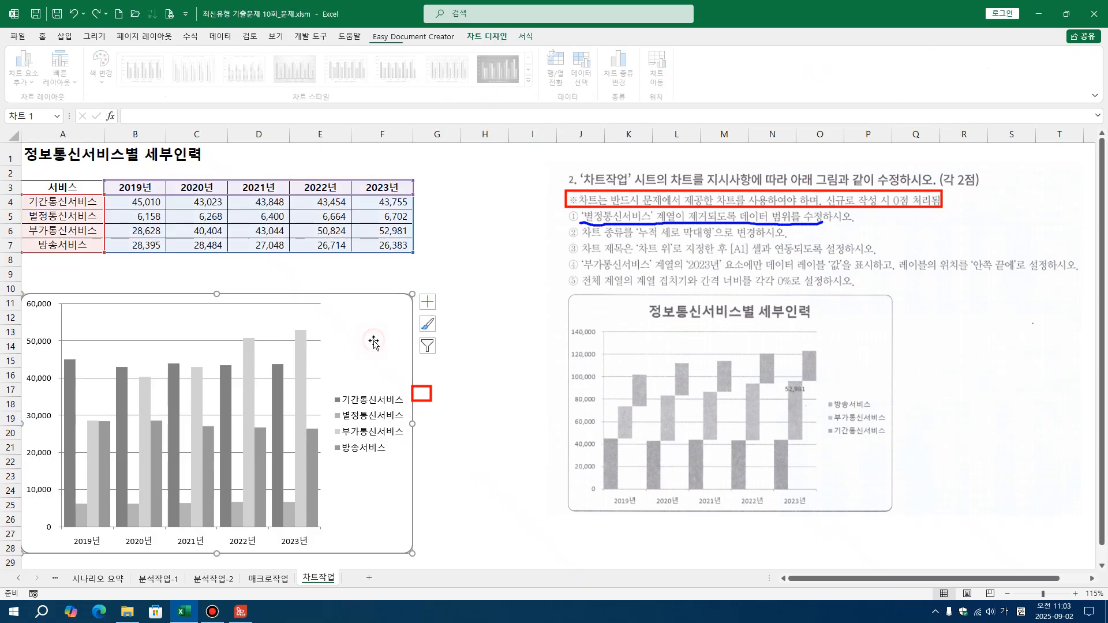
{"action": "left_click", "coordinate": [472, 347]}
{"action": "left_click", "coordinate": [388, 343]}
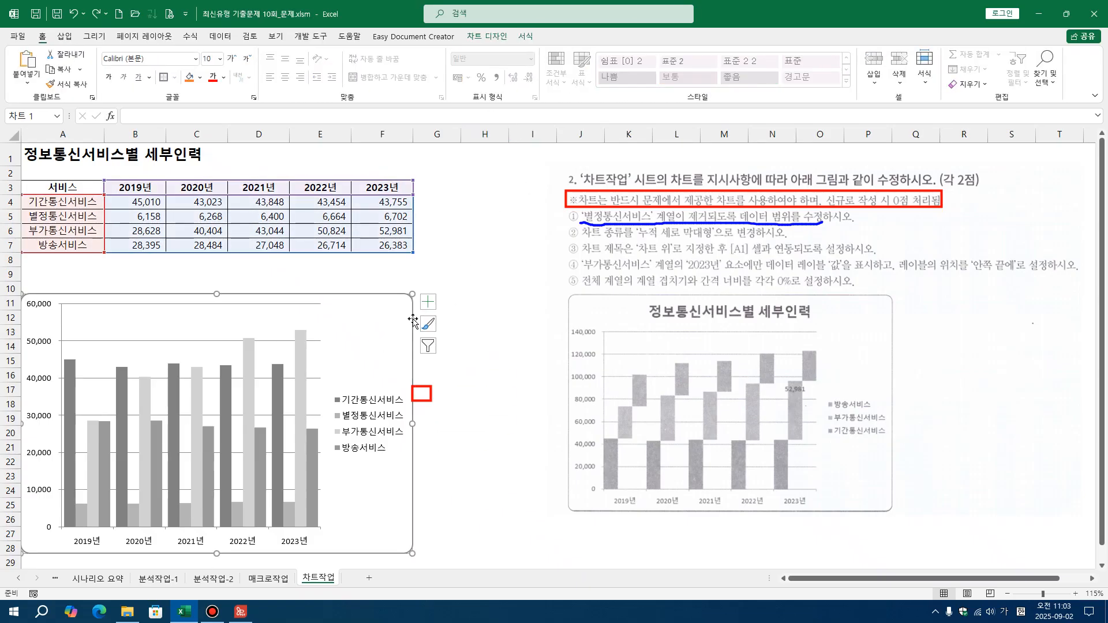
{"action": "left_click", "coordinate": [488, 37]}
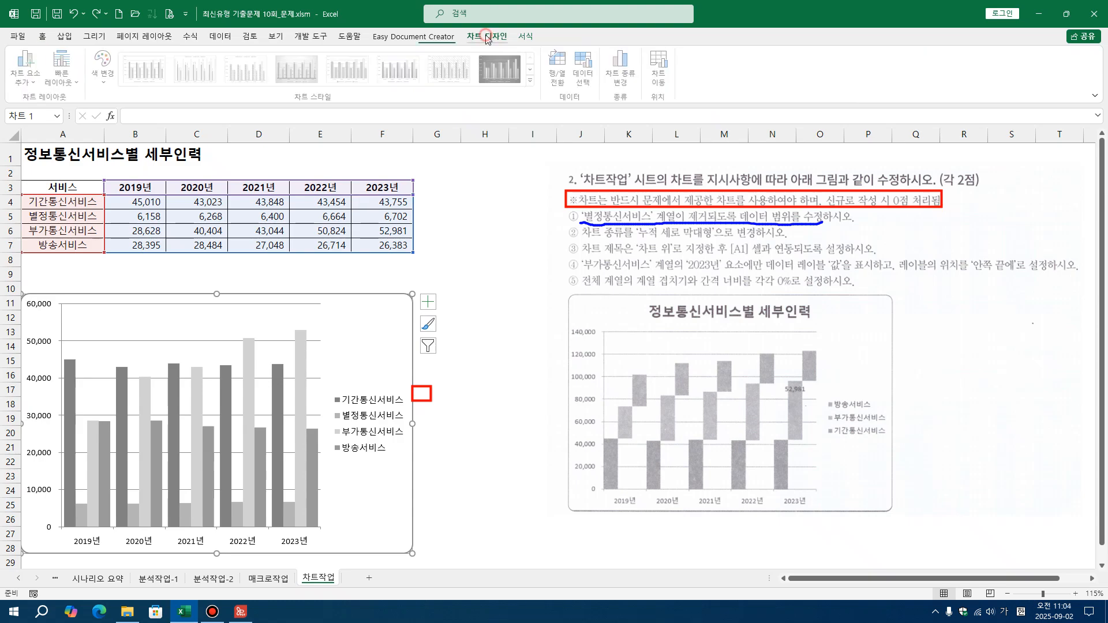
{"action": "left_click", "coordinate": [585, 67]}
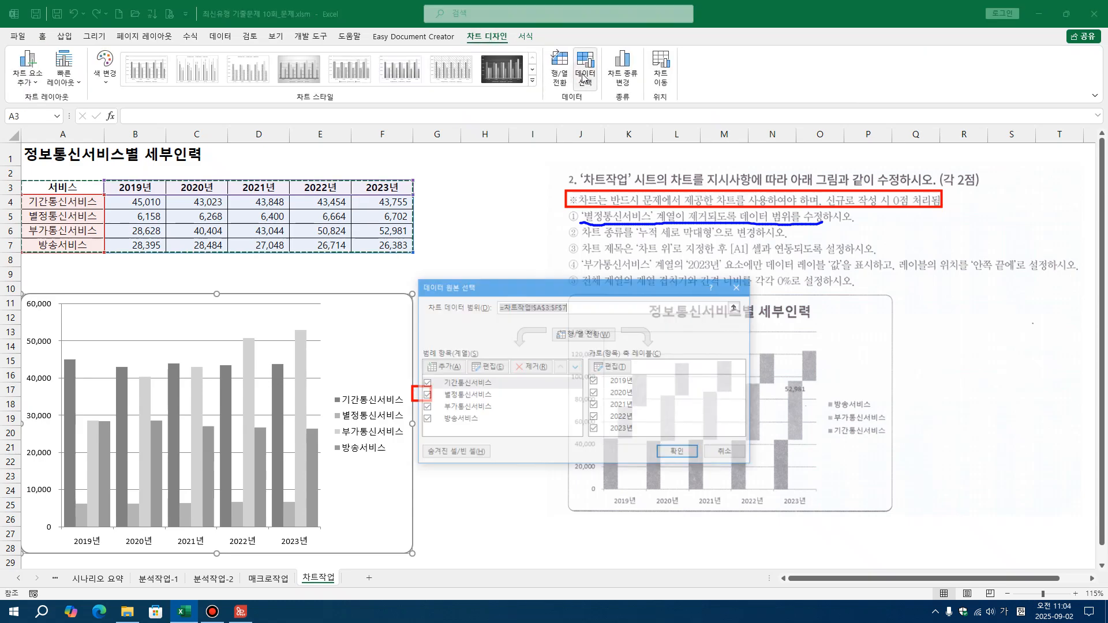
{"action": "left_click_drag", "start_coordinate": [581, 282], "coordinate": [634, 296]}
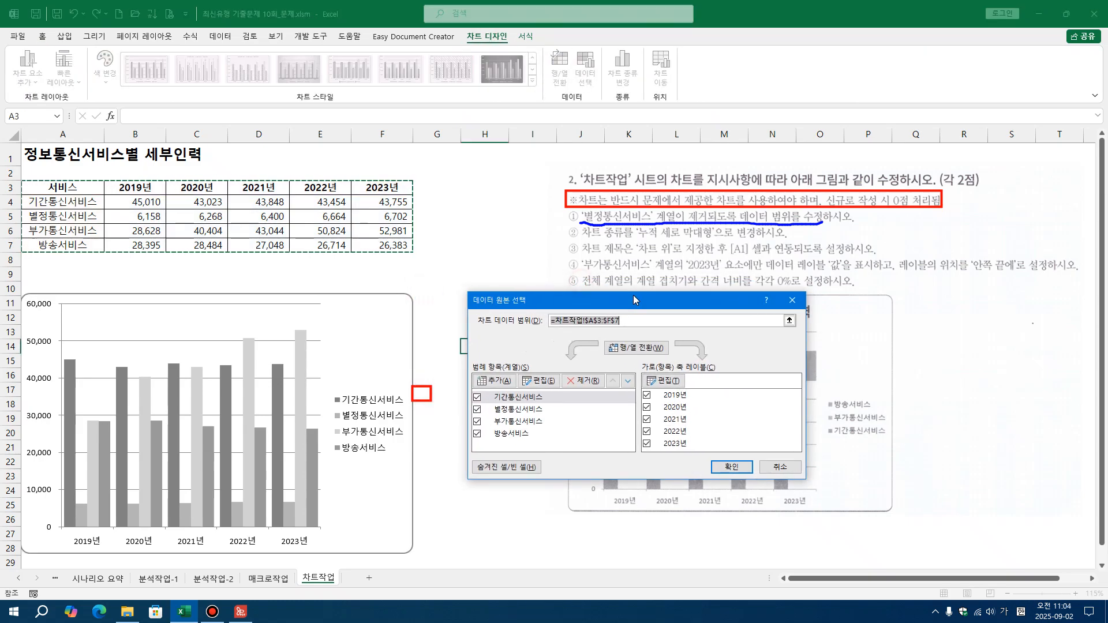
{"action": "left_click", "coordinate": [538, 409]}
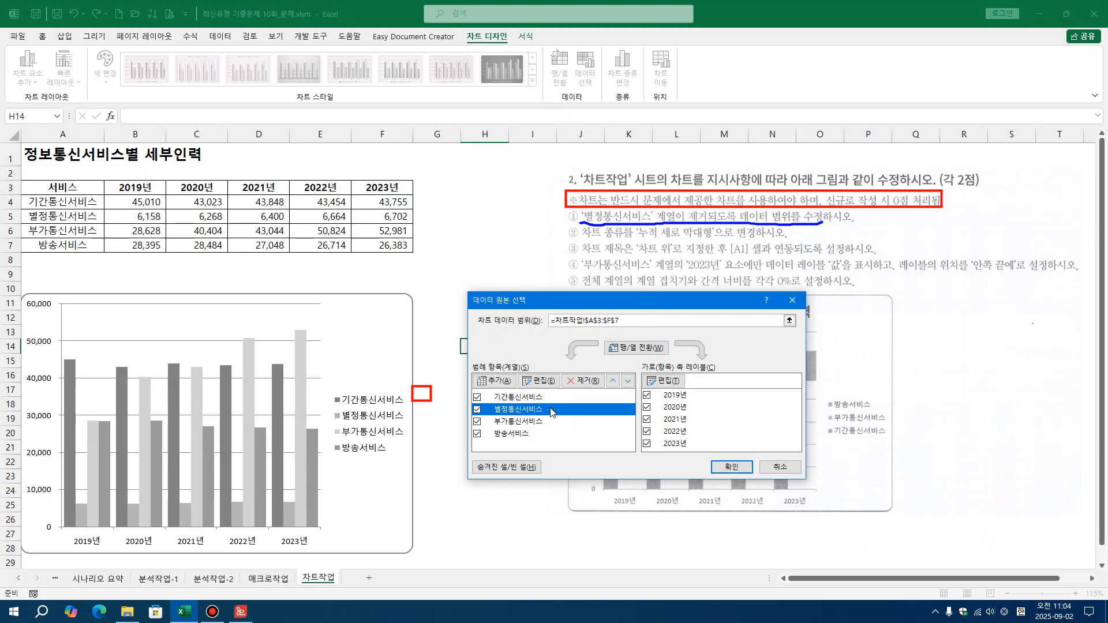
{"action": "left_click", "coordinate": [579, 382]}
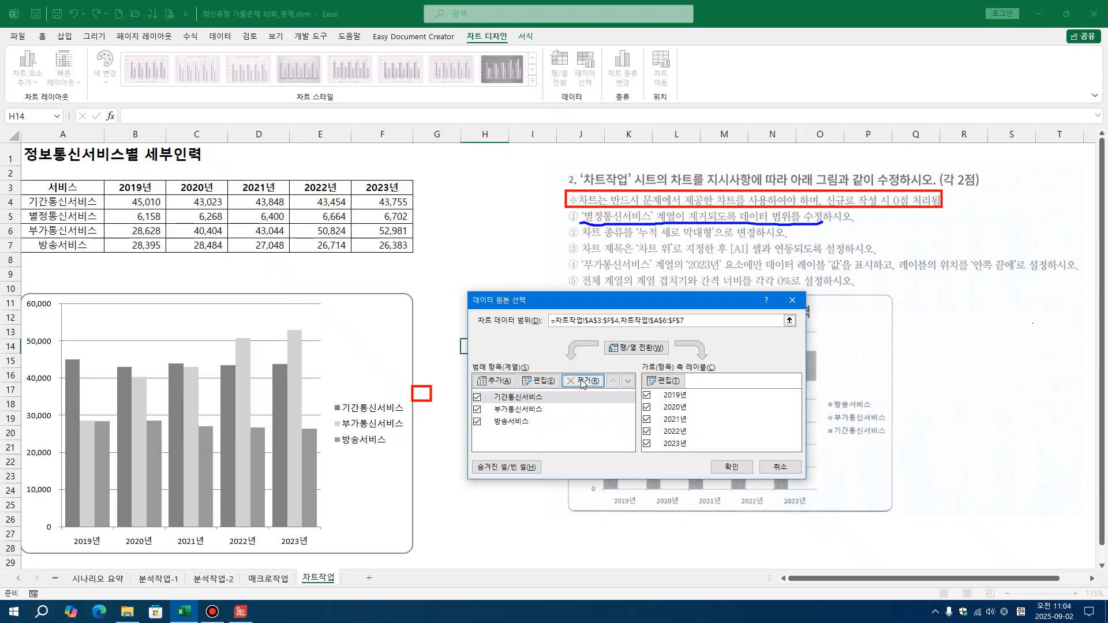
{"action": "left_click", "coordinate": [730, 469]}
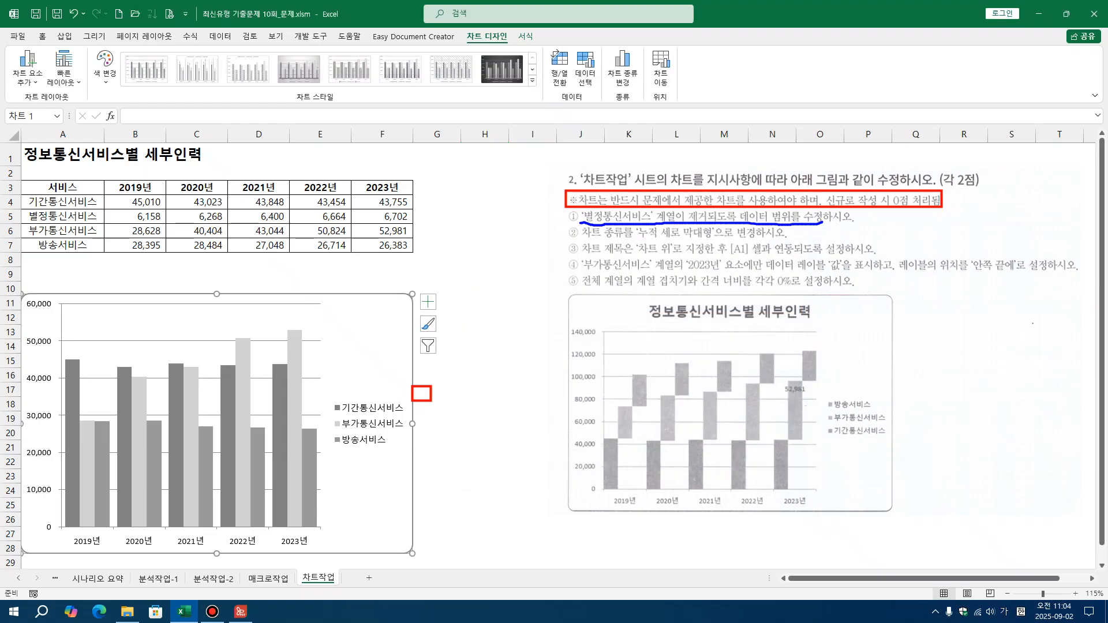
{"action": "left_click", "coordinate": [1093, 310]}
{"action": "left_click_drag", "start_coordinate": [399, 374], "coordinate": [496, 431]}
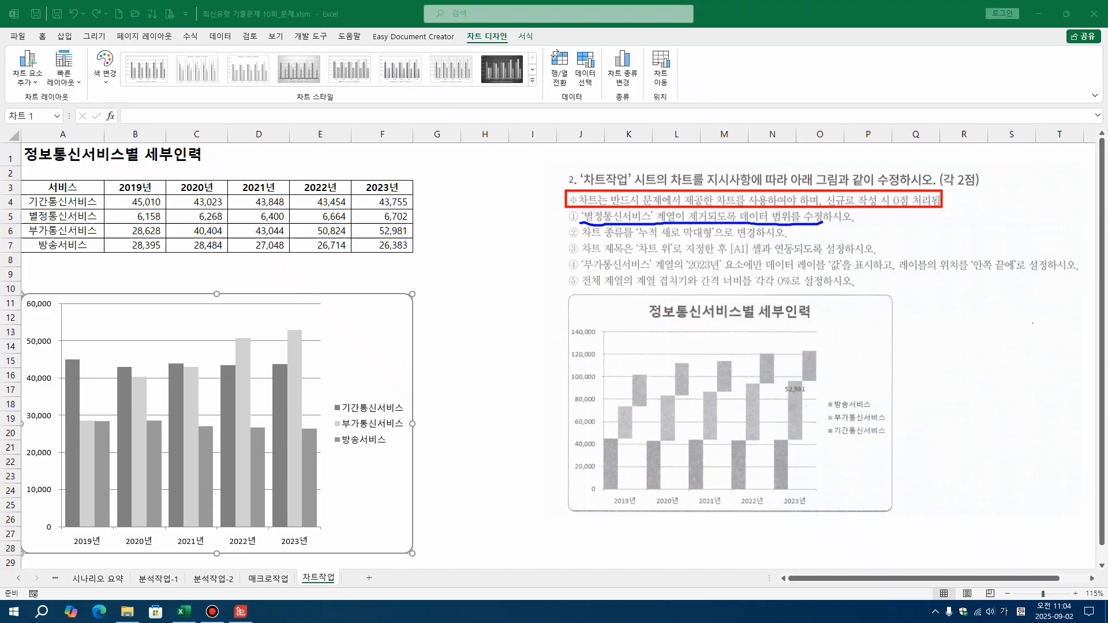
Preview the 세로 막대형 subtypes for the chart, including the stacked, 100% stacked and 3차원 variants
{"action": "left_click", "coordinate": [372, 333]}
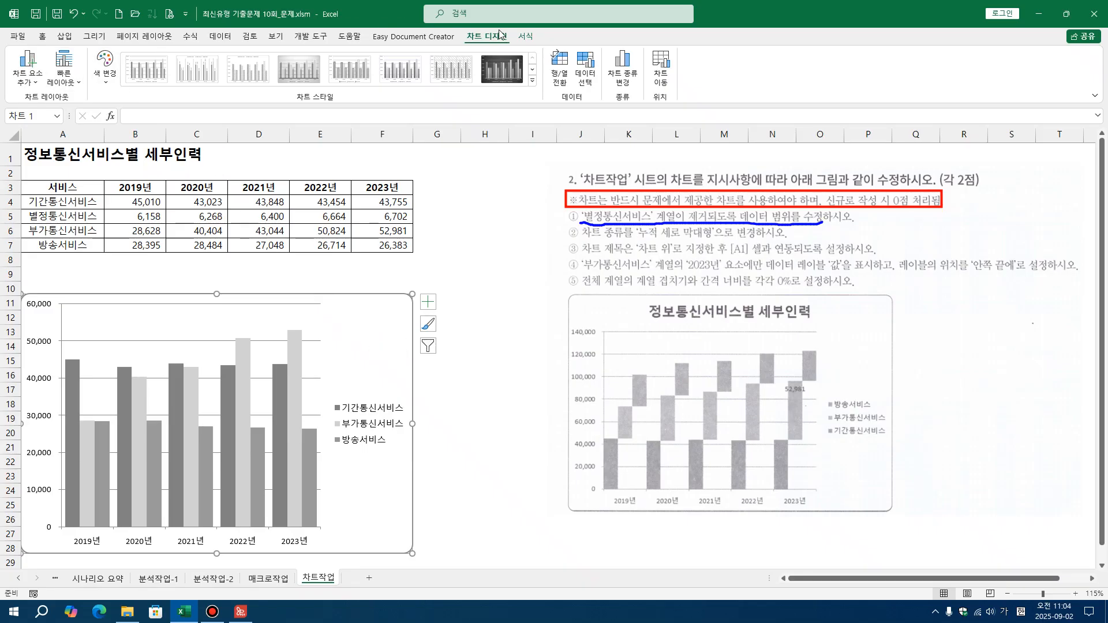
{"action": "left_click", "coordinate": [525, 36]}
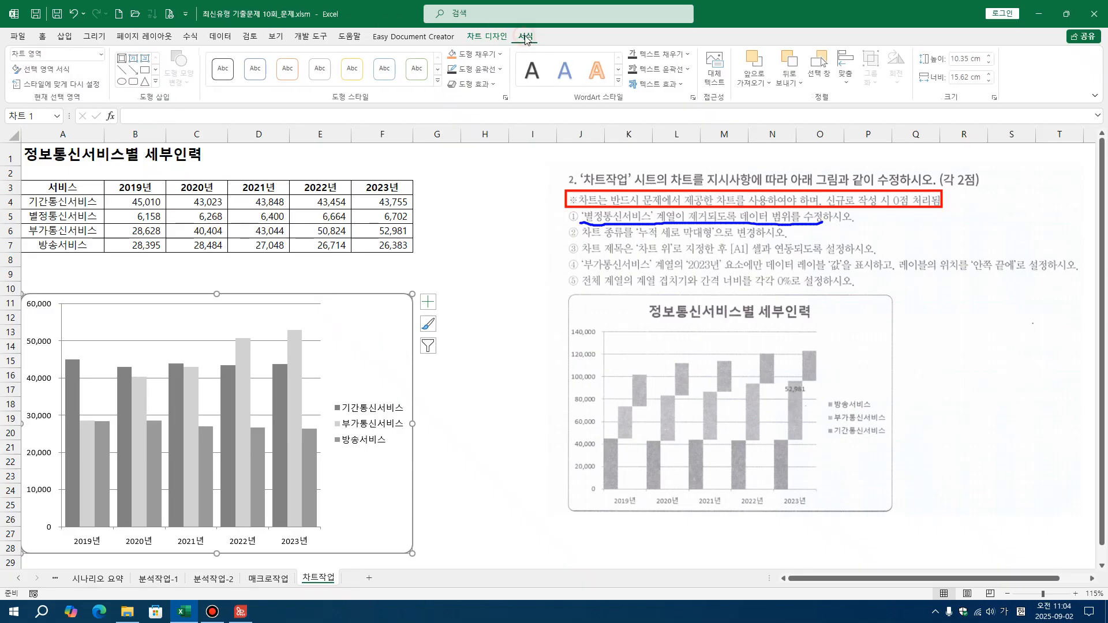
{"action": "left_click", "coordinate": [491, 38]}
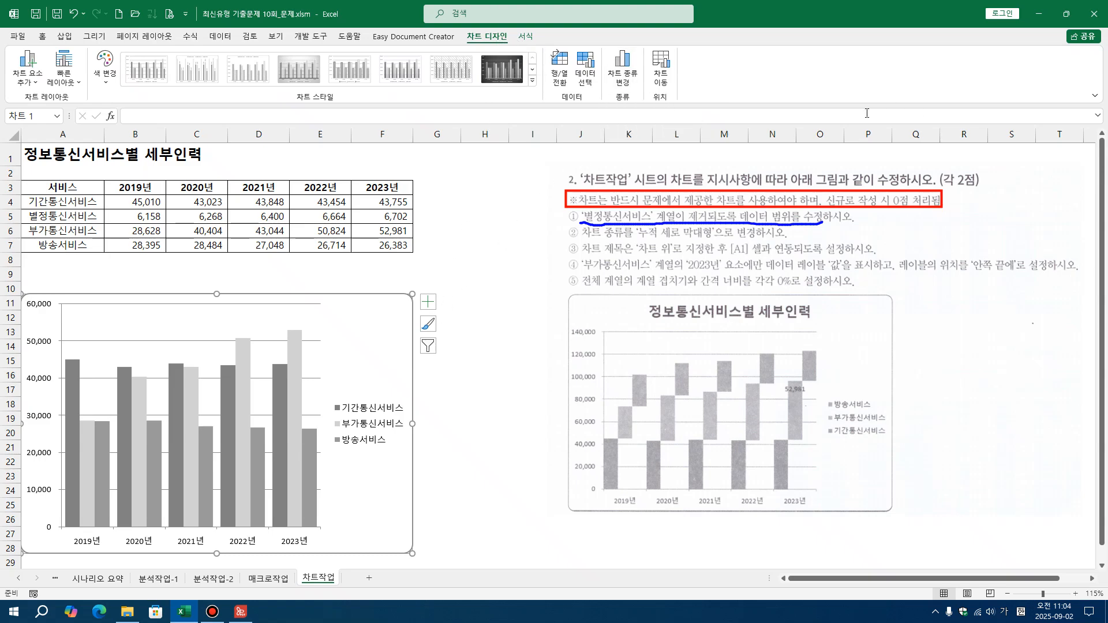
{"action": "left_click", "coordinate": [630, 75]}
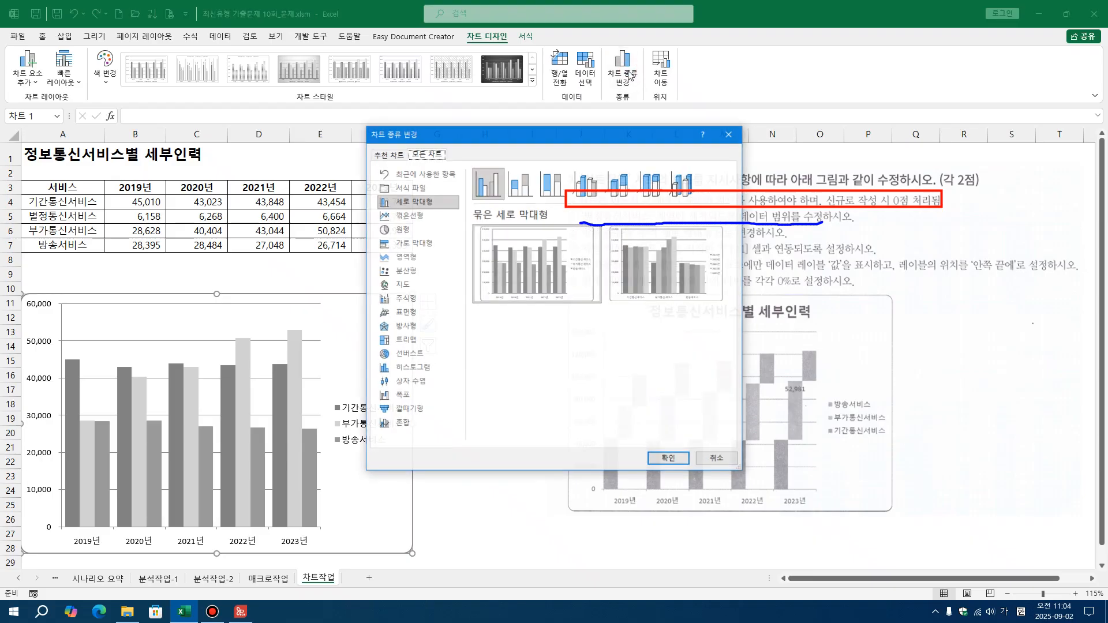
{"action": "left_click_drag", "start_coordinate": [544, 143], "coordinate": [596, 256]}
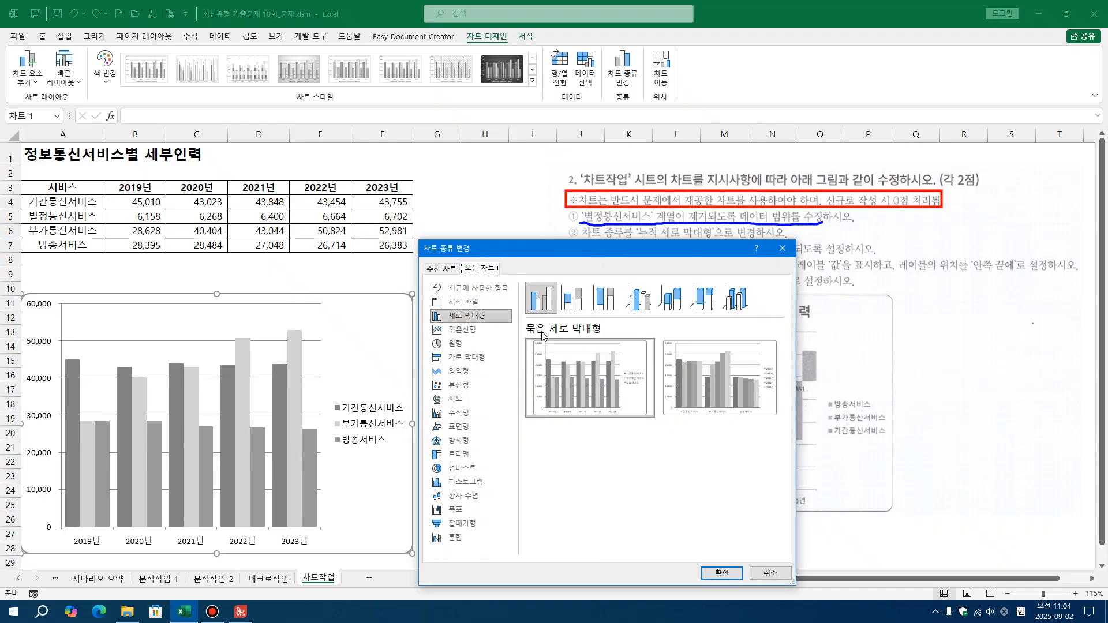
{"action": "left_click", "coordinate": [568, 311]}
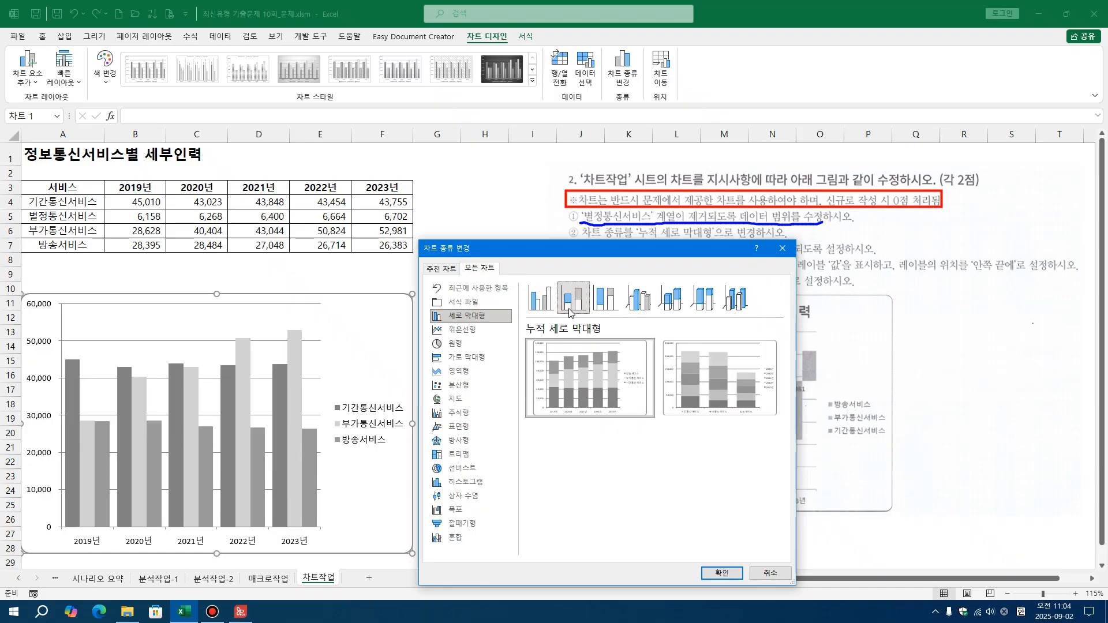
{"action": "left_click", "coordinate": [603, 306]}
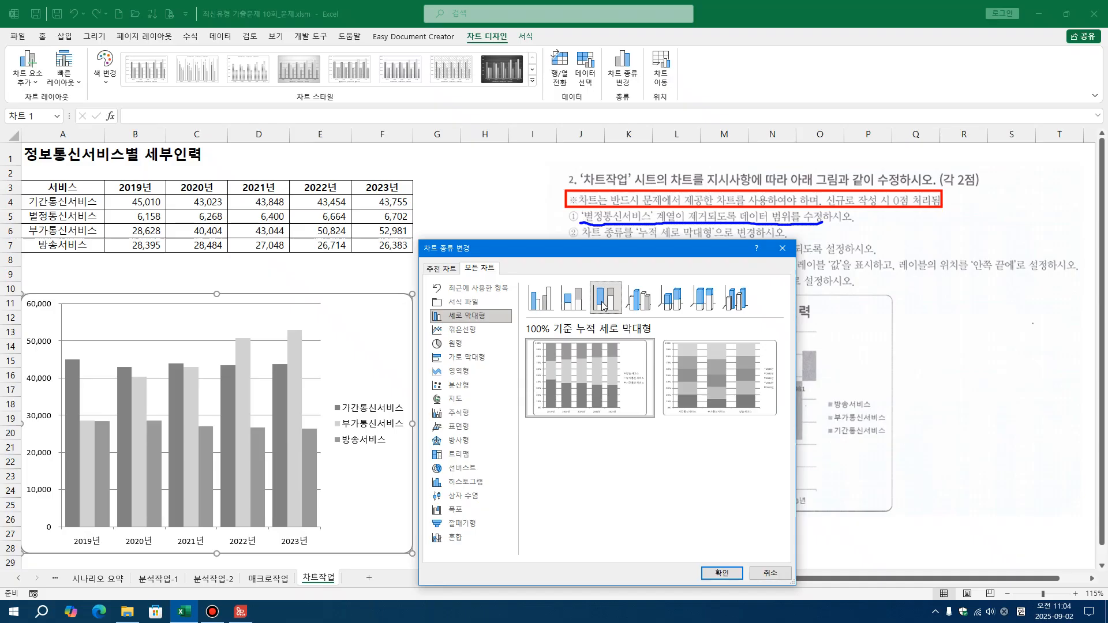
{"action": "mouse_move", "coordinate": [581, 374]}
{"action": "left_click", "coordinate": [639, 307]}
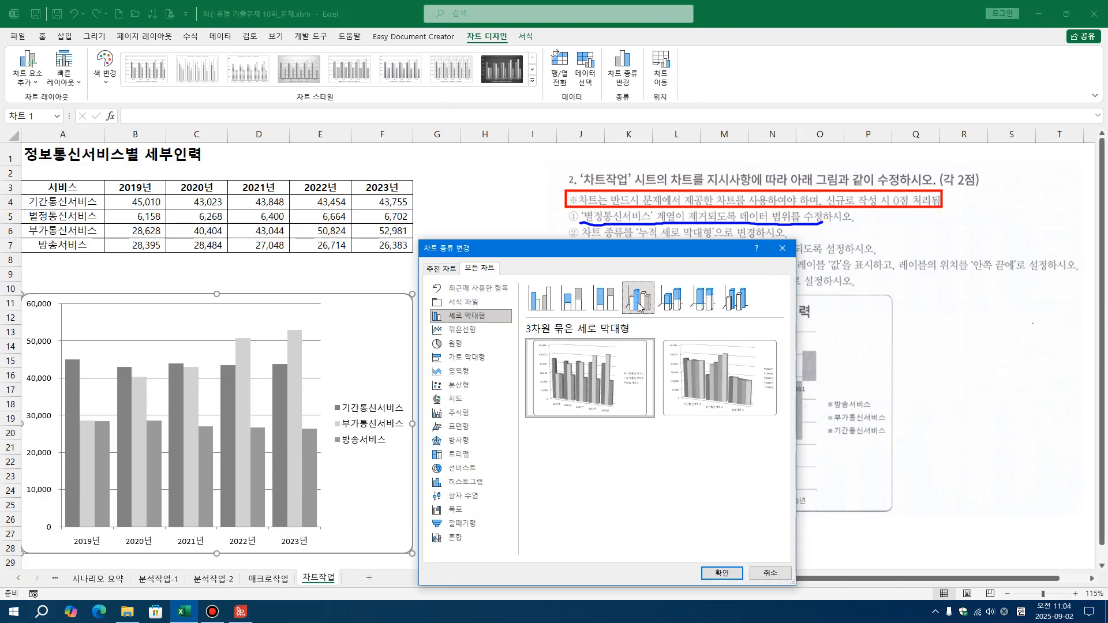
{"action": "left_click", "coordinate": [668, 304]}
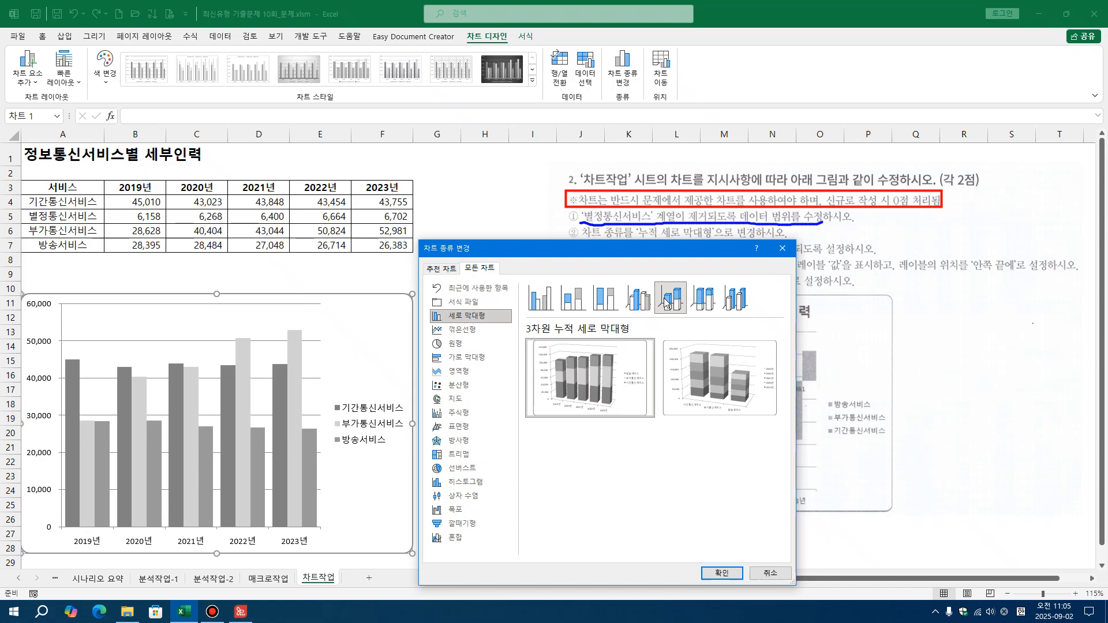
{"action": "left_click", "coordinate": [705, 302]}
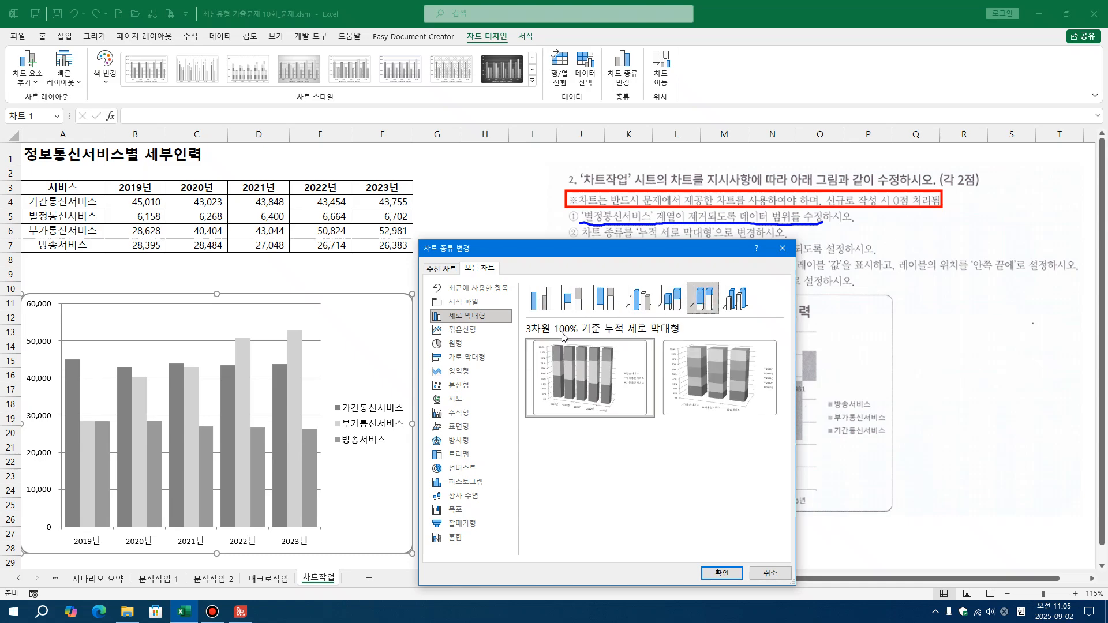
{"action": "left_click", "coordinate": [729, 306]}
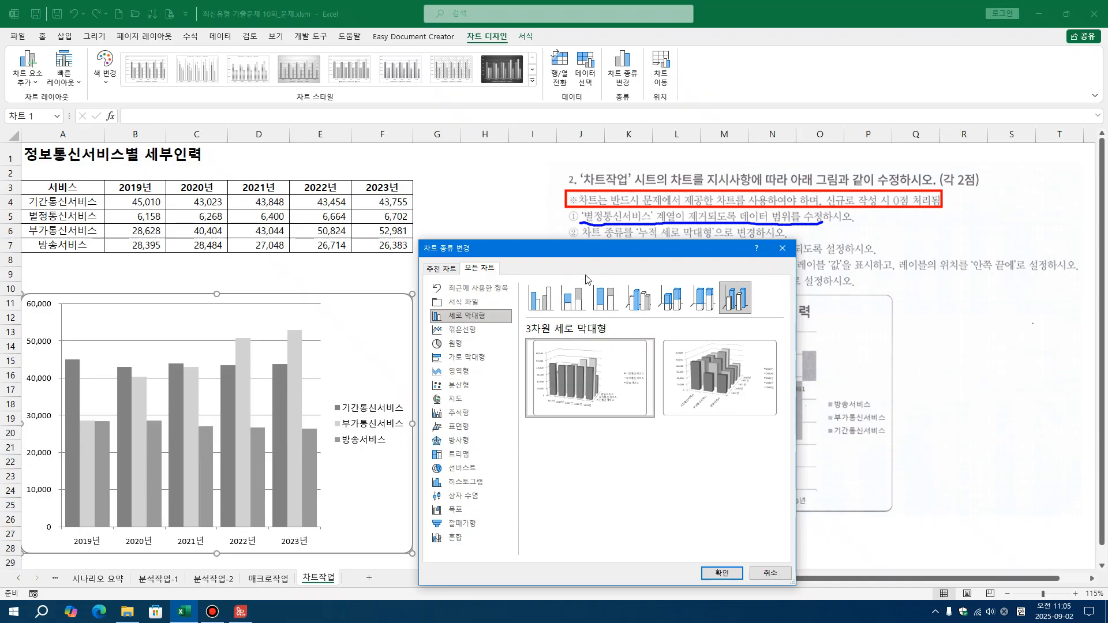
Change the chart type to 누적 세로 막대형
{"action": "left_click", "coordinate": [567, 303]}
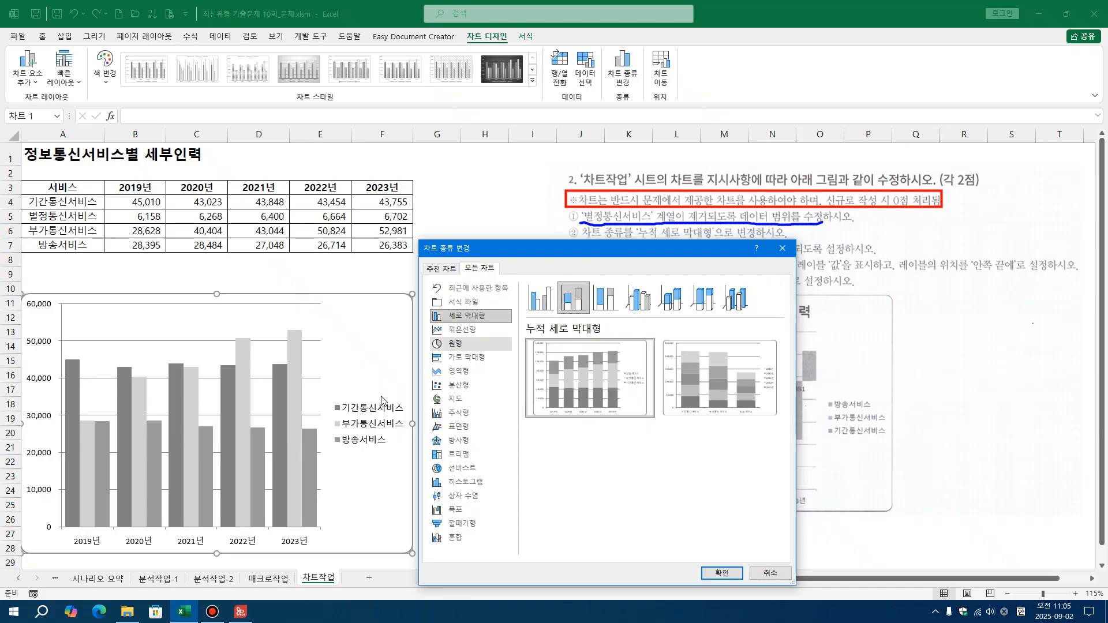
{"action": "mouse_move", "coordinate": [582, 393]}
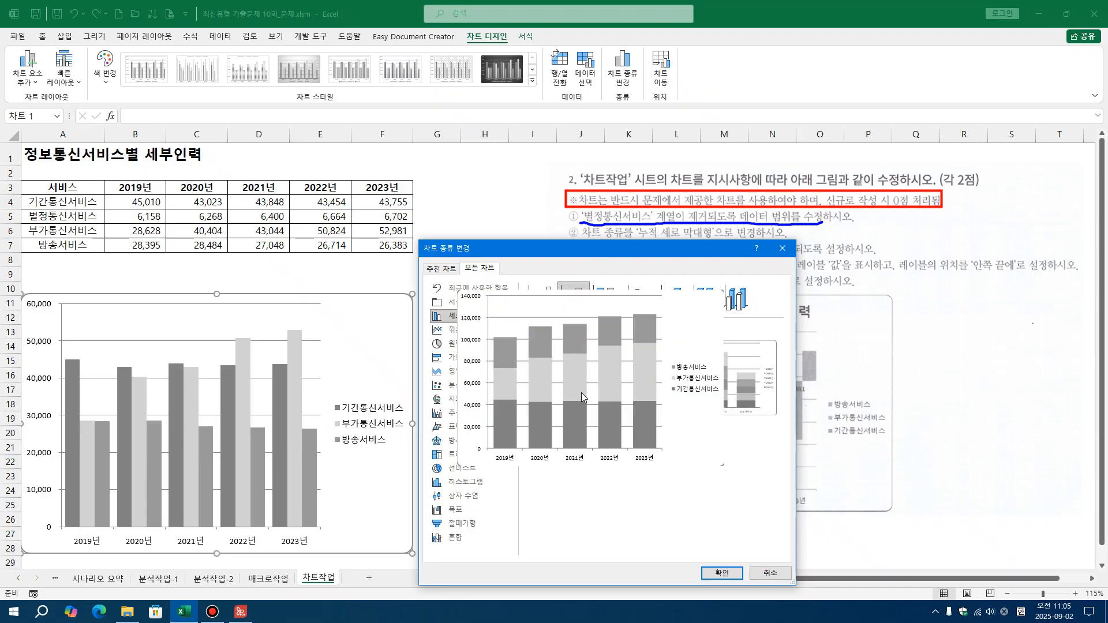
{"action": "left_click", "coordinate": [722, 573]}
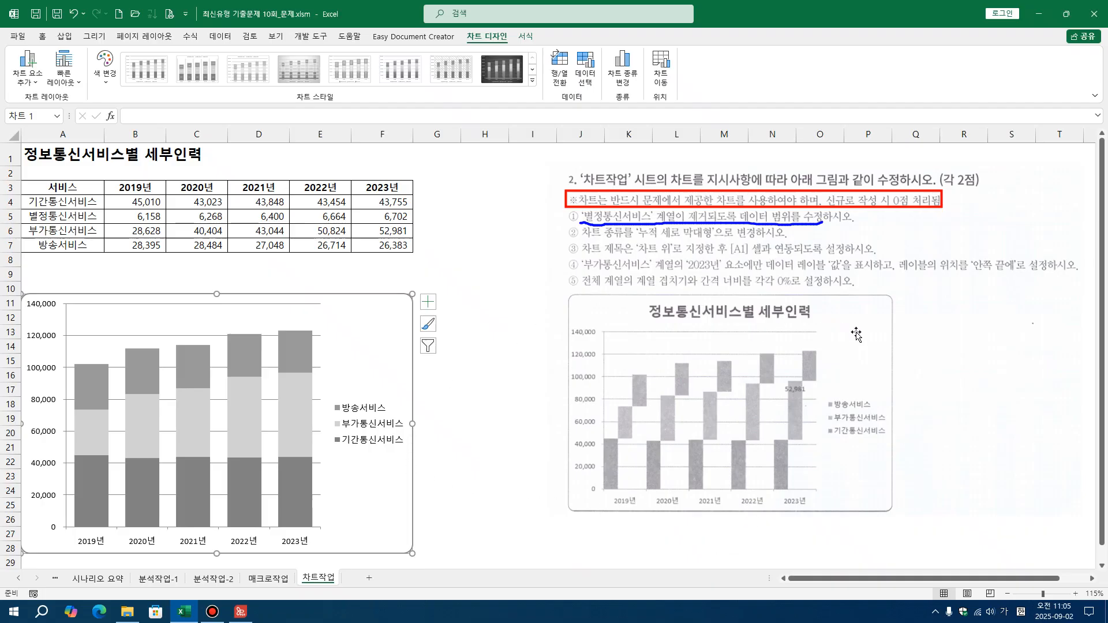
Select the instruction picture, erase the red and blue markings on it, and frame the formula bar with a red rectangle
{"action": "left_click", "coordinate": [837, 331]}
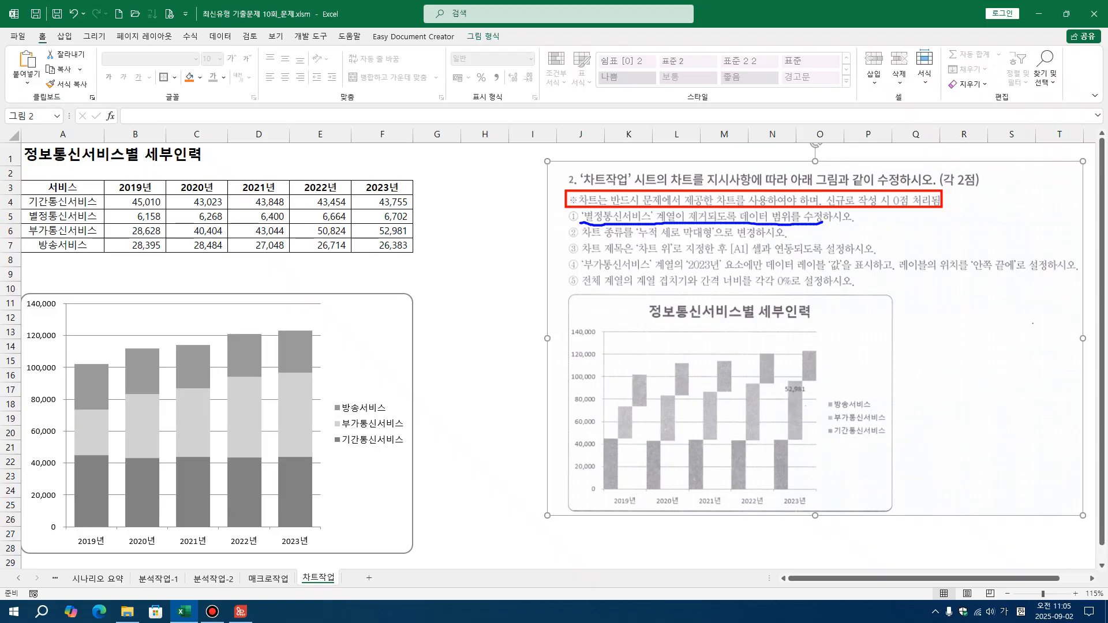
{"action": "mouse_move", "coordinate": [545, 151]}
{"action": "left_mouse_down"}
{"action": "mouse_move", "coordinate": [600, 220]}
{"action": "mouse_move", "coordinate": [1017, 312]}
{"action": "left_mouse_up"}
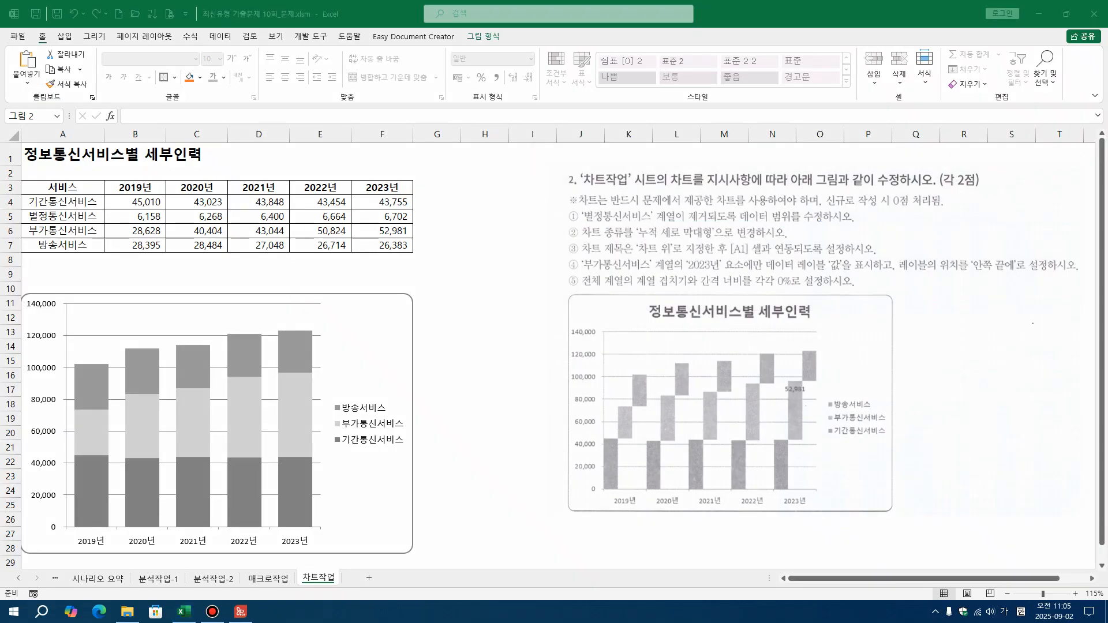
{"action": "mouse_move", "coordinate": [107, 105]}
{"action": "left_mouse_down"}
{"action": "mouse_move", "coordinate": [148, 128]}
{"action": "mouse_move", "coordinate": [440, 125]}
{"action": "left_mouse_up"}
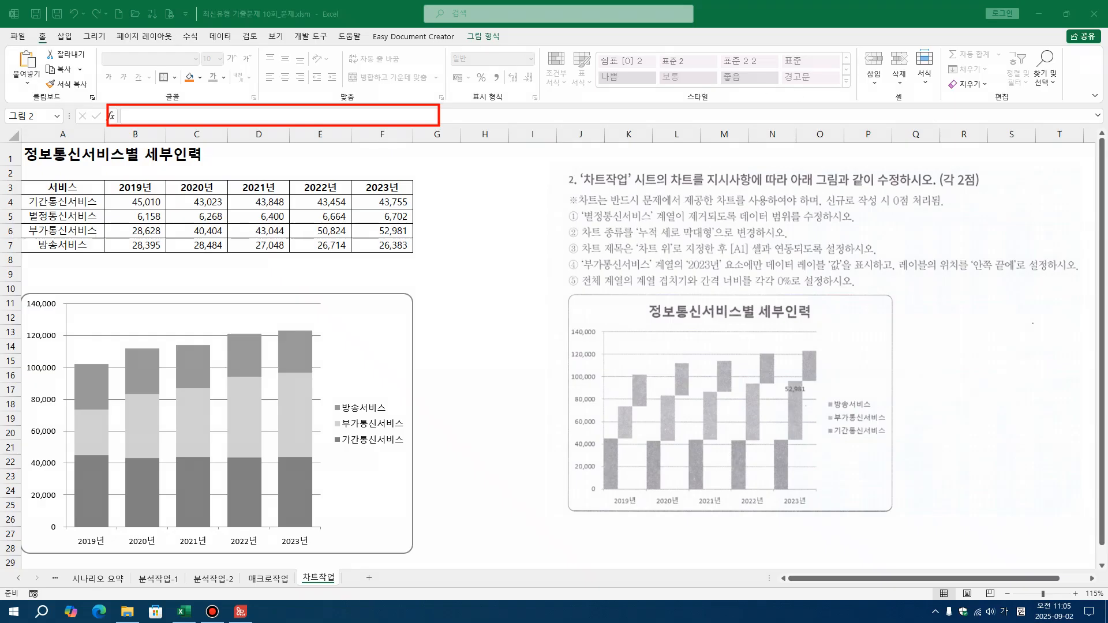
Select the chart and frame the chart layout tools and the chart elements shortcut beside the chart with red rectangles
{"action": "left_click", "coordinate": [351, 307]}
{"action": "left_click", "coordinate": [488, 38]}
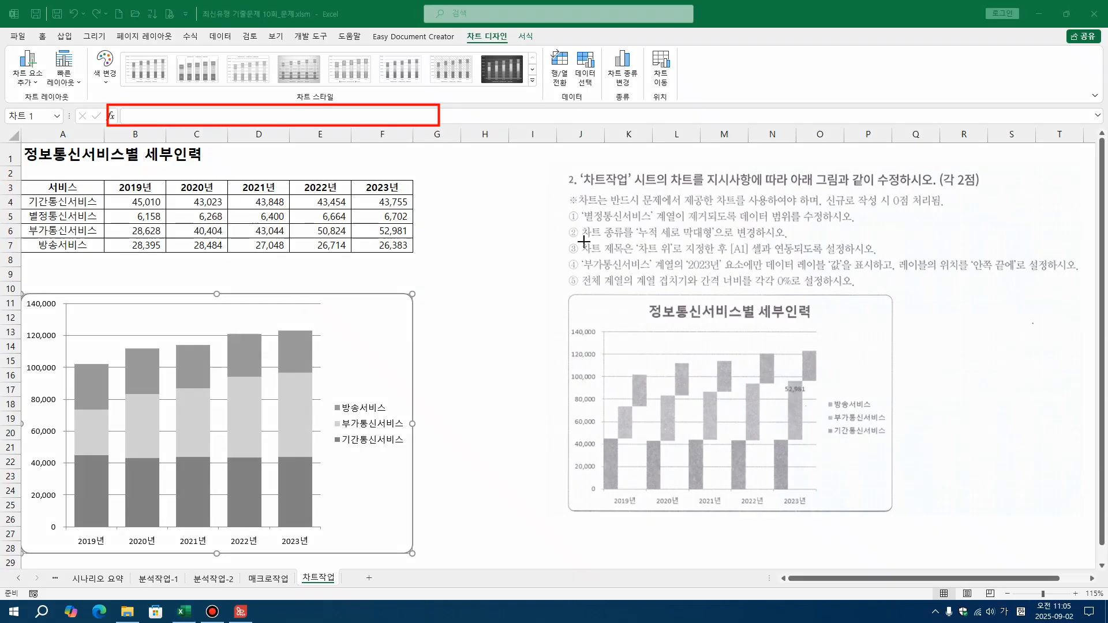
{"action": "mouse_move", "coordinate": [7, 36]}
{"action": "left_mouse_down"}
{"action": "mouse_move", "coordinate": [46, 116]}
{"action": "mouse_move", "coordinate": [59, 119]}
{"action": "mouse_move", "coordinate": [54, 105]}
{"action": "mouse_move", "coordinate": [89, 108]}
{"action": "left_mouse_up"}
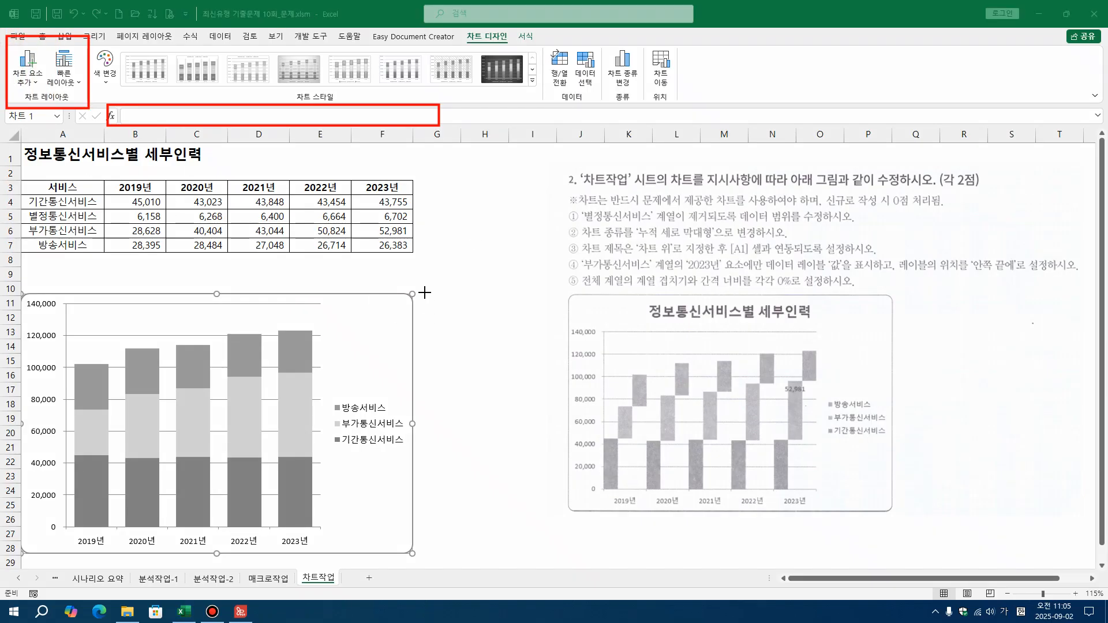
{"action": "left_click_drag", "start_coordinate": [407, 285], "coordinate": [445, 319]}
{"action": "left_click", "coordinate": [380, 364]}
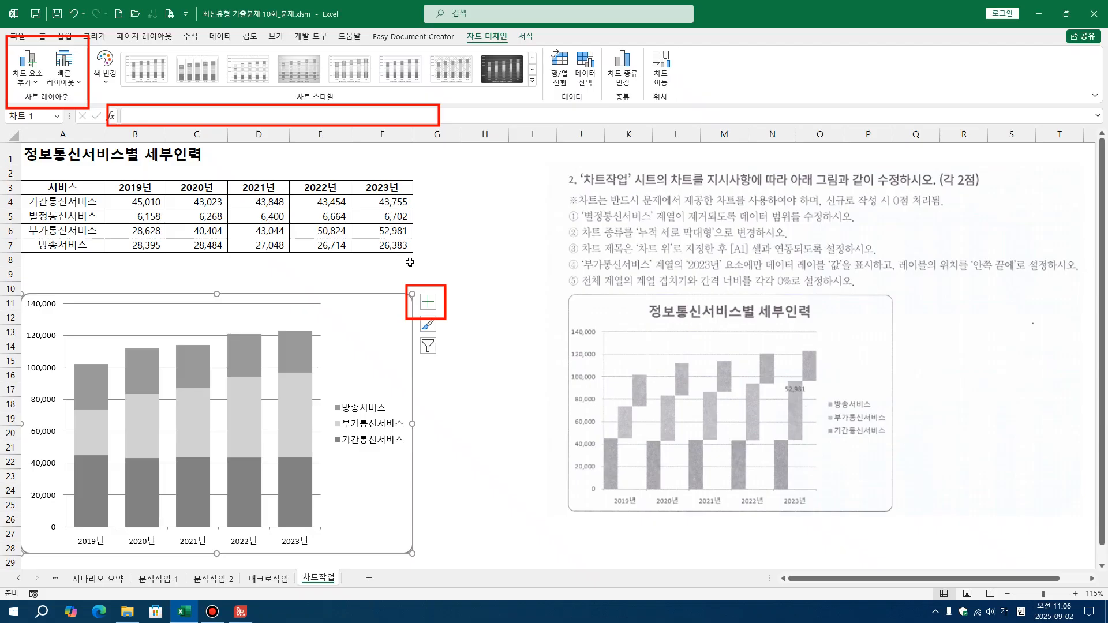
Add a chart title in the 차트 위 position
{"action": "left_click", "coordinate": [35, 84]}
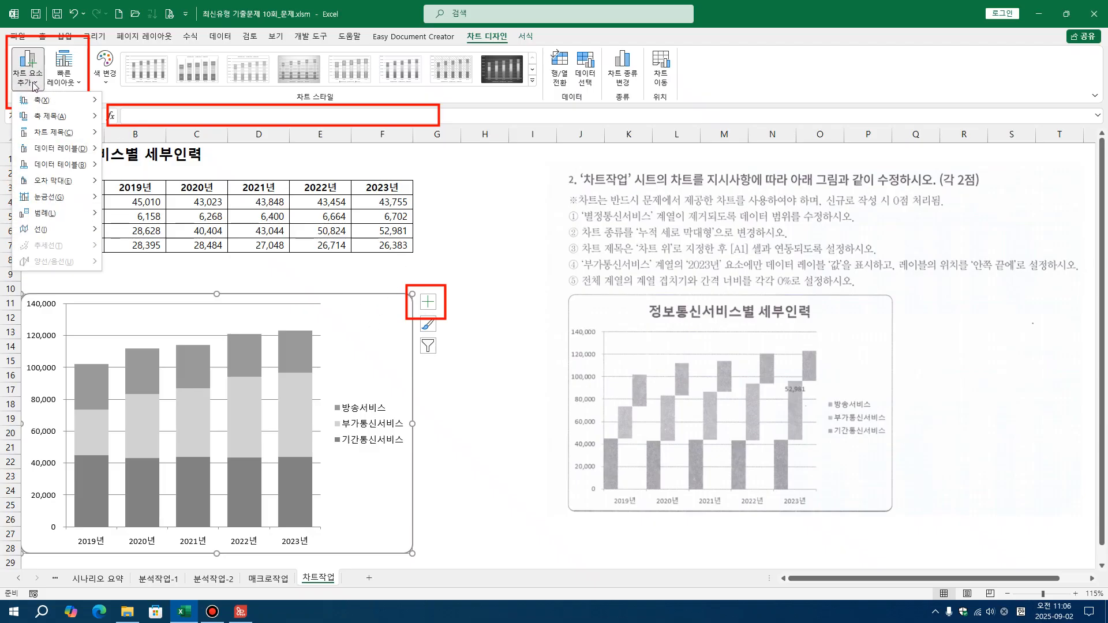
{"action": "mouse_move", "coordinate": [36, 132]}
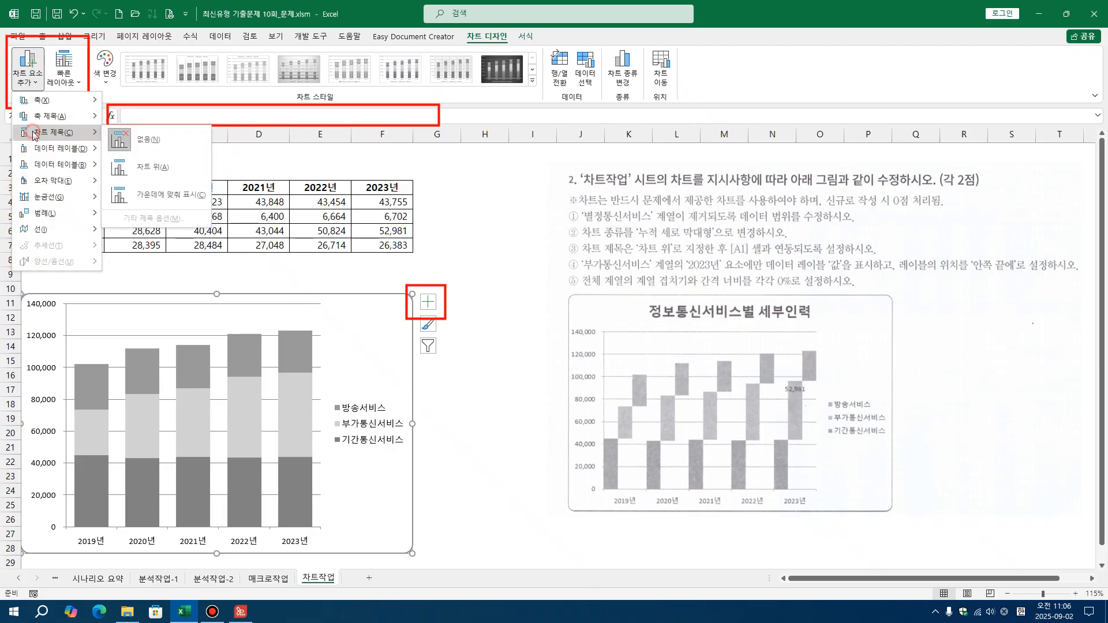
{"action": "left_click", "coordinate": [154, 168]}
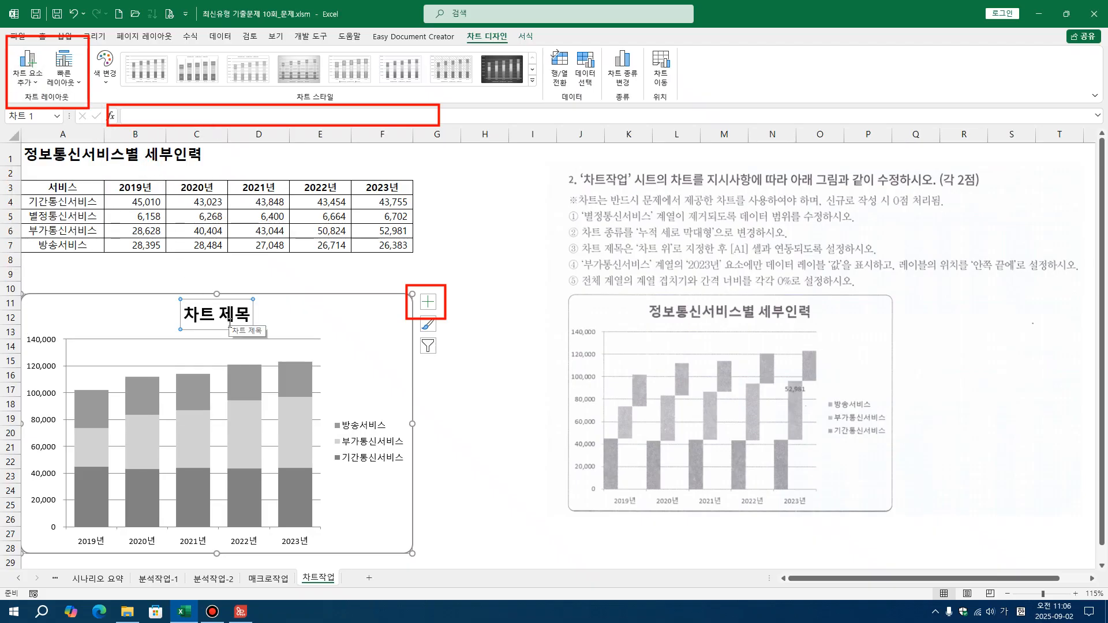
Draw red arrows from the chart title to the formula bar and from there to cell A1
{"action": "left_click", "coordinate": [767, 250]}
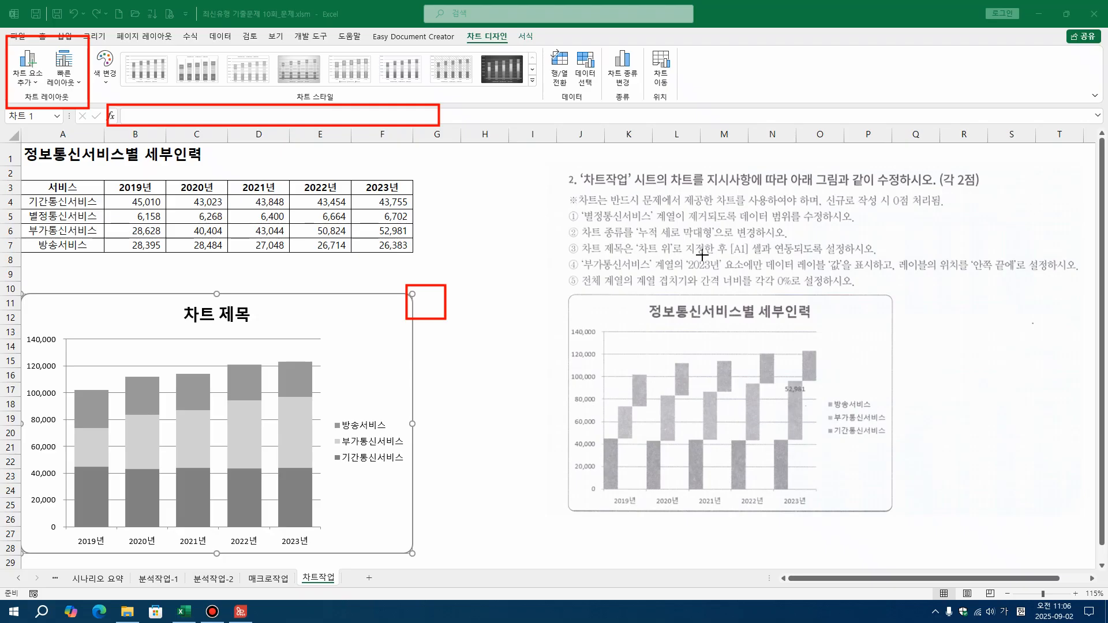
{"action": "mouse_move", "coordinate": [231, 299]}
{"action": "left_mouse_down"}
{"action": "mouse_move", "coordinate": [168, 119]}
{"action": "mouse_move", "coordinate": [55, 152]}
{"action": "left_mouse_up"}
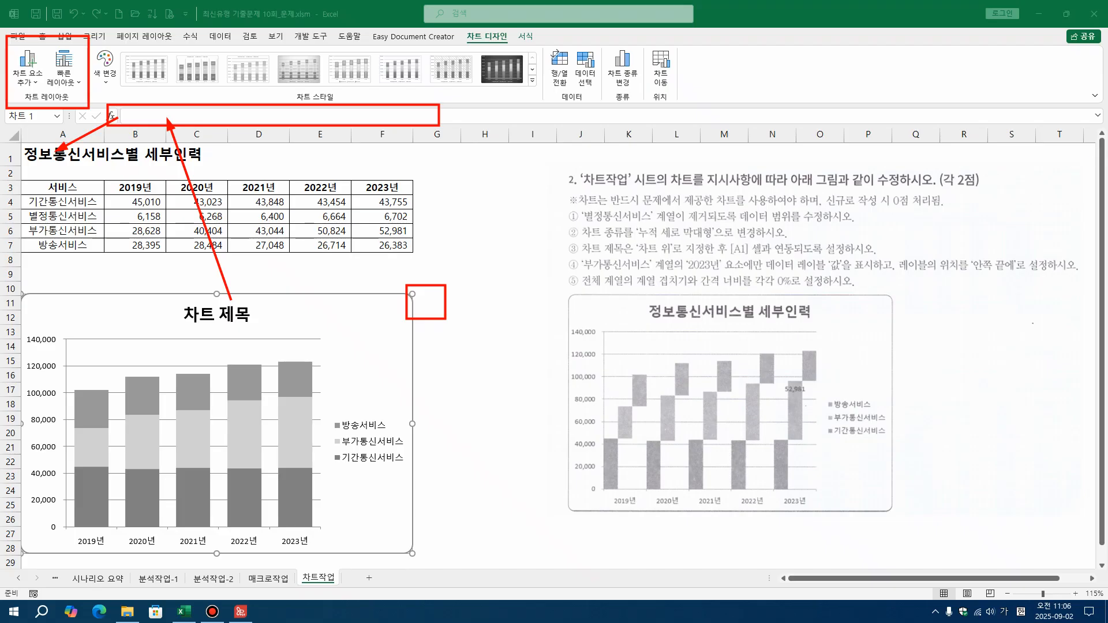
{"action": "left_click", "coordinate": [359, 308]}
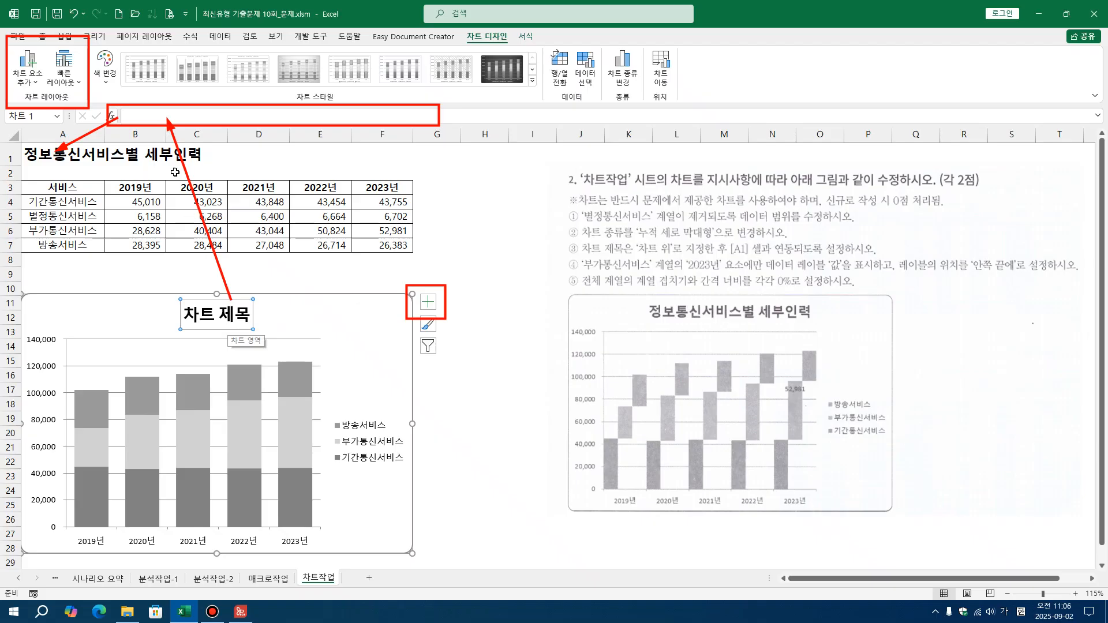
Link the chart title to cell A1 with the reference =차트작업!$A$1
{"action": "left_click", "coordinate": [139, 113]}
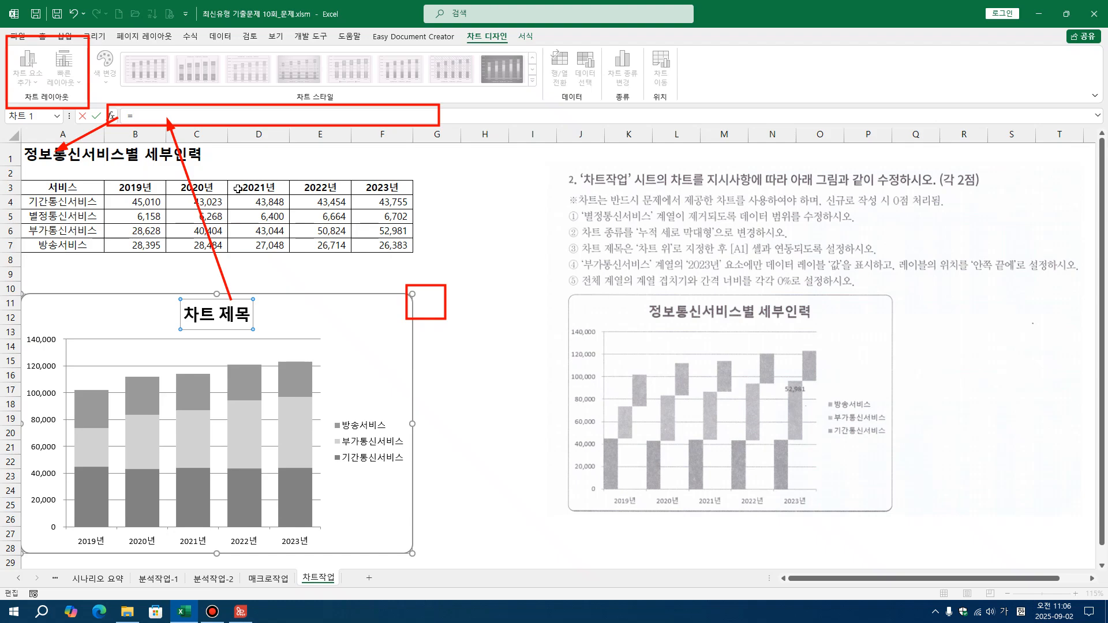
{"action": "left_click", "coordinate": [78, 153]}
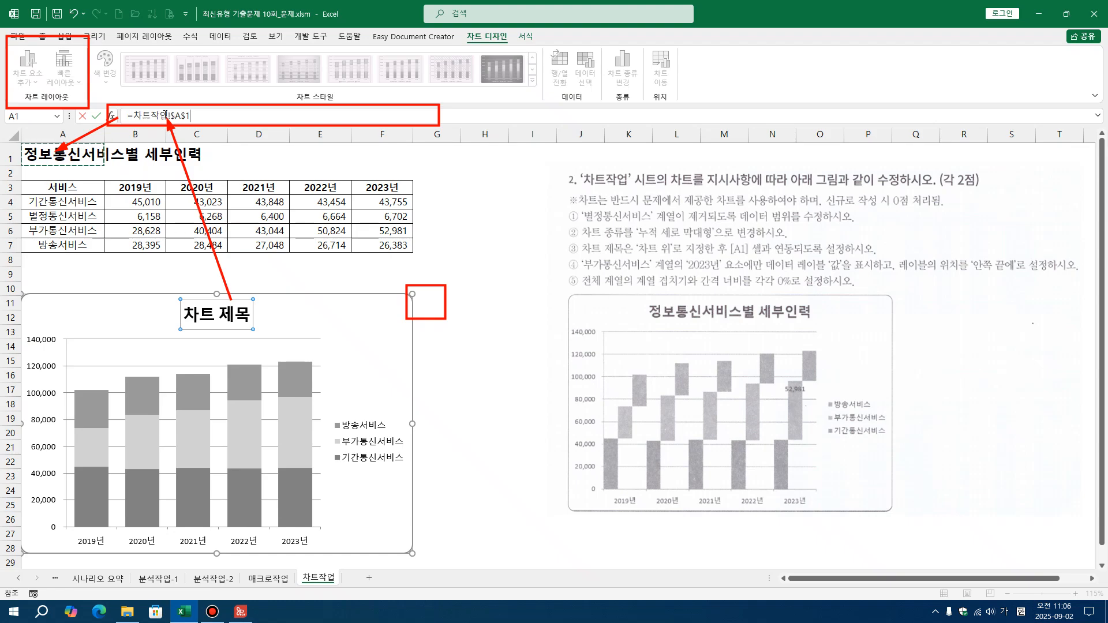
{"action": "left_click_drag", "start_coordinate": [168, 113], "coordinate": [203, 119]}
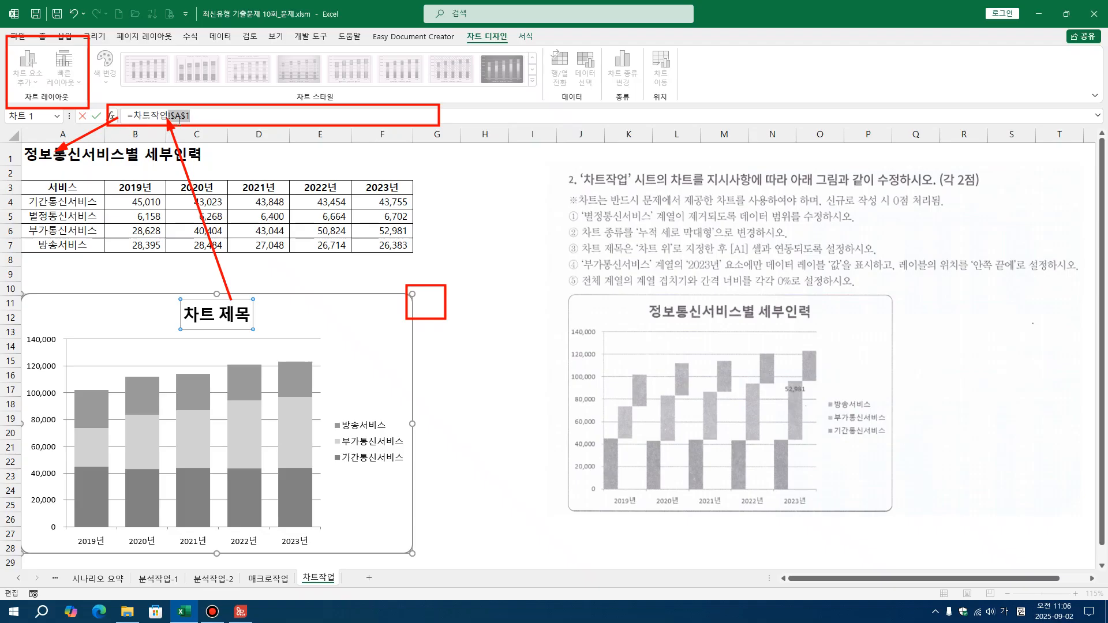
{"action": "key", "text": "Return"}
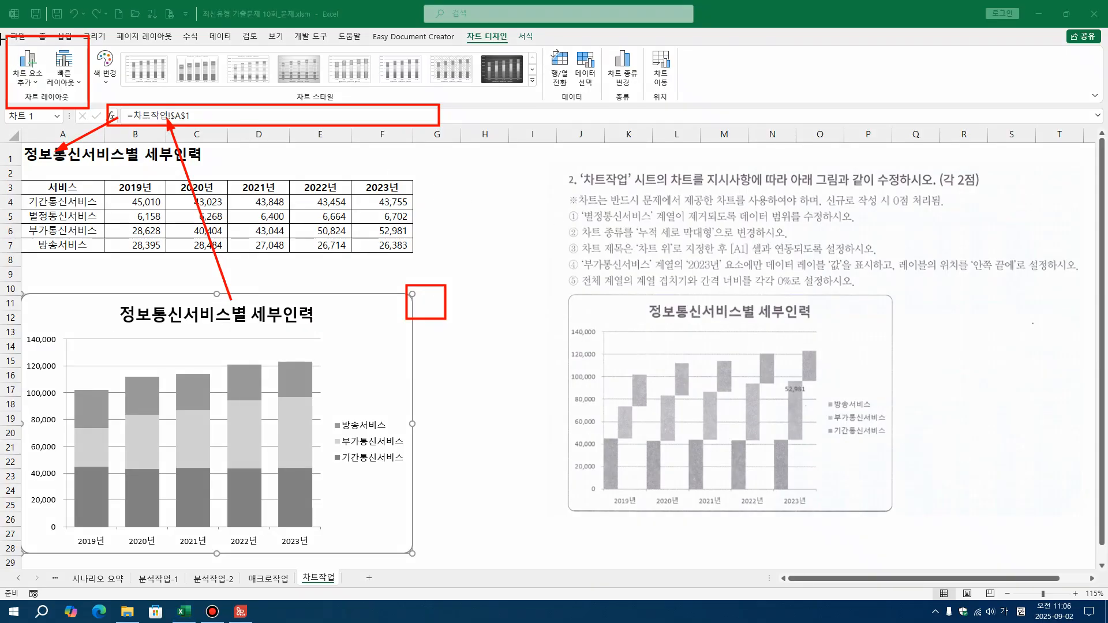
Erase the red formula bar frame and long arrow, and mark the 부가통신서비스 series, its 2023년 bar and the 계열 and 요소 wording in blue on the picture
{"action": "mouse_move", "coordinate": [107, 85]}
{"action": "left_mouse_down"}
{"action": "mouse_move", "coordinate": [349, 292]}
{"action": "mouse_move", "coordinate": [609, 393]}
{"action": "left_mouse_up"}
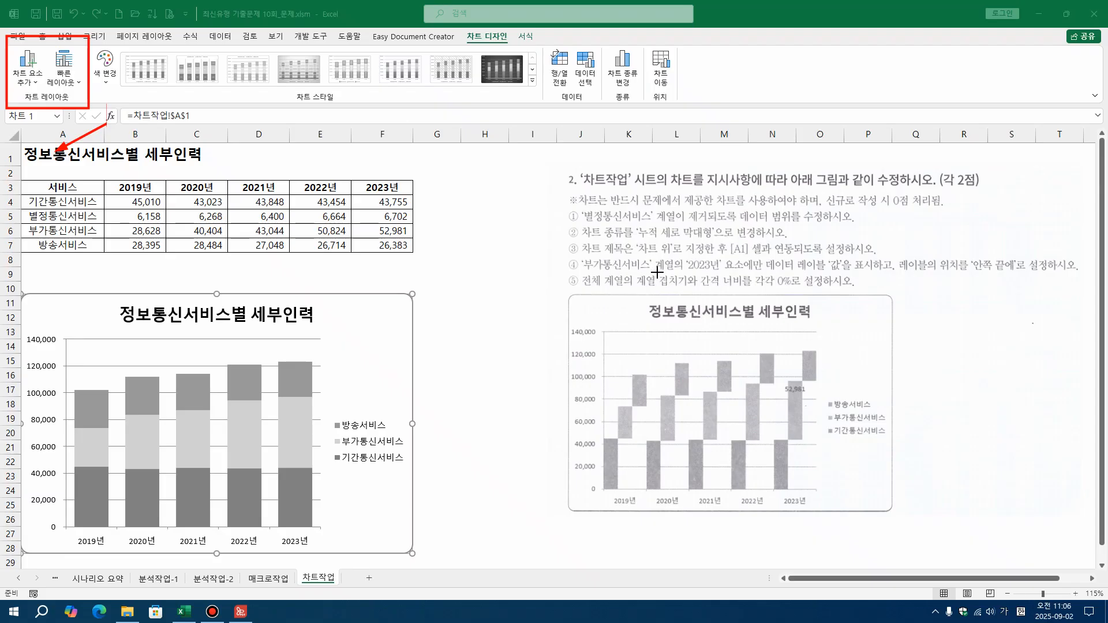
{"action": "mouse_move", "coordinate": [815, 400]}
{"action": "left_mouse_down"}
{"action": "mouse_move", "coordinate": [780, 397]}
{"action": "mouse_move", "coordinate": [813, 397]}
{"action": "left_mouse_up"}
{"action": "left_click_drag", "start_coordinate": [607, 433], "coordinate": [809, 421]}
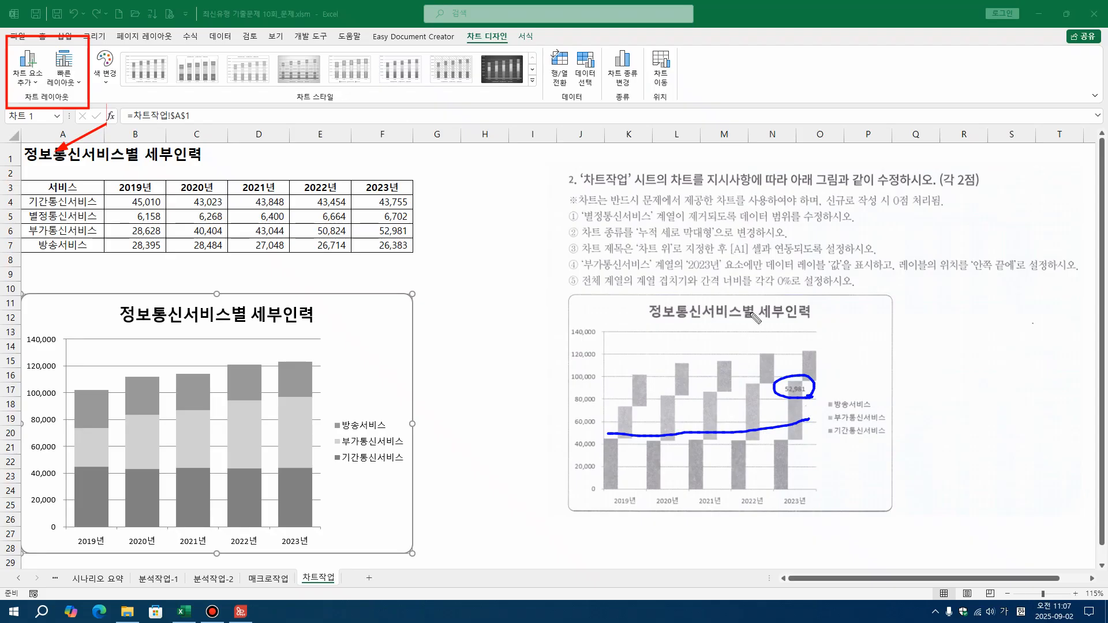
{"action": "left_click_drag", "start_coordinate": [659, 209], "coordinate": [674, 224]}
{"action": "mouse_move", "coordinate": [789, 442]}
{"action": "left_mouse_down"}
{"action": "mouse_move", "coordinate": [789, 375]}
{"action": "mouse_move", "coordinate": [805, 424]}
{"action": "mouse_move", "coordinate": [775, 442]}
{"action": "left_mouse_up"}
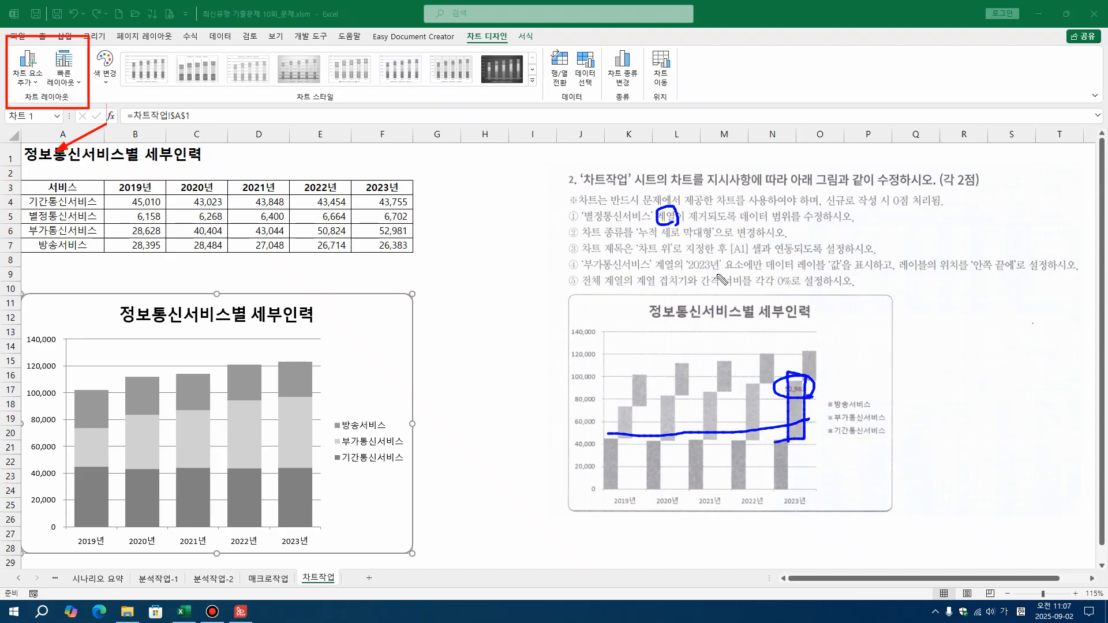
{"action": "mouse_move", "coordinate": [748, 268]}
{"action": "left_mouse_down"}
{"action": "mouse_move", "coordinate": [726, 266]}
{"action": "mouse_move", "coordinate": [744, 259]}
{"action": "mouse_move", "coordinate": [749, 272]}
{"action": "left_mouse_up"}
{"action": "mouse_move", "coordinate": [805, 511]}
{"action": "left_mouse_down"}
{"action": "mouse_move", "coordinate": [791, 508]}
{"action": "mouse_move", "coordinate": [794, 396]}
{"action": "left_mouse_up"}
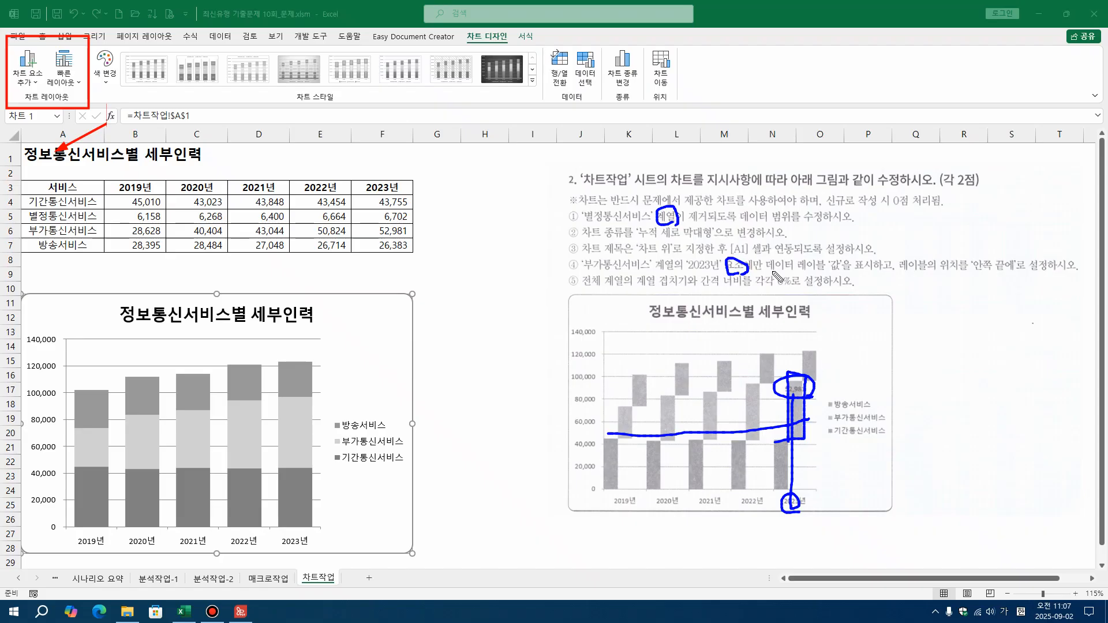
Mark the 데이터 레이블, 값 and 안쪽 끝에 wording, sketch a bar with an inner-end label, and erase the blue markings
{"action": "left_click_drag", "start_coordinate": [767, 268], "coordinate": [846, 276]}
{"action": "mouse_move", "coordinate": [913, 354]}
{"action": "left_mouse_down"}
{"action": "mouse_move", "coordinate": [912, 447]}
{"action": "mouse_move", "coordinate": [955, 430]}
{"action": "mouse_move", "coordinate": [956, 365]}
{"action": "mouse_move", "coordinate": [913, 355]}
{"action": "left_mouse_up"}
{"action": "left_click_drag", "start_coordinate": [970, 278], "coordinate": [1017, 274]}
{"action": "left_click_drag", "start_coordinate": [923, 370], "coordinate": [932, 368]}
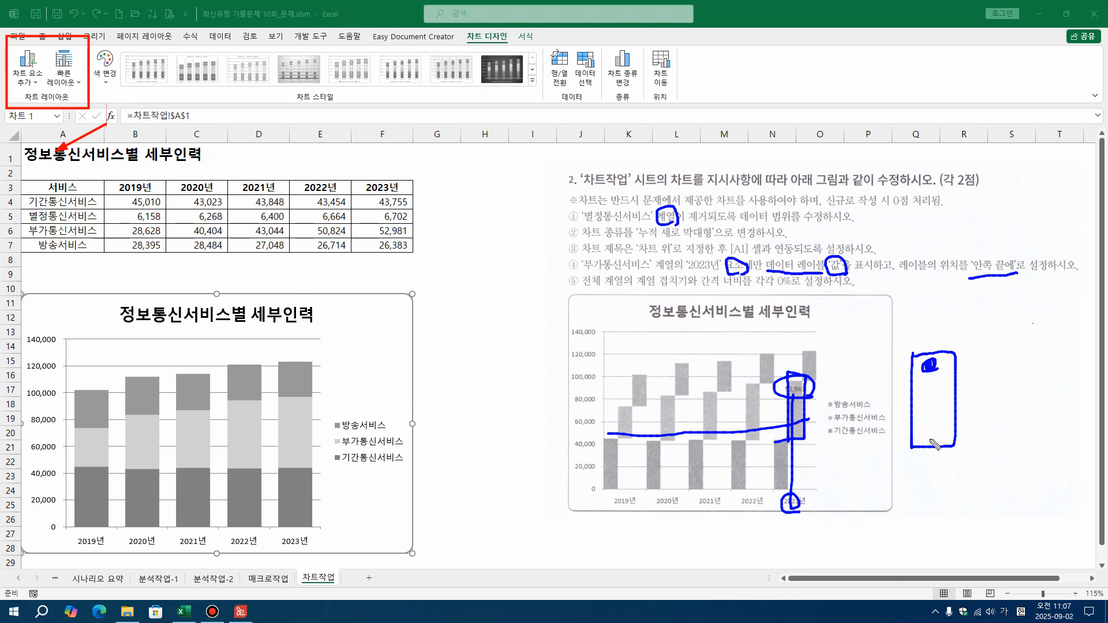
{"action": "mouse_move", "coordinate": [934, 439]}
{"action": "left_mouse_down"}
{"action": "mouse_move", "coordinate": [931, 397]}
{"action": "mouse_move", "coordinate": [936, 406]}
{"action": "left_mouse_up"}
{"action": "mouse_move", "coordinate": [558, 127]}
{"action": "left_mouse_down"}
{"action": "mouse_move", "coordinate": [601, 397]}
{"action": "mouse_move", "coordinate": [1107, 576]}
{"action": "left_mouse_up"}
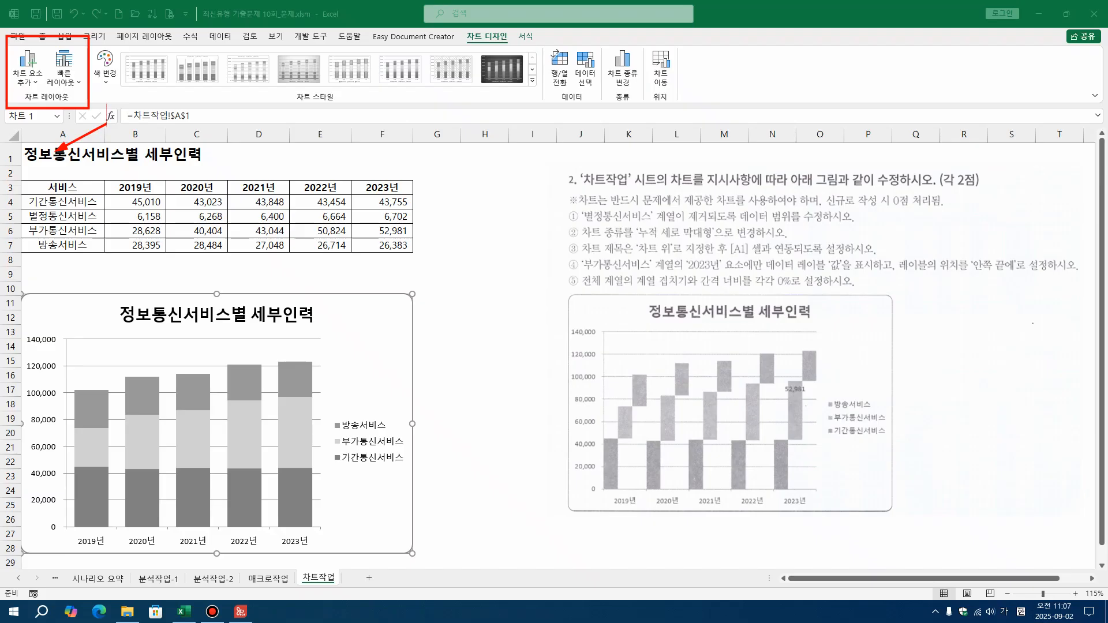
Add a data label at 안쪽 끝에 to only the 2023년 element of the 부가통신서비스 series
{"action": "left_click", "coordinate": [366, 349]}
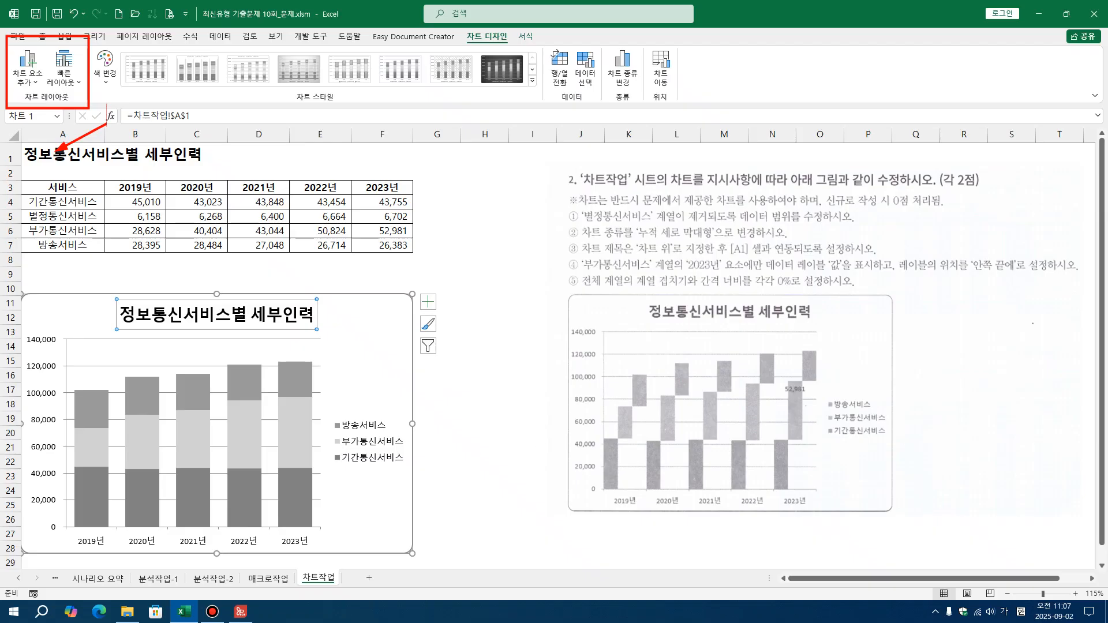
{"action": "left_click", "coordinate": [293, 430]}
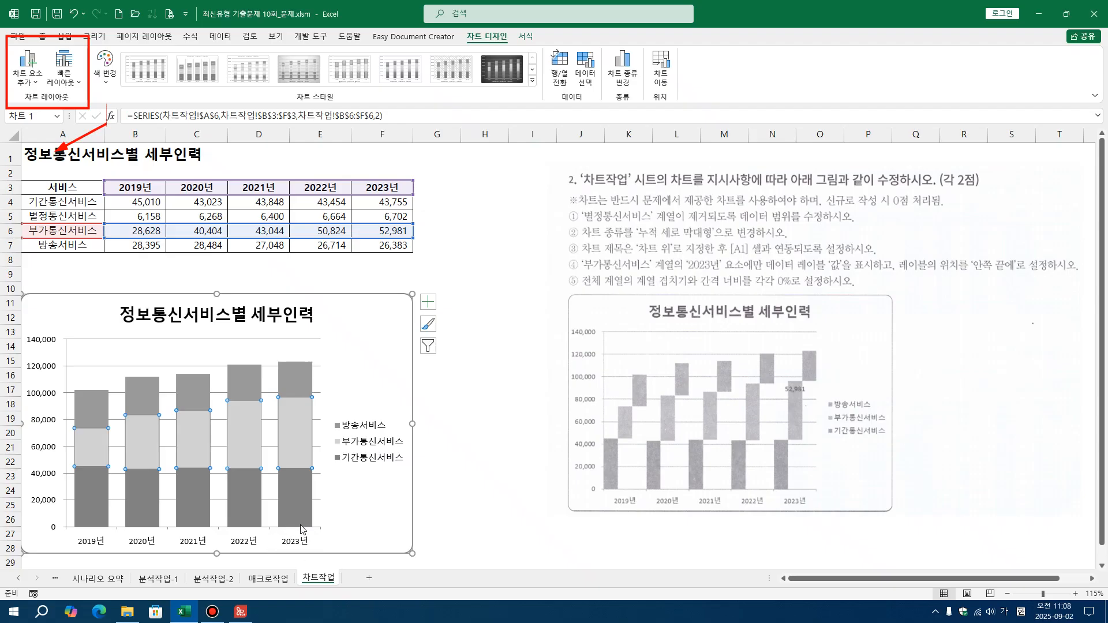
{"action": "left_click", "coordinate": [295, 427]}
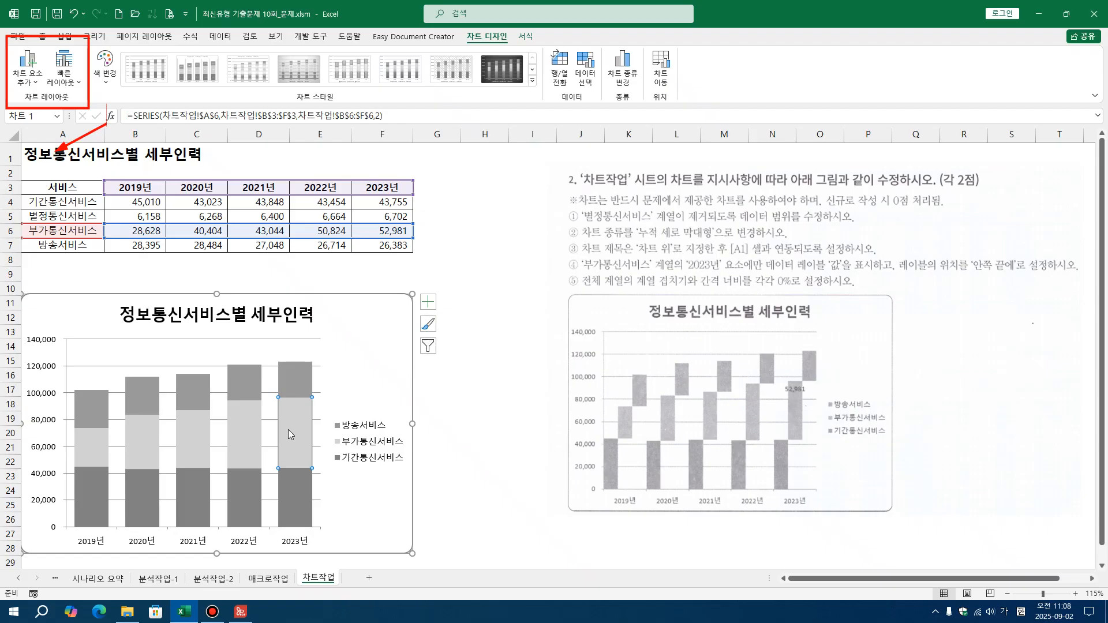
{"action": "left_click", "coordinate": [30, 83]}
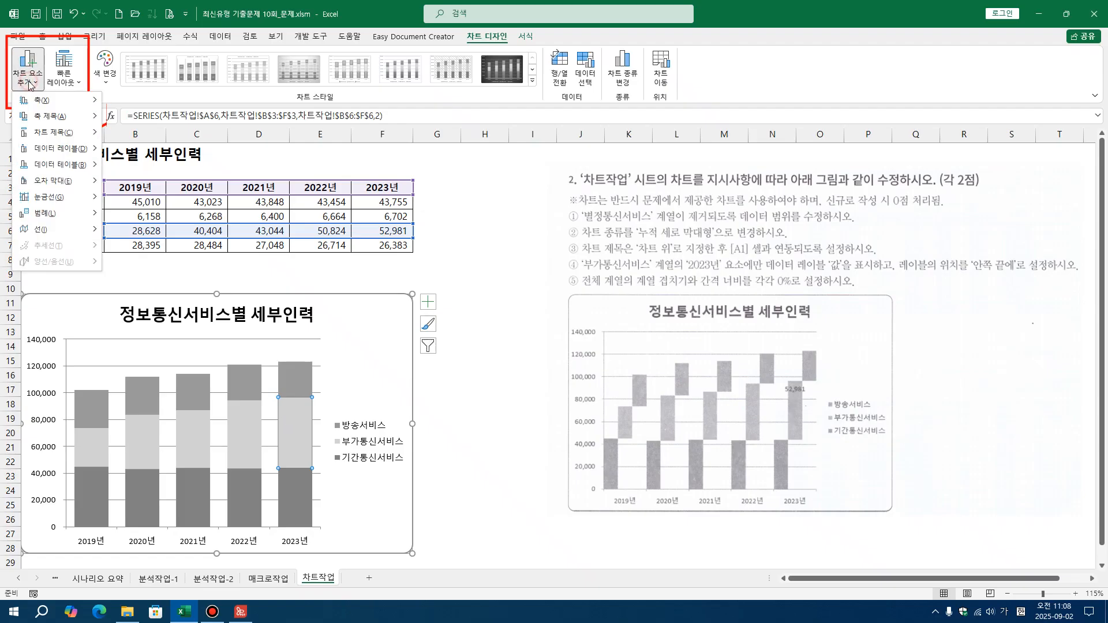
{"action": "mouse_move", "coordinate": [50, 153]}
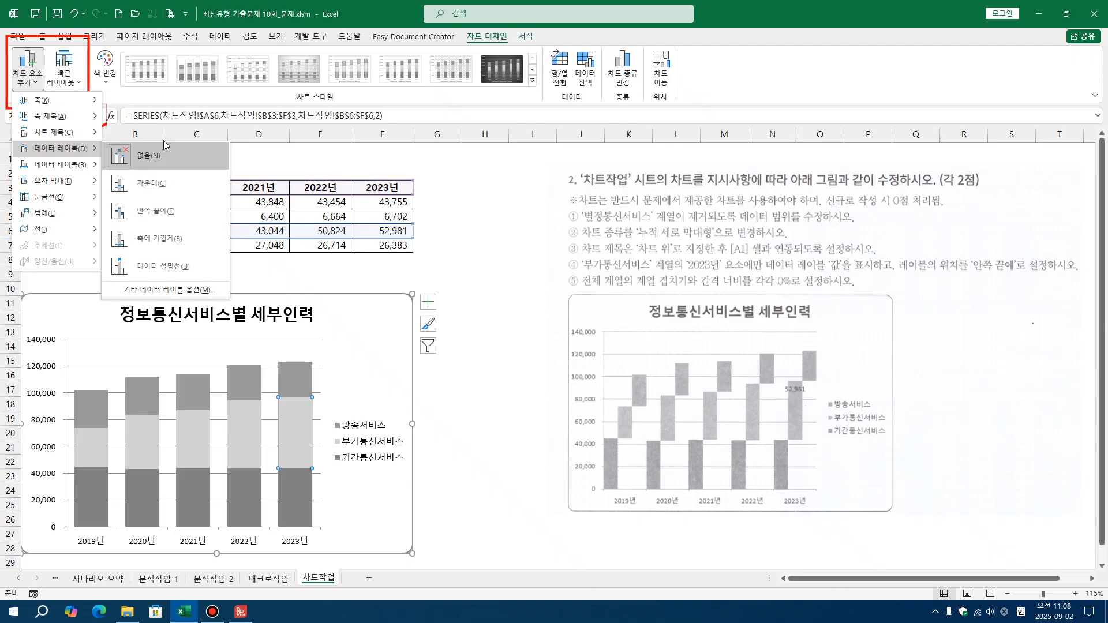
{"action": "left_click", "coordinate": [175, 213]}
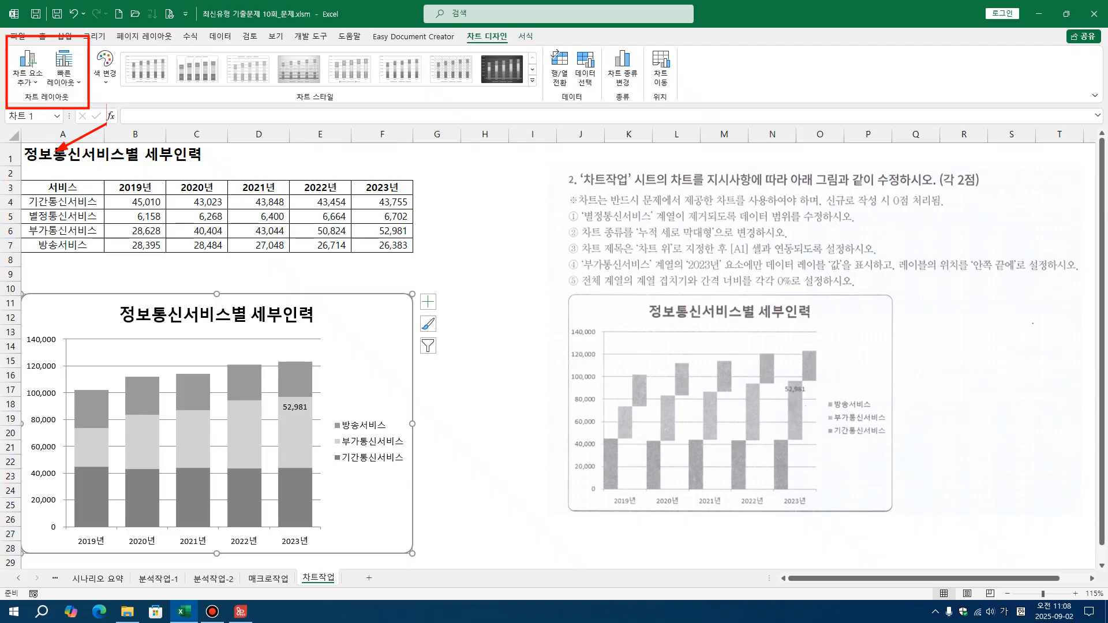
Sketch two offset rectangles beside the picture to illustrate 50% series overlap, and annotate the chart's stacked column with 100%
{"action": "key", "text": "ctrl+alt+d"}
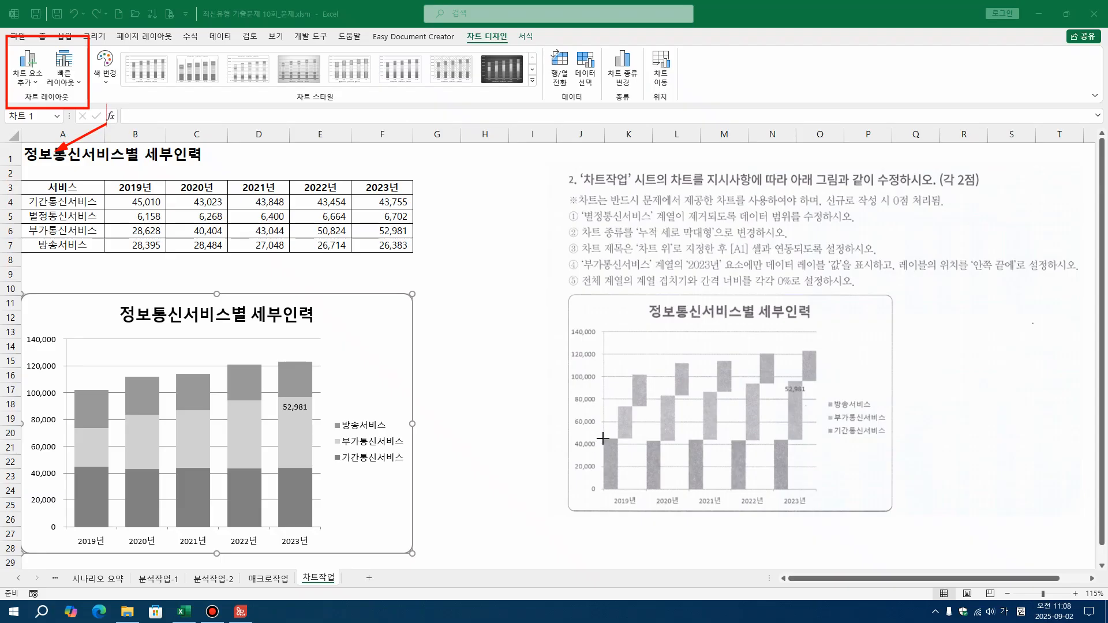
{"action": "left_click_drag", "start_coordinate": [922, 415], "coordinate": [958, 498]}
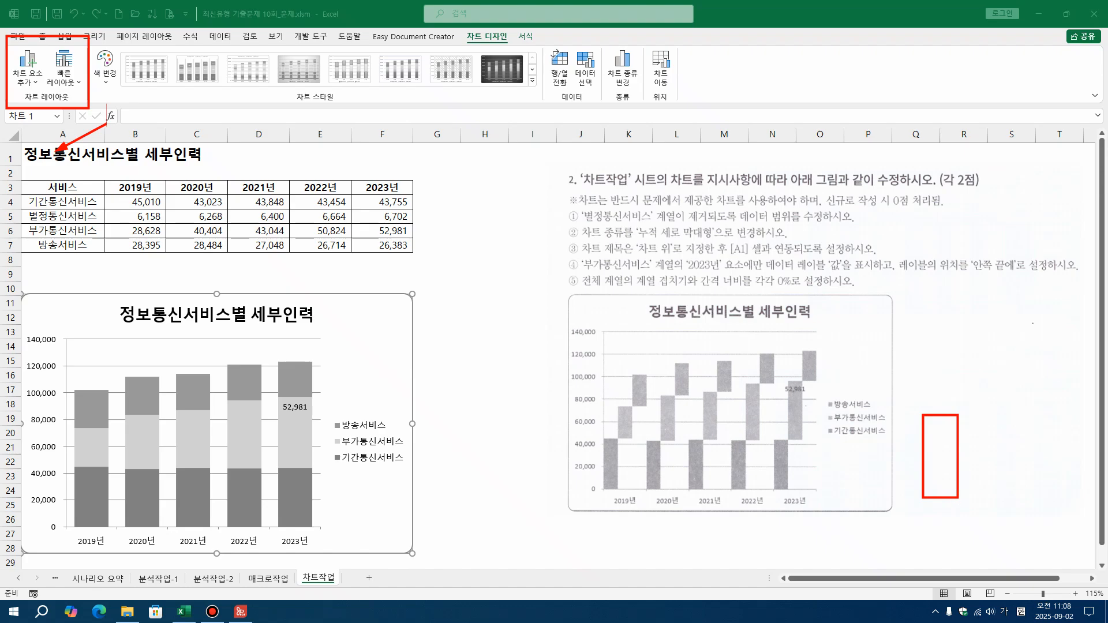
{"action": "mouse_move", "coordinate": [938, 414]}
{"action": "left_mouse_down"}
{"action": "mouse_move", "coordinate": [924, 344]}
{"action": "mouse_move", "coordinate": [938, 324]}
{"action": "mouse_move", "coordinate": [974, 326]}
{"action": "left_mouse_up"}
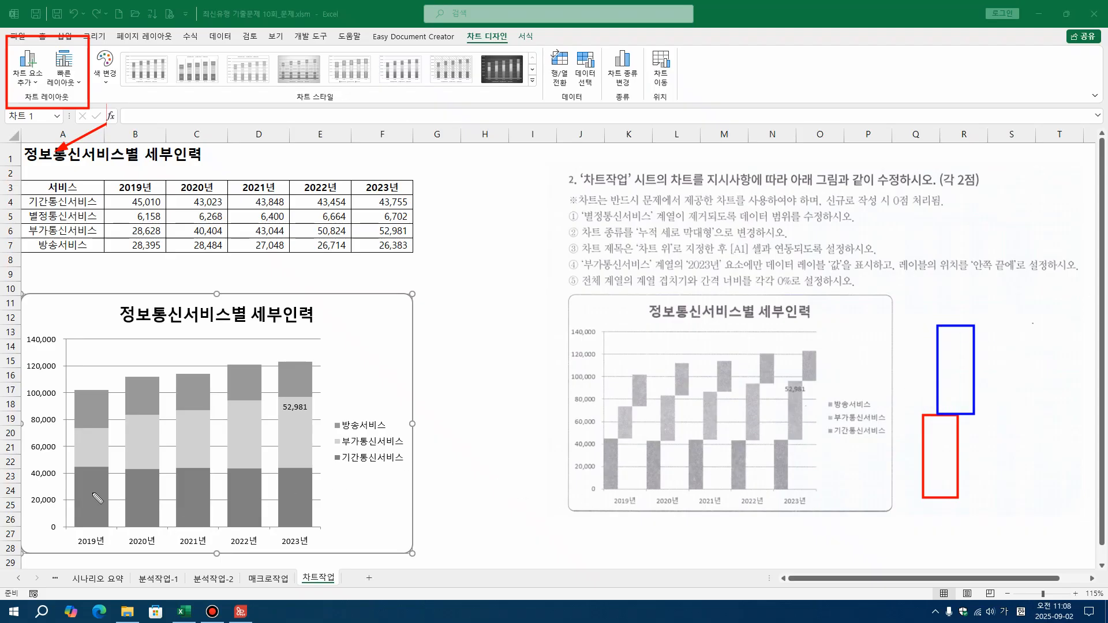
{"action": "mouse_move", "coordinate": [296, 460]}
{"action": "left_mouse_down"}
{"action": "mouse_move", "coordinate": [367, 491]}
{"action": "mouse_move", "coordinate": [365, 482]}
{"action": "mouse_move", "coordinate": [360, 502]}
{"action": "left_mouse_up"}
{"action": "mouse_move", "coordinate": [378, 488]}
{"action": "left_mouse_down"}
{"action": "mouse_move", "coordinate": [379, 508]}
{"action": "mouse_move", "coordinate": [394, 487]}
{"action": "mouse_move", "coordinate": [427, 482]}
{"action": "mouse_move", "coordinate": [417, 531]}
{"action": "mouse_move", "coordinate": [438, 515]}
{"action": "left_mouse_up"}
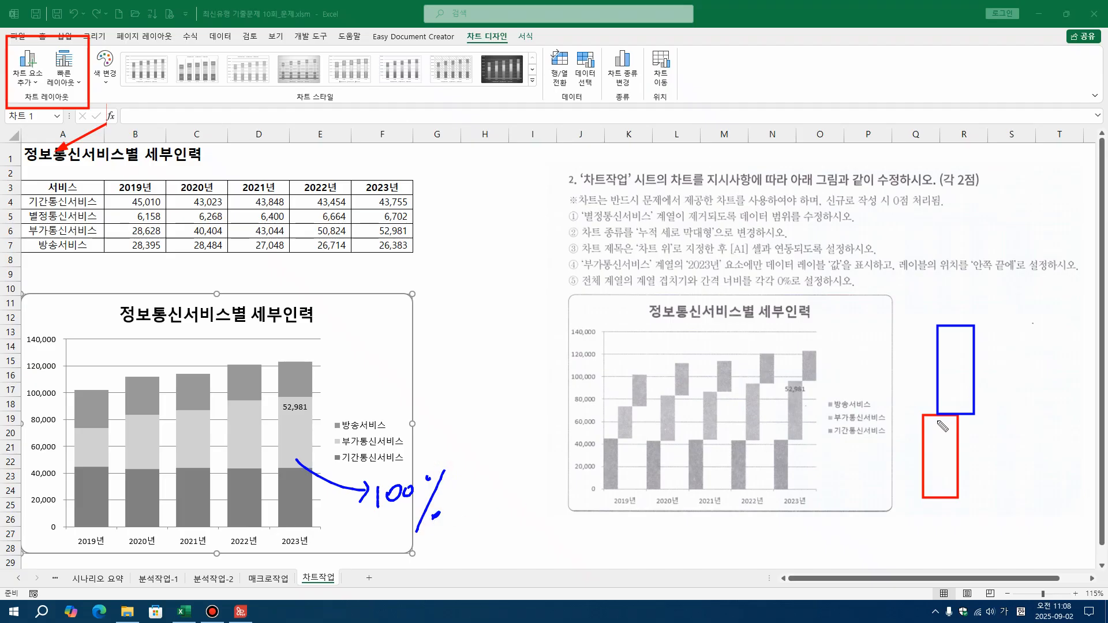
{"action": "mouse_move", "coordinate": [948, 425]}
{"action": "left_mouse_down"}
{"action": "mouse_move", "coordinate": [994, 434]}
{"action": "mouse_move", "coordinate": [1006, 450]}
{"action": "mouse_move", "coordinate": [1011, 428]}
{"action": "mouse_move", "coordinate": [1037, 424]}
{"action": "mouse_move", "coordinate": [1033, 471]}
{"action": "left_mouse_up"}
{"action": "left_click", "coordinate": [1050, 445]}
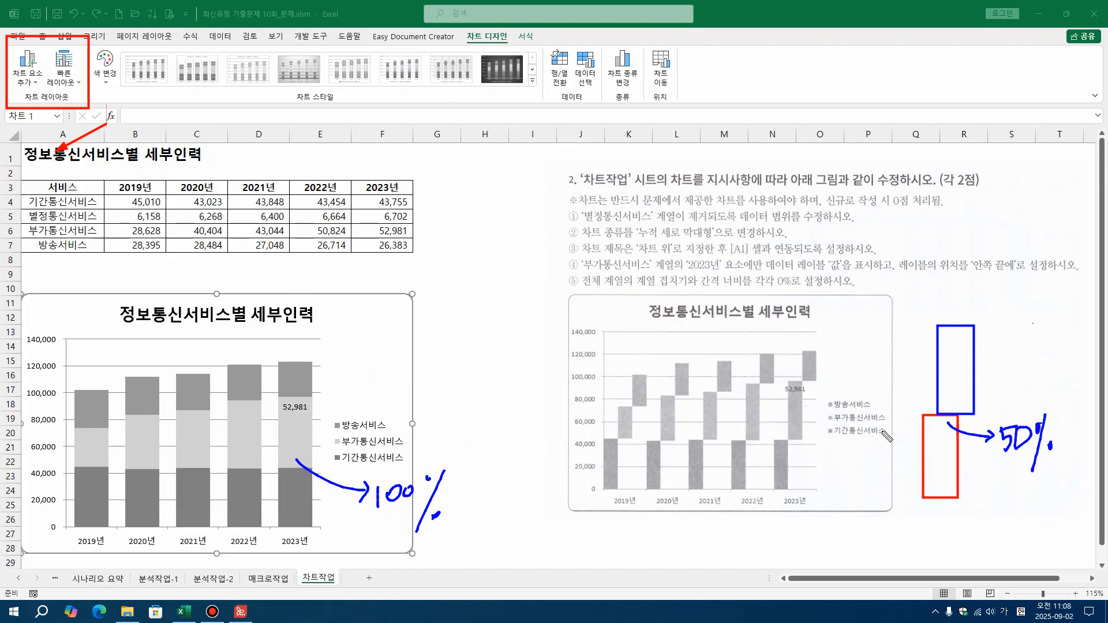
Mark 계열 겹치기 and 0% in instruction ⑤, outline the example's 2019년 bars with an arrow to 0%, and erase these markings
{"action": "left_click_drag", "start_coordinate": [642, 289], "coordinate": [700, 286]}
{"action": "mouse_move", "coordinate": [792, 283]}
{"action": "left_mouse_down"}
{"action": "mouse_move", "coordinate": [773, 289]}
{"action": "mouse_move", "coordinate": [799, 289]}
{"action": "left_mouse_up"}
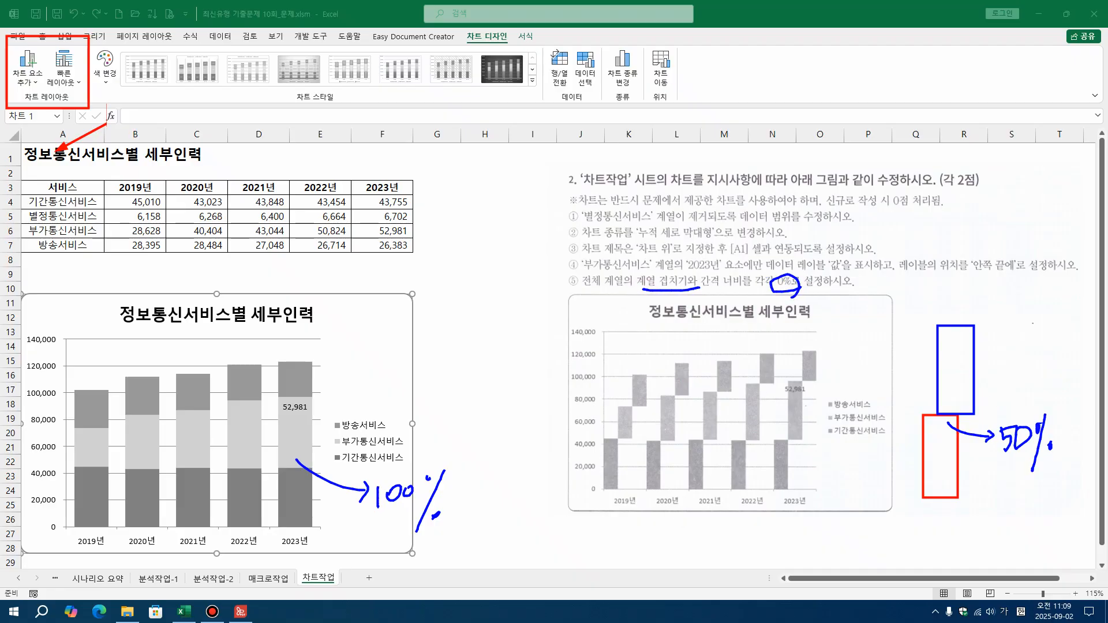
{"action": "left_click_drag", "start_coordinate": [602, 440], "coordinate": [617, 489]}
{"action": "left_click_drag", "start_coordinate": [617, 408], "coordinate": [634, 440]}
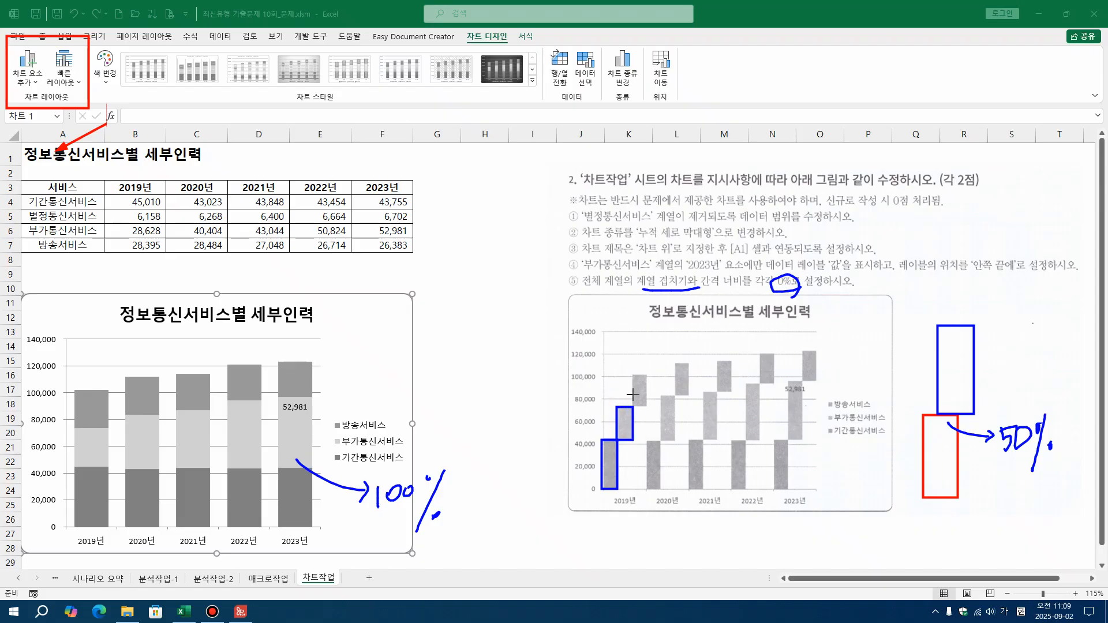
{"action": "mouse_move", "coordinate": [633, 375]}
{"action": "left_mouse_down"}
{"action": "mouse_move", "coordinate": [650, 414]}
{"action": "mouse_move", "coordinate": [648, 405]}
{"action": "left_mouse_up"}
{"action": "mouse_move", "coordinate": [640, 373]}
{"action": "left_mouse_down"}
{"action": "mouse_move", "coordinate": [671, 306]}
{"action": "mouse_move", "coordinate": [781, 264]}
{"action": "left_mouse_up"}
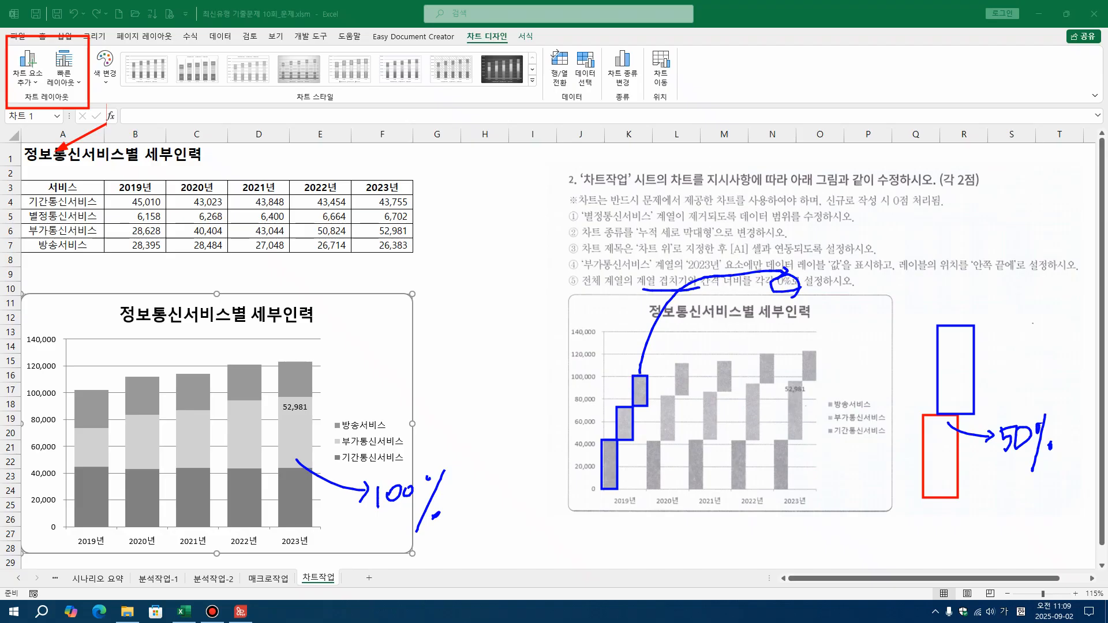
{"action": "mouse_move", "coordinate": [565, 215]}
{"action": "left_mouse_down"}
{"action": "mouse_move", "coordinate": [607, 420]}
{"action": "mouse_move", "coordinate": [1065, 535]}
{"action": "left_mouse_up"}
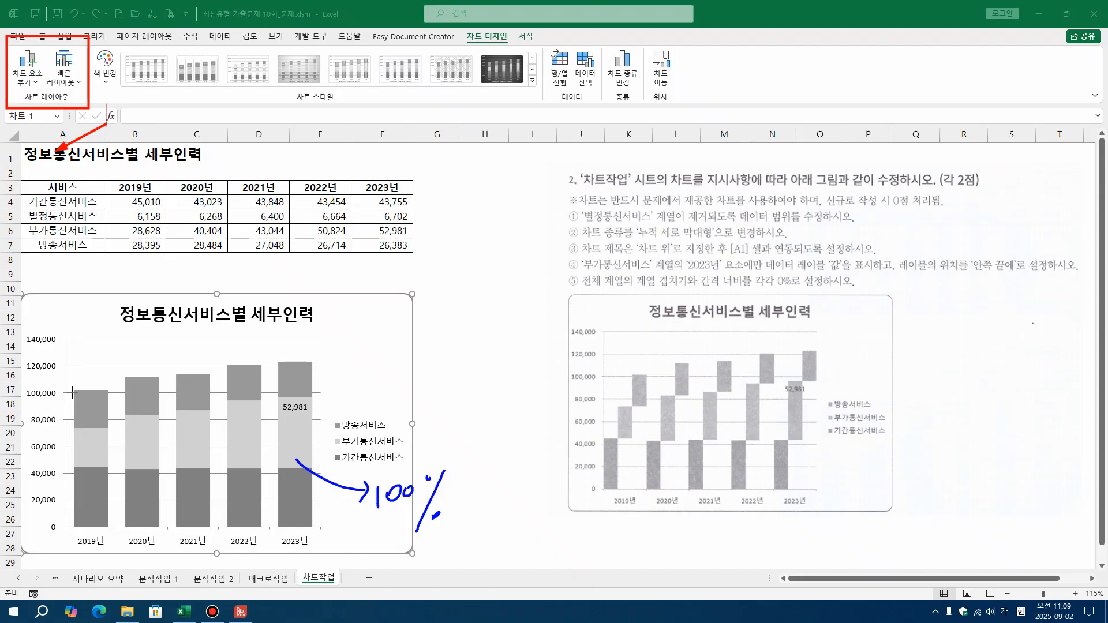
Outline the worksheet chart's 2019년 and 2020년 columns in blue and mark the gap between them with a red arrow
{"action": "mouse_move", "coordinate": [73, 390]}
{"action": "left_mouse_down"}
{"action": "mouse_move", "coordinate": [85, 488]}
{"action": "mouse_move", "coordinate": [109, 532]}
{"action": "left_mouse_up"}
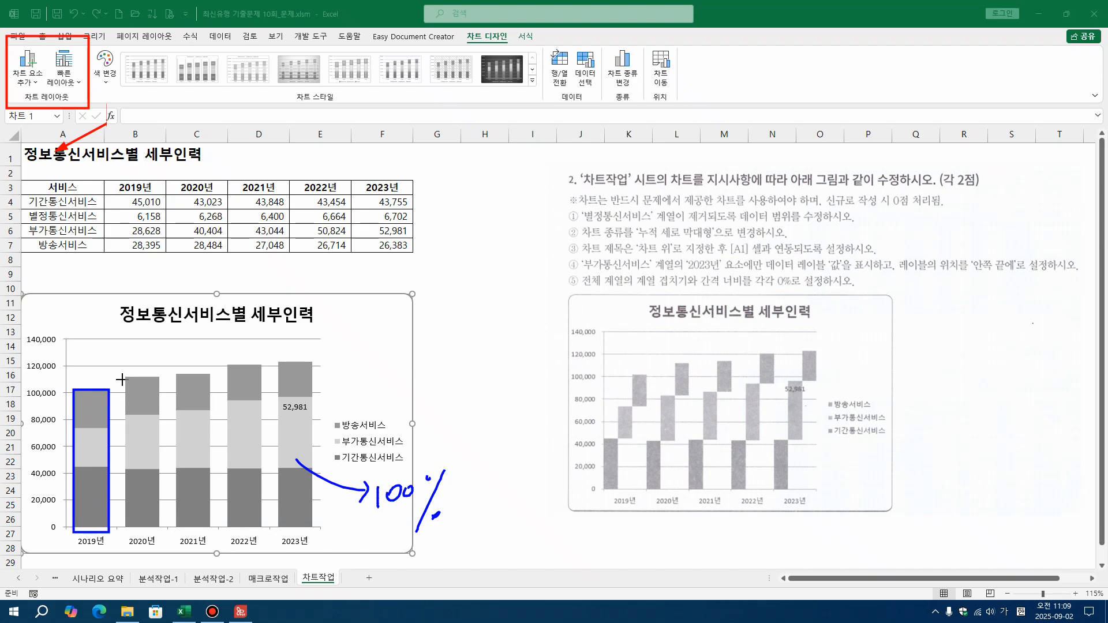
{"action": "mouse_move", "coordinate": [124, 379]}
{"action": "left_mouse_down"}
{"action": "mouse_move", "coordinate": [162, 472]}
{"action": "mouse_move", "coordinate": [174, 537]}
{"action": "mouse_move", "coordinate": [161, 531]}
{"action": "left_mouse_up"}
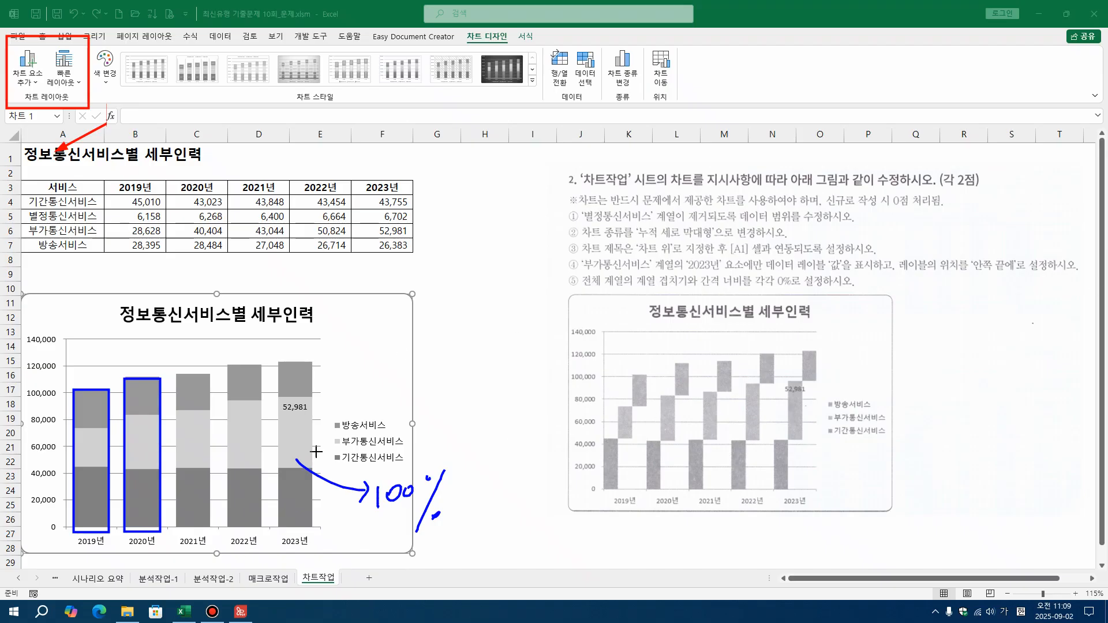
{"action": "left_click_drag", "start_coordinate": [103, 409], "coordinate": [125, 407]}
Underline the 간격 너비 wording in instruction ⑤, outline the example's 2019년 and 2020년 groups, and erase all markings
{"action": "left_click_drag", "start_coordinate": [691, 292], "coordinate": [799, 291]}
{"action": "mouse_move", "coordinate": [604, 488]}
{"action": "left_mouse_down"}
{"action": "mouse_move", "coordinate": [648, 482]}
{"action": "mouse_move", "coordinate": [647, 335]}
{"action": "left_mouse_up"}
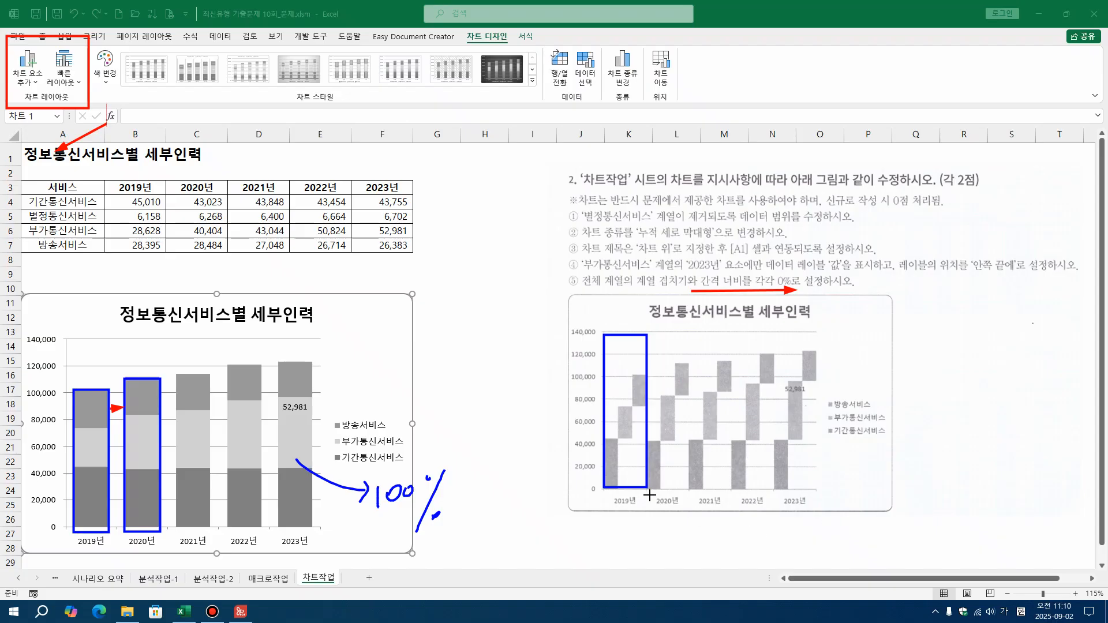
{"action": "mouse_move", "coordinate": [647, 488]}
{"action": "left_mouse_down"}
{"action": "mouse_move", "coordinate": [685, 482]}
{"action": "mouse_move", "coordinate": [688, 335]}
{"action": "left_mouse_up"}
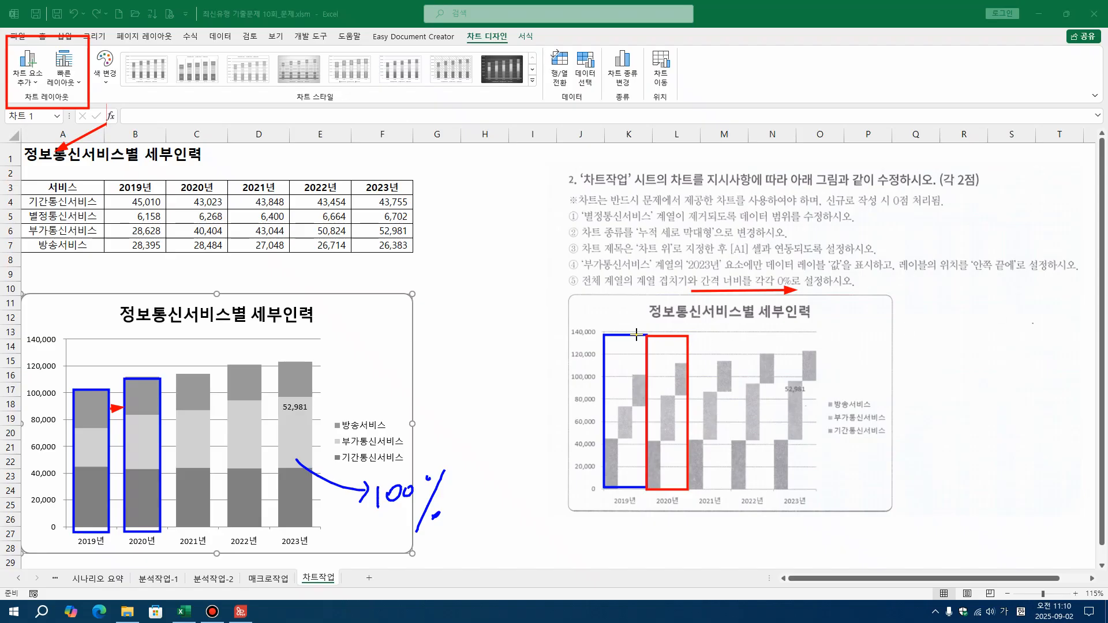
{"action": "left_click_drag", "start_coordinate": [647, 335], "coordinate": [699, 289]}
{"action": "mouse_move", "coordinate": [1, 1]}
{"action": "left_mouse_down"}
{"action": "mouse_move", "coordinate": [354, 612]}
{"action": "mouse_move", "coordinate": [1107, 613]}
{"action": "left_mouse_up"}
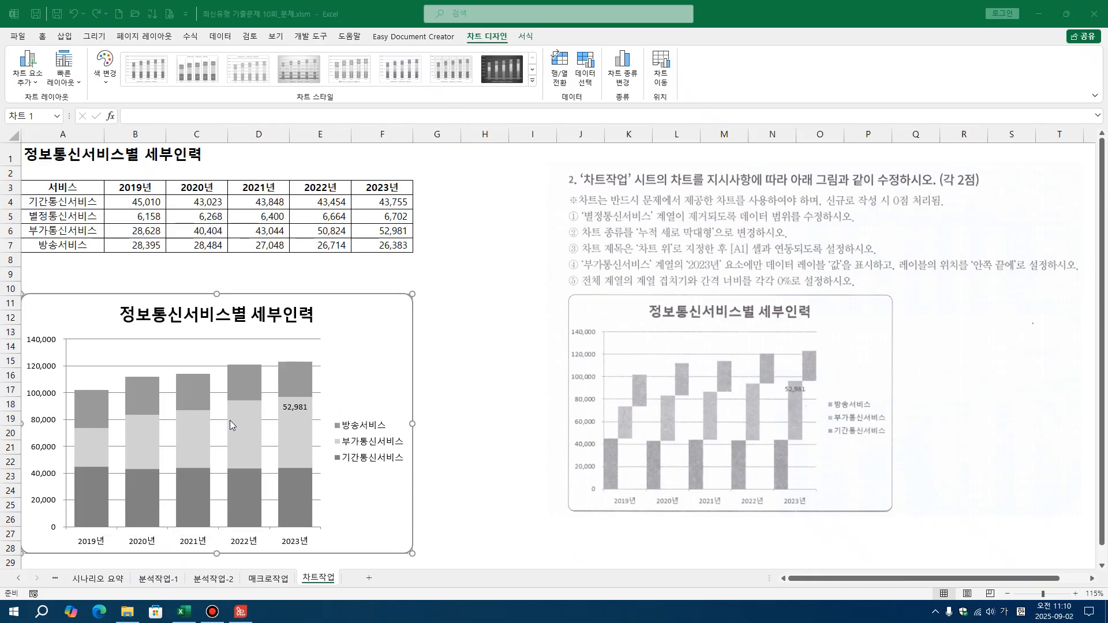
{"action": "left_click", "coordinate": [289, 381]}
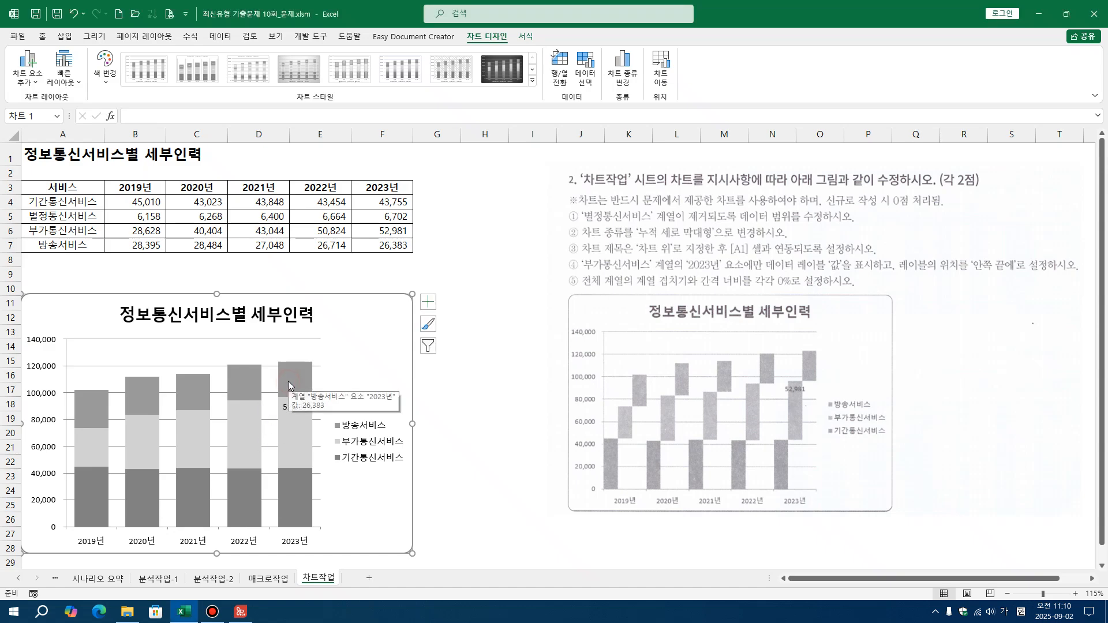
{"action": "left_click", "coordinate": [293, 379]}
{"action": "double_click", "coordinate": [294, 377]}
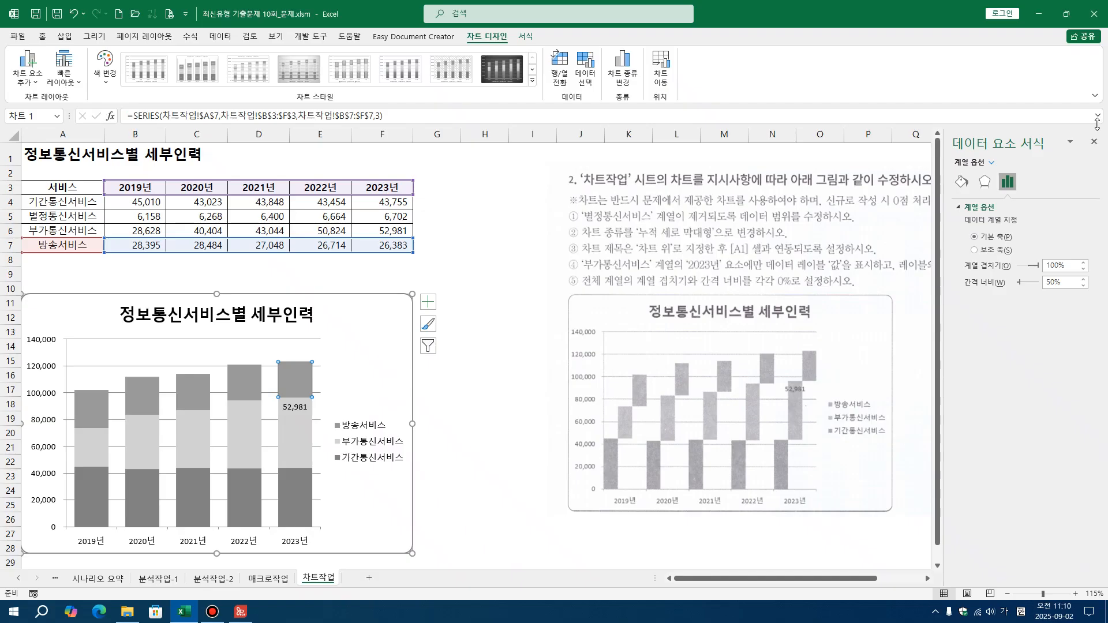
{"action": "left_click", "coordinate": [1093, 141]}
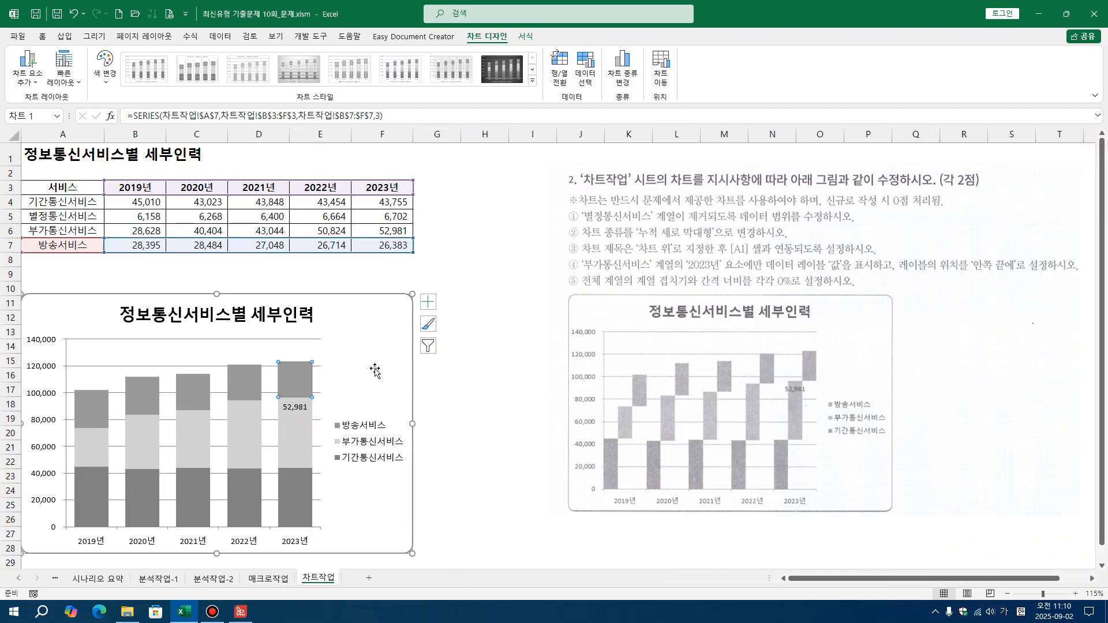
{"action": "left_click", "coordinate": [370, 374]}
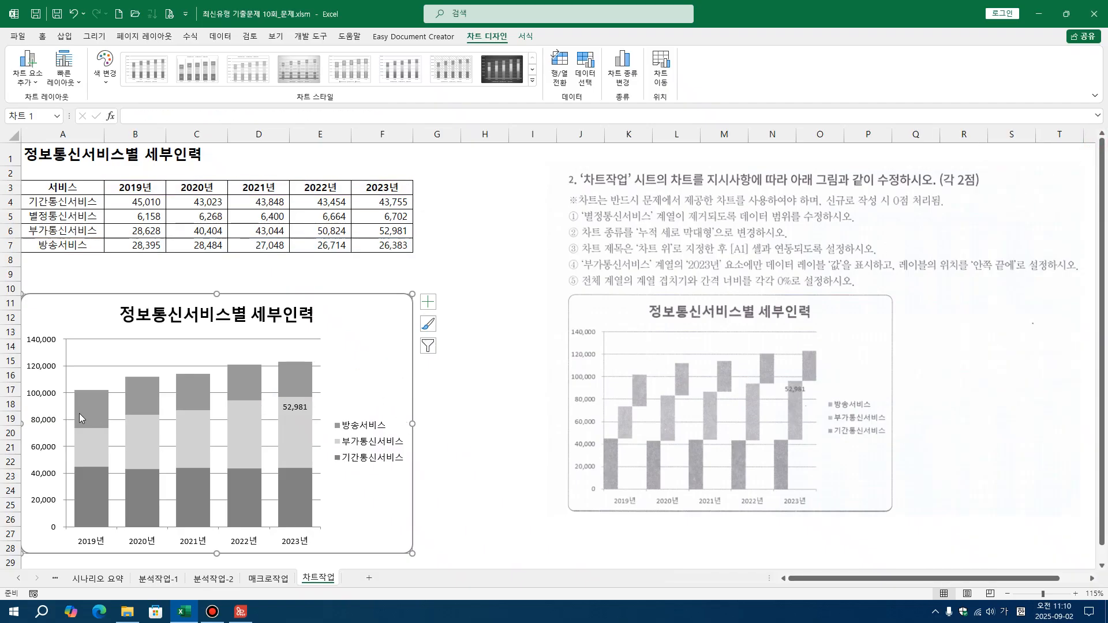
Open the data series formatting for the whole 방송서비스 series, and outline that series and the 데이터 계열 서식 heading in red
{"action": "double_click", "coordinate": [295, 380]}
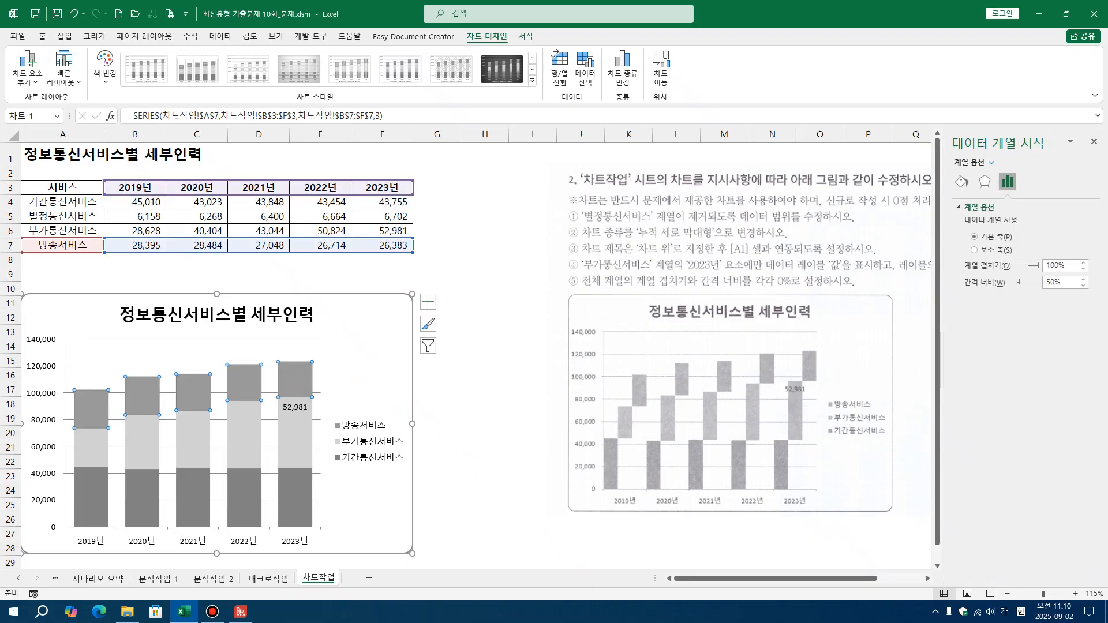
{"action": "key", "text": "ctrl+alt+d"}
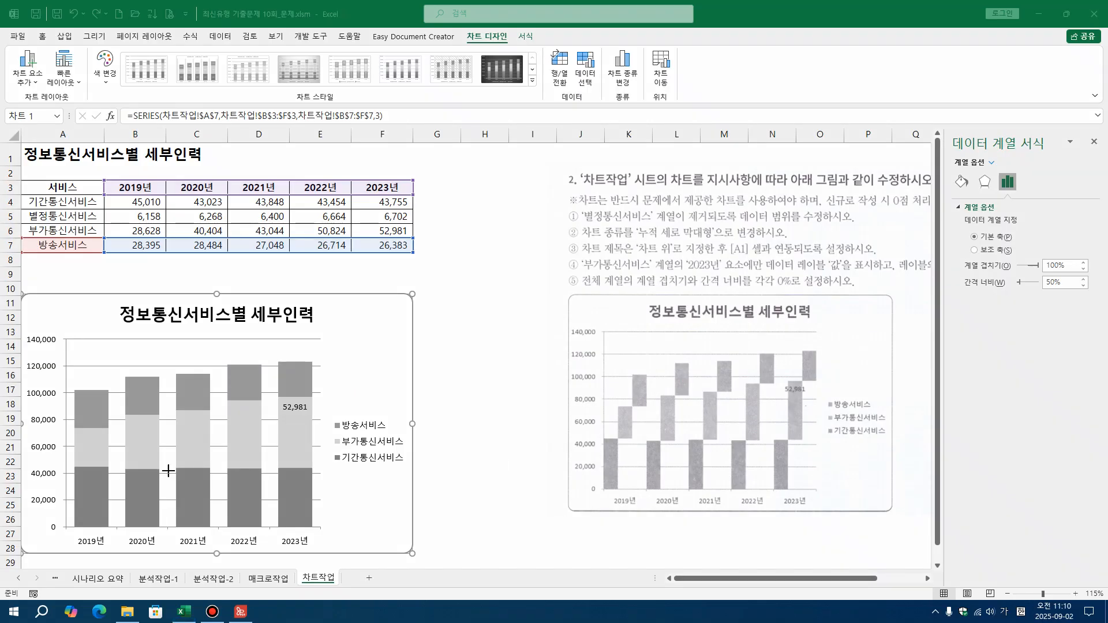
{"action": "mouse_move", "coordinate": [57, 344]}
{"action": "left_mouse_down"}
{"action": "mouse_move", "coordinate": [69, 397]}
{"action": "mouse_move", "coordinate": [308, 418]}
{"action": "left_mouse_up"}
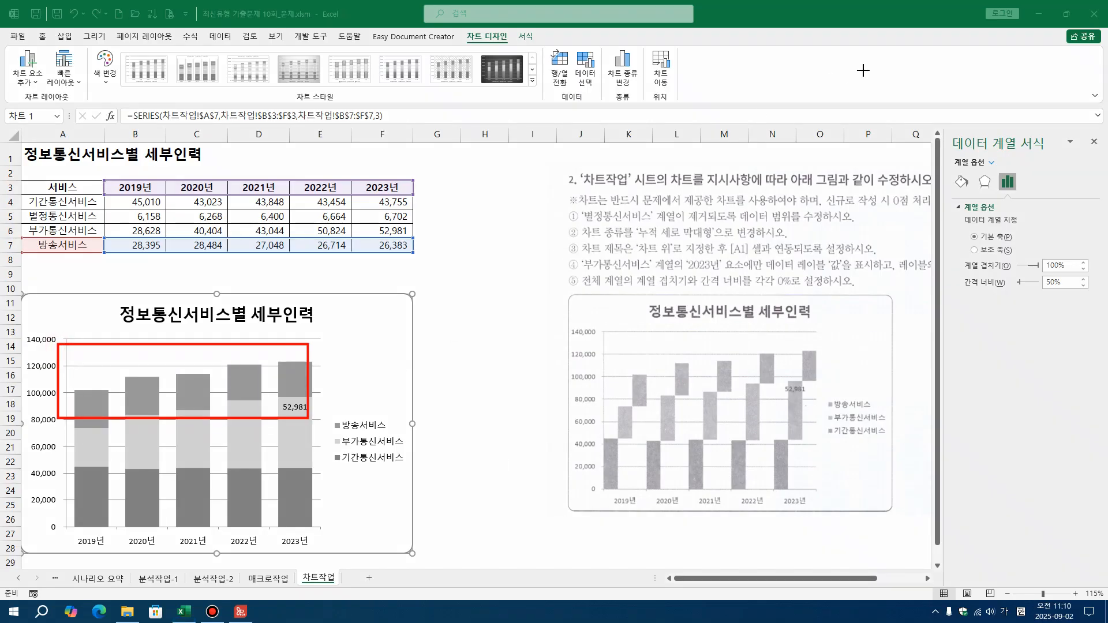
{"action": "left_click_drag", "start_coordinate": [930, 120], "coordinate": [1106, 163]}
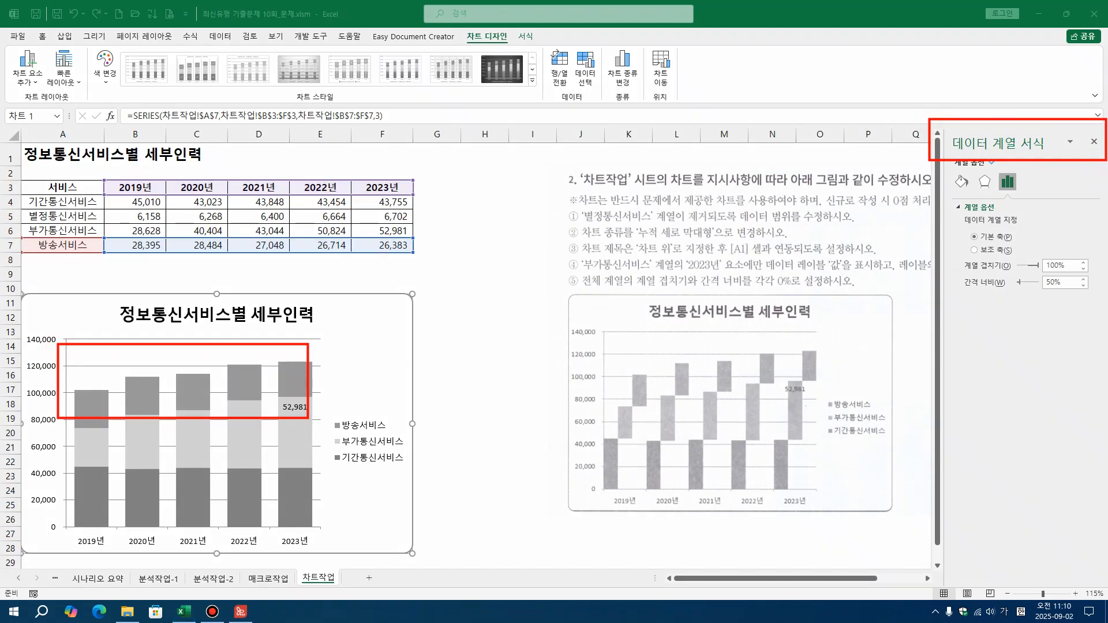
{"action": "left_click", "coordinate": [1047, 332]}
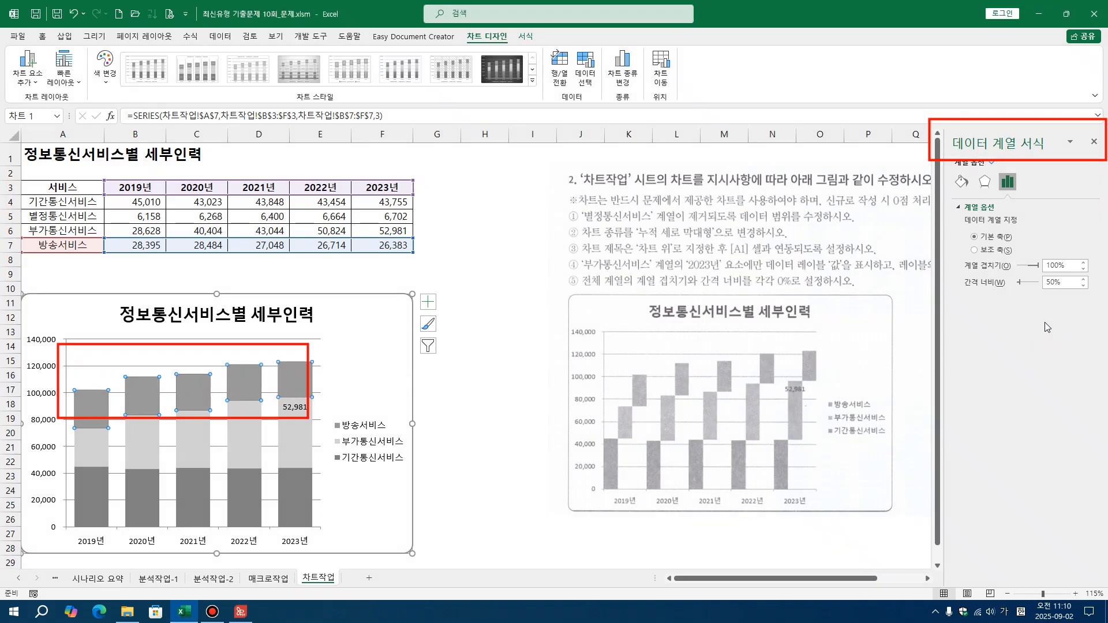
Set the 계열 겹치기 value of the chart series to 50%
{"action": "left_click", "coordinate": [1070, 266]}
{"action": "type", "text": "50"}
{"action": "key", "text": "Return"}
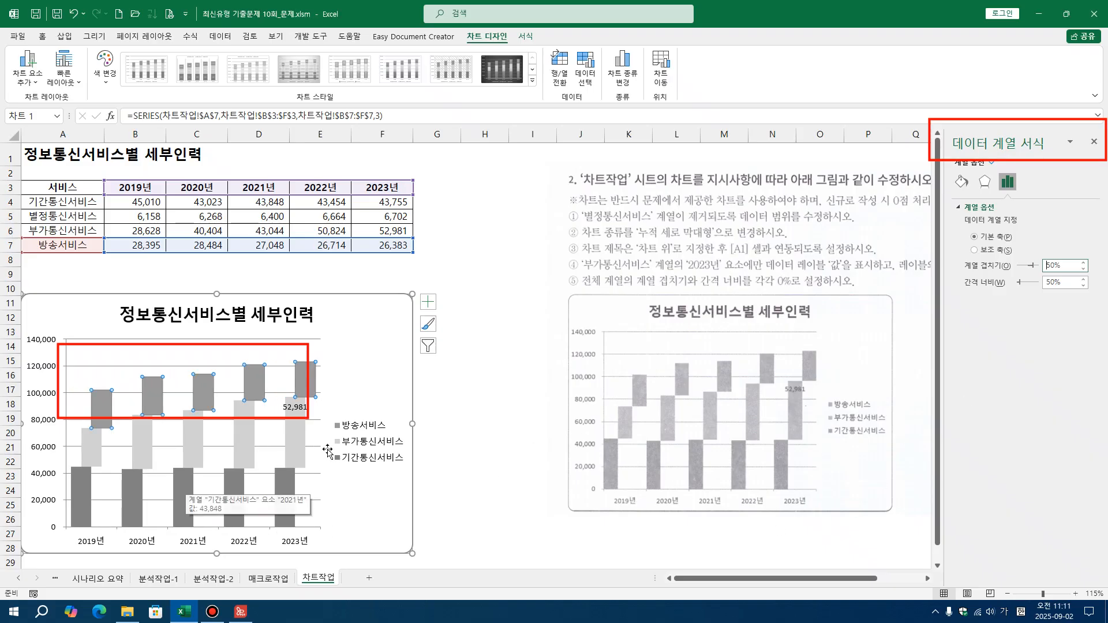
Set the 계열 겹치기 value of the chart series to 0%
{"action": "double_click", "coordinate": [1062, 265]}
{"action": "type", "text": "0"}
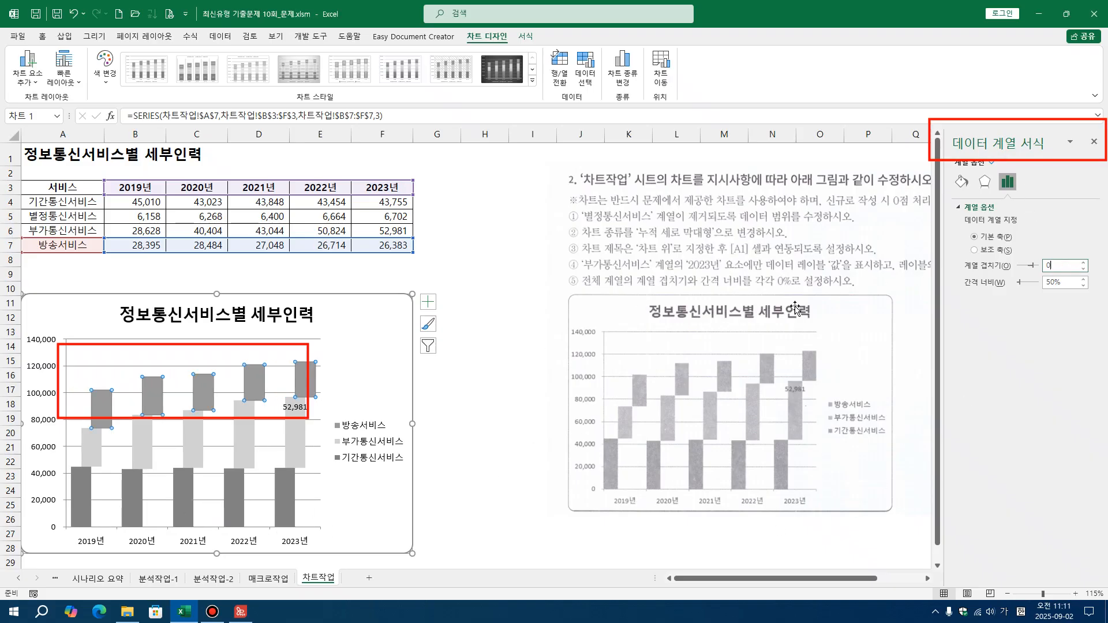
{"action": "key", "text": "Return"}
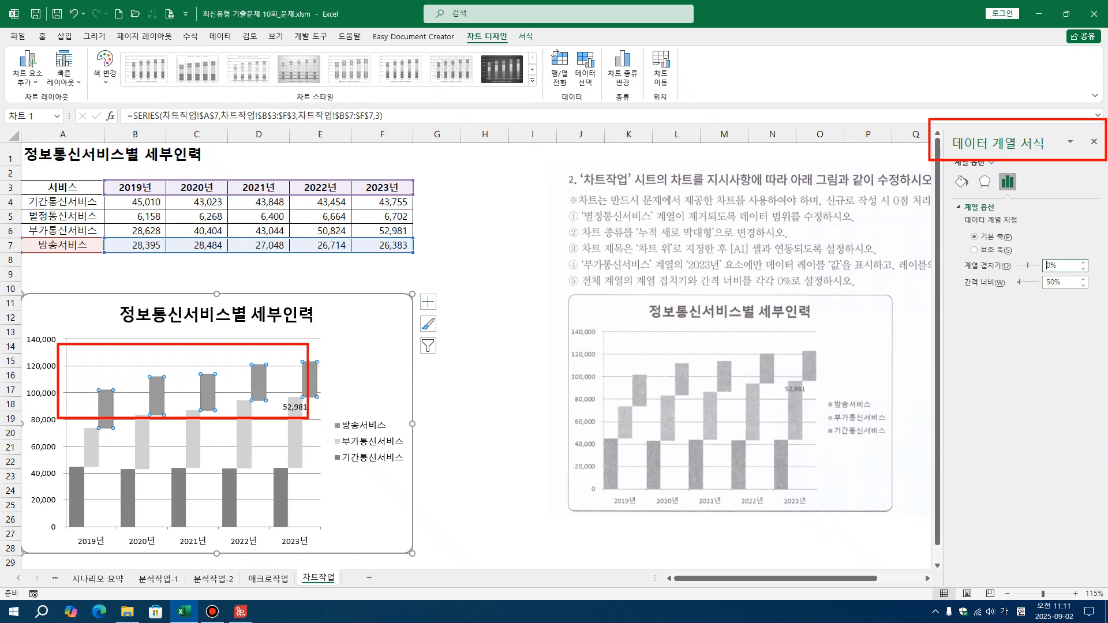
Erase the red outline over the chart, and outline the 2019년 and 2020년 column groups and the 간격 너비 value
{"action": "mouse_move", "coordinate": [6, 308]}
{"action": "left_mouse_down"}
{"action": "mouse_move", "coordinate": [48, 353]}
{"action": "mouse_move", "coordinate": [408, 527]}
{"action": "left_mouse_up"}
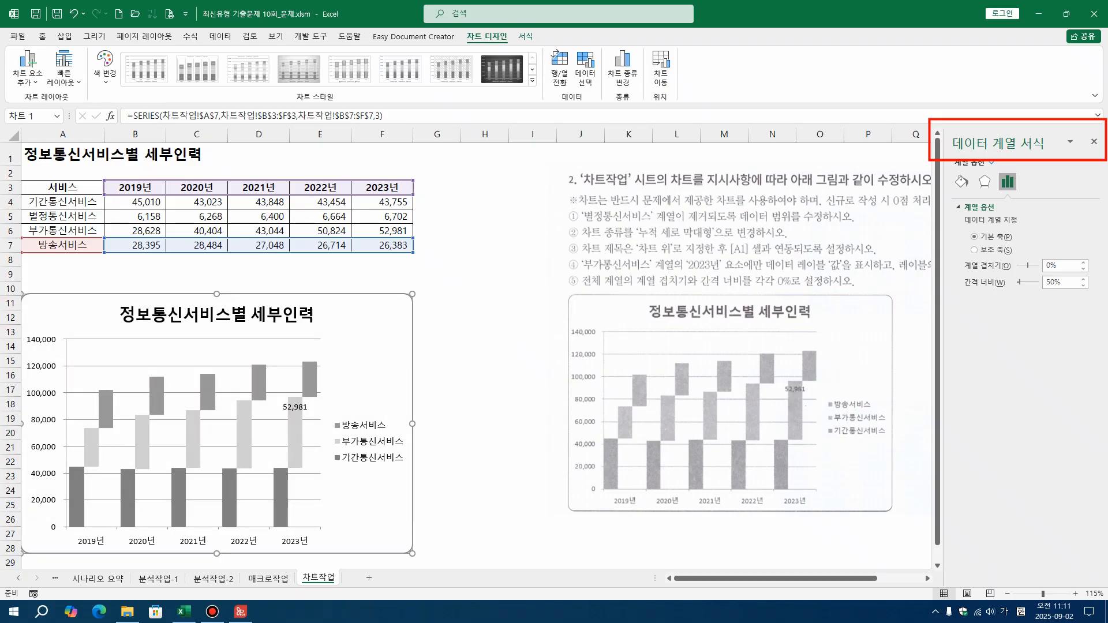
{"action": "mouse_move", "coordinate": [64, 527]}
{"action": "left_mouse_down"}
{"action": "mouse_move", "coordinate": [108, 534]}
{"action": "mouse_move", "coordinate": [119, 522]}
{"action": "mouse_move", "coordinate": [113, 355]}
{"action": "left_mouse_up"}
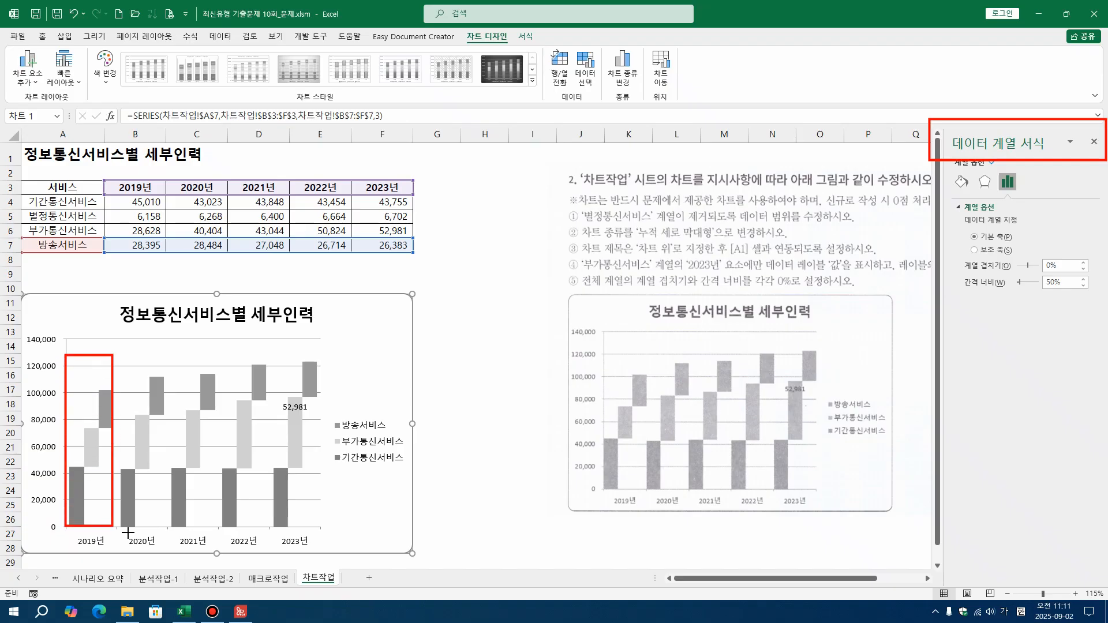
{"action": "mouse_move", "coordinate": [119, 528]}
{"action": "left_mouse_down"}
{"action": "mouse_move", "coordinate": [168, 530]}
{"action": "mouse_move", "coordinate": [164, 354]}
{"action": "left_mouse_up"}
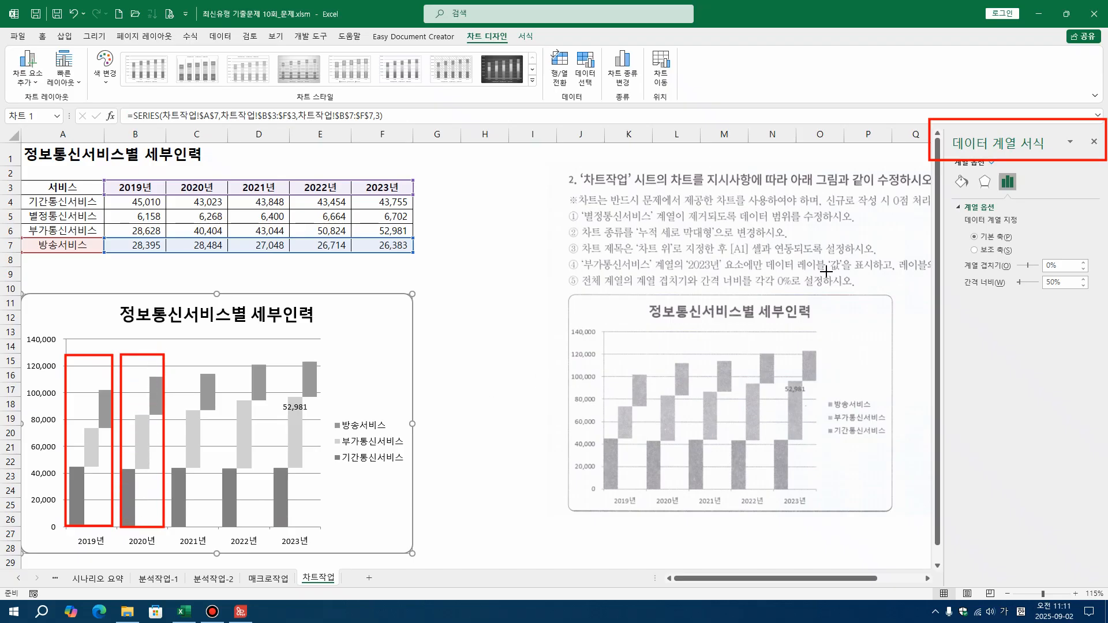
{"action": "mouse_move", "coordinate": [1027, 298]}
{"action": "left_mouse_down"}
{"action": "mouse_move", "coordinate": [1089, 301]}
{"action": "mouse_move", "coordinate": [1096, 267]}
{"action": "mouse_move", "coordinate": [1098, 277]}
{"action": "left_mouse_up"}
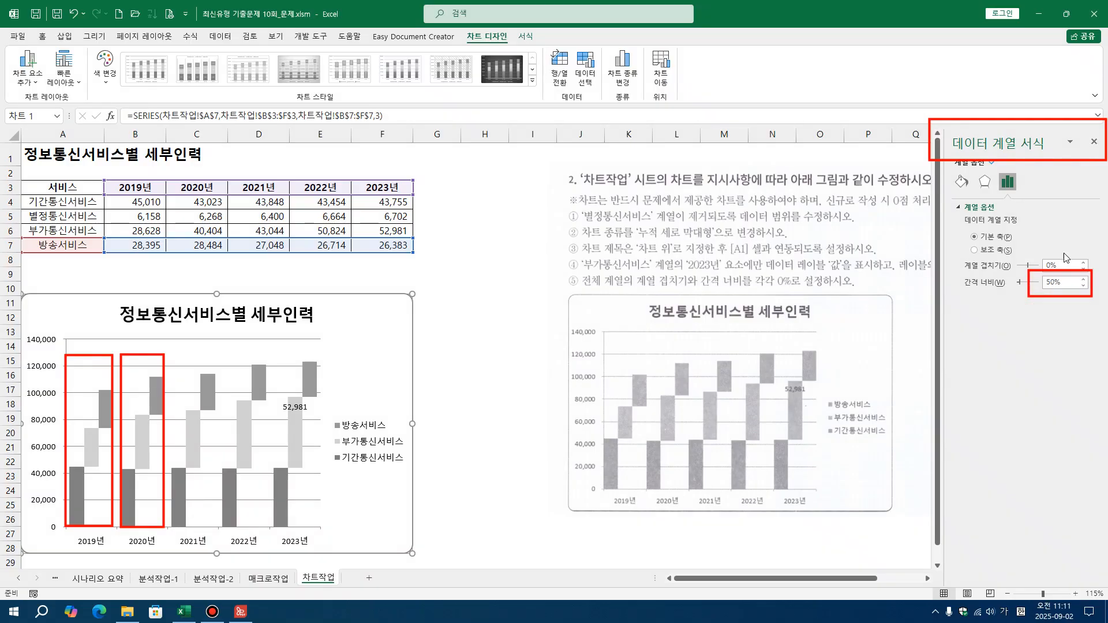
Set the 간격 너비 value of the chart series to 100%
{"action": "left_click", "coordinate": [1066, 283]}
{"action": "double_click", "coordinate": [1064, 283]}
{"action": "type", "text": "100"}
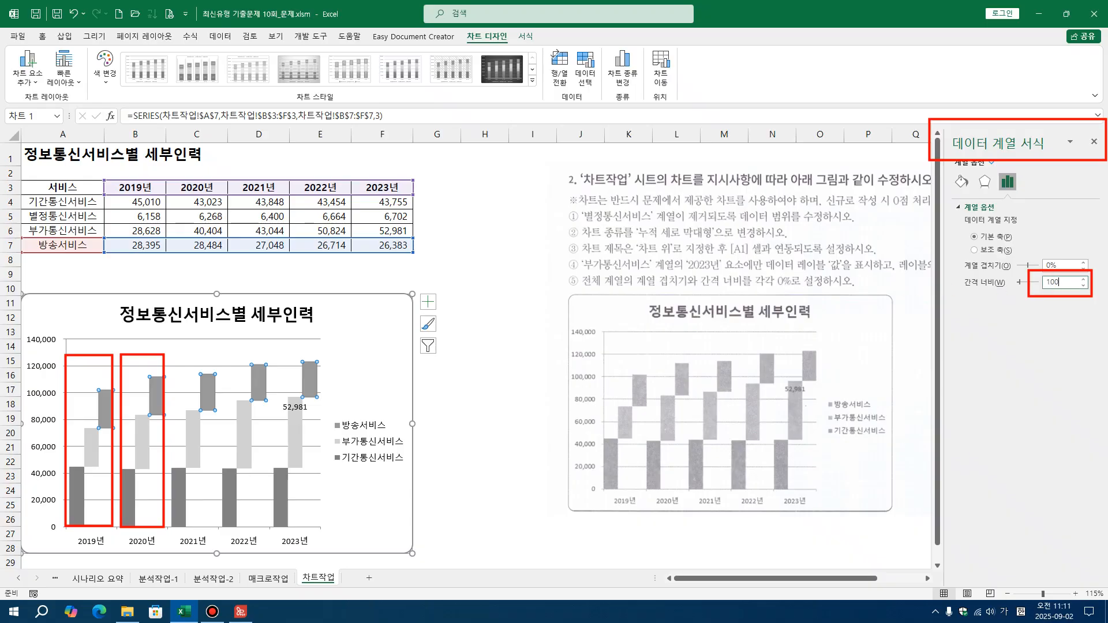
{"action": "key", "text": "Return"}
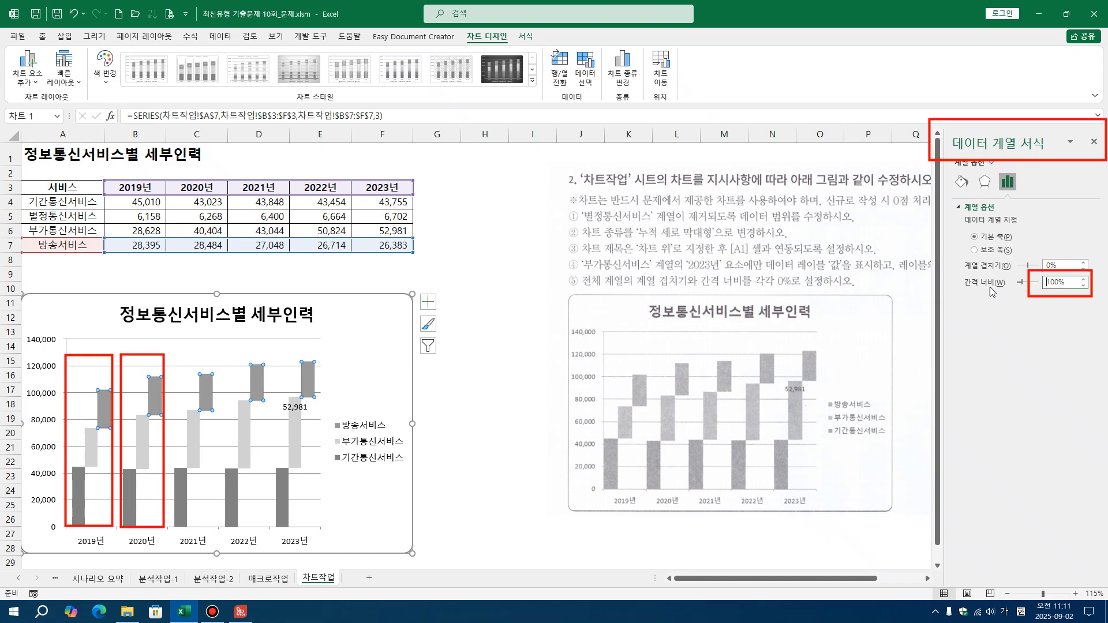
Set the 간격 너비 value of the chart series to 0%
{"action": "double_click", "coordinate": [1068, 282]}
{"action": "type", "text": "0"}
{"action": "key", "text": "Return"}
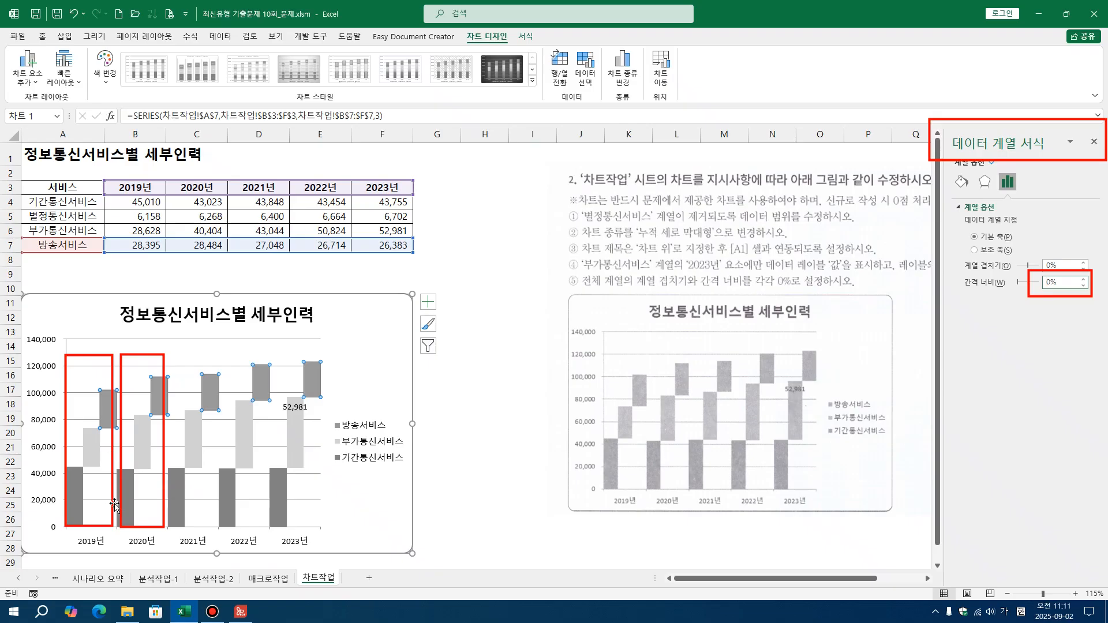
Erase the red outlines over the chart's column groups, the 데이터 계열 서식 heading and the 간격 너비 value
{"action": "key", "text": "super+shift+s"}
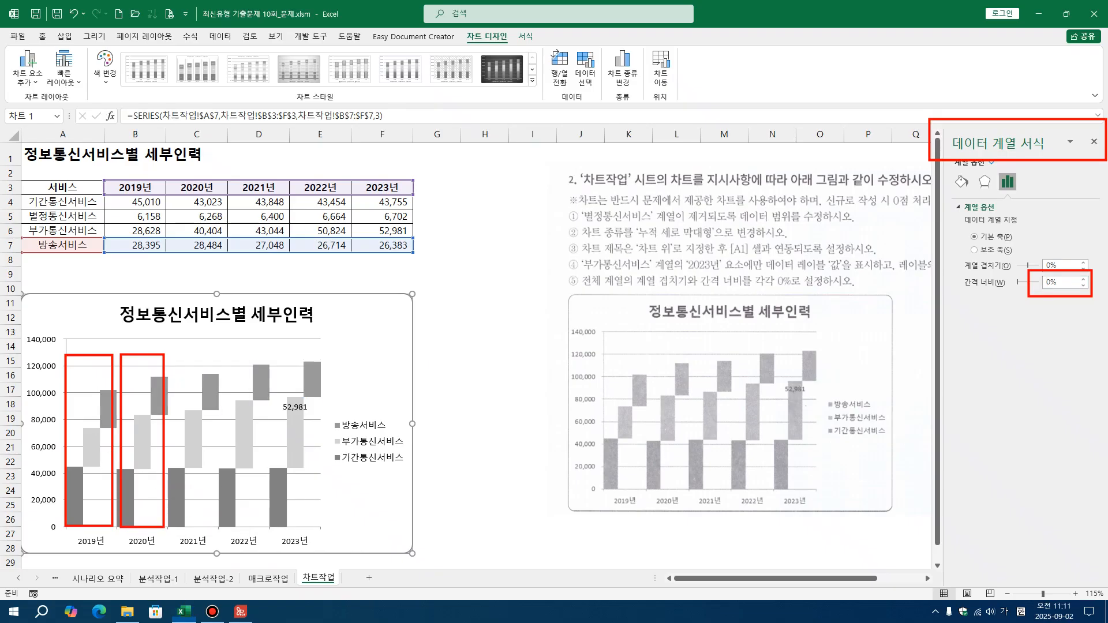
{"action": "mouse_move", "coordinate": [1, 271]}
{"action": "left_mouse_down"}
{"action": "mouse_move", "coordinate": [125, 444]}
{"action": "mouse_move", "coordinate": [426, 584]}
{"action": "left_mouse_up"}
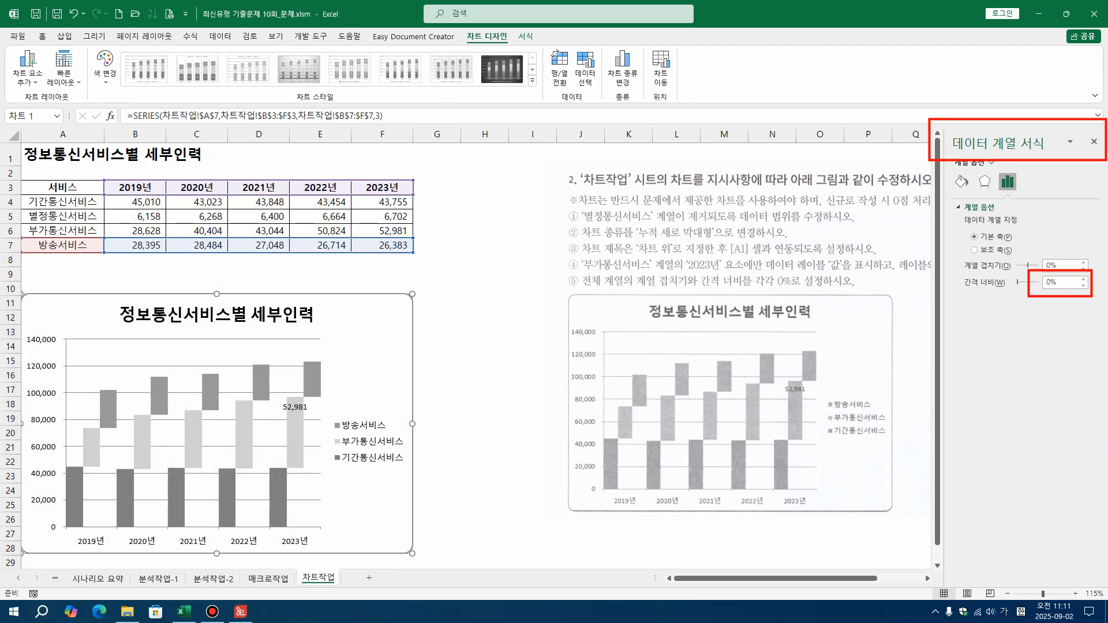
{"action": "left_click_drag", "start_coordinate": [880, 69], "coordinate": [1076, 339]}
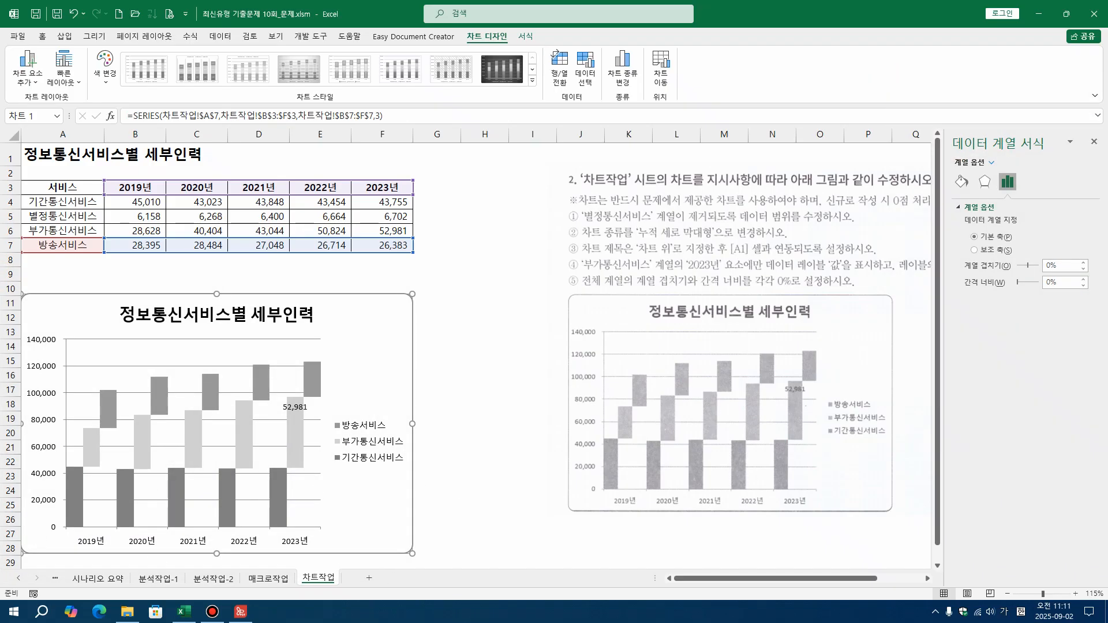
{"action": "left_click", "coordinate": [1012, 316]}
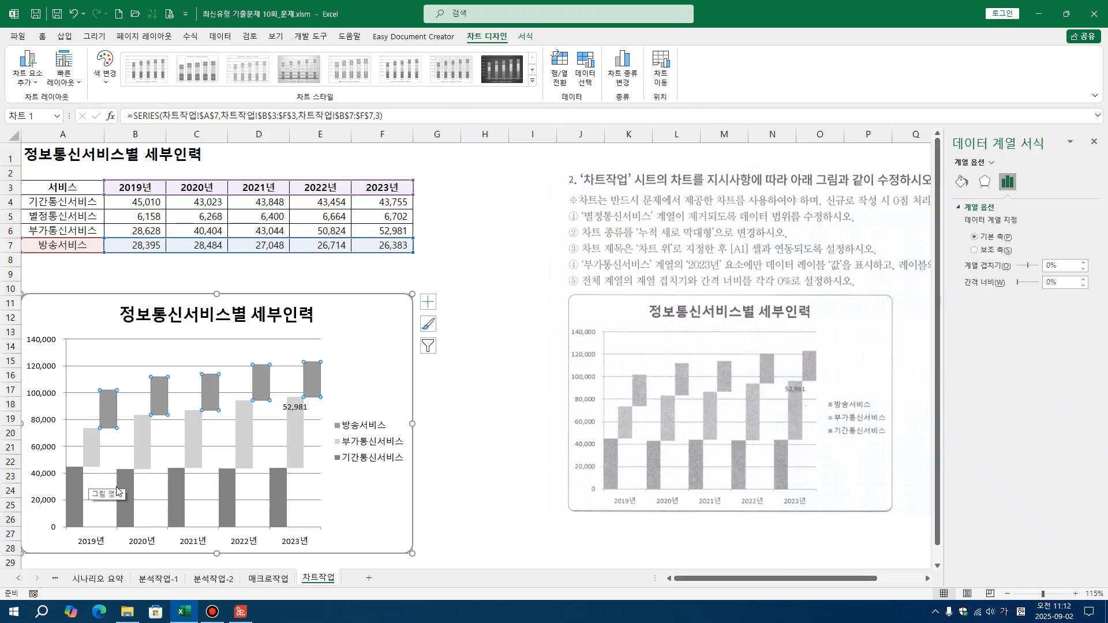
Deselect the finished chart and close its formatting pane
{"action": "left_click", "coordinate": [431, 400]}
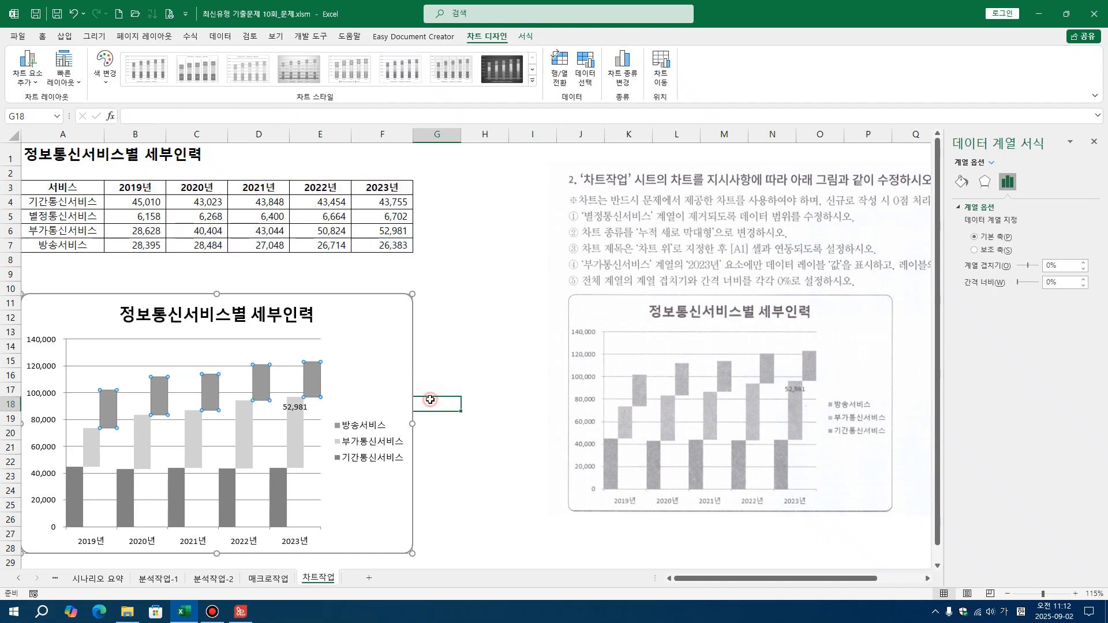
{"action": "left_click", "coordinate": [1094, 141]}
{"action": "left_click", "coordinate": [501, 309]}
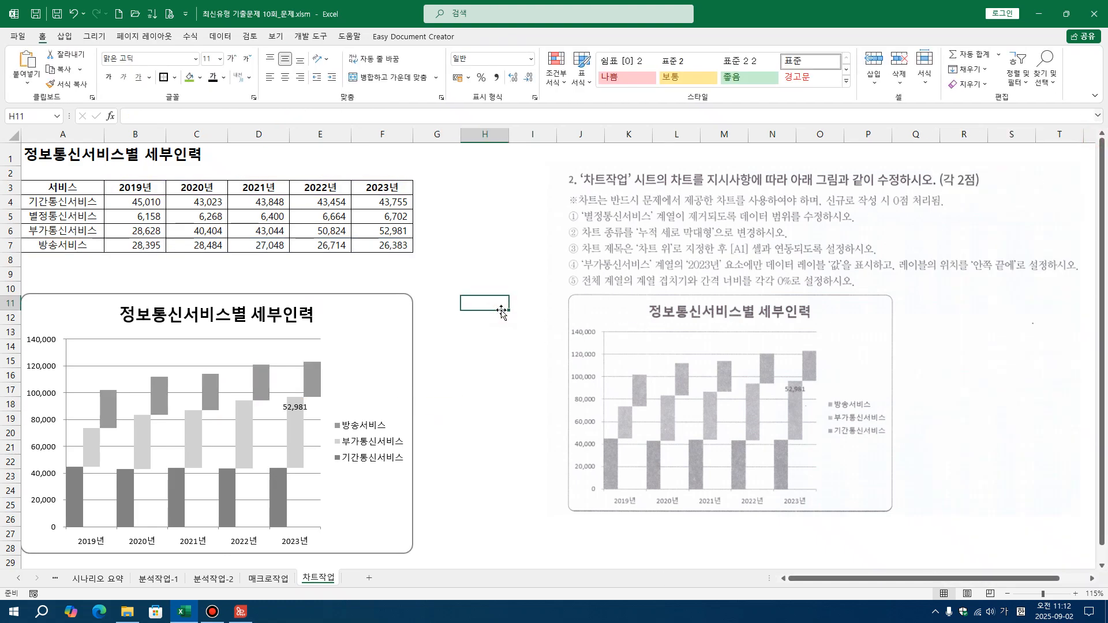